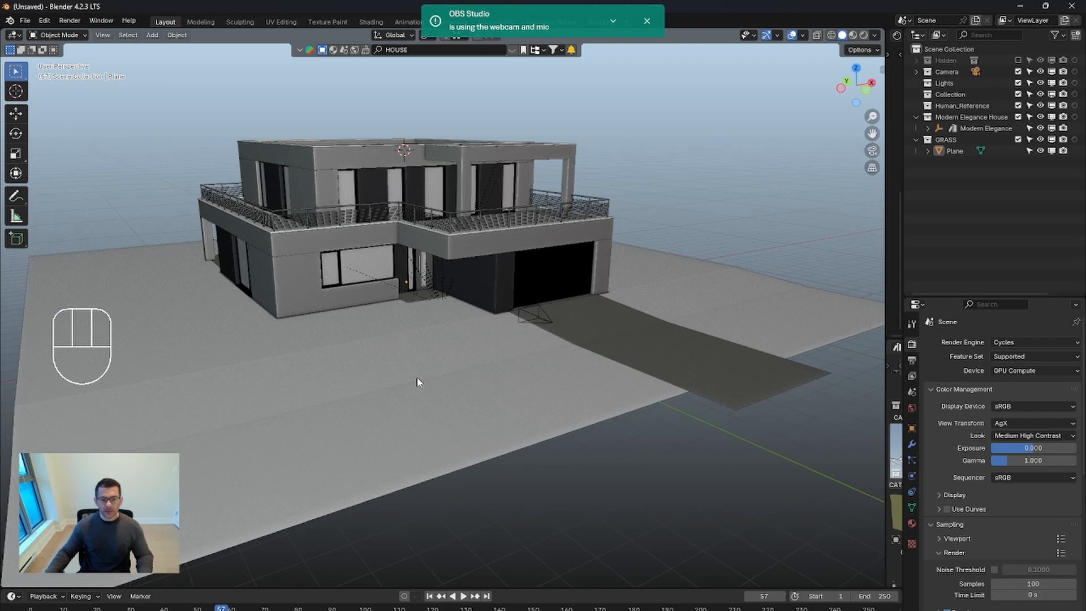
# Step: Hide the 3D viewport's toolbar
pyautogui.scroll(-1, 417, 379)
pyautogui.keyDown('shift'); pyautogui.moveTo(415, 377); pyautogui.dragTo(427, 376, button='middle'); pyautogui.keyUp('shift')
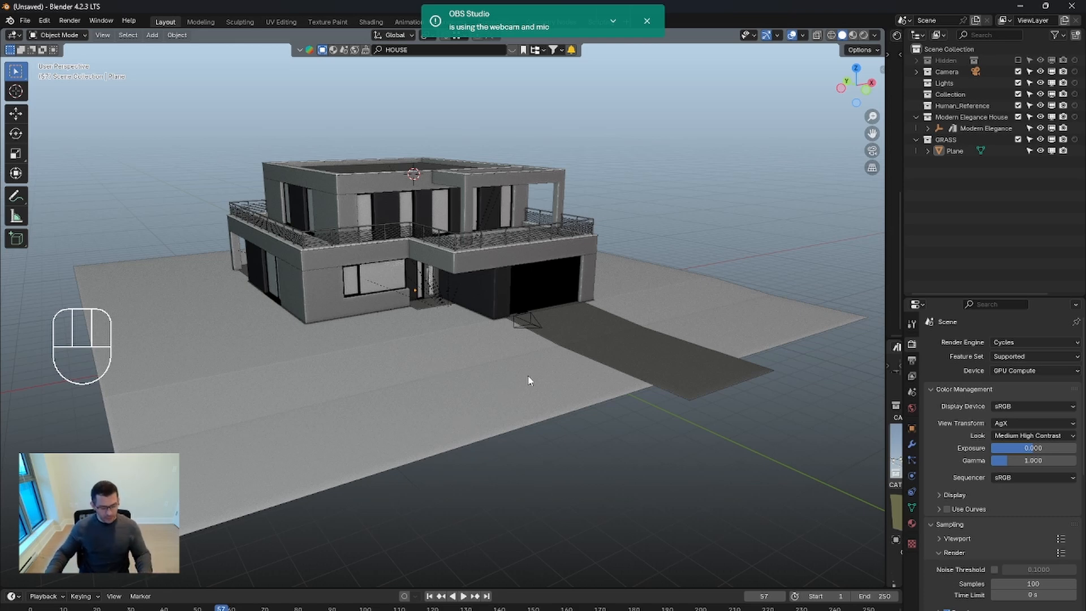
pyautogui.keyDown('shift'); pyautogui.moveTo(530, 380); pyautogui.dragTo(584, 390, button='middle'); pyautogui.keyUp('shift')
pyautogui.press('t')
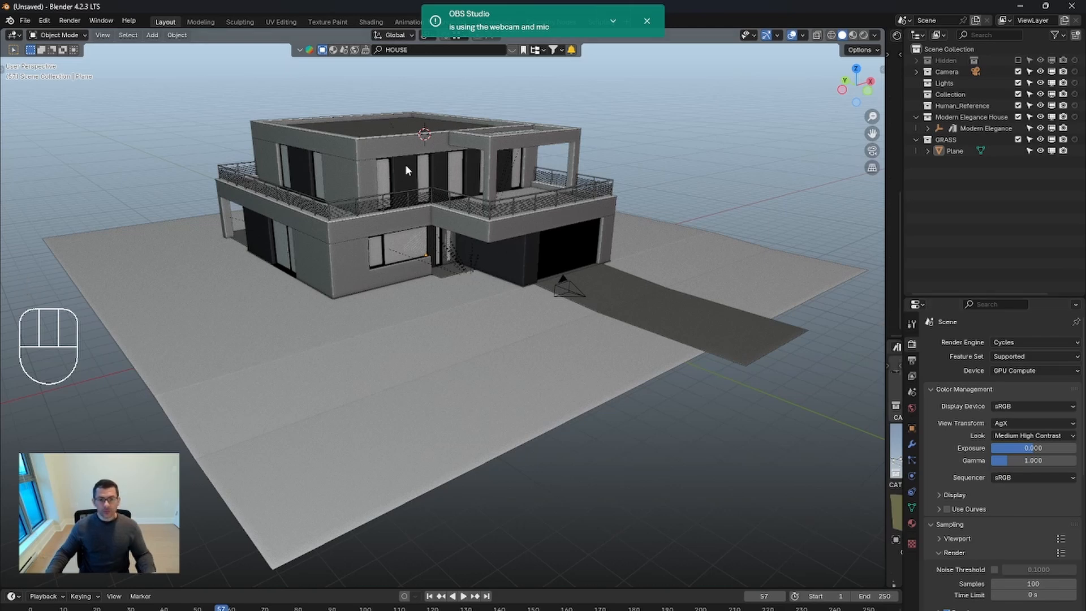
pyautogui.keyDown('shift'); pyautogui.moveTo(405, 164); pyautogui.dragTo(422, 194, button='middle'); pyautogui.keyUp('shift')
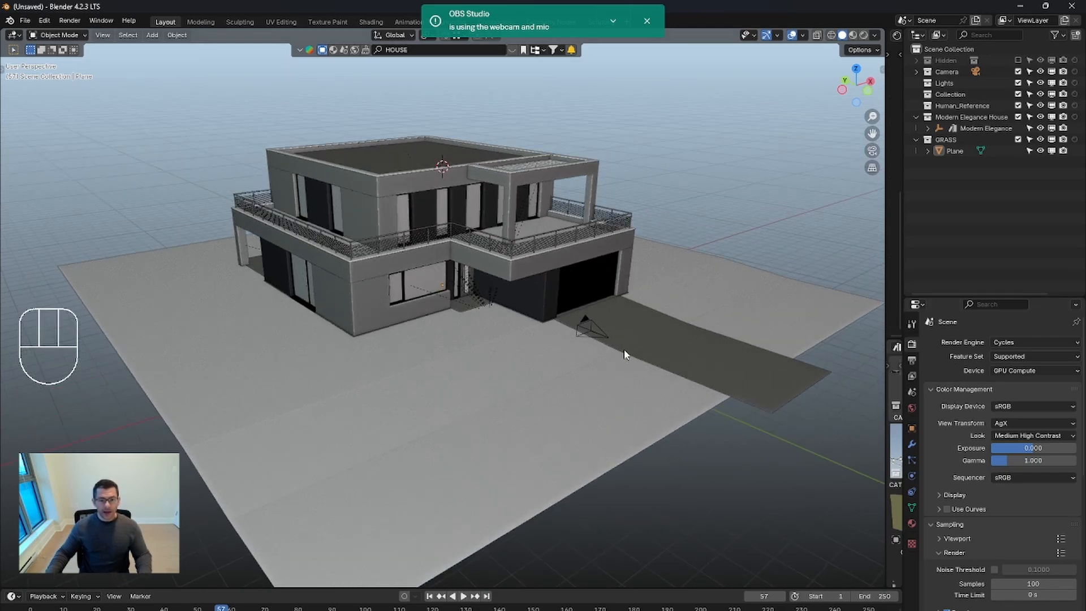
pyautogui.moveTo(564, 373); pyautogui.dragTo(552, 324, button='middle')
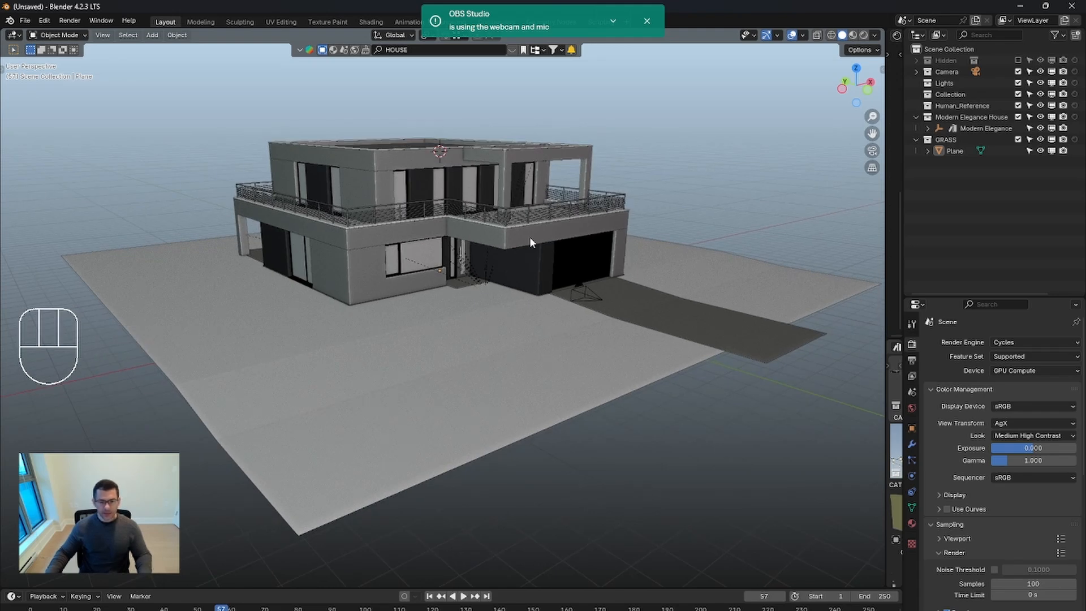
# Step: Temporarily hide the Modern Elegance House collection to examine the selected ground plane, and show the house again
pyautogui.click(1018, 116)
pyautogui.moveTo(575, 323); pyautogui.dragTo(497, 320, button='middle')
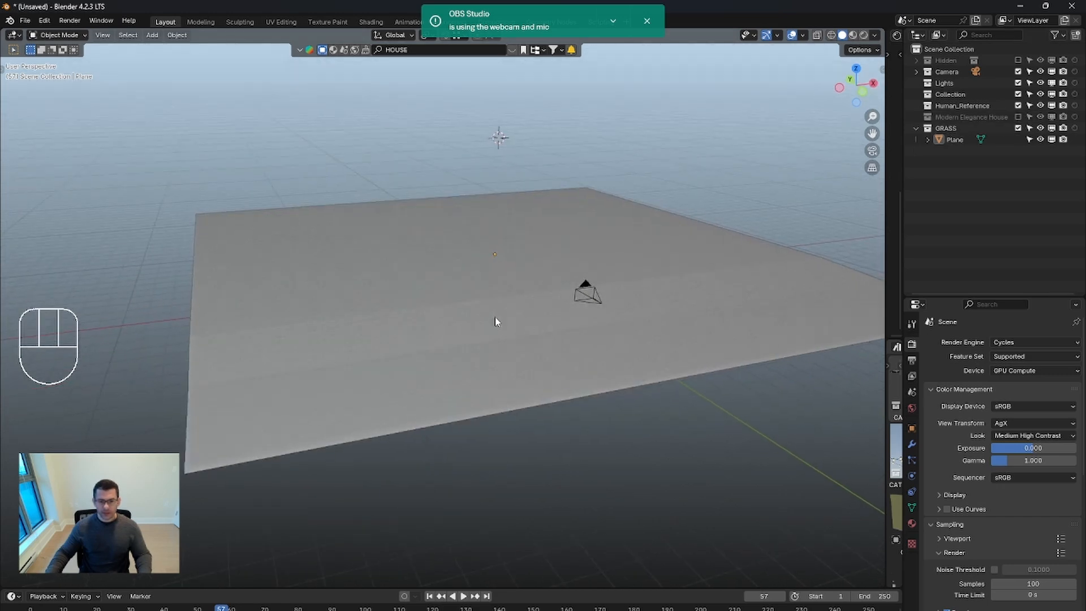
pyautogui.click(495, 321)
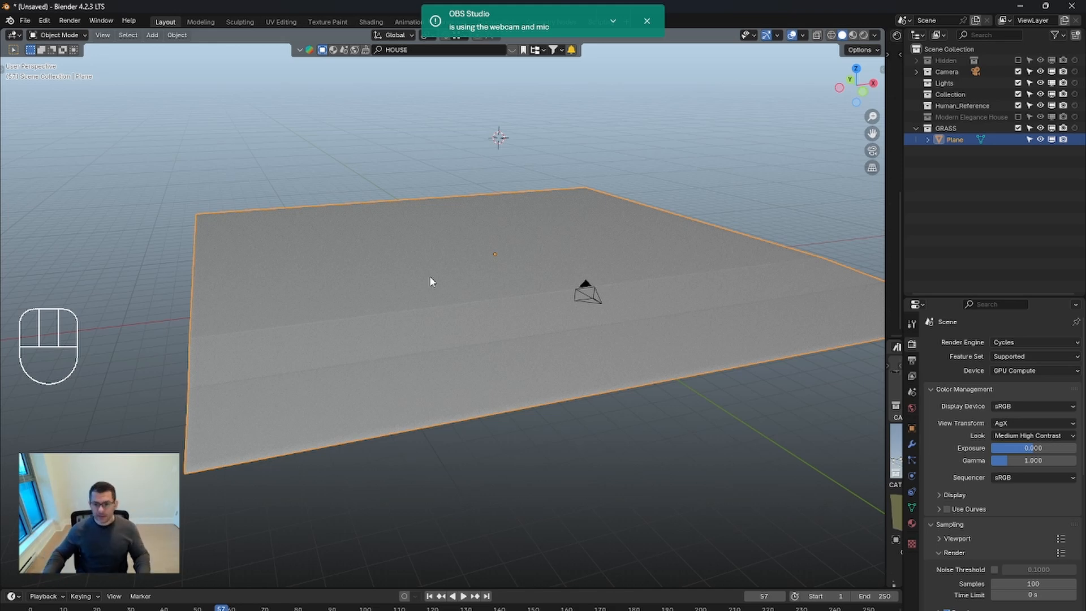
pyautogui.click(1018, 116)
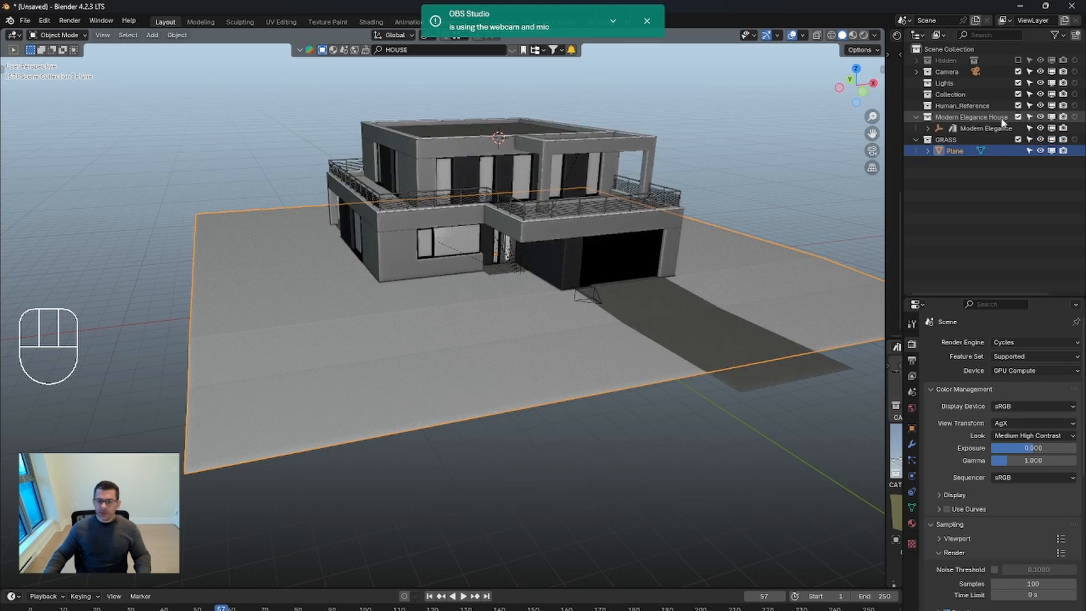
pyautogui.moveTo(568, 244); pyautogui.dragTo(569, 244, button='middle')
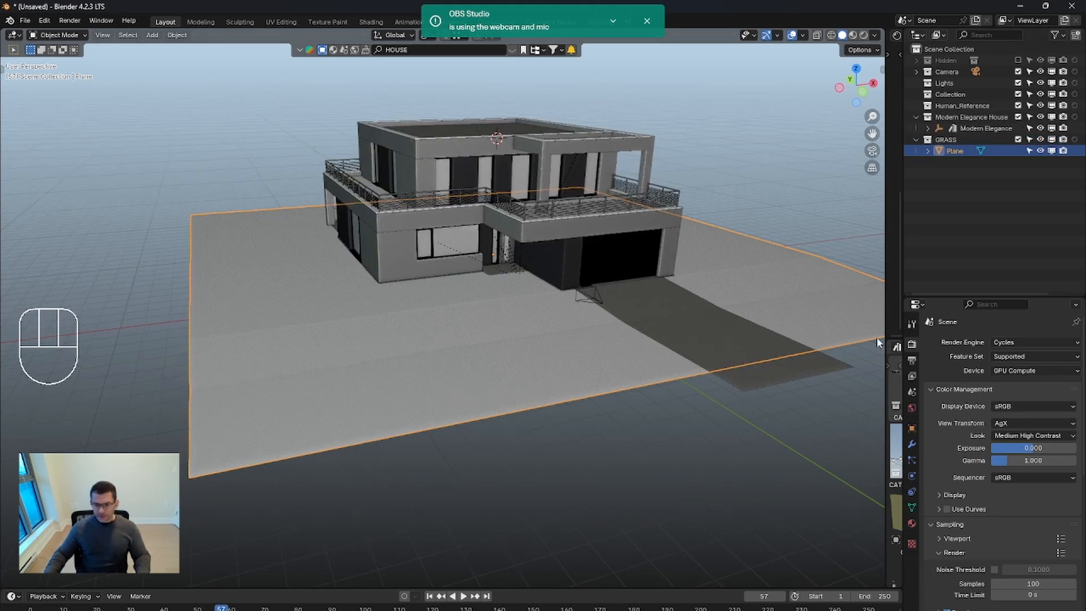
# Step: Enlarge the node editor and asset browser area beside the viewport and hide the asset catalog list
pyautogui.moveTo(886, 334); pyautogui.dragTo(518, 318)
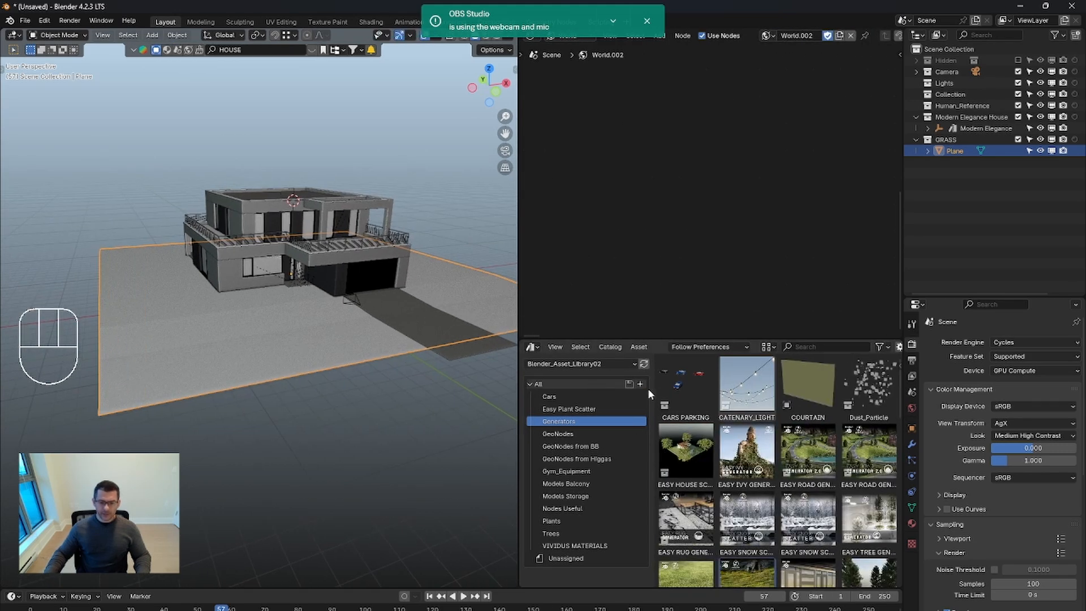
pyautogui.moveTo(649, 389); pyautogui.dragTo(628, 392)
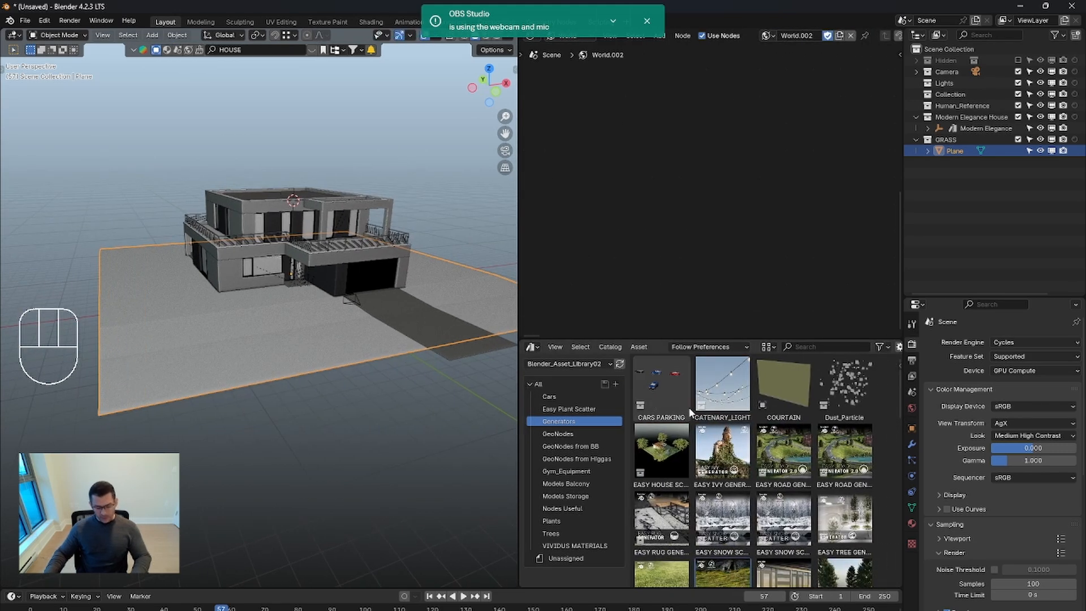
pyautogui.press('t')
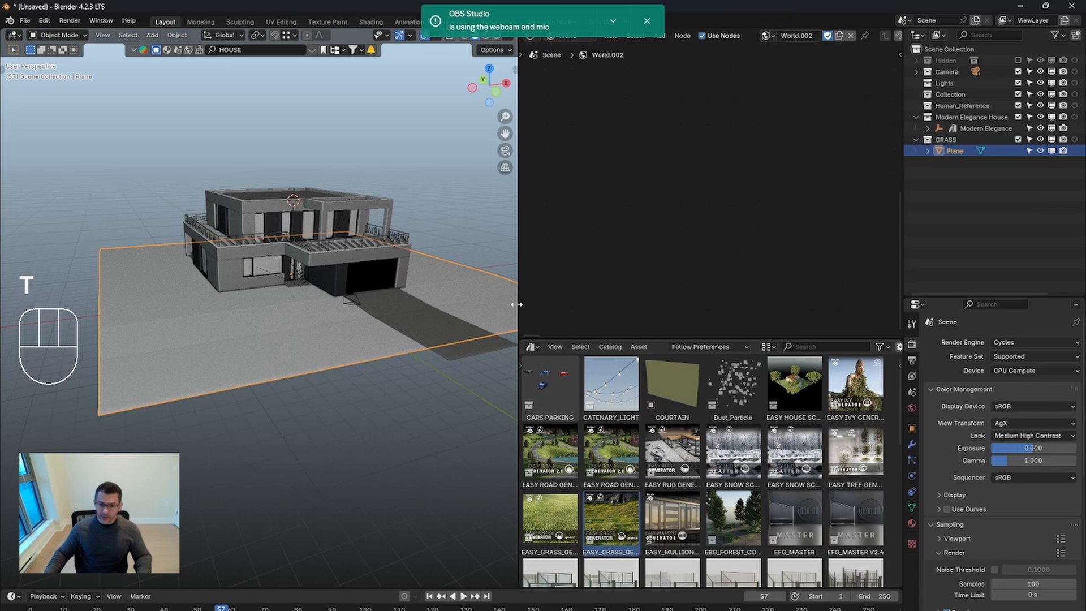
pyautogui.moveTo(517, 305); pyautogui.dragTo(604, 305)
pyautogui.moveTo(507, 347); pyautogui.dragTo(424, 342, button='middle')
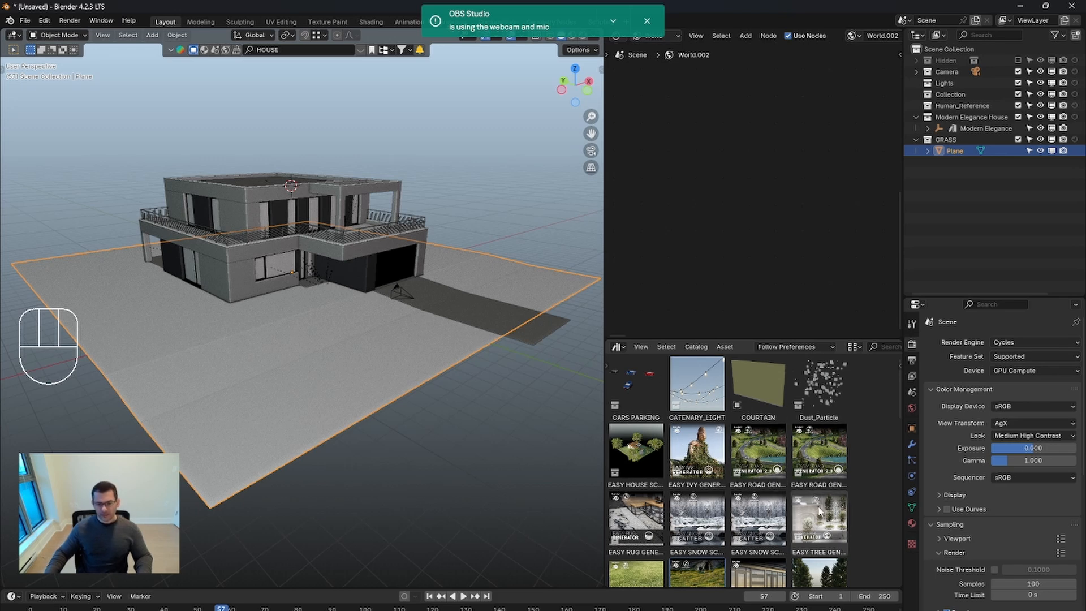
# Step: Add the EASY_GRASS_GENERATOR V1.8 asset to the scene, undo its collection instancing to get separate objects, and collapse its ASSETS subcollection
pyautogui.scroll(-2, 795, 490)
pyautogui.scroll(-4, 796, 490)
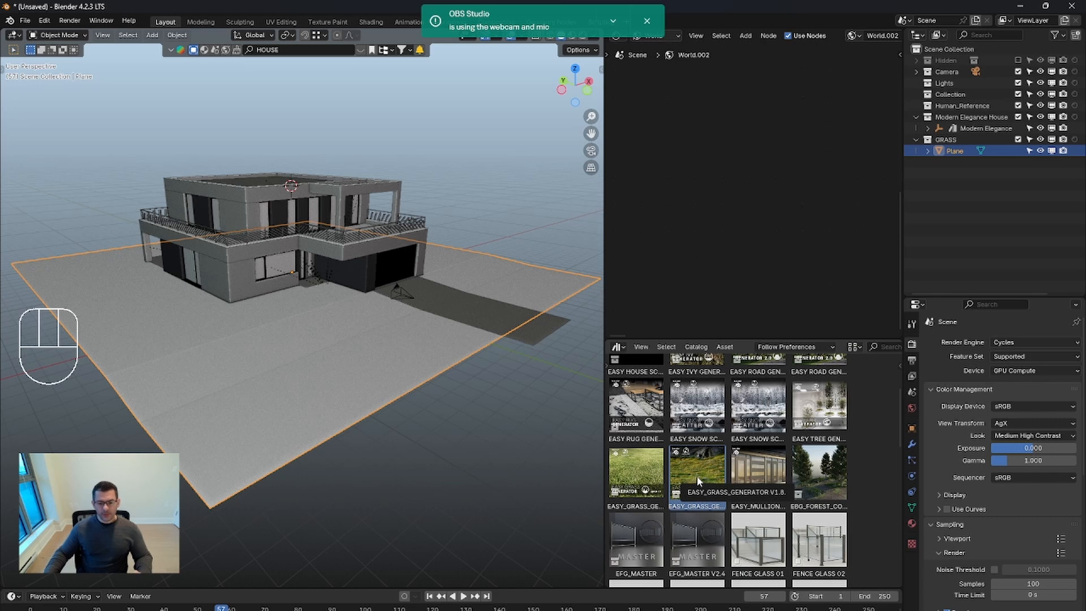
pyautogui.moveTo(697, 476); pyautogui.dragTo(404, 437)
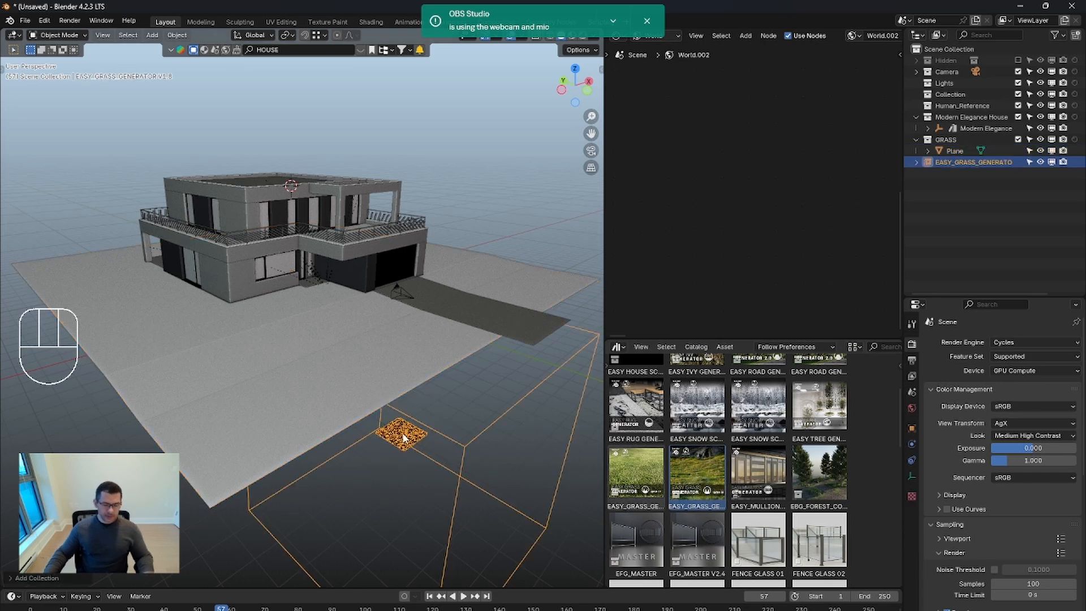
pyautogui.moveTo(412, 438)
pyautogui.mouseDown(button='middle')
pyautogui.moveTo(424, 439)
pyautogui.moveTo(421, 429)
pyautogui.mouseUp(button='middle')
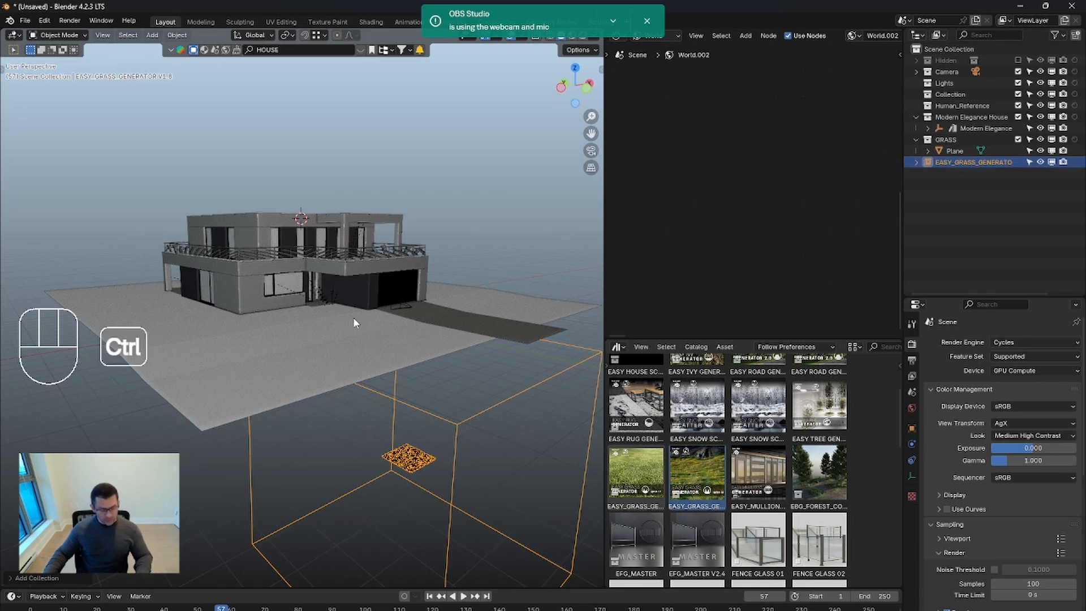
pyautogui.hotkey('ctrl', 'z')
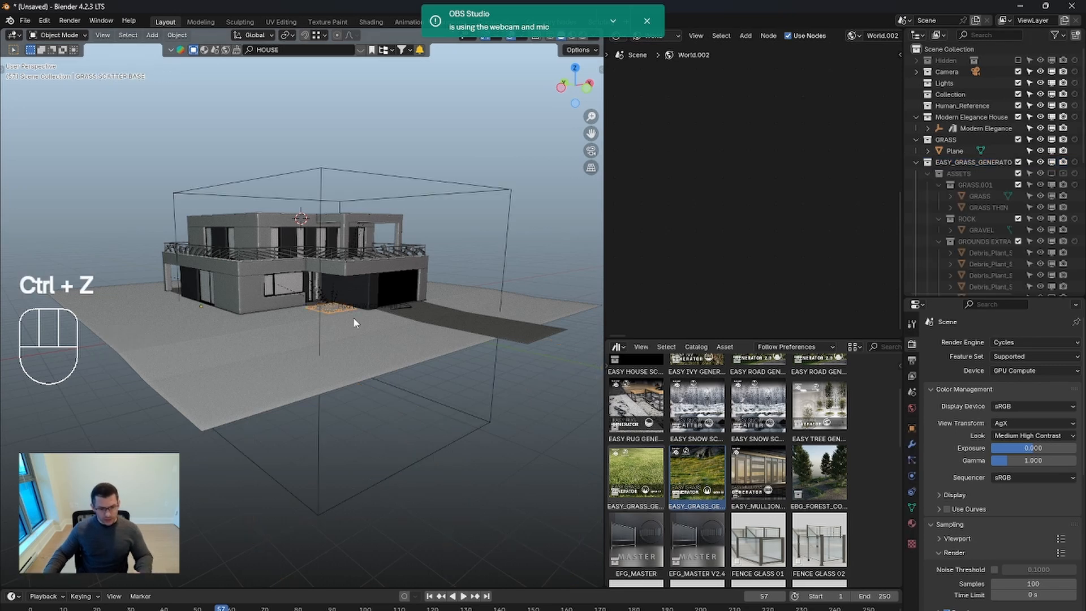
pyautogui.click(927, 173)
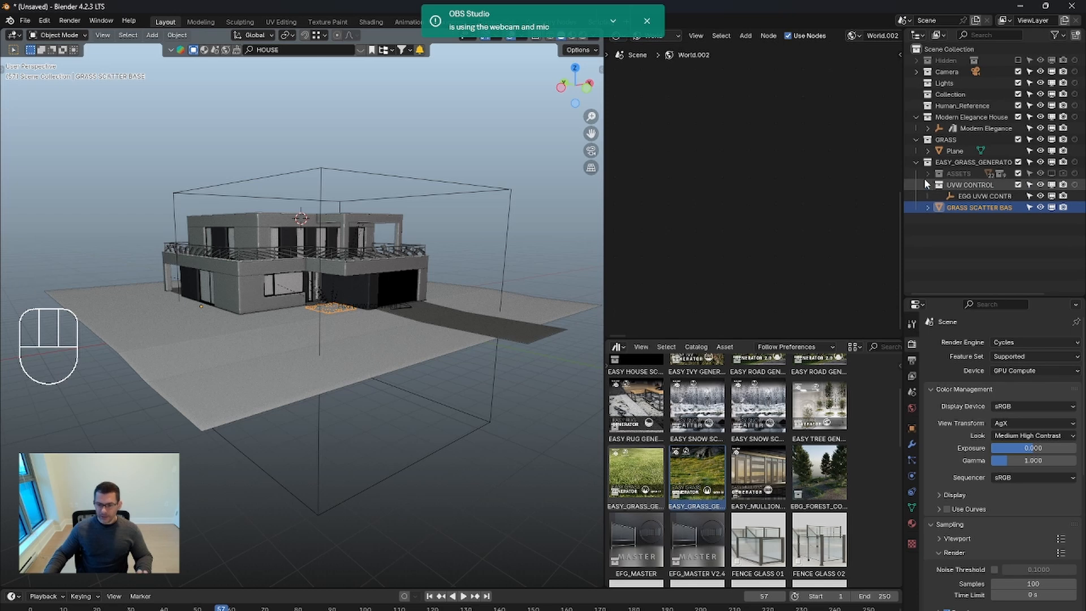
# Step: Exclude the Modern Elegance House and GRASS collections from the view layer to isolate the grass generator
pyautogui.click(1018, 116)
pyautogui.click(1018, 128)
pyautogui.moveTo(366, 302); pyautogui.dragTo(381, 335, button='middle')
pyautogui.keyDown('shift'); pyautogui.moveTo(394, 287); pyautogui.dragTo(408, 319, button='middle'); pyautogui.keyUp('shift')
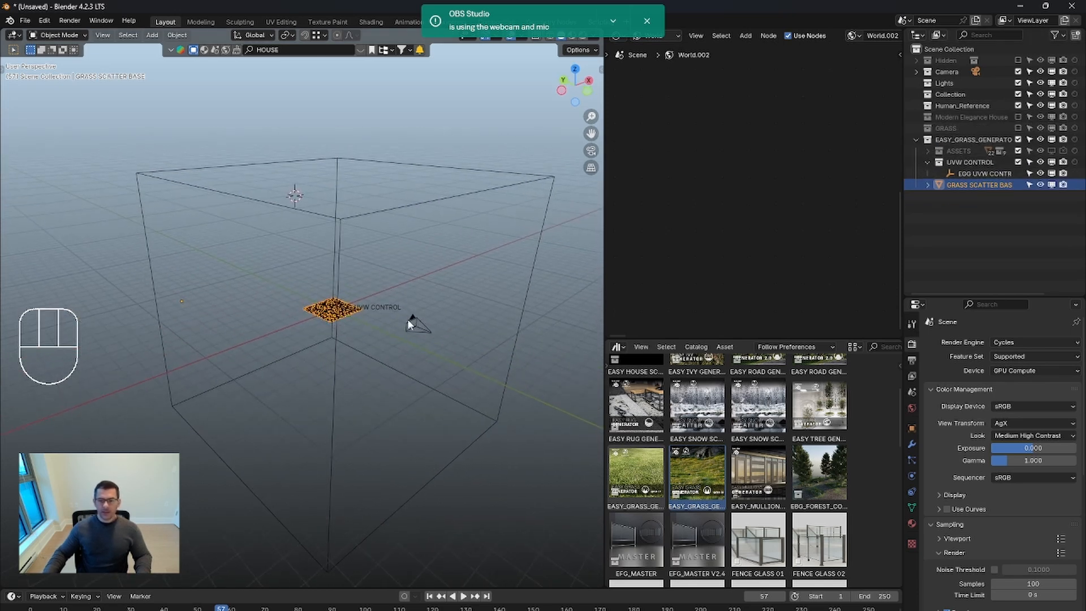
# Step: Collapse the EASY_GRASS_GENERATOR V1.8 collection and widen the outliner and properties area, dismissing the OBS Studio notification
pyautogui.click(916, 139)
pyautogui.moveTo(903, 150); pyautogui.dragTo(828, 152)
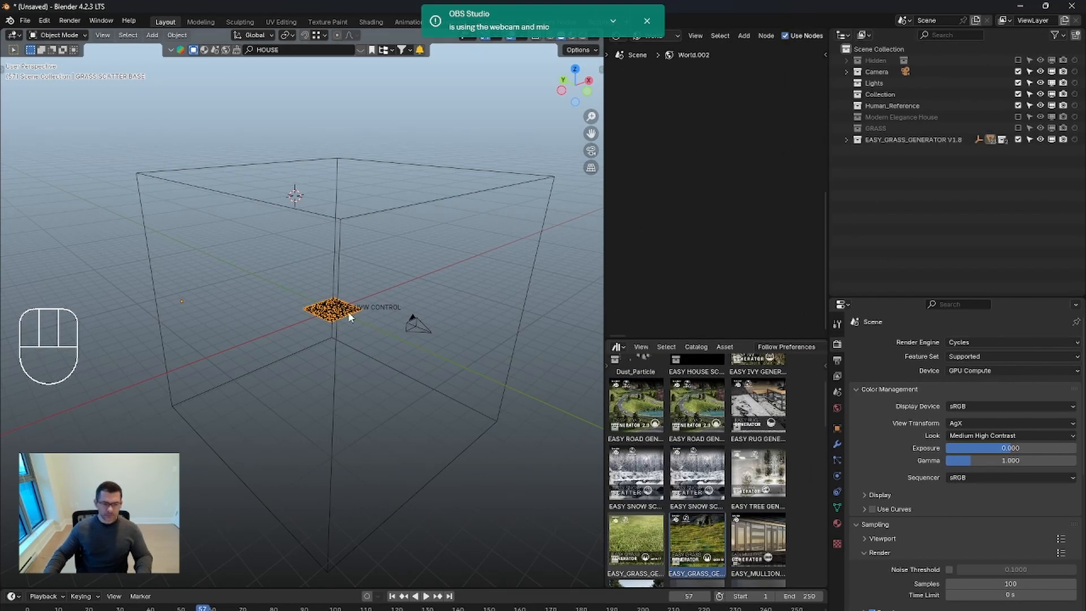
pyautogui.scroll(10, 326, 331)
pyautogui.keyDown('shift'); pyautogui.moveTo(326, 331); pyautogui.dragTo(362, 339, button='middle'); pyautogui.keyUp('shift')
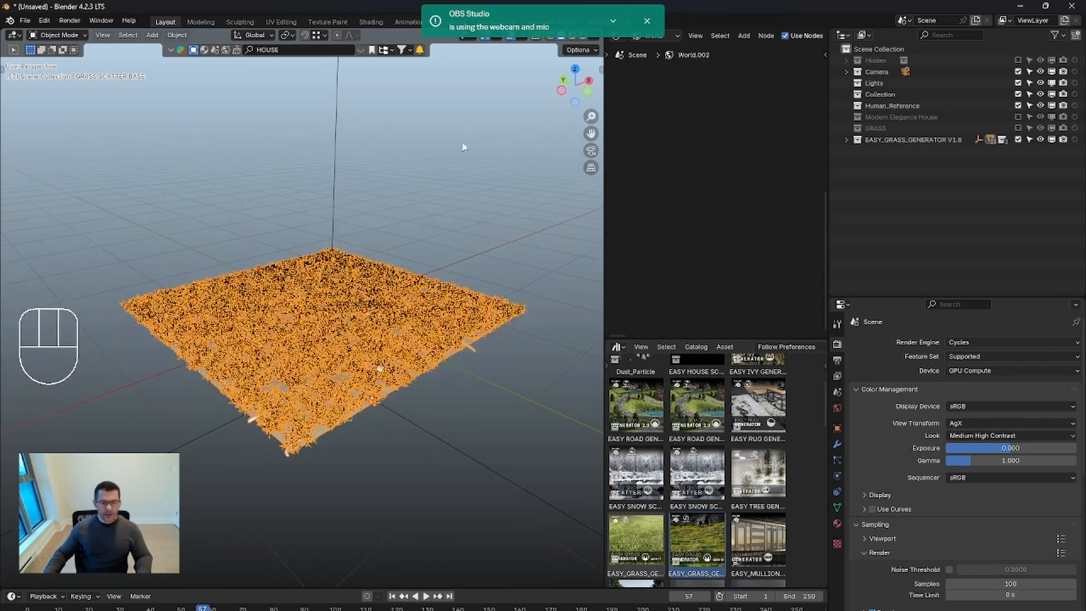
pyautogui.click(648, 22)
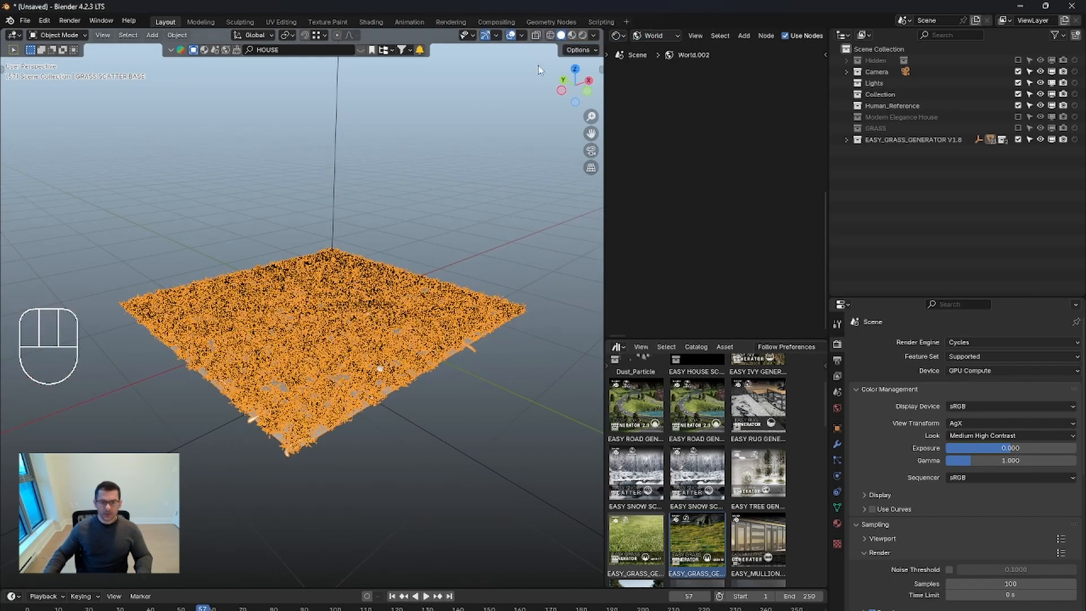
# Step: Preview the grass patch in Rendered shading with overlays off, and return to Solid shading with overlays on
pyautogui.keyDown('shift'); pyautogui.moveTo(409, 204); pyautogui.dragTo(426, 192, button='middle'); pyautogui.keyUp('shift')
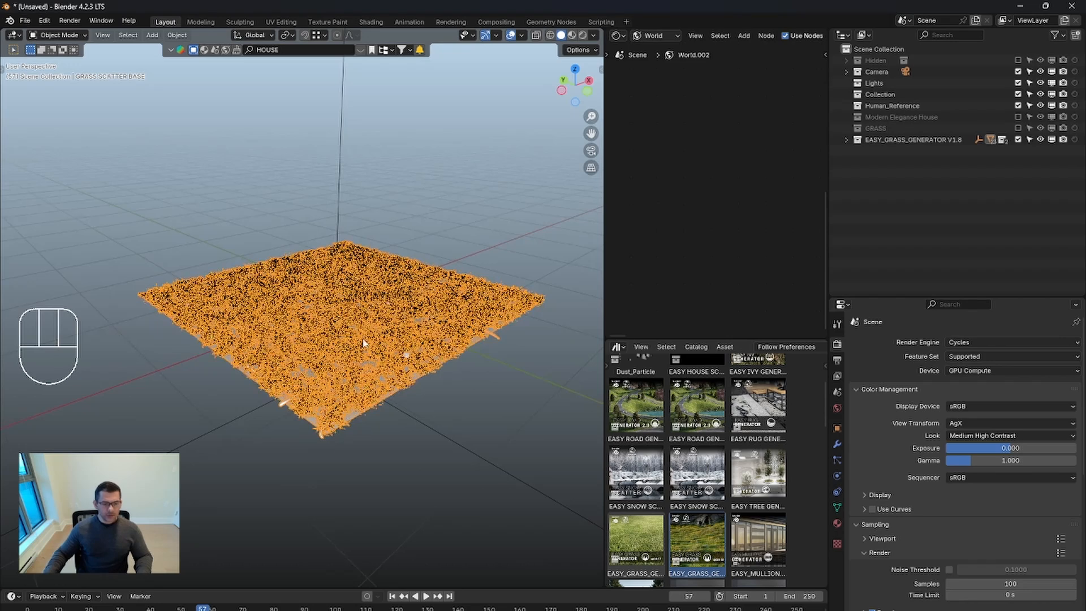
pyautogui.click(511, 35)
pyautogui.scroll(4, 371, 271)
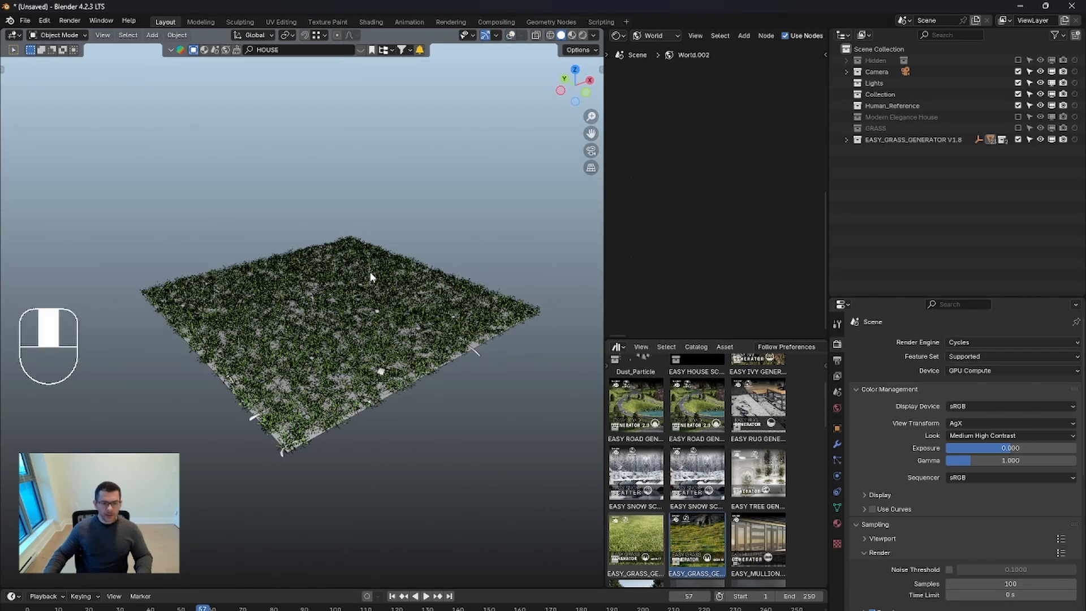
pyautogui.press('z')
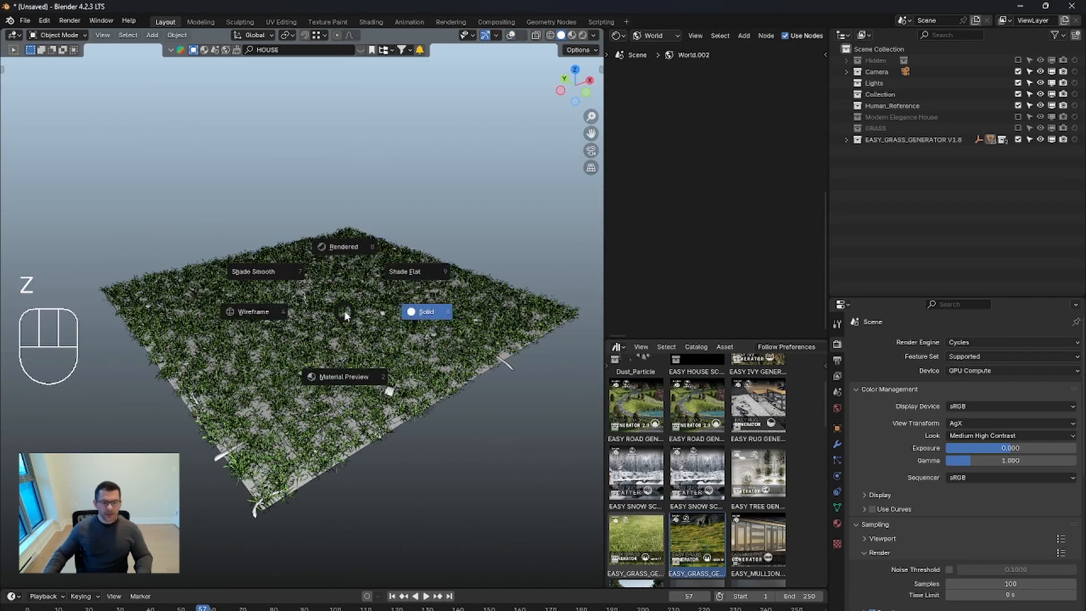
pyautogui.click(345, 256)
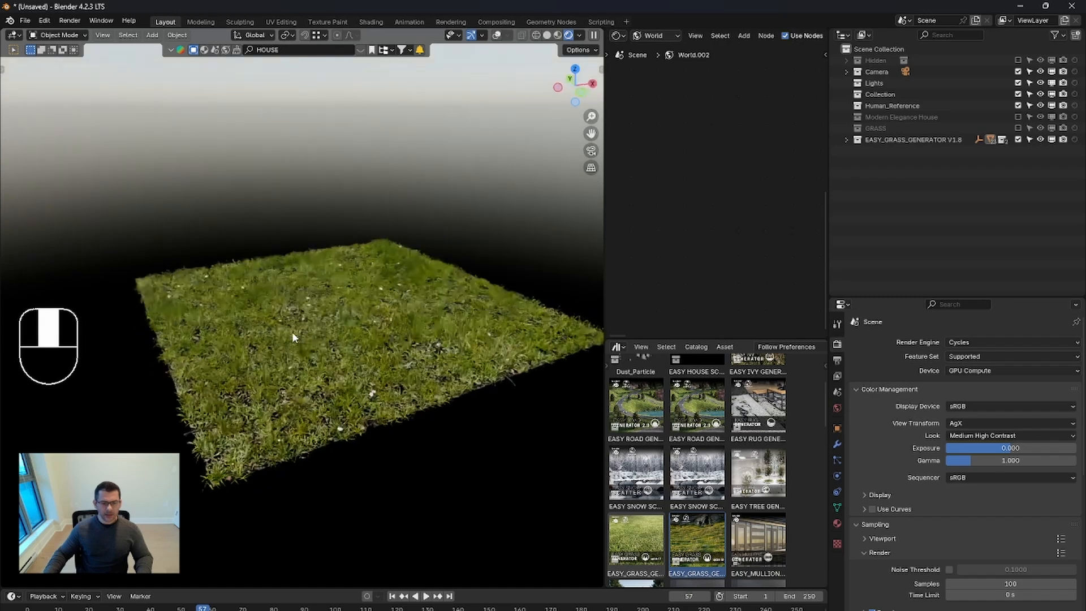
pyautogui.moveTo(292, 331); pyautogui.dragTo(314, 334, button='middle')
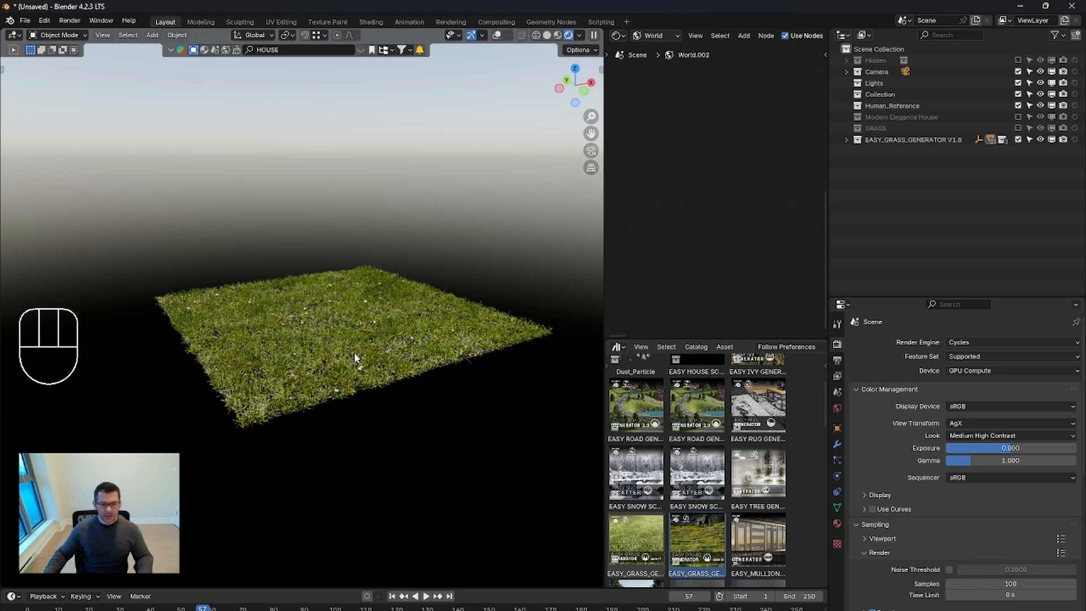
pyautogui.press('z')
pyautogui.click(429, 353)
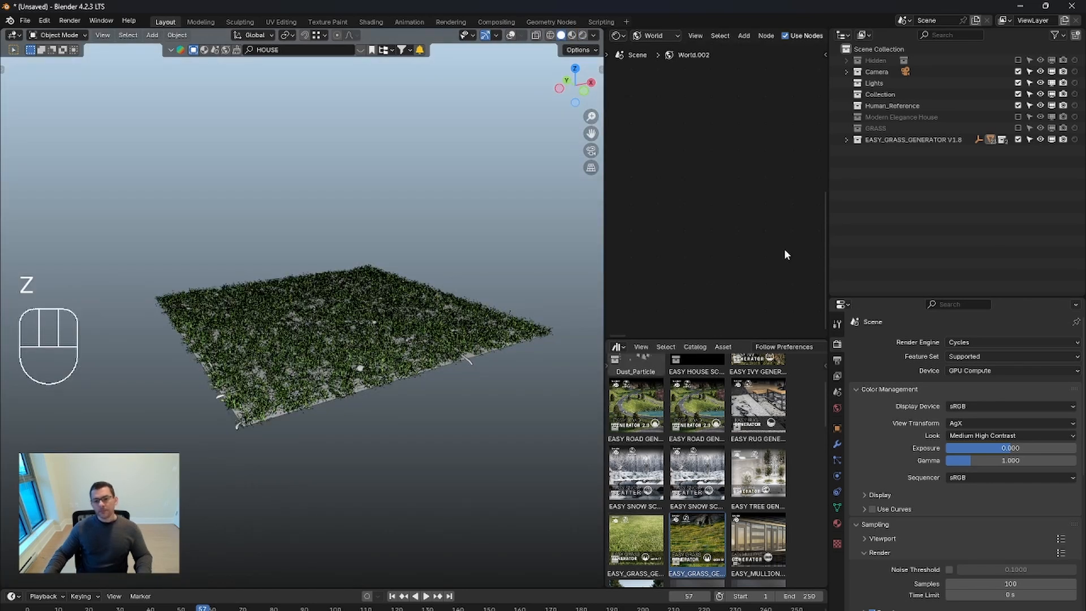
pyautogui.click(511, 35)
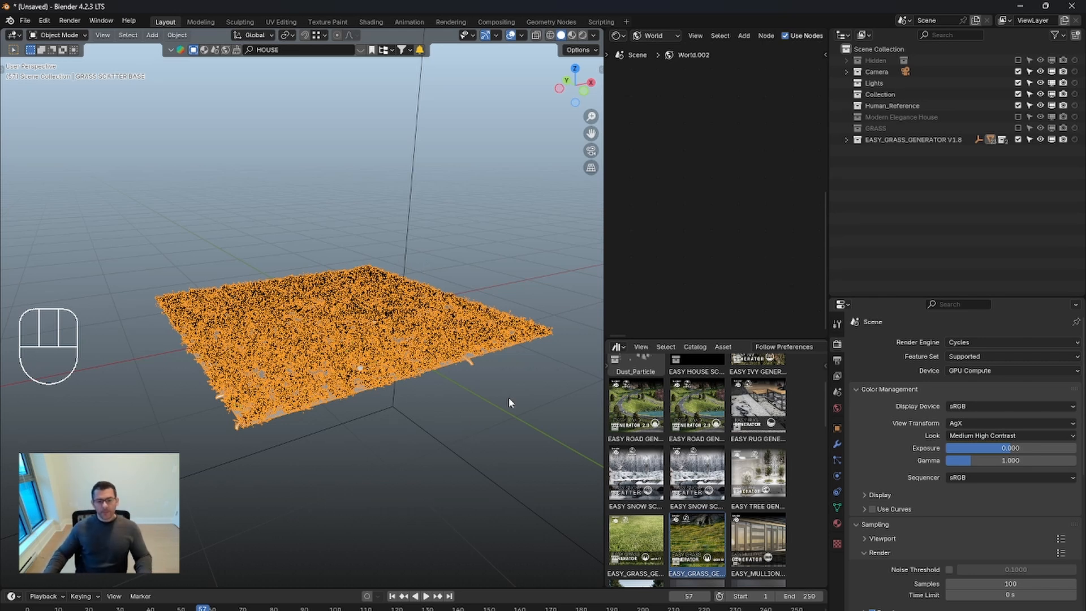
# Step: Show the material properties of GRASS SCATTER BASE and select its #EGG GRASS_01 material
pyautogui.click(837, 524)
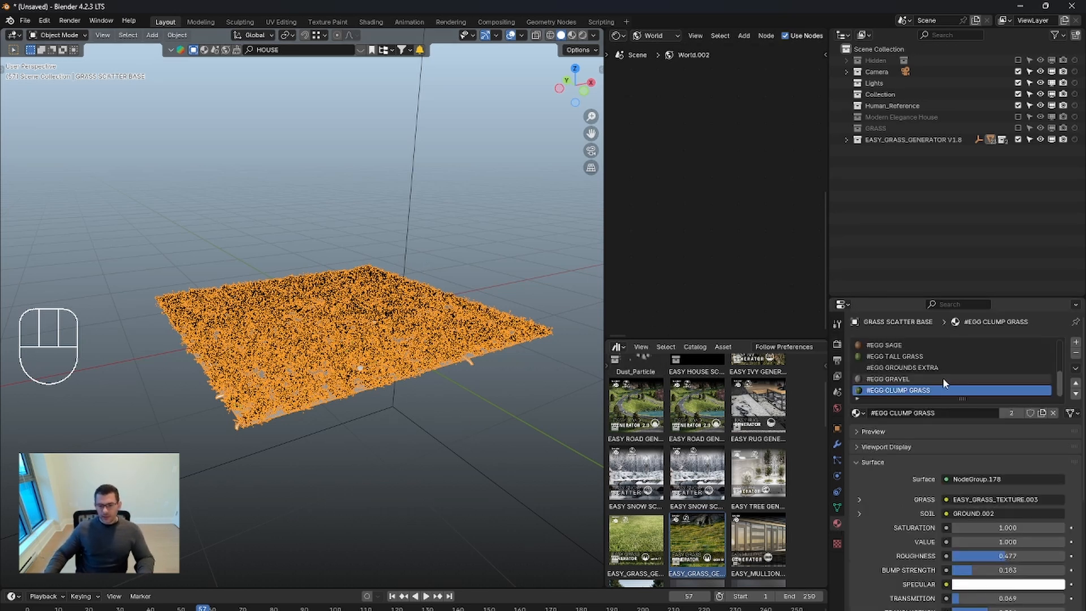
pyautogui.scroll(2, 882, 363)
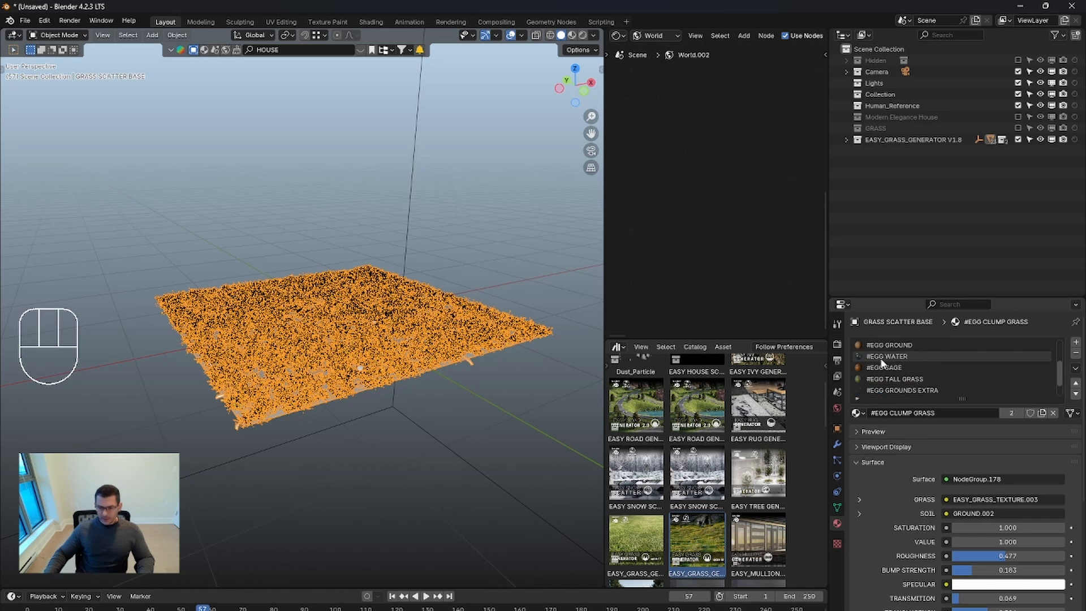
pyautogui.scroll(4, 882, 362)
pyautogui.click(903, 344)
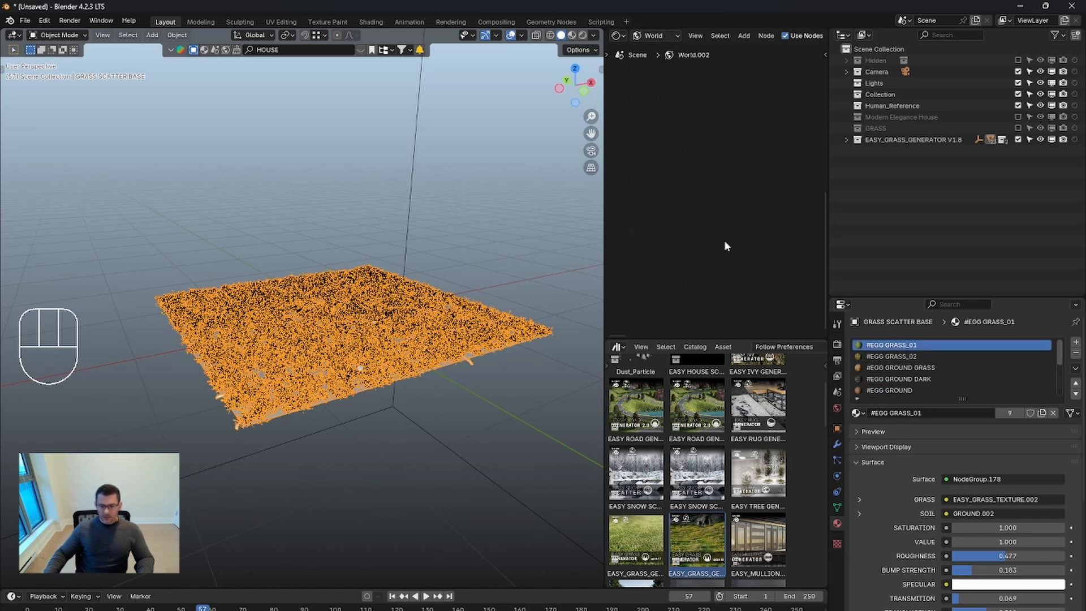
# Step: Widen the shader editor and switch it from World to Object shading to show the TEXTURE GRASS and TEXTURE GROUND nodes
pyautogui.moveTo(604, 301); pyautogui.dragTo(516, 302)
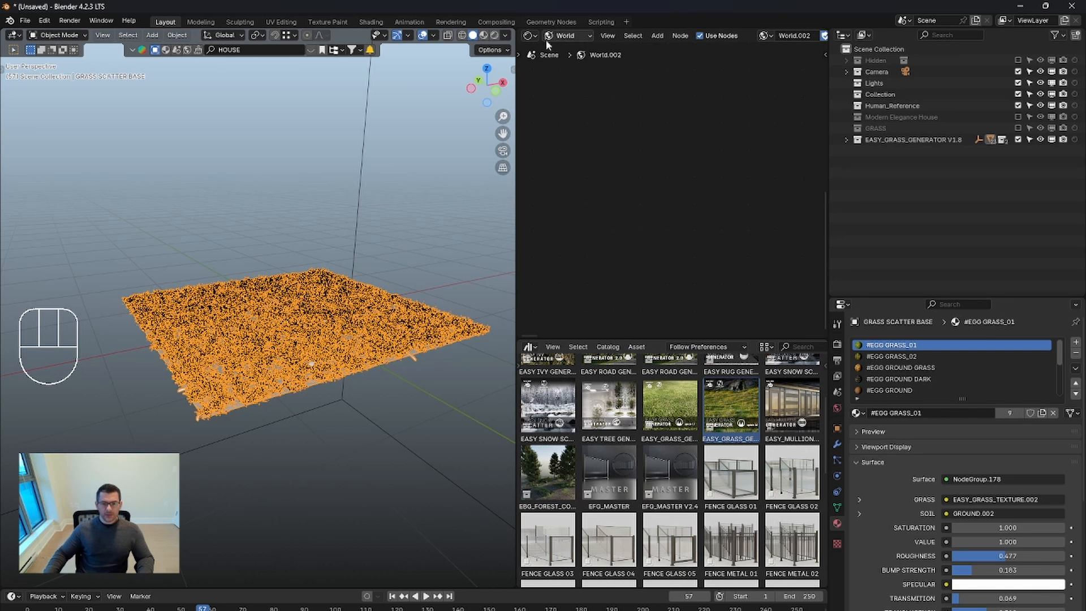
pyautogui.click(561, 35)
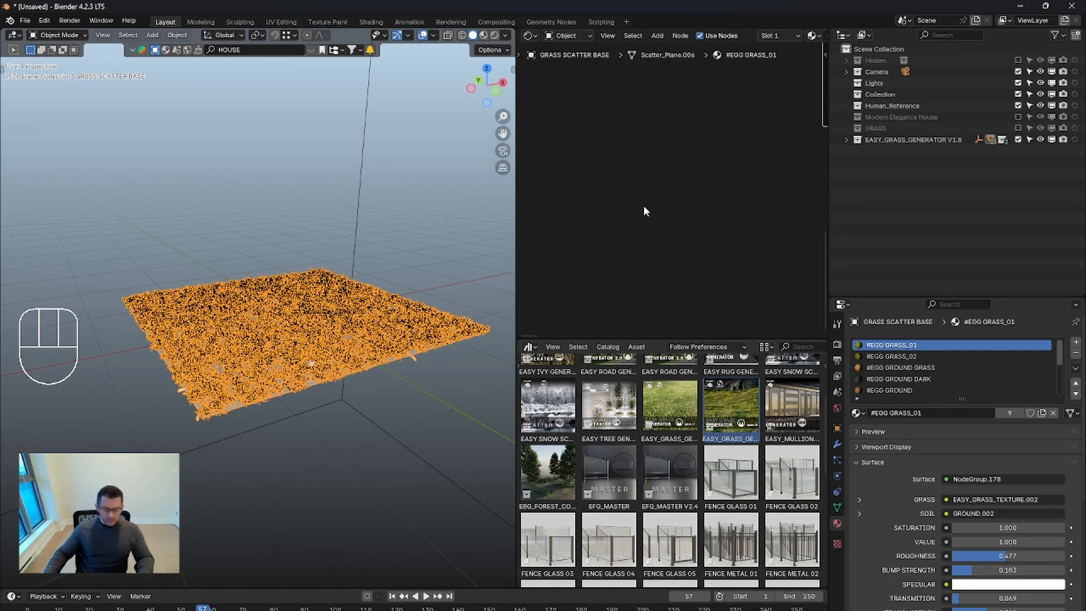
pyautogui.scroll(1, 643, 206)
pyautogui.press('KP_Decimal')
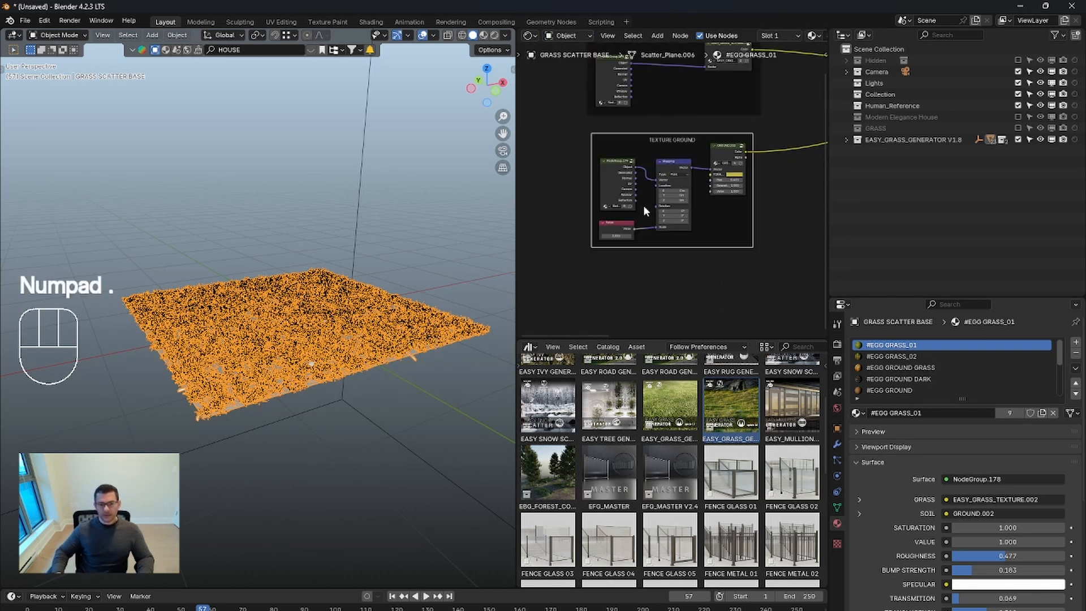
pyautogui.moveTo(684, 160); pyautogui.dragTo(610, 226, button='middle')
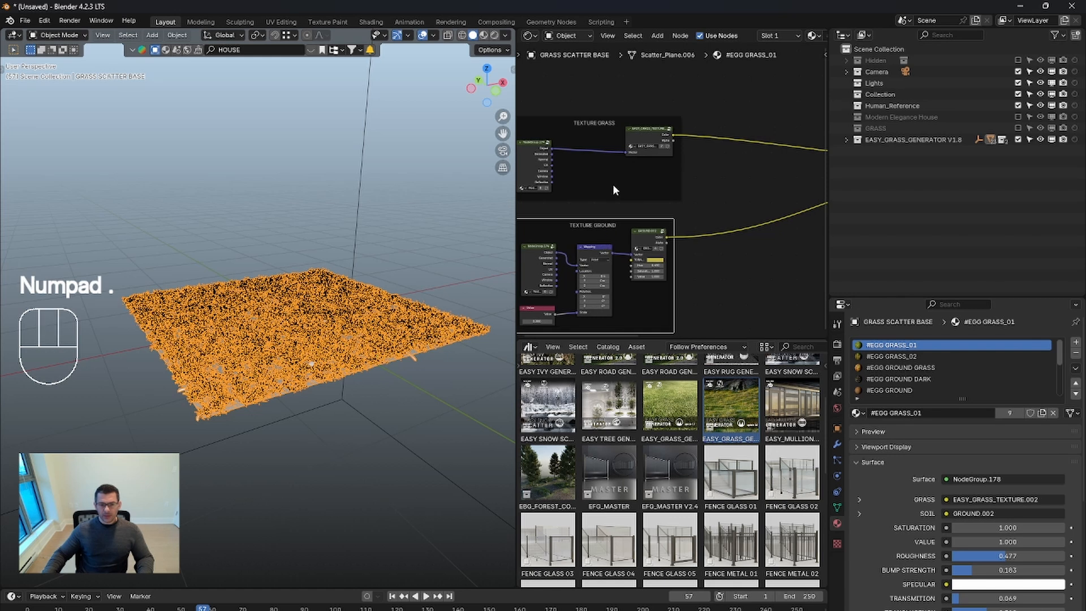
# Step: Open the EASY_GRASS_TEXTURE node group in the TEXTURE GRASS frame and move its Group Output away from the image texture node
pyautogui.scroll(-4, 613, 184)
pyautogui.scroll(3, 632, 175)
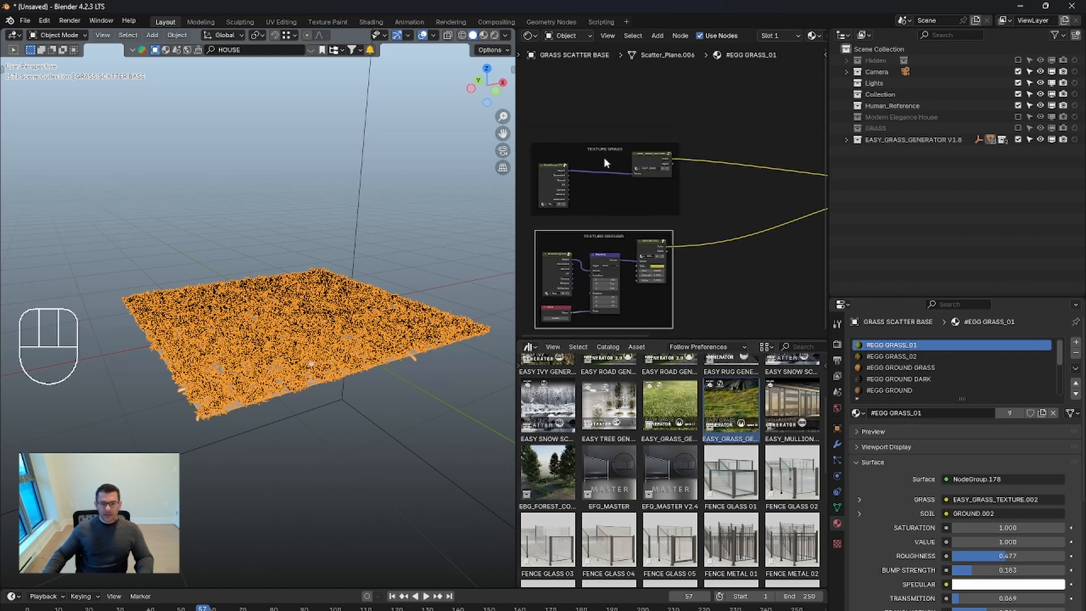
pyautogui.click(670, 158)
pyautogui.press('Tab')
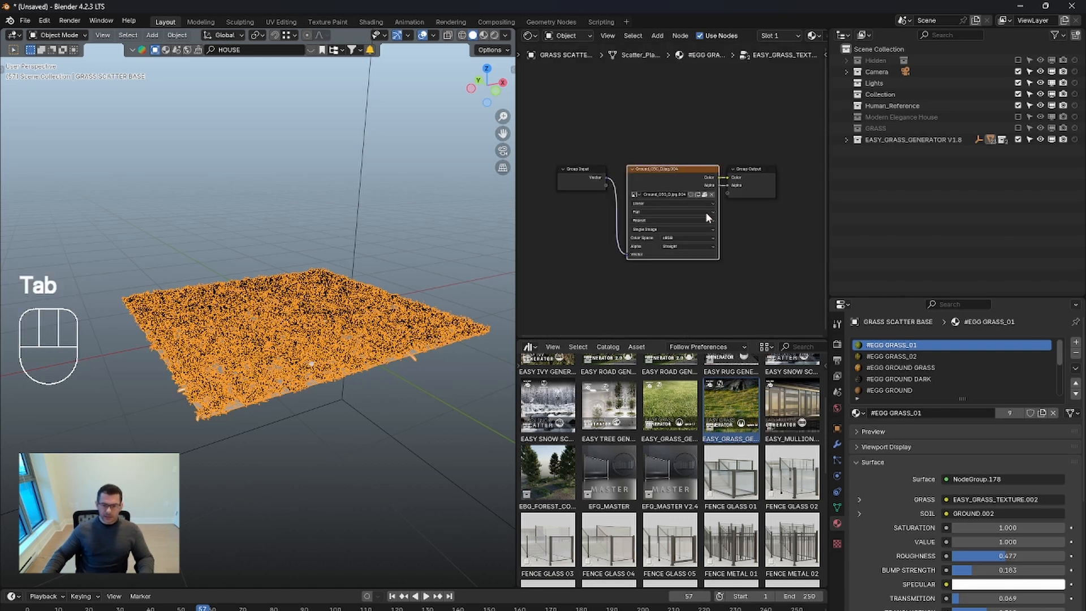
pyautogui.moveTo(760, 172); pyautogui.dragTo(809, 172)
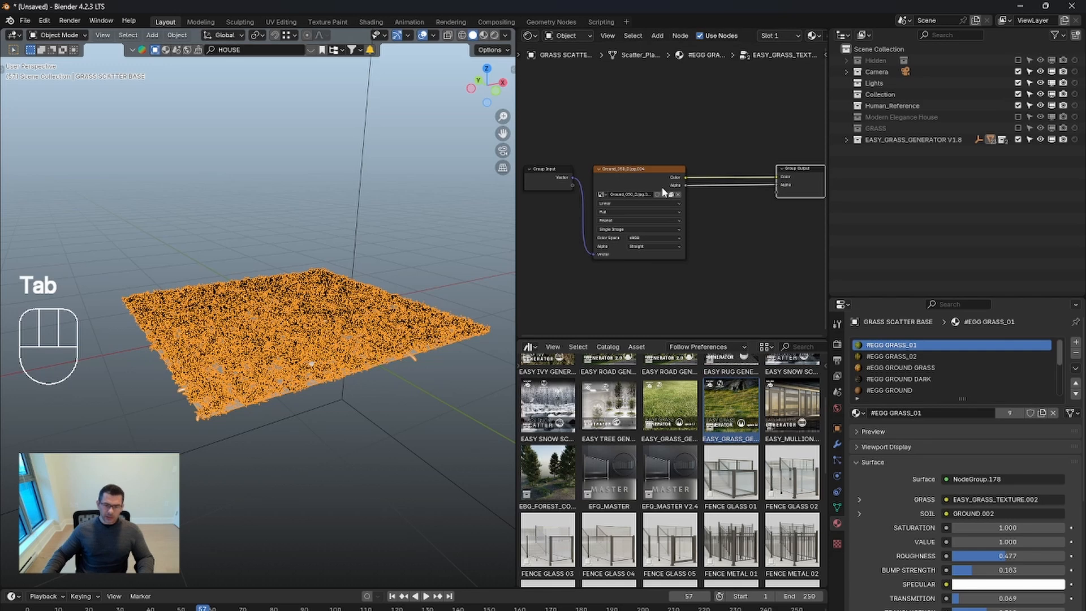
# Step: Show the grass patch in Rendered shading, look over the group's image texture node, and leave the node group
pyautogui.moveTo(267, 343); pyautogui.dragTo(277, 351, button='middle')
pyautogui.moveTo(284, 292)
pyautogui.keyDown('shift'); pyautogui.mouseDown(button='middle')
pyautogui.moveTo(314, 286)
pyautogui.moveTo(305, 272)
pyautogui.mouseUp(button='middle'); pyautogui.keyUp('shift')
pyautogui.press('z')
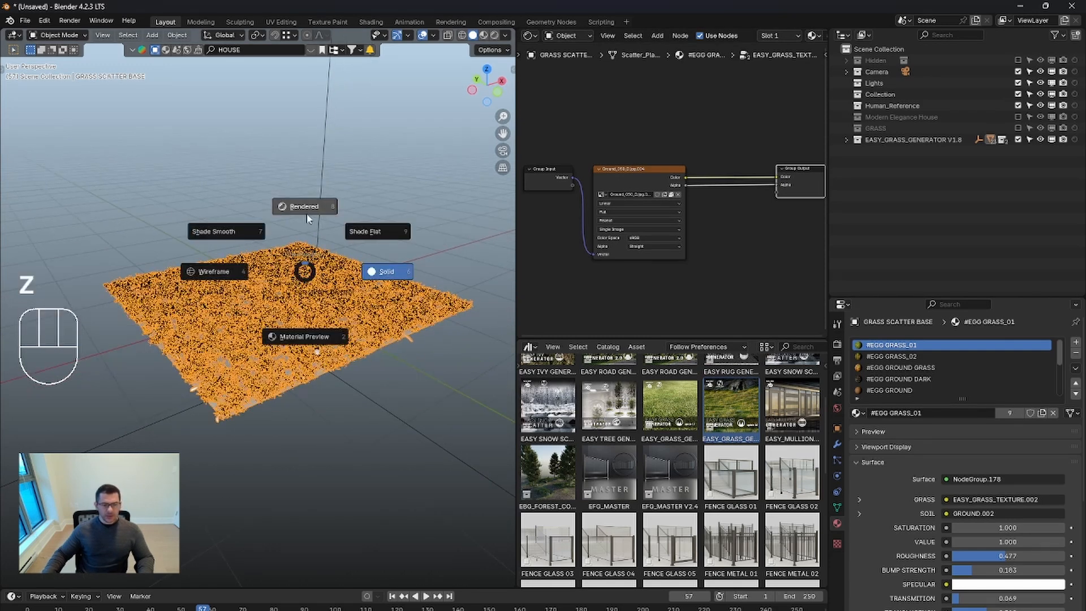
pyautogui.click(372, 71)
pyautogui.moveTo(675, 234); pyautogui.dragTo(720, 251, button='middle')
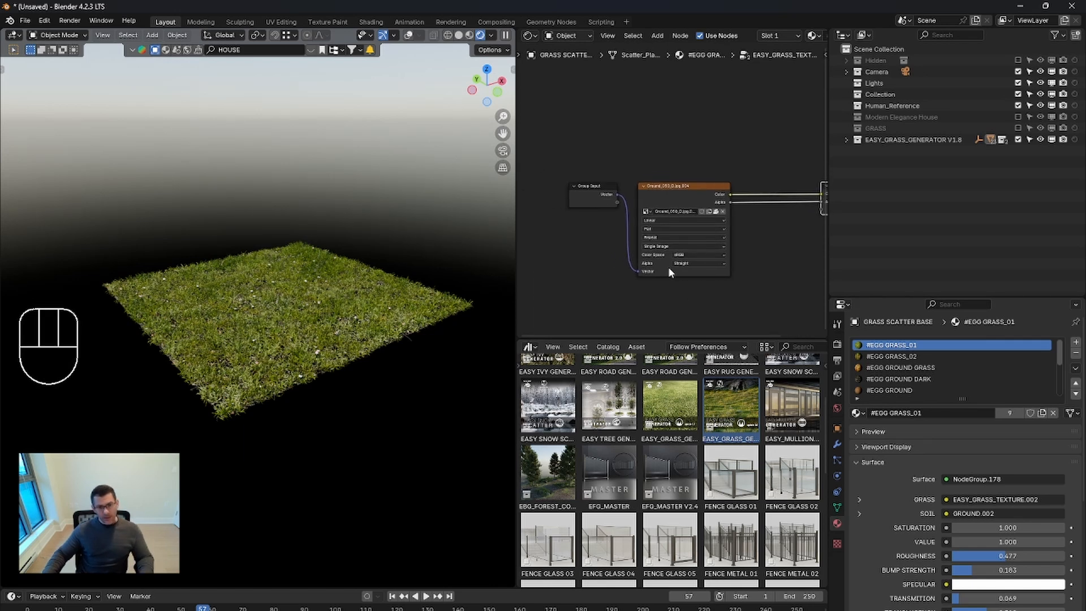
pyautogui.press('Tab')
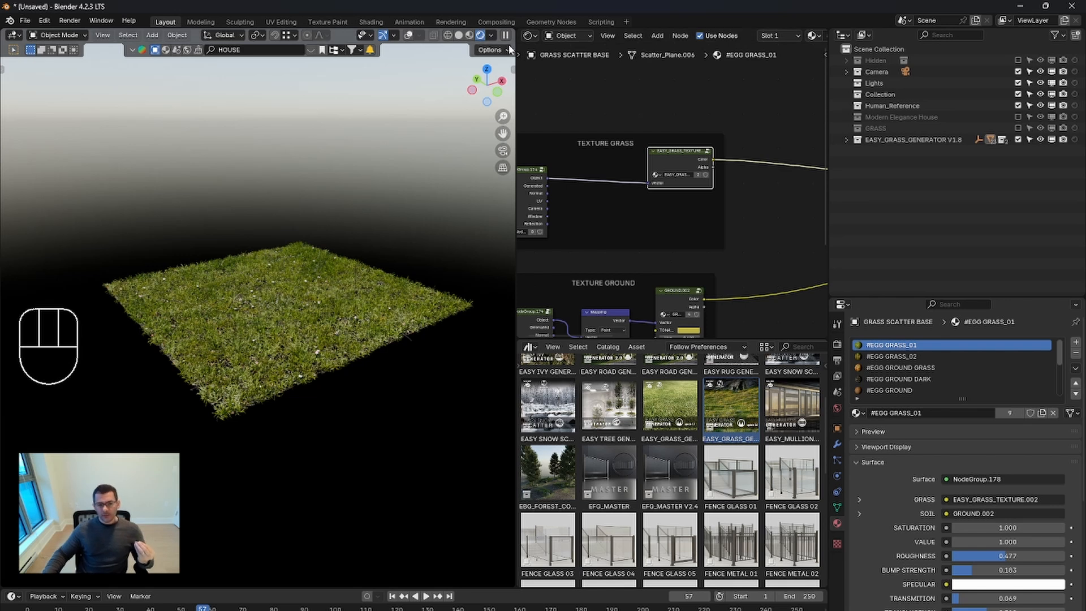
# Step: Turn the viewport overlays on and scale the EGG UVW CONTROL box down to about 0.105 to test the grass texture size
pyautogui.click(408, 36)
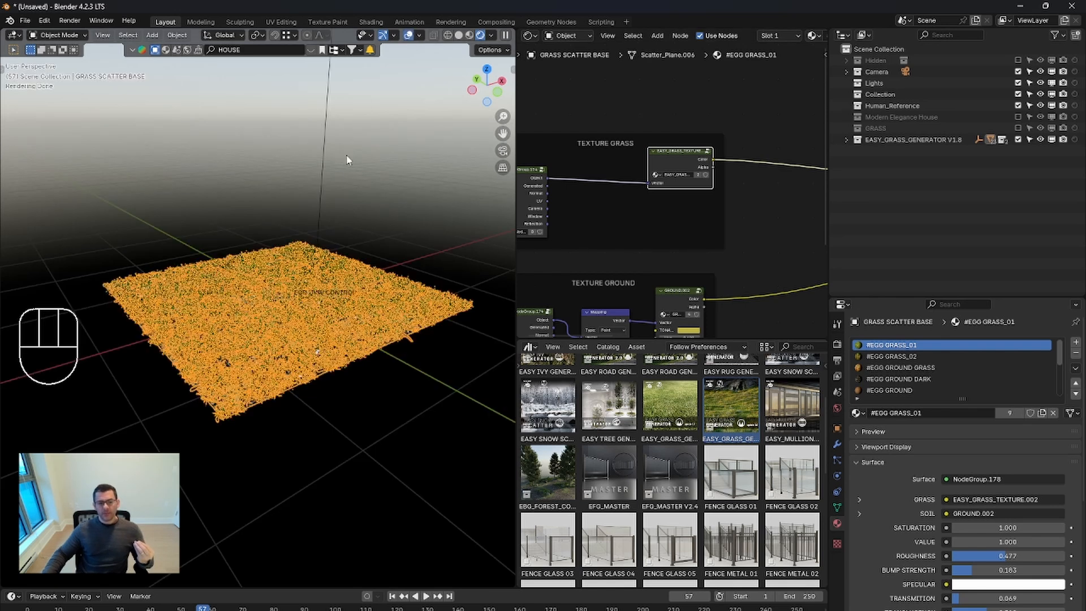
pyautogui.click(319, 191)
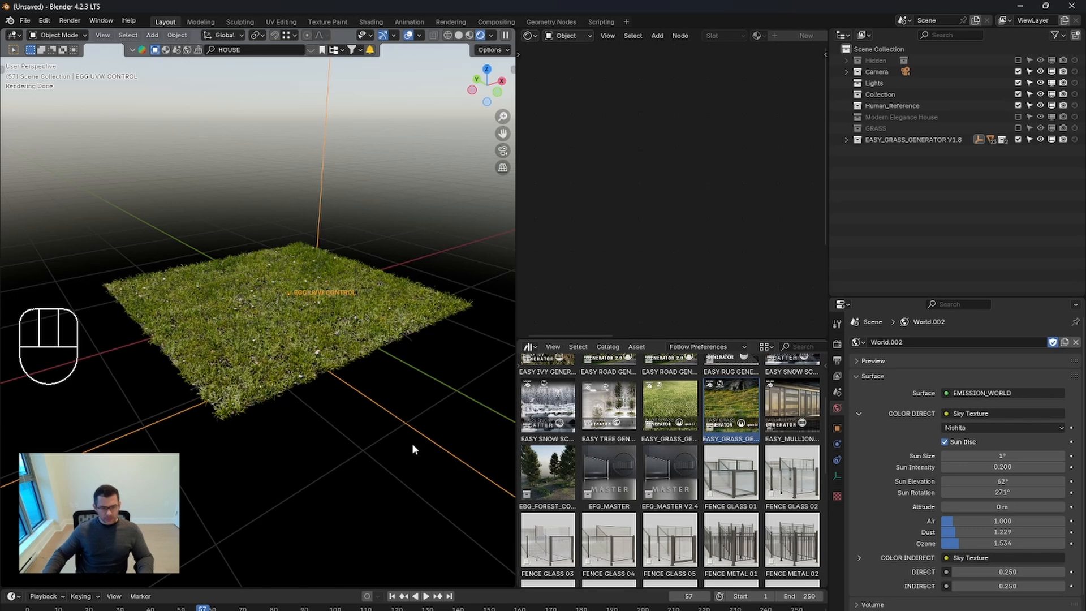
pyautogui.press('s')
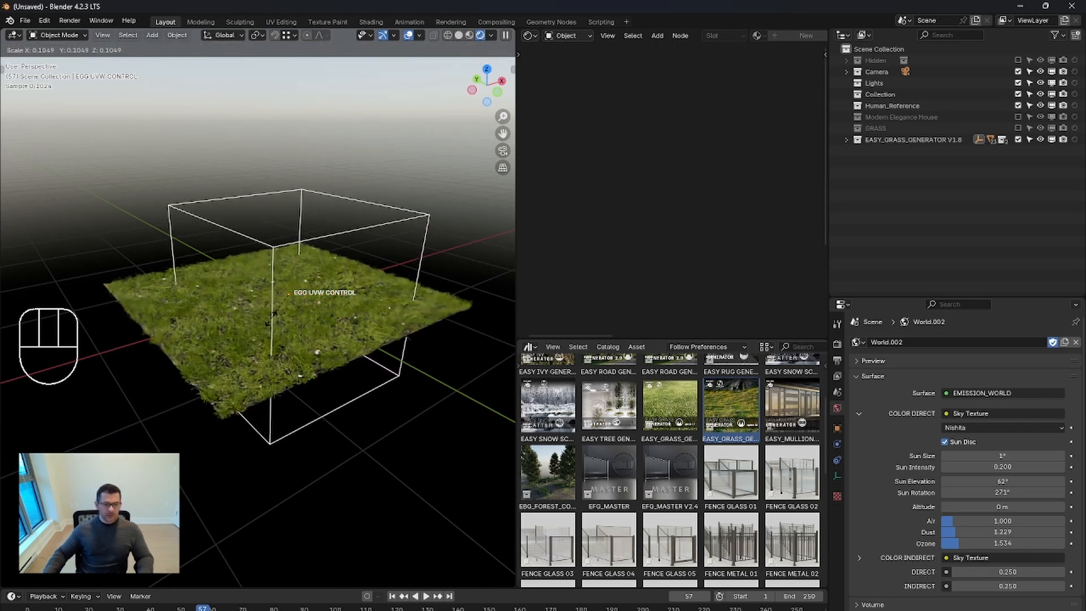
pyautogui.click(371, 390)
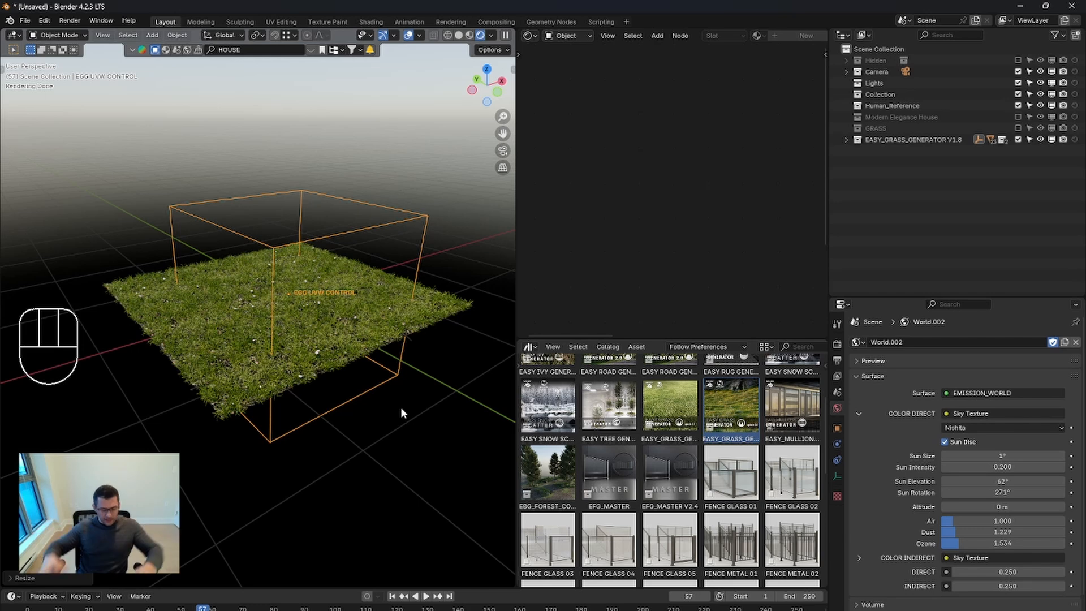
pyautogui.press('r')
pyautogui.press('z')
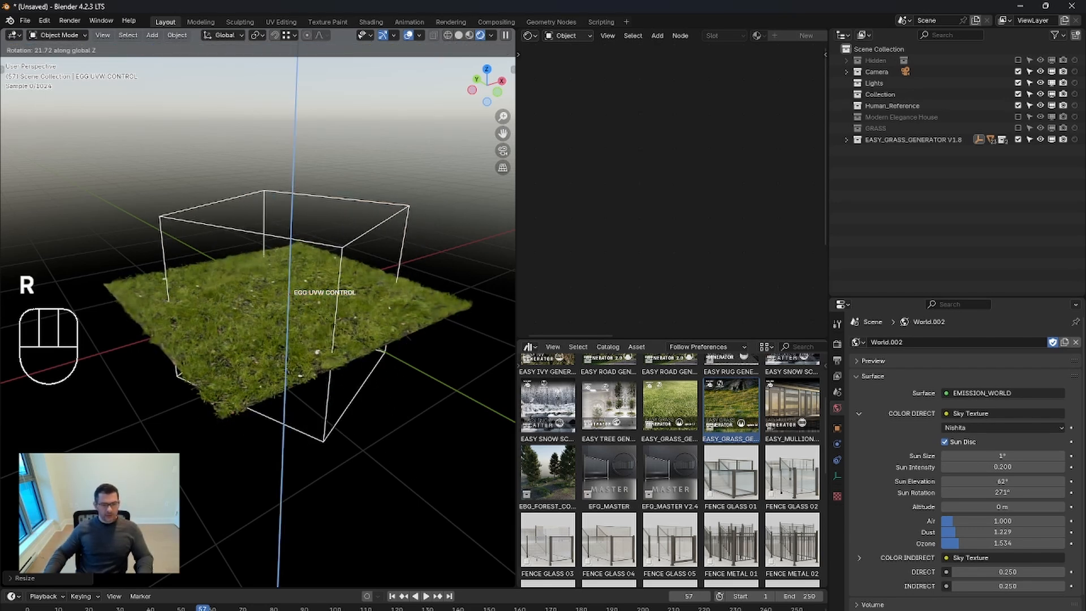
pyautogui.rightClick(485, 489)
# Step: Scale the EGG UVW CONTROL box back up well beyond the grass patch, and return the viewport to Solid shading
pyautogui.press('s')
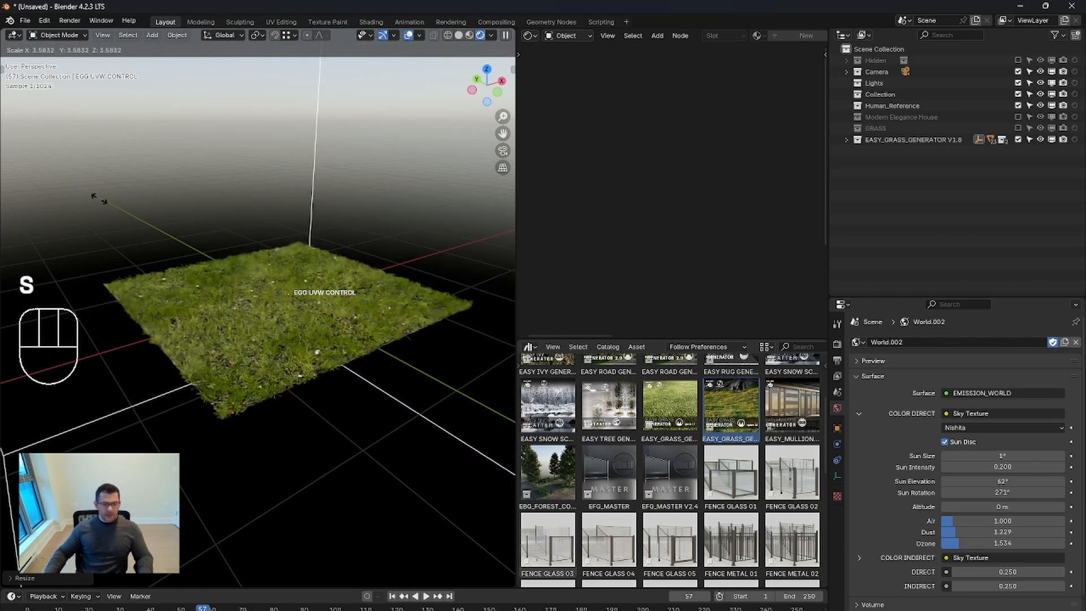
pyautogui.click(226, 228)
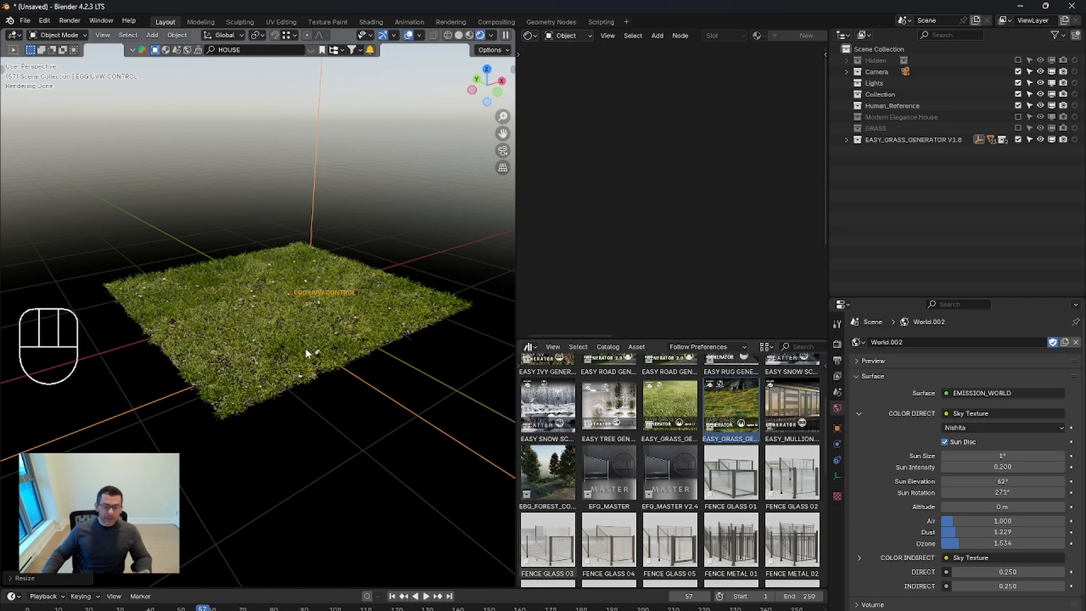
pyautogui.scroll(-2, 305, 348)
pyautogui.scroll(4, 299, 356)
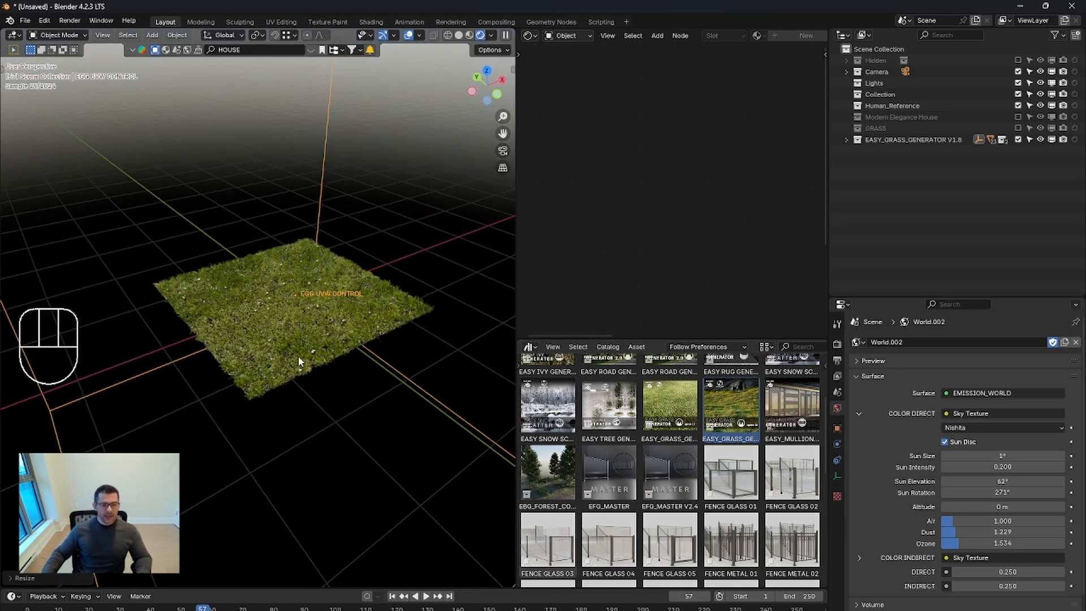
pyautogui.press('z')
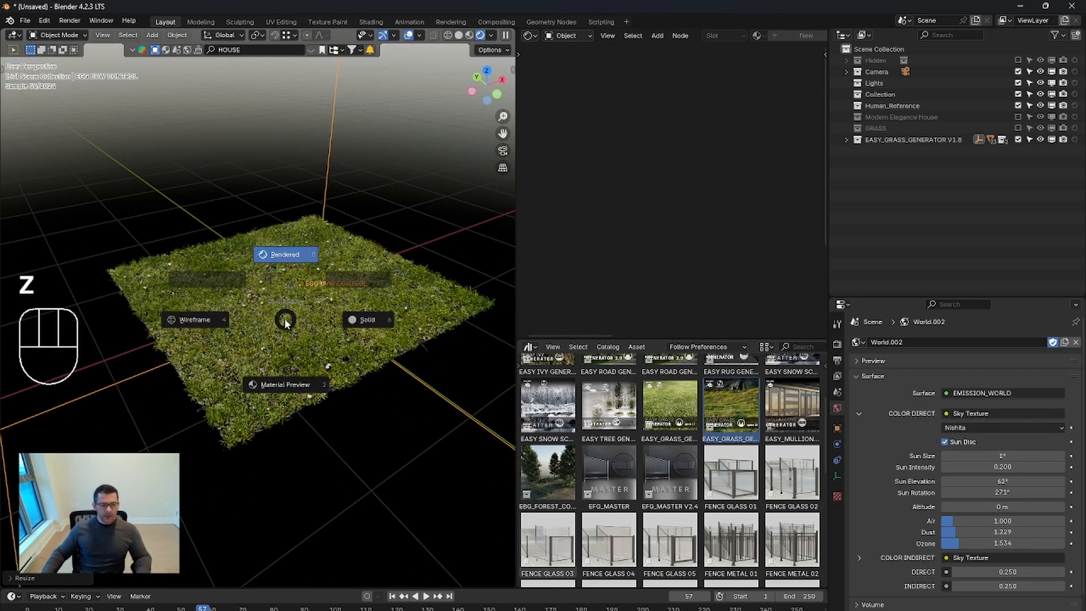
pyautogui.click(368, 320)
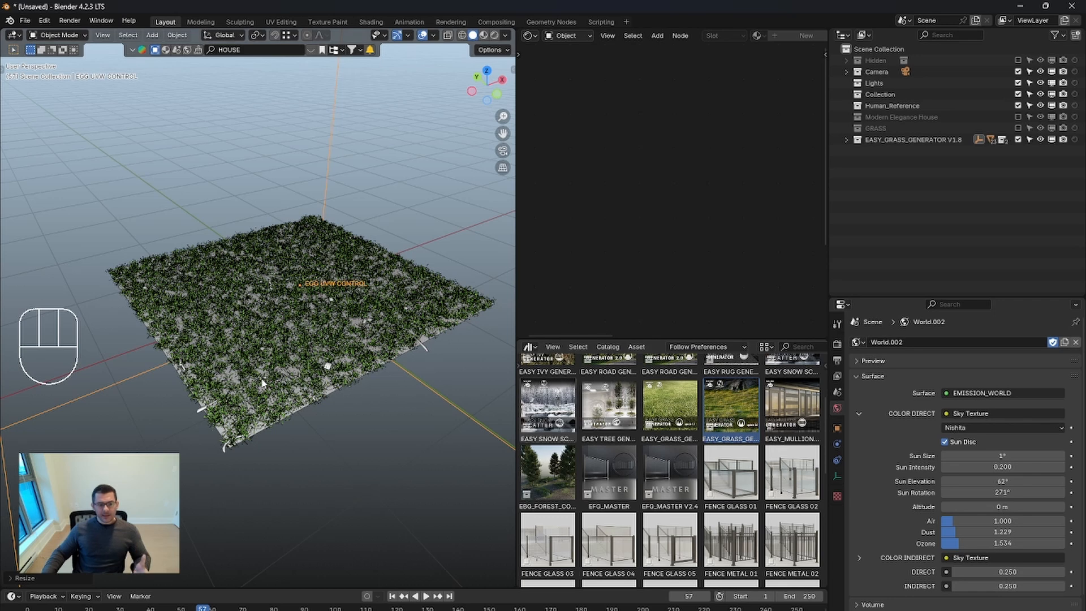
# Step: Select the GRASS SCATTER BASE patch and enable the GRASS collection to bring in the large ground plane
pyautogui.click(248, 421)
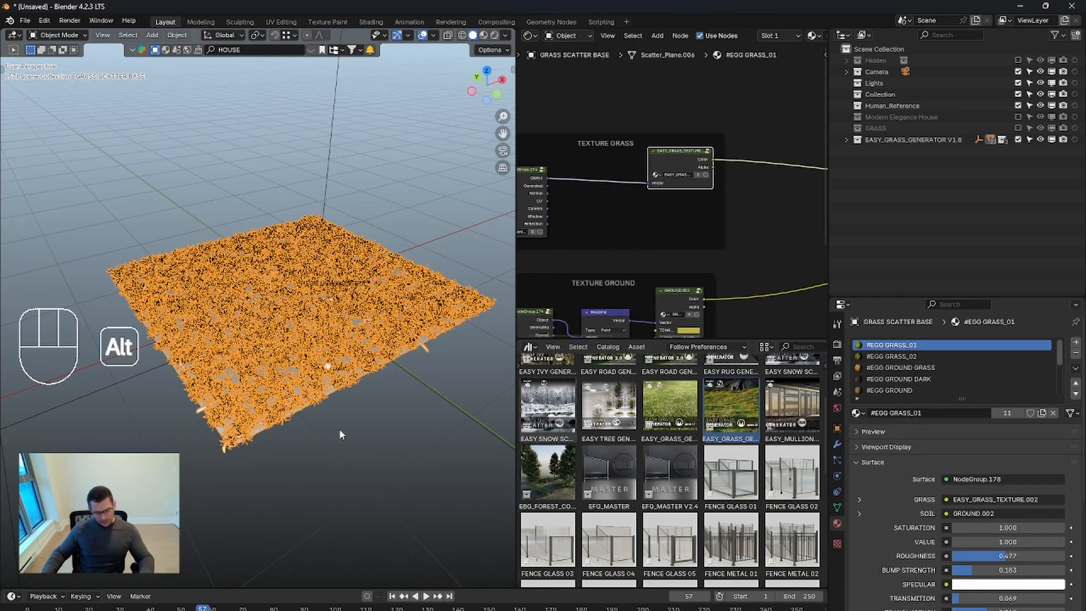
pyautogui.hotkey('alt', 'h')
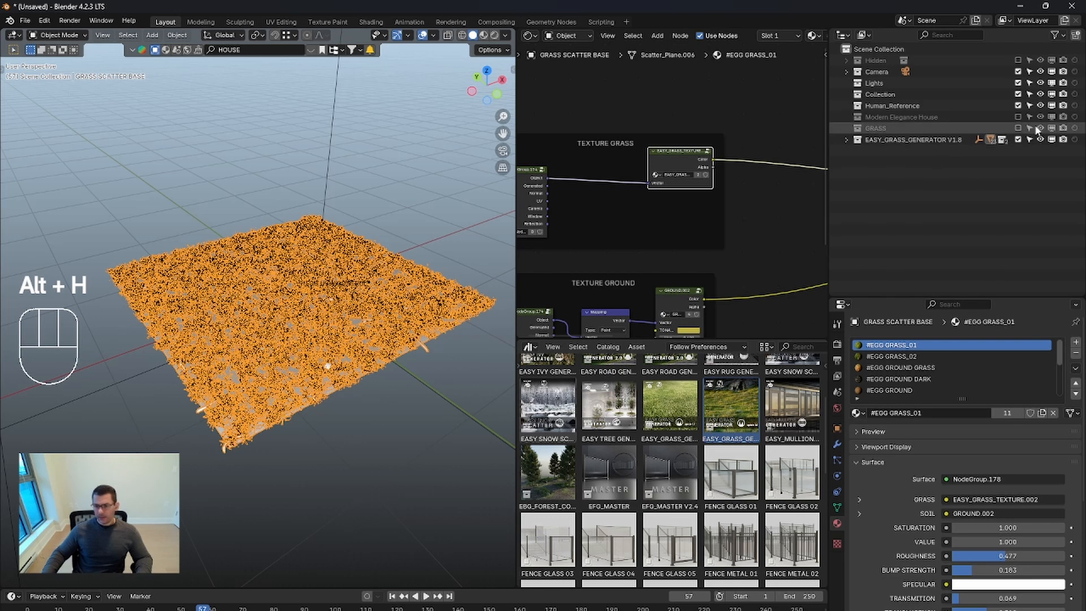
pyautogui.click(1018, 128)
pyautogui.scroll(-6, 282, 307)
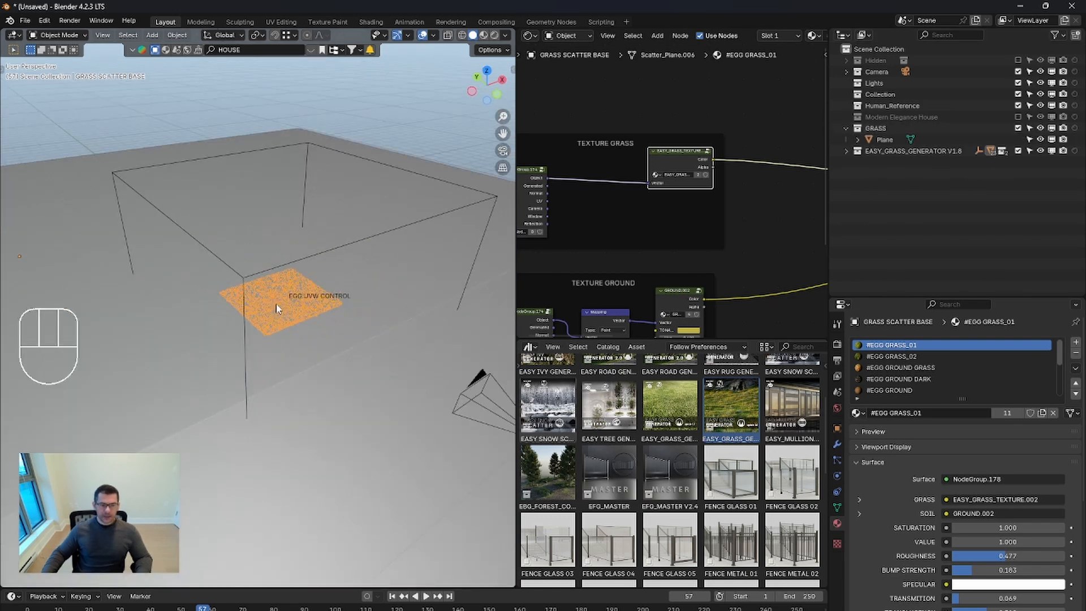
pyautogui.moveTo(282, 306); pyautogui.dragTo(282, 284, button='middle')
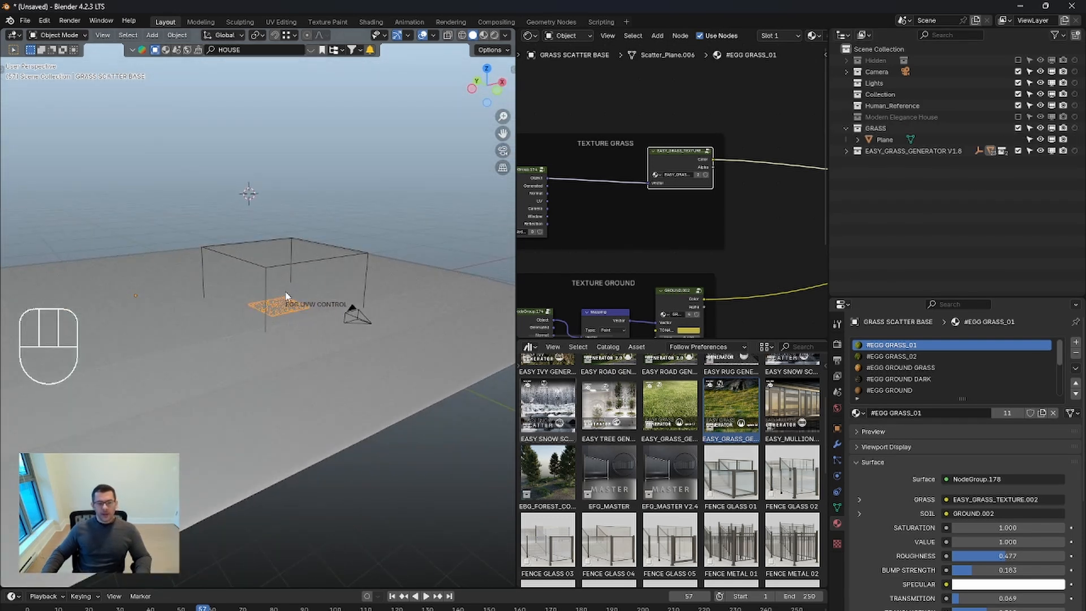
pyautogui.scroll(3, 304, 301)
# Step: Move the grass patch along the Z axis to sit at the level of the ground plane
pyautogui.press('g')
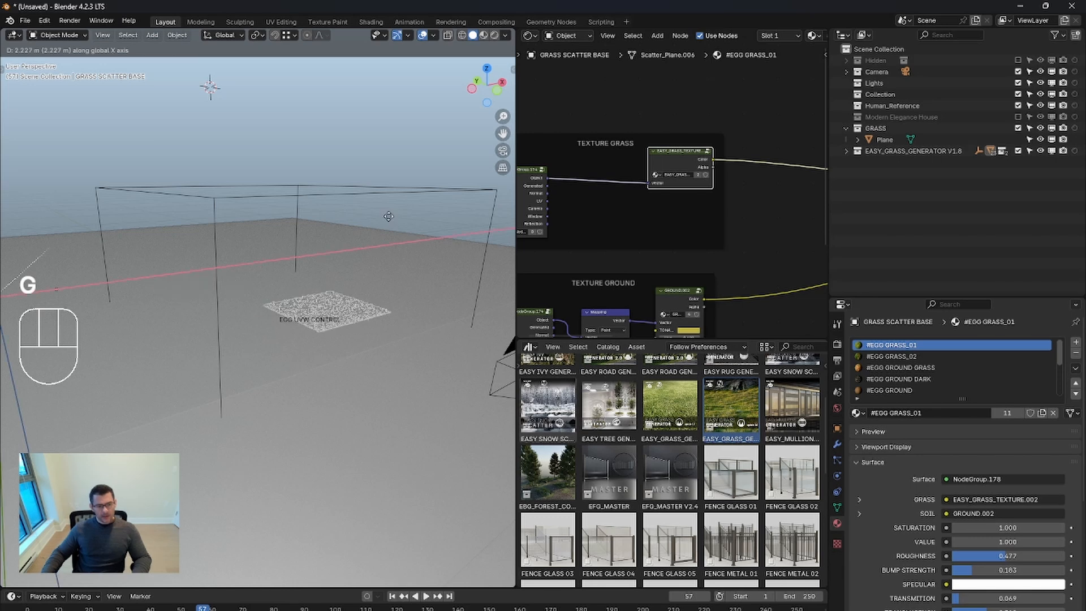
pyautogui.rightClick(378, 215)
pyautogui.press('g')
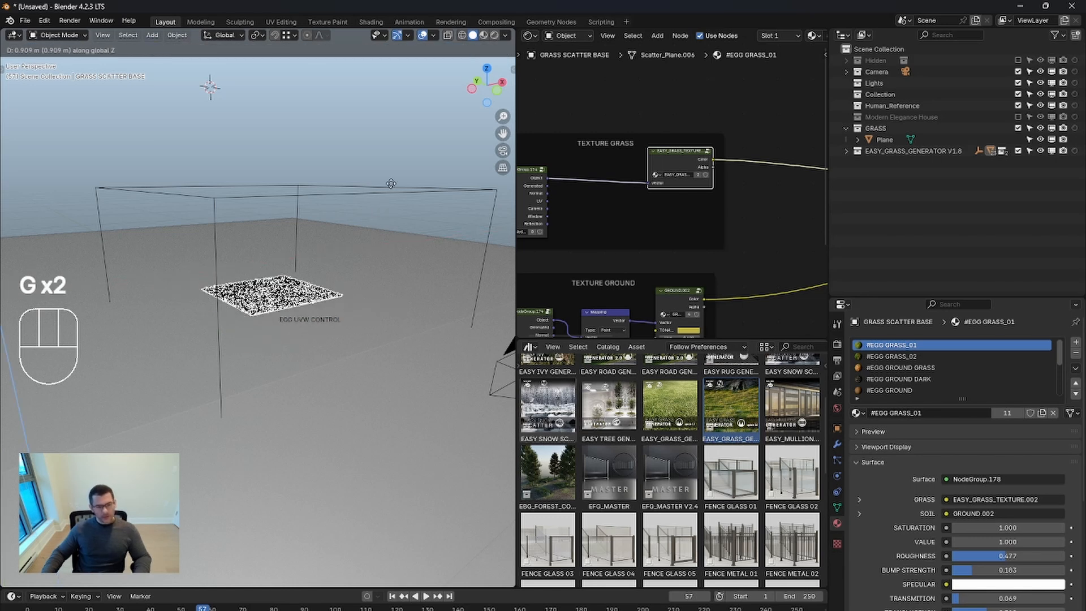
pyautogui.click(398, 223)
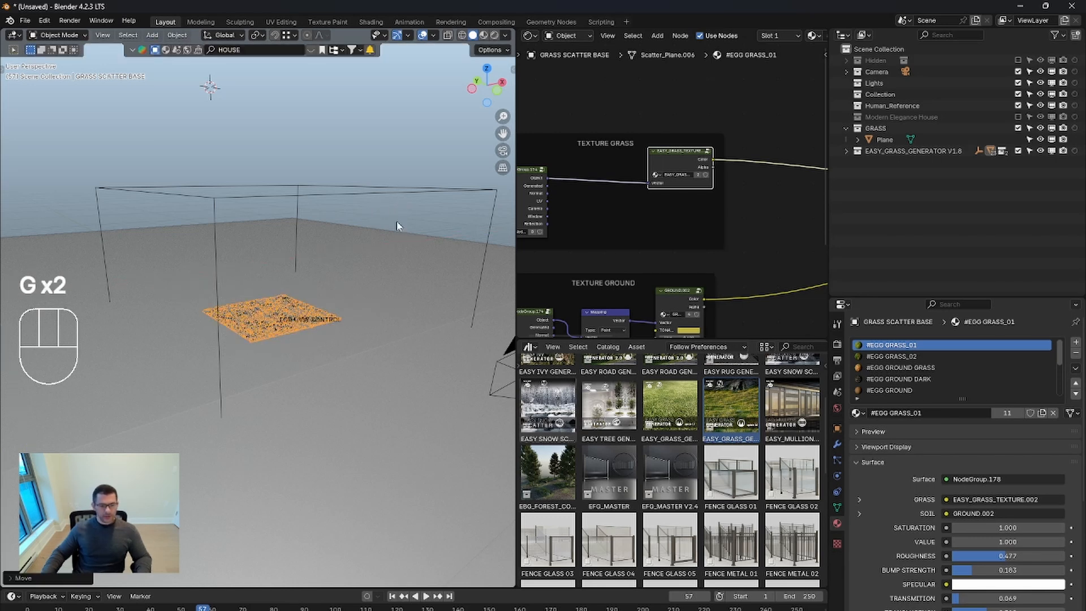
# Step: Join the ground Plane into GRASS SCATTER BASE, keeping GRASS SCATTER BASE as the active object
pyautogui.click(403, 300)
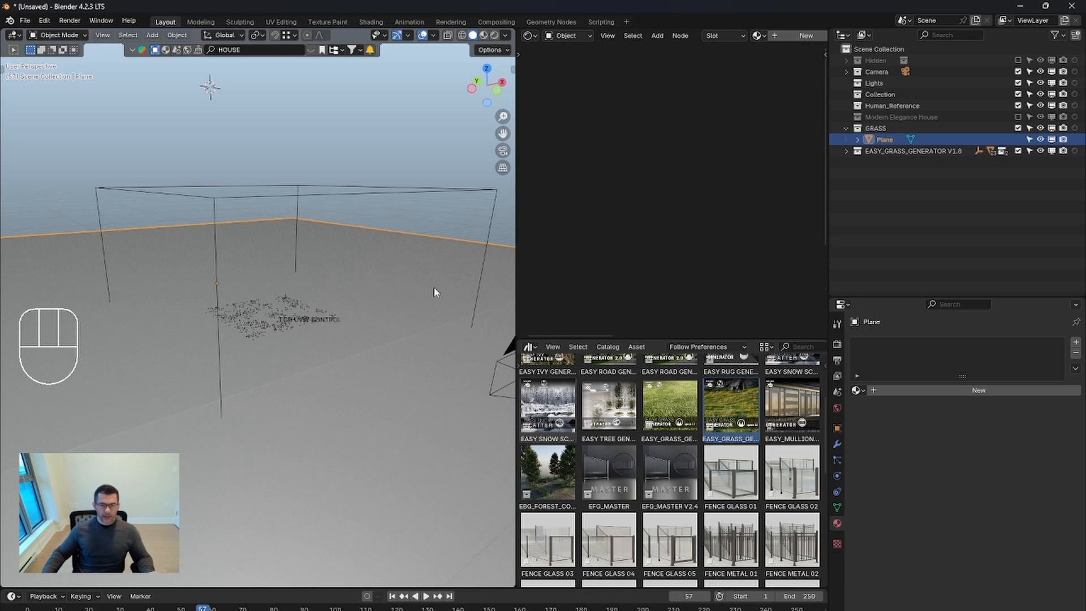
pyautogui.keyDown('shift'); pyautogui.click(273, 310); pyautogui.keyUp('shift')
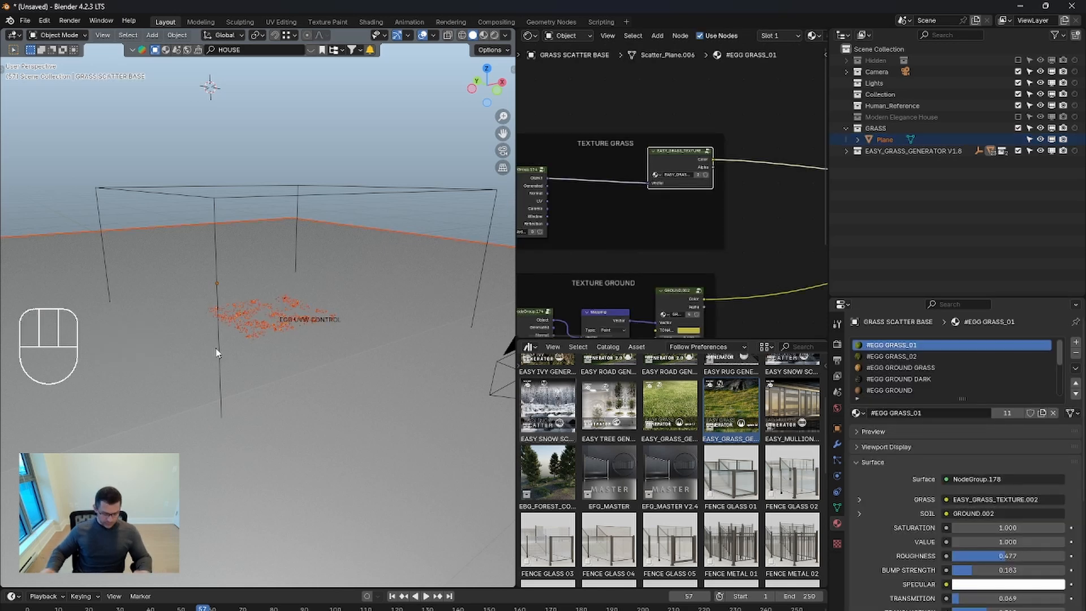
pyautogui.hotkey('ctrl', 'j')
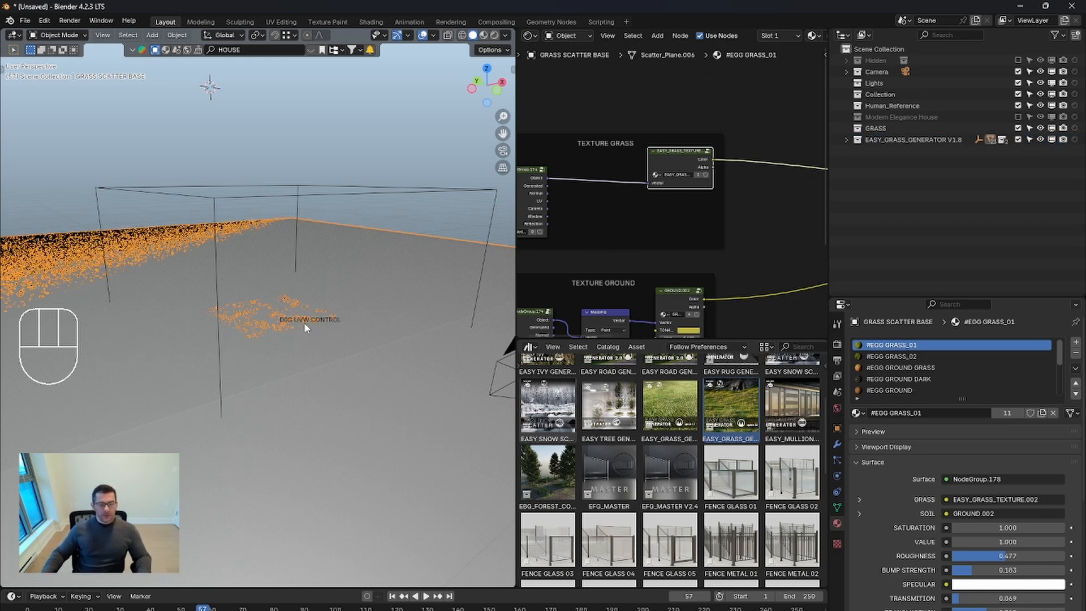
# Step: Delete the faces of the original small grass patch from the joined GRASS SCATTER BASE mesh using X-ray selection, and deselect the object
pyautogui.press('Tab')
pyautogui.hotkey('alt', 'z')
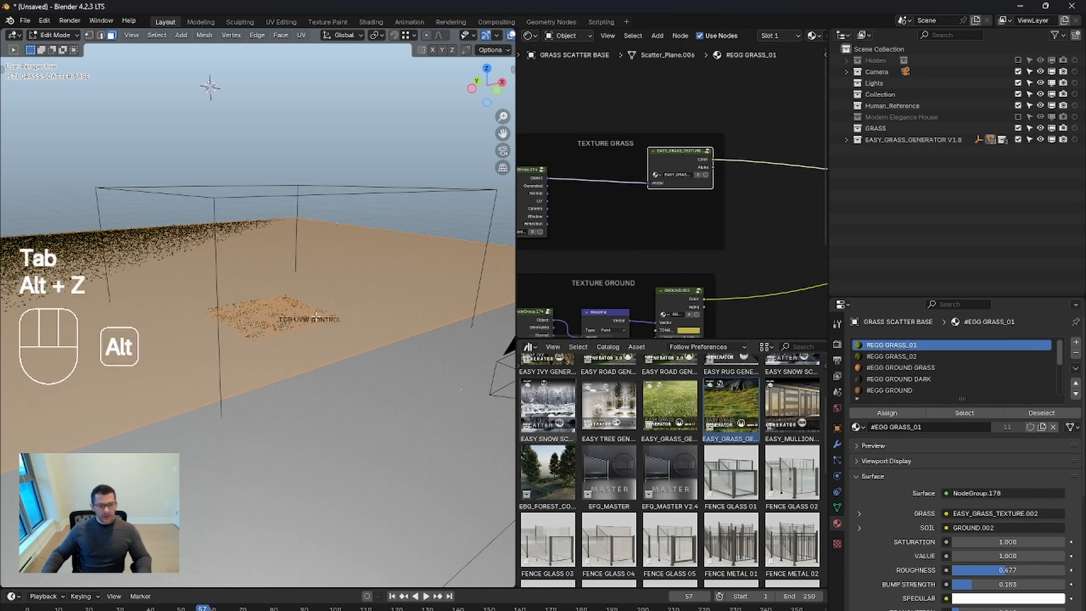
pyautogui.moveTo(360, 286); pyautogui.dragTo(190, 345)
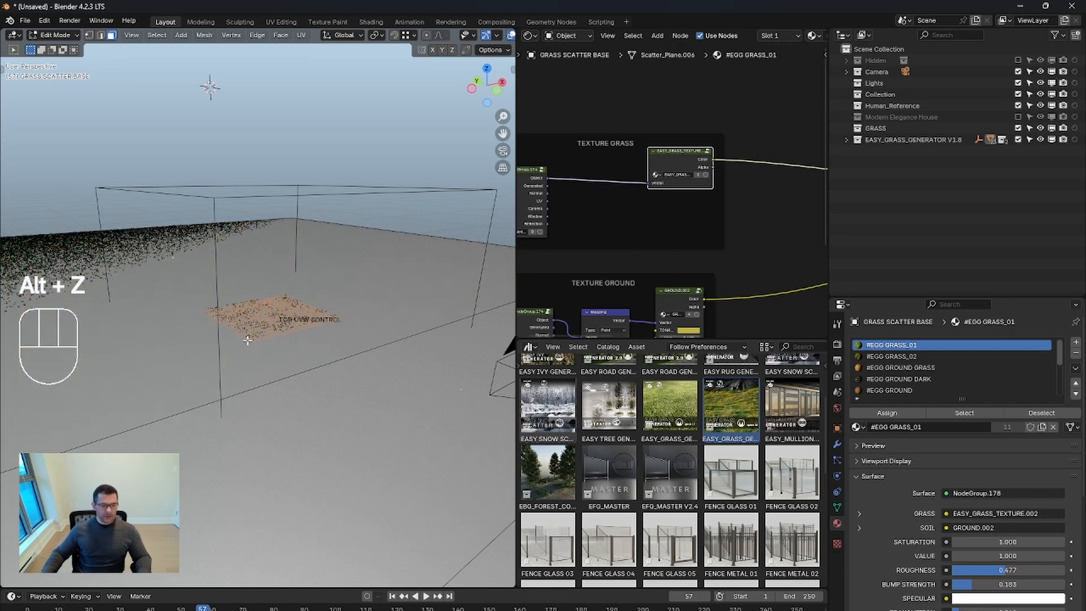
pyautogui.moveTo(295, 334); pyautogui.dragTo(271, 411, button='middle')
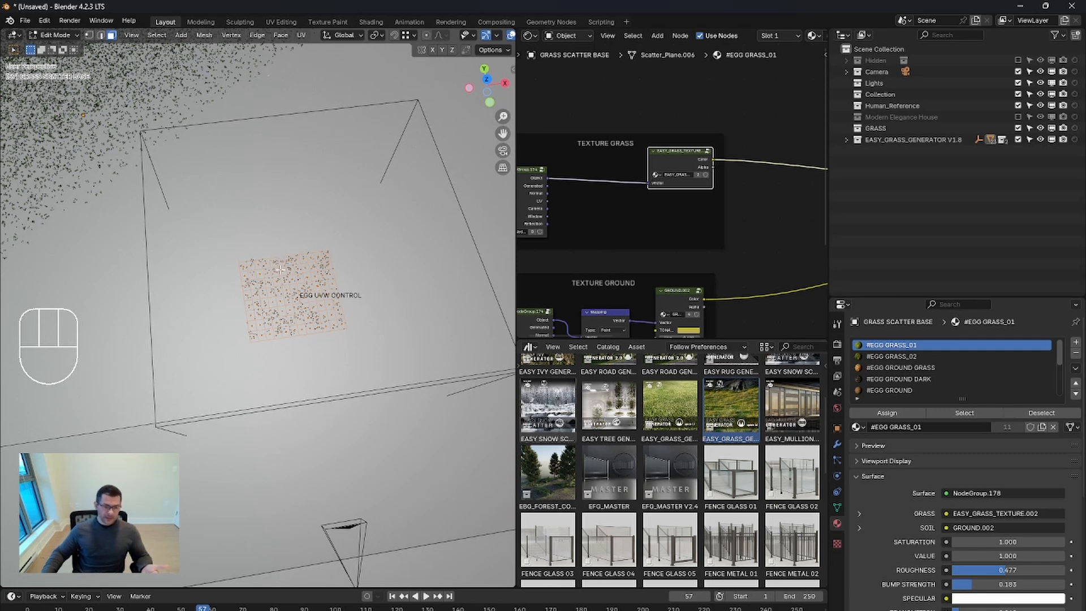
pyautogui.moveTo(284, 305); pyautogui.dragTo(290, 297, button='middle')
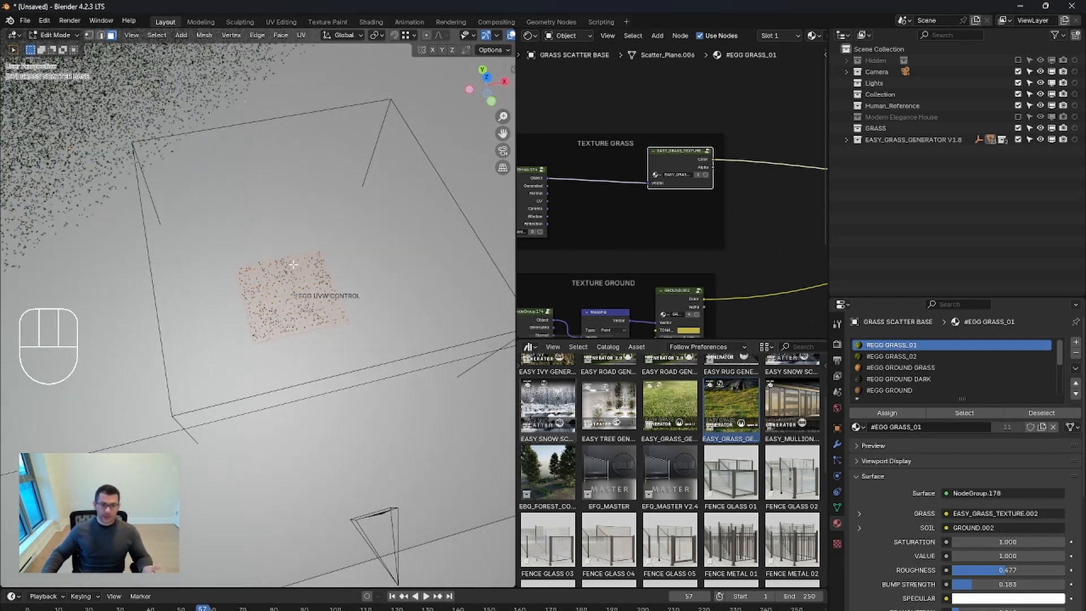
pyautogui.press('x')
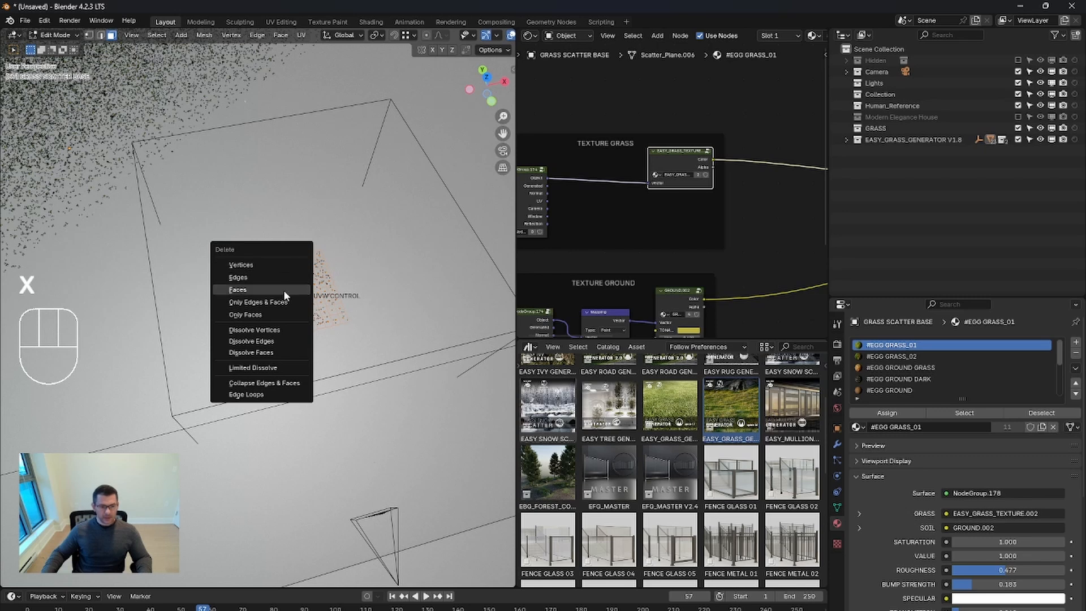
pyautogui.click(283, 290)
pyautogui.press('Tab')
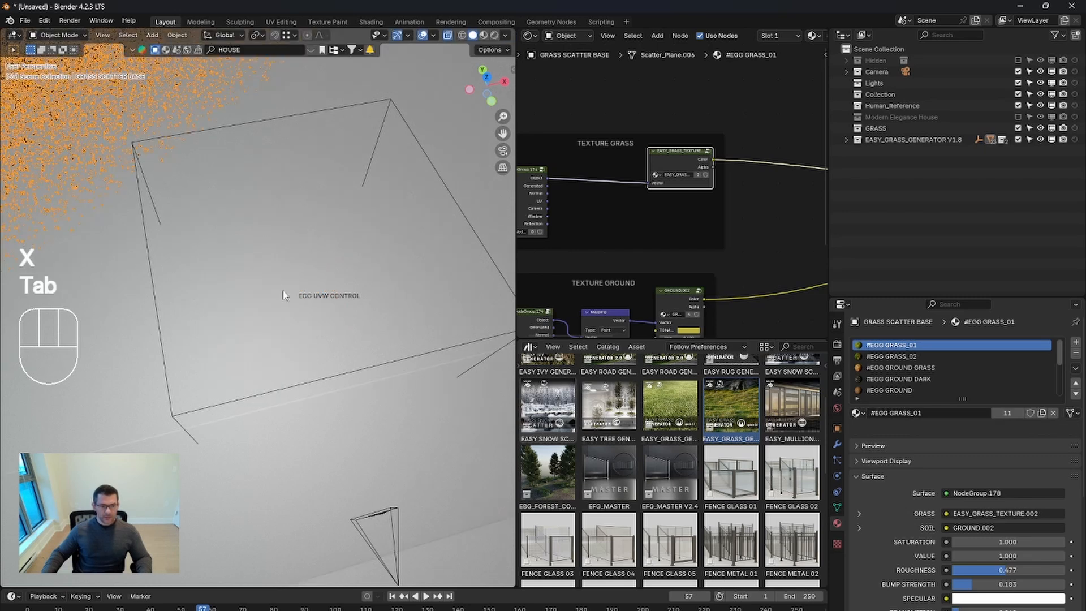
pyautogui.scroll(-4, 280, 301)
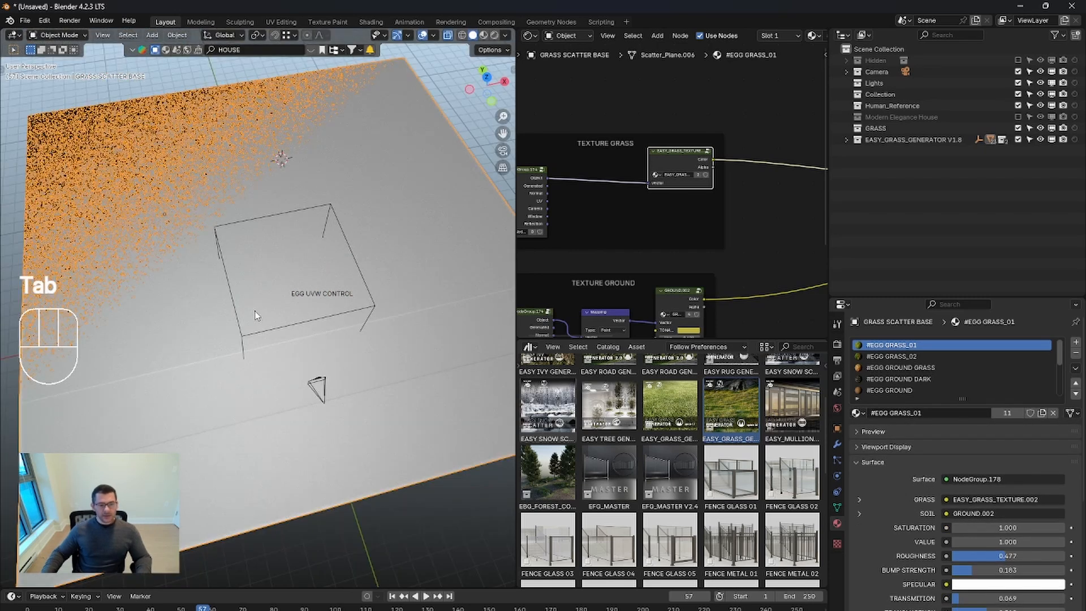
pyautogui.moveTo(255, 315); pyautogui.dragTo(295, 278, button='middle')
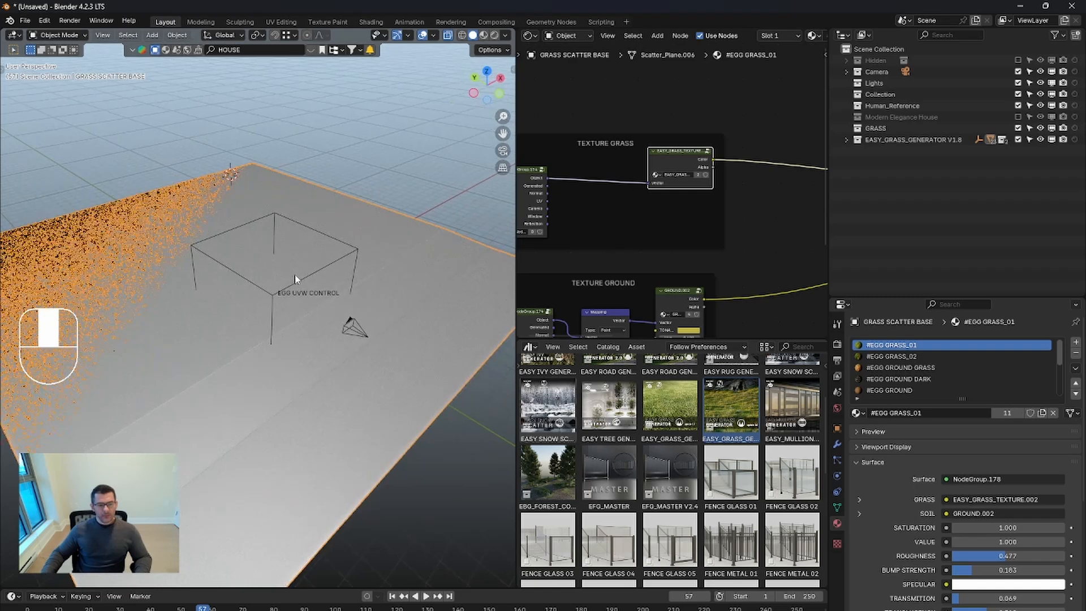
pyautogui.click(181, 262)
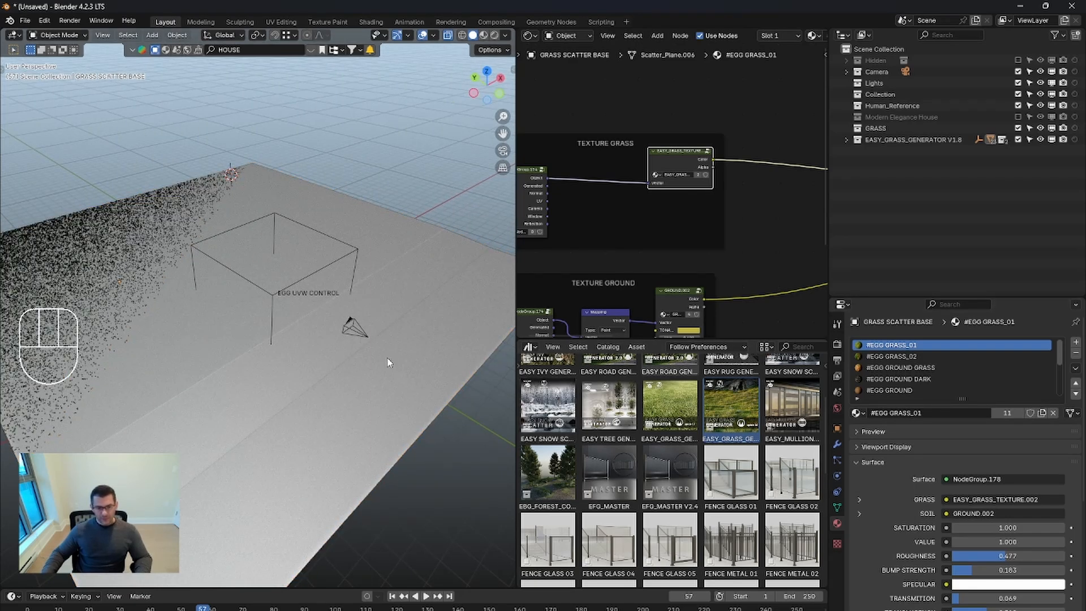
# Step: Select the GRASS SCATTER BASE ground plane and enable Proxy in the Optimization settings of its grass Geometry Nodes modifier
pyautogui.click(437, 345)
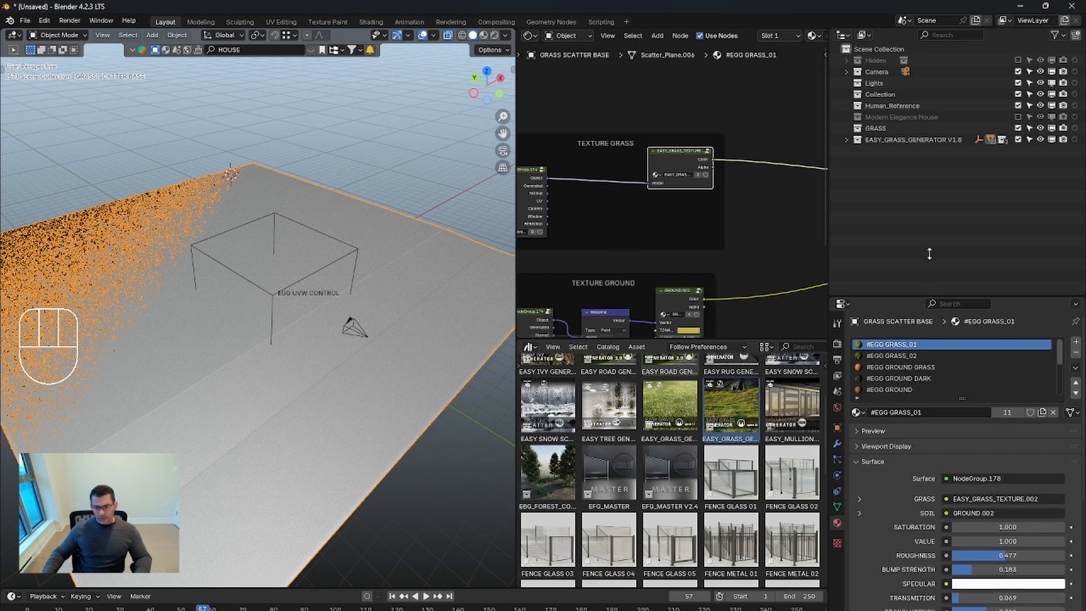
pyautogui.moveTo(929, 254); pyautogui.dragTo(929, 184)
pyautogui.click(837, 328)
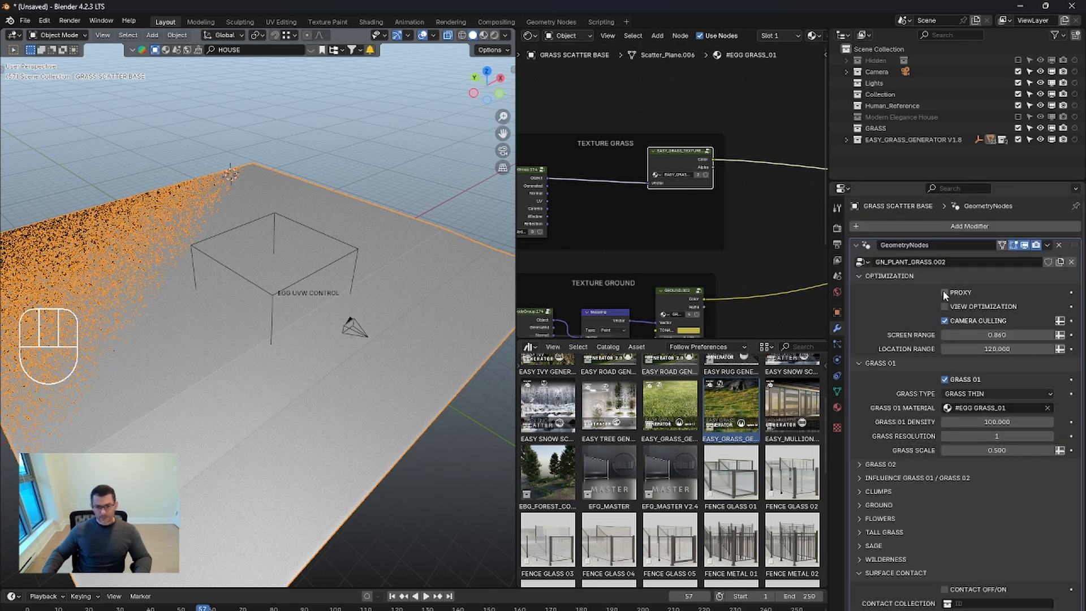
pyautogui.click(944, 293)
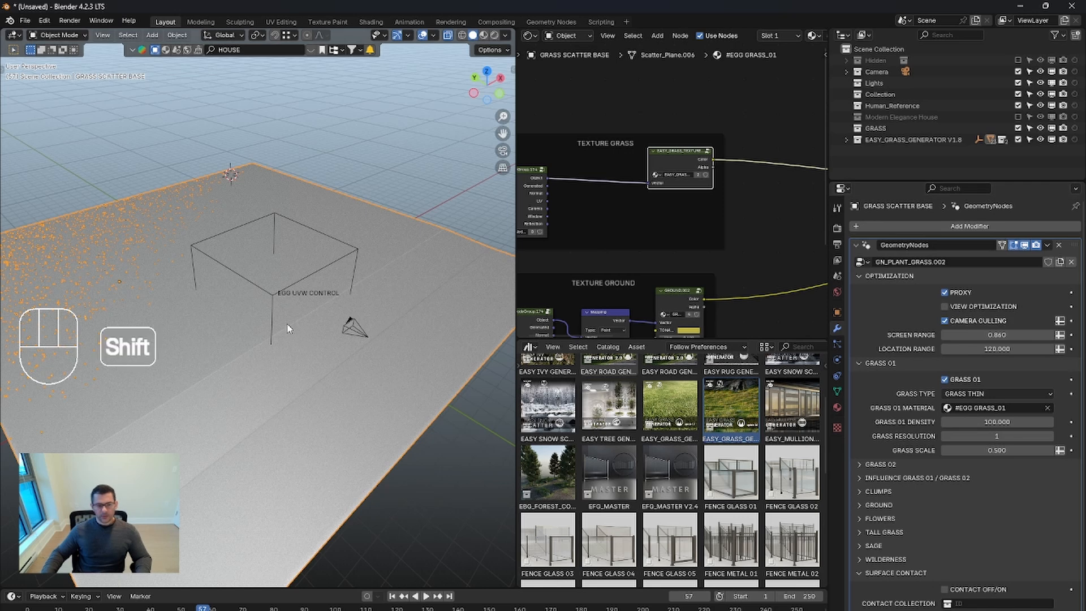
pyautogui.keyDown('shift'); pyautogui.moveTo(287, 322); pyautogui.dragTo(468, 267, button='middle'); pyautogui.keyUp('shift')
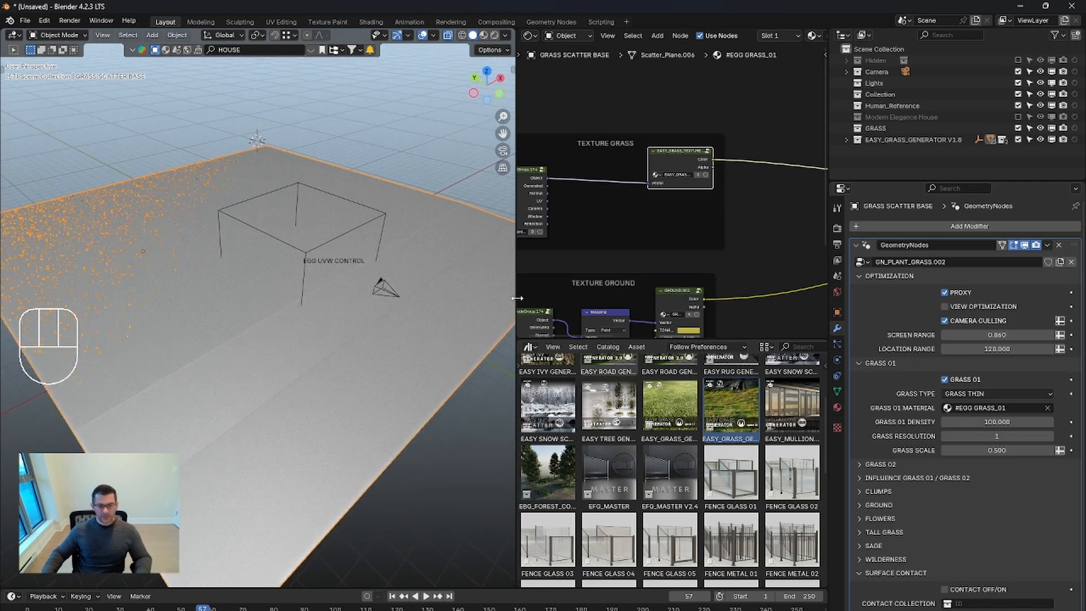
# Step: Enlarge the 3D viewport and examine the proxy grass distribution through the camera and from a perspective view
pyautogui.moveTo(517, 298); pyautogui.dragTo(812, 298)
pyautogui.keyDown('shift'); pyautogui.moveTo(569, 351); pyautogui.dragTo(538, 311, button='middle'); pyautogui.keyUp('shift')
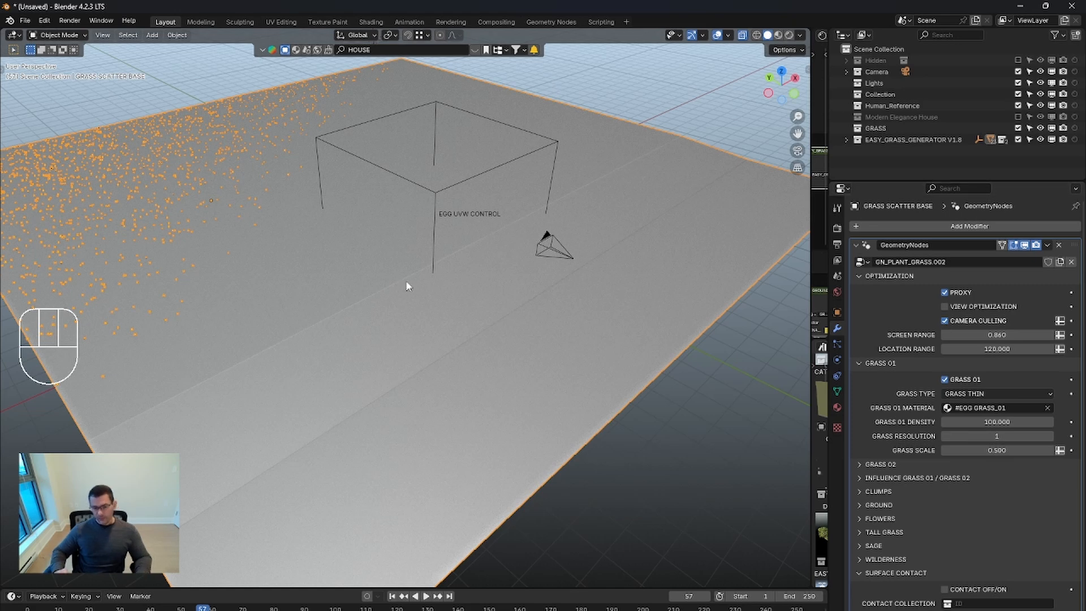
pyautogui.press('KP_0')
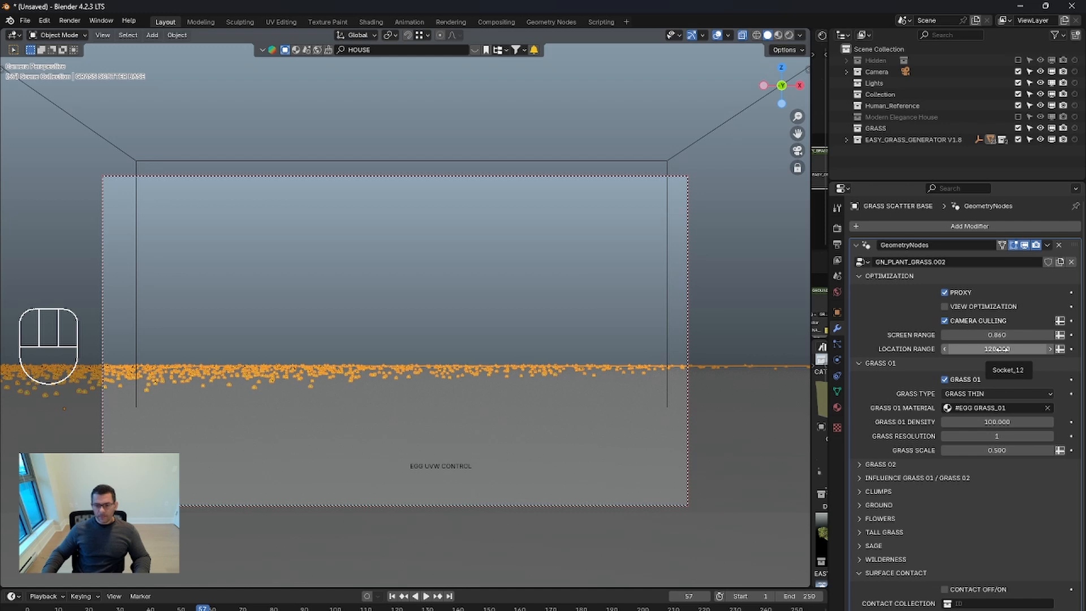
pyautogui.moveTo(997, 334)
pyautogui.mouseDown()
pyautogui.moveTo(973, 335)
pyautogui.moveTo(1010, 335)
pyautogui.mouseUp()
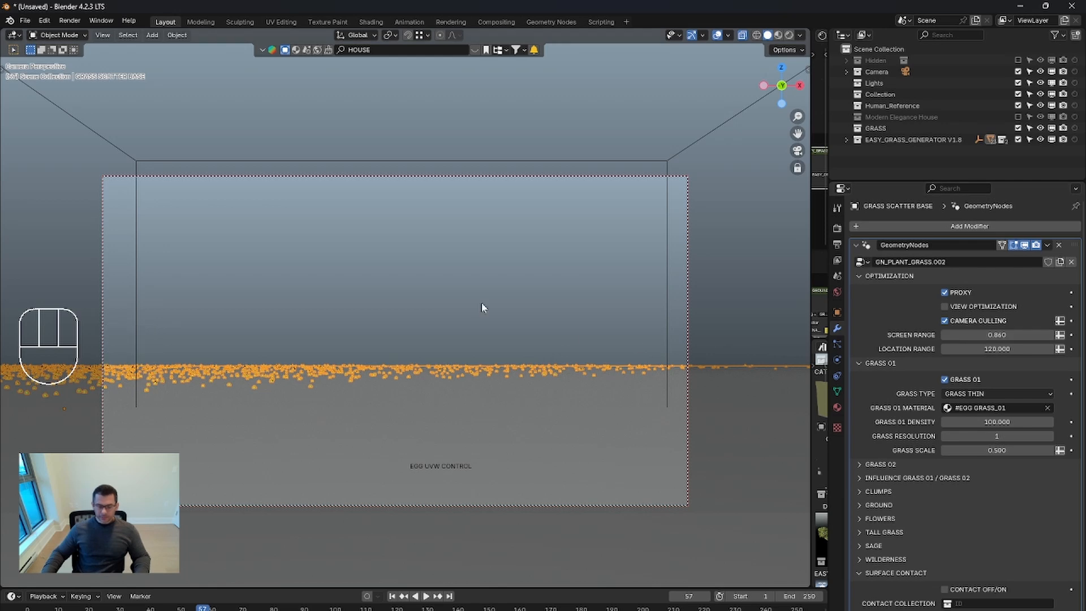
pyautogui.press('KP_0')
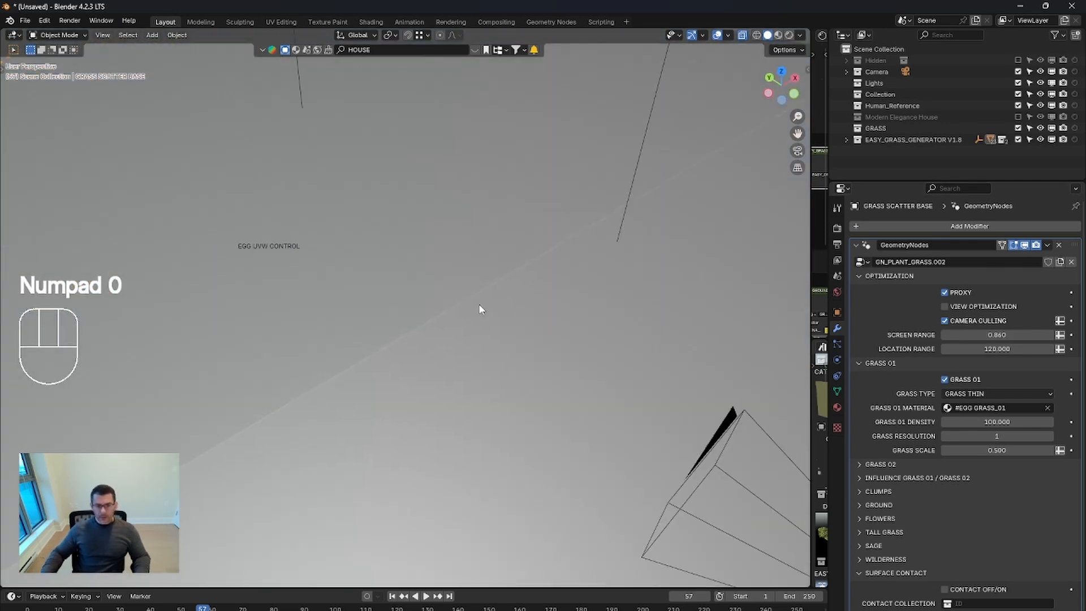
pyautogui.scroll(5, 467, 303)
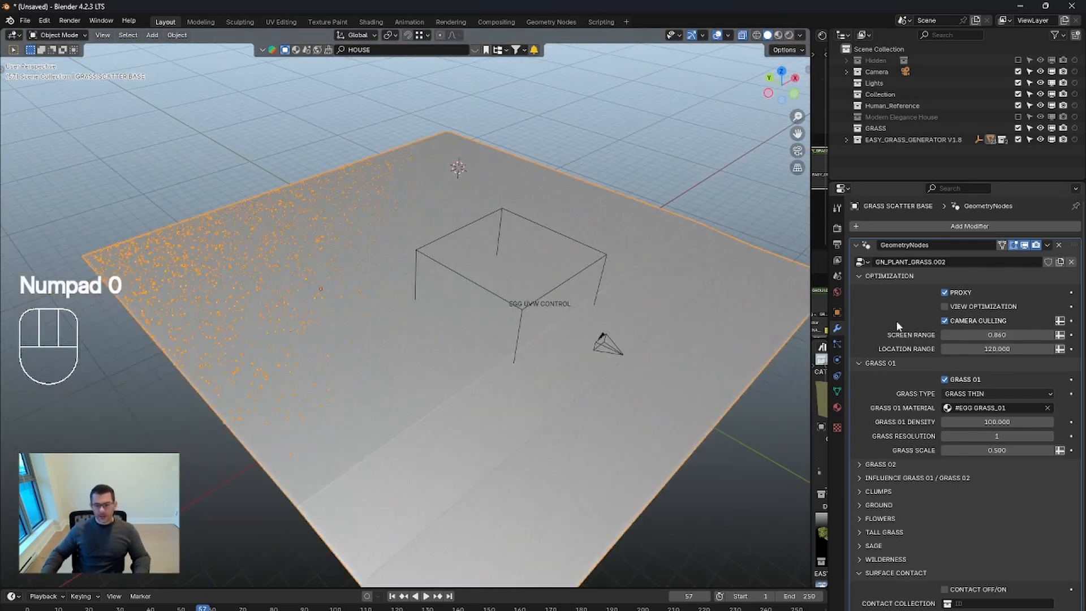
# Step: Turn Camera Culling off and back on to compare the grass coverage over the whole plane
pyautogui.click(944, 321)
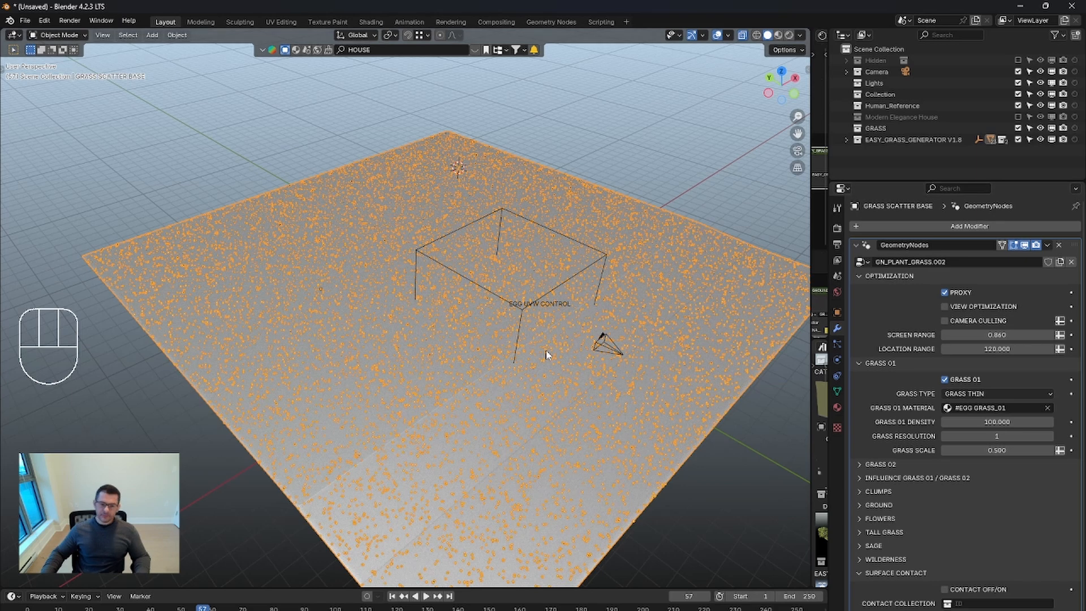
pyautogui.moveTo(549, 355); pyautogui.dragTo(509, 323, button='middle')
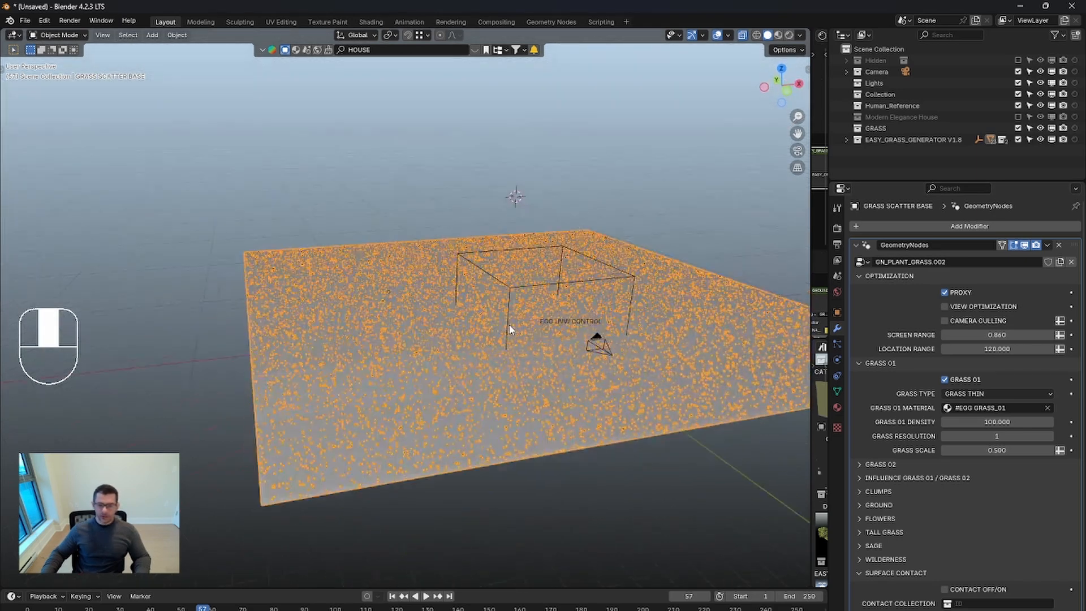
pyautogui.click(944, 321)
pyautogui.keyDown('shift'); pyautogui.moveTo(607, 368); pyautogui.dragTo(508, 387, button='middle'); pyautogui.keyUp('shift')
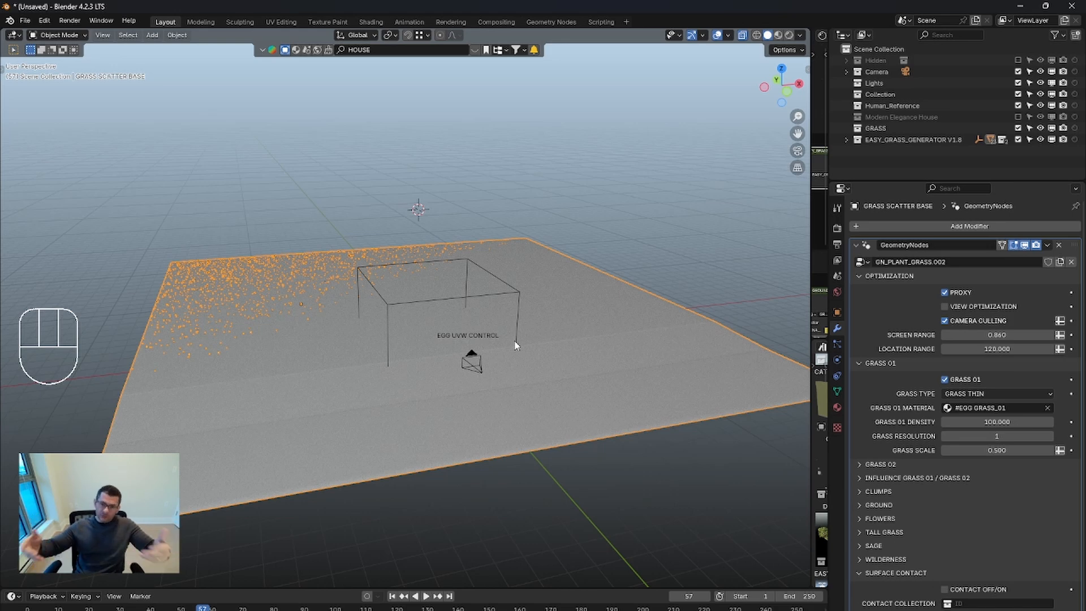
# Step: Show the wireframe of GRASS SCATTER BASE and add ten evenly spaced, unslid loop cuts crossing its two existing dividing edges
pyautogui.hotkey('shift', 'w')
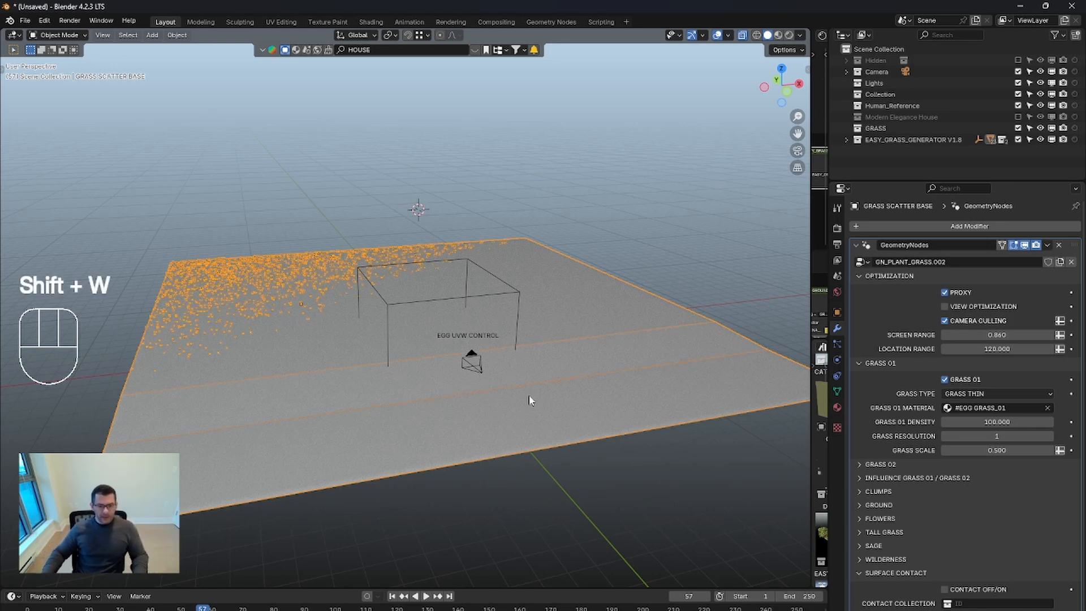
pyautogui.moveTo(590, 387)
pyautogui.mouseDown(button='middle')
pyautogui.moveTo(640, 375)
pyautogui.moveTo(584, 390)
pyautogui.mouseUp(button='middle')
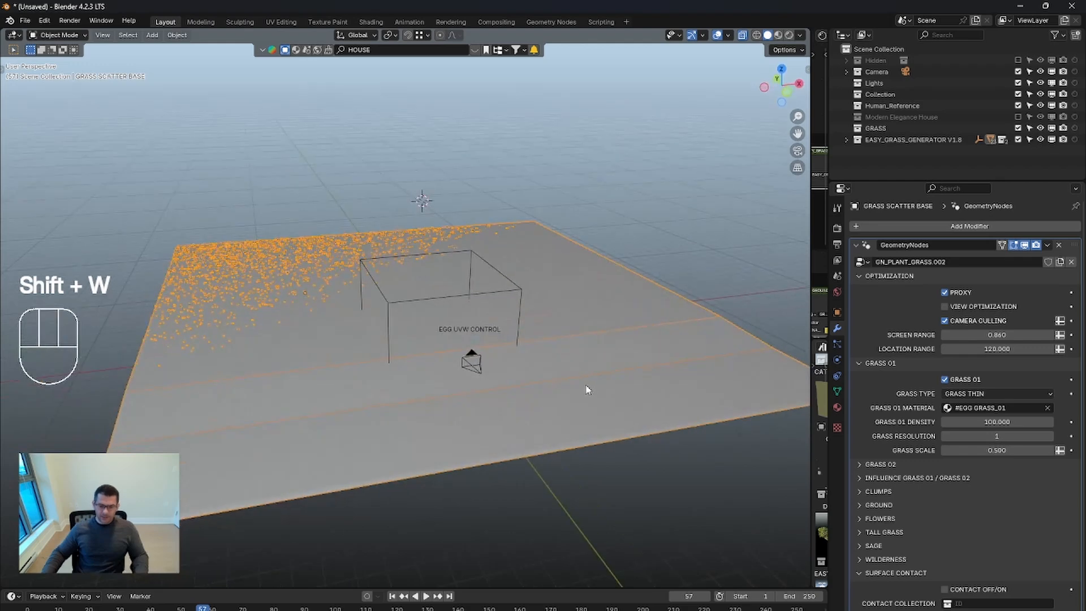
pyautogui.press('Tab')
pyautogui.hotkey('ctrl', 'r')
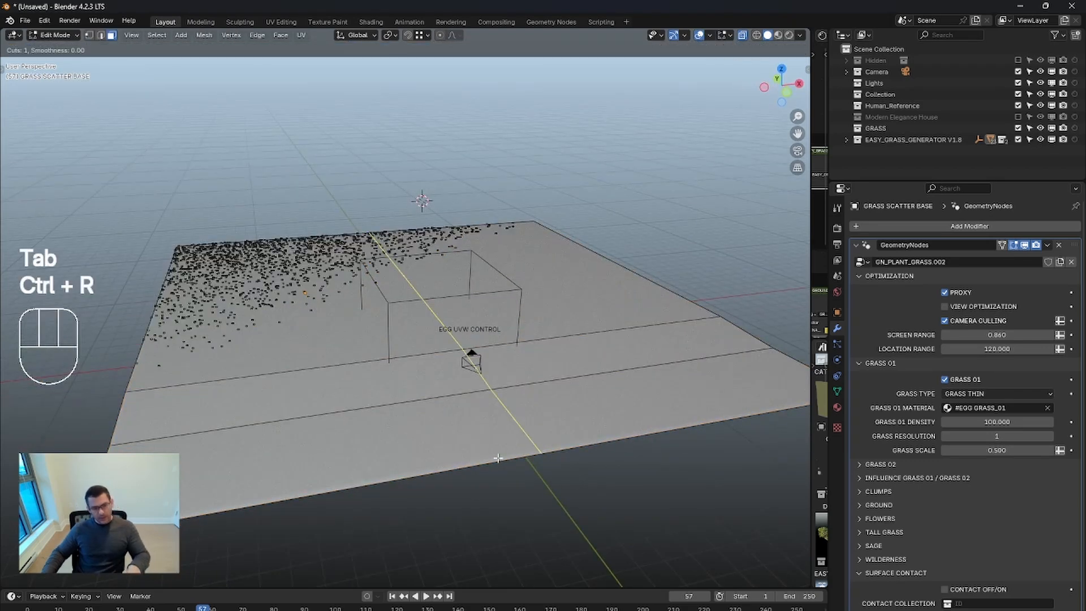
pyautogui.scroll(9, 498, 458)
pyautogui.click(498, 458)
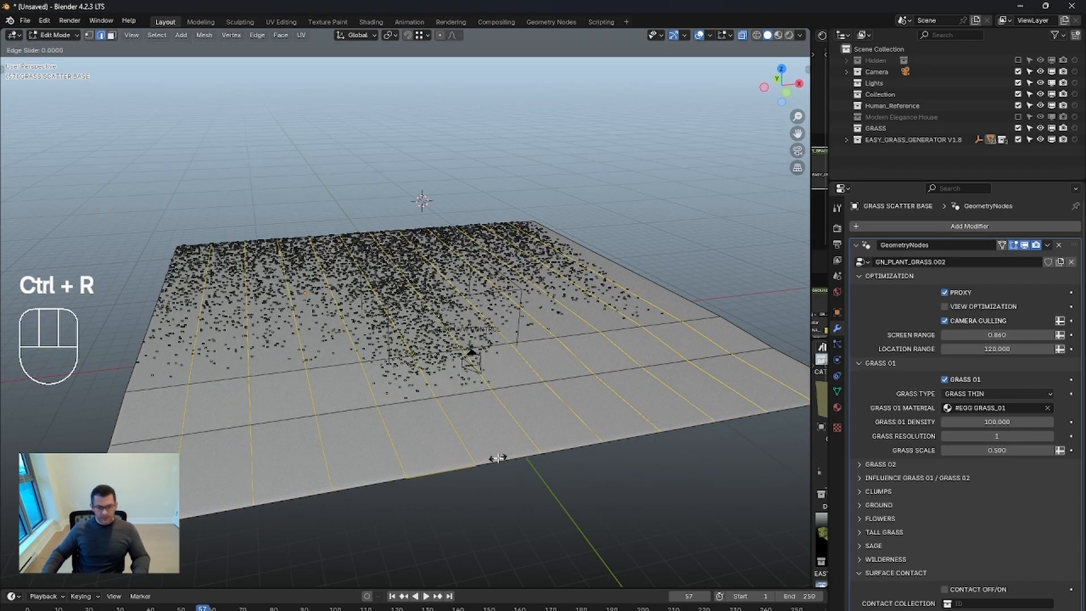
pyautogui.rightClick(498, 457)
# Step: Add several evenly spaced loop cuts in the perpendicular direction across the widest section of the ground plane, without sliding them
pyautogui.moveTo(479, 456); pyautogui.dragTo(680, 364, button='middle')
pyautogui.press('ctrl')
pyautogui.hotkey('ctrl', 'r')
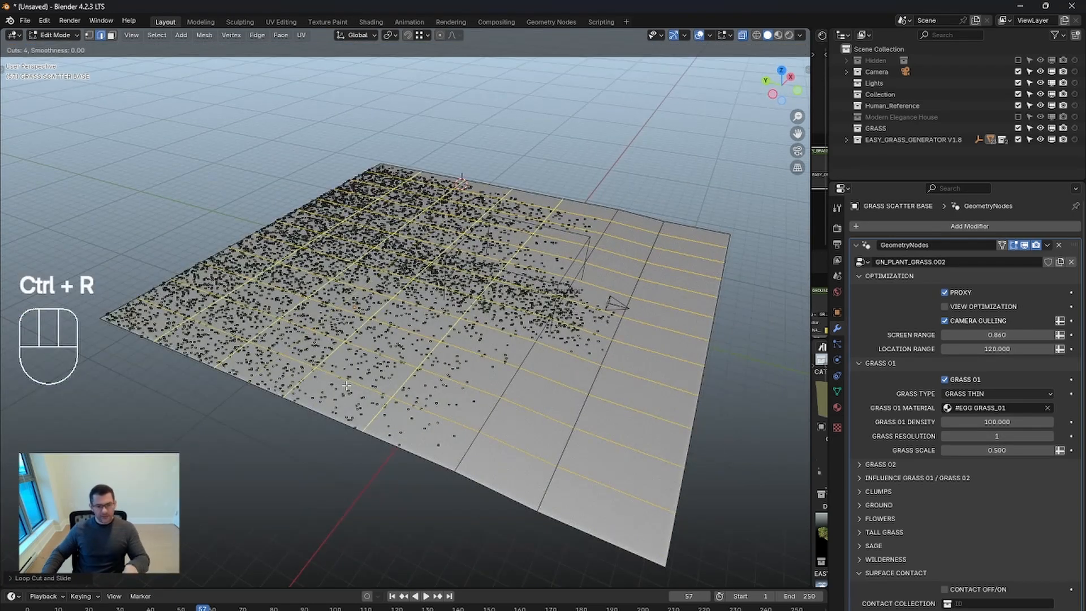
pyautogui.scroll(-1, 346, 385)
pyautogui.click(346, 385)
pyautogui.rightClick(346, 385)
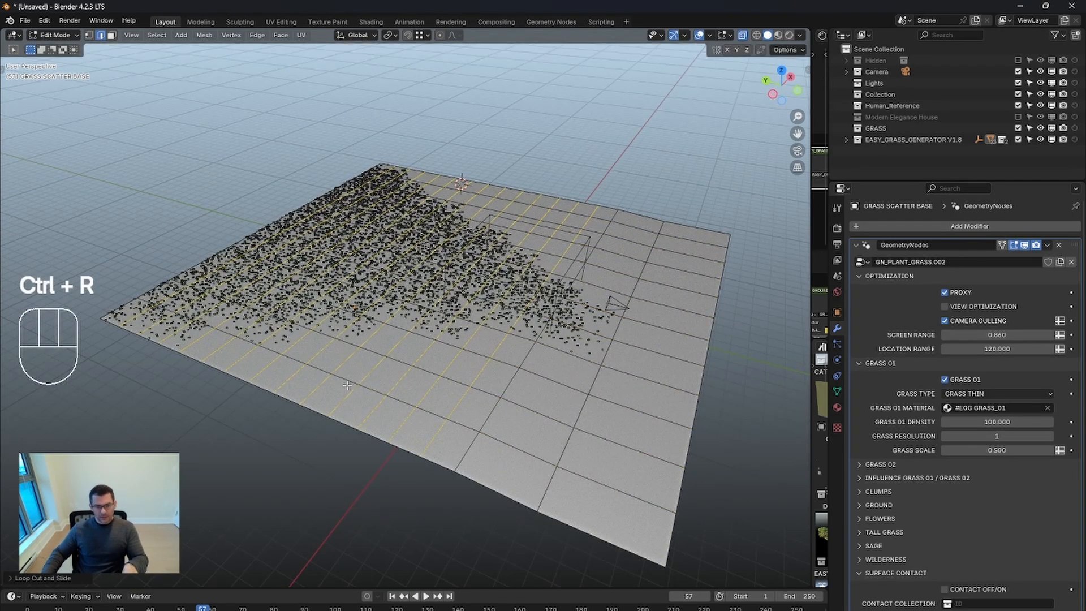
# Step: Add one loop cut to the plane's narrow middle strip and two to its outer strip, and return to Object Mode
pyautogui.hotkey('ctrl', 'r')
pyautogui.click(508, 489)
pyautogui.rightClick(508, 489)
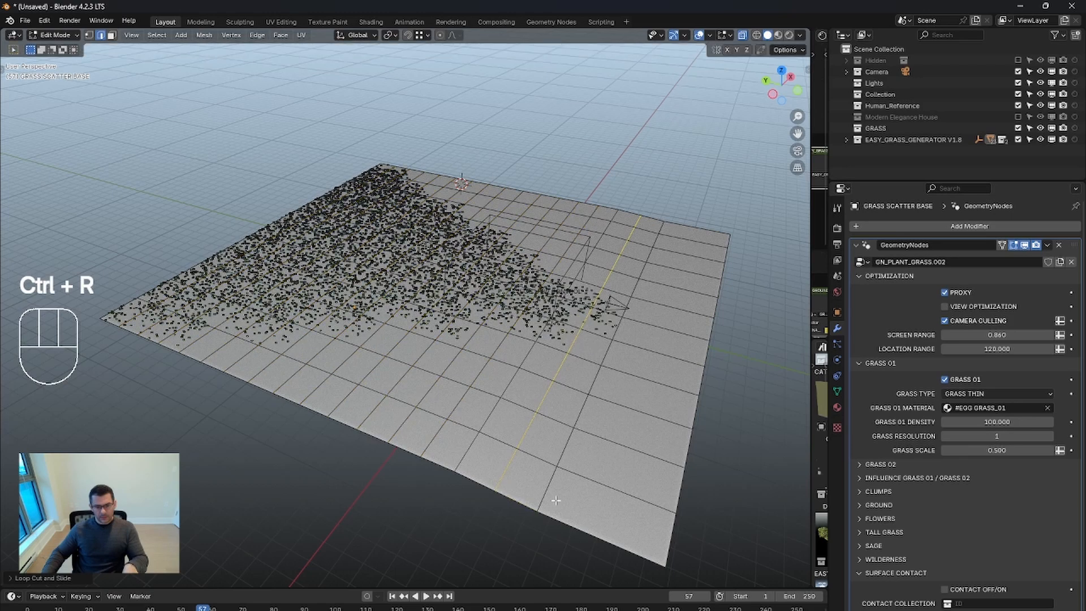
pyautogui.hotkey('ctrl', 'r')
pyautogui.click(617, 527)
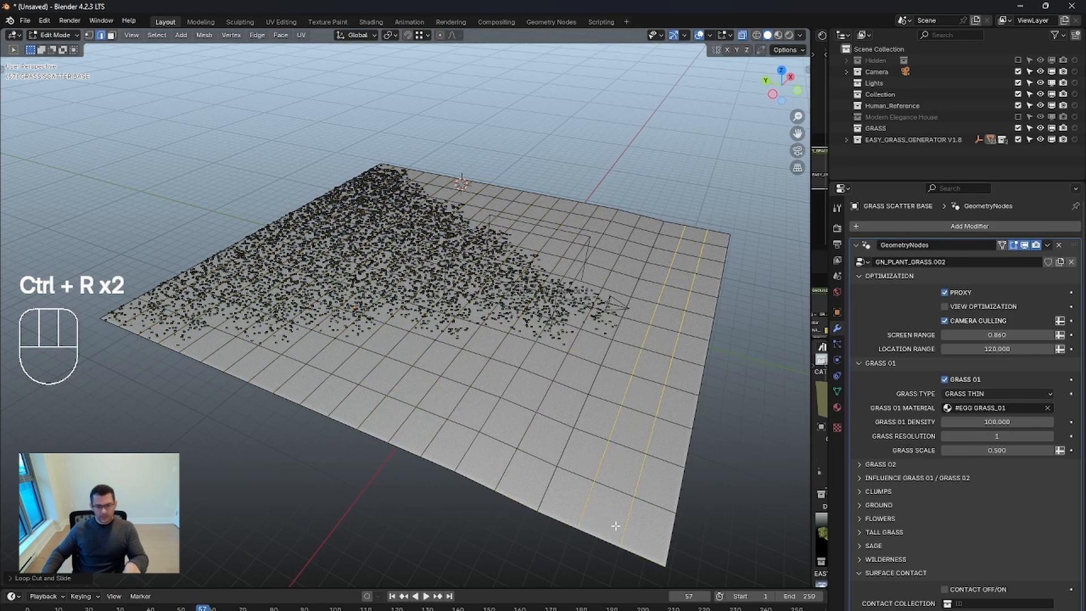
pyautogui.moveTo(608, 481); pyautogui.dragTo(546, 513, button='middle')
pyautogui.keyDown('shift'); pyautogui.moveTo(612, 401); pyautogui.dragTo(492, 405, button='middle'); pyautogui.keyUp('shift')
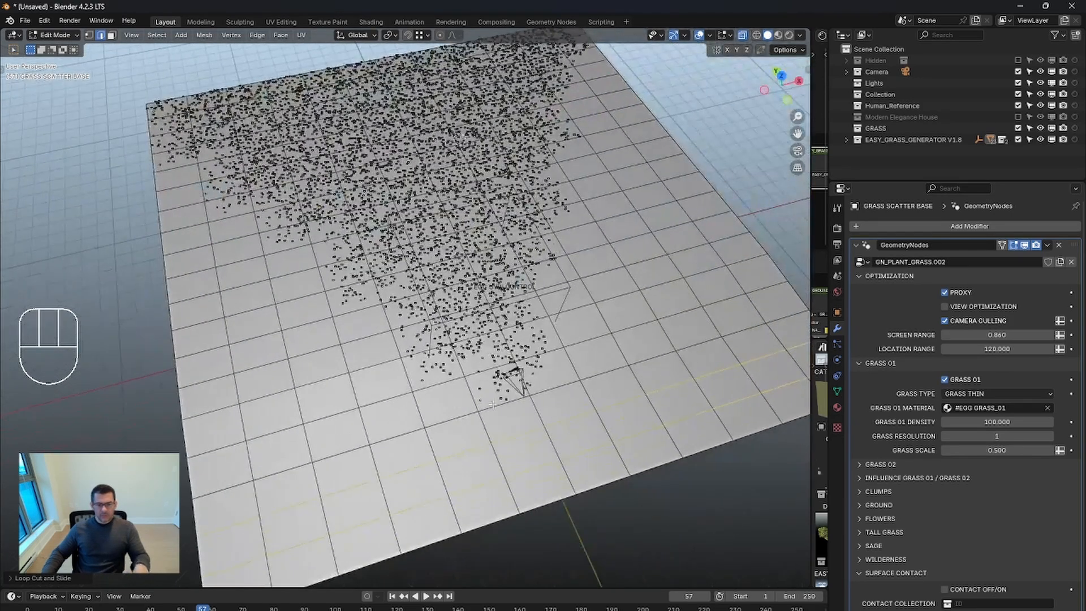
pyautogui.moveTo(658, 442); pyautogui.dragTo(650, 417, button='middle')
pyautogui.press('Tab')
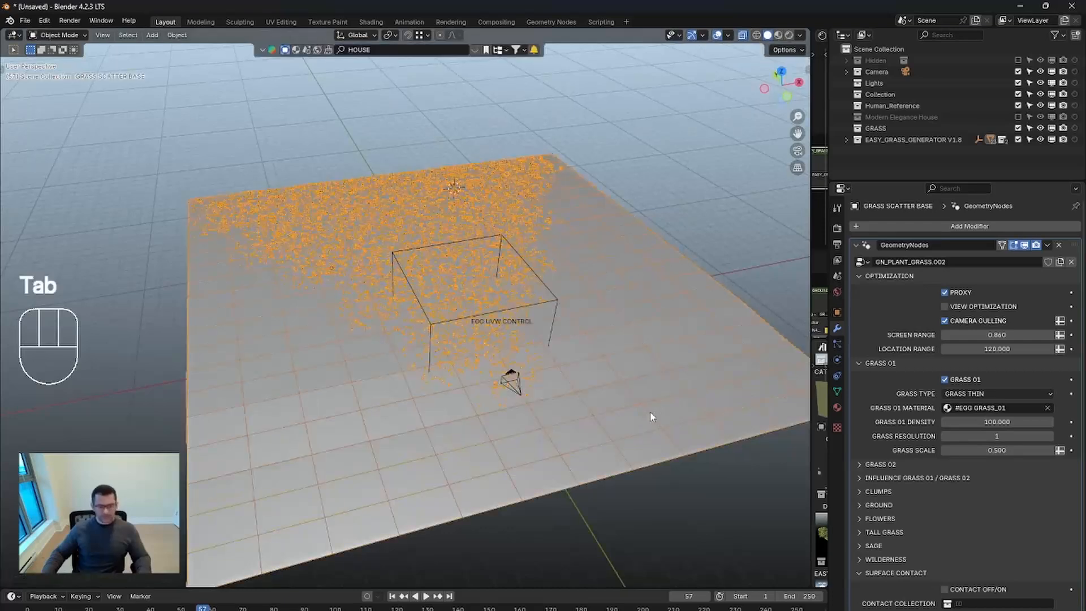
# Step: Switch to the camera view, deselect the ground plane, and turn the Shader Editor area into a second 3D Viewport showing the whole scatter
pyautogui.press('KP_0')
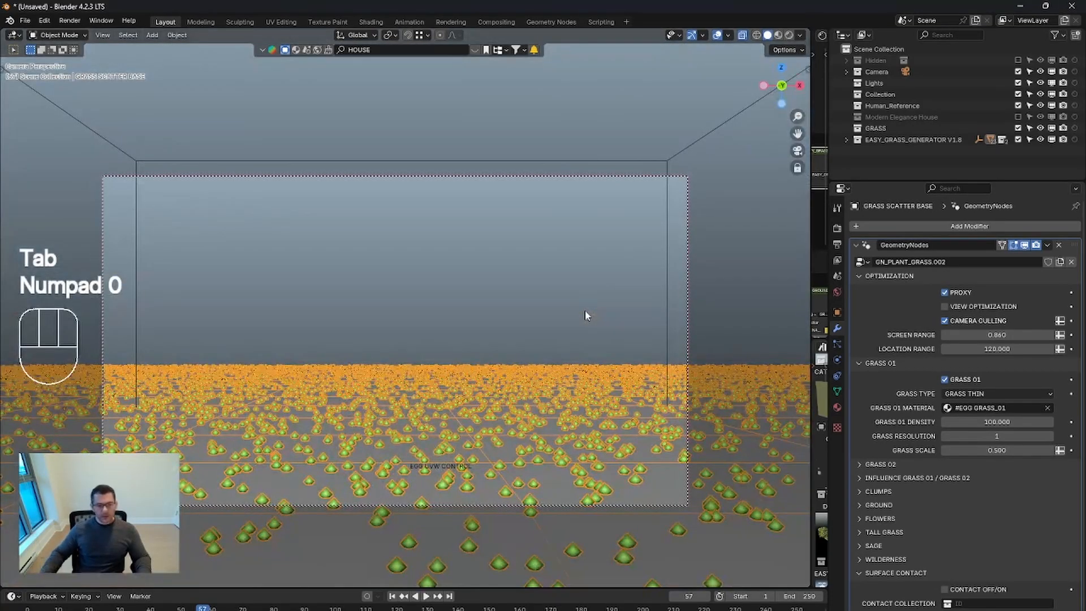
pyautogui.click(582, 307)
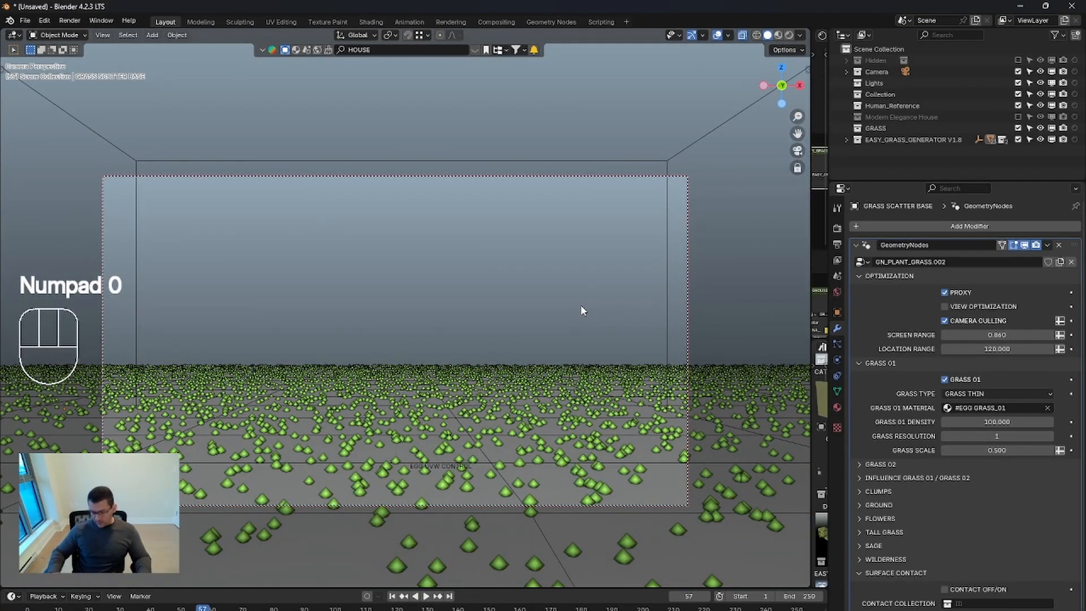
pyautogui.moveTo(797, 225); pyautogui.dragTo(468, 225)
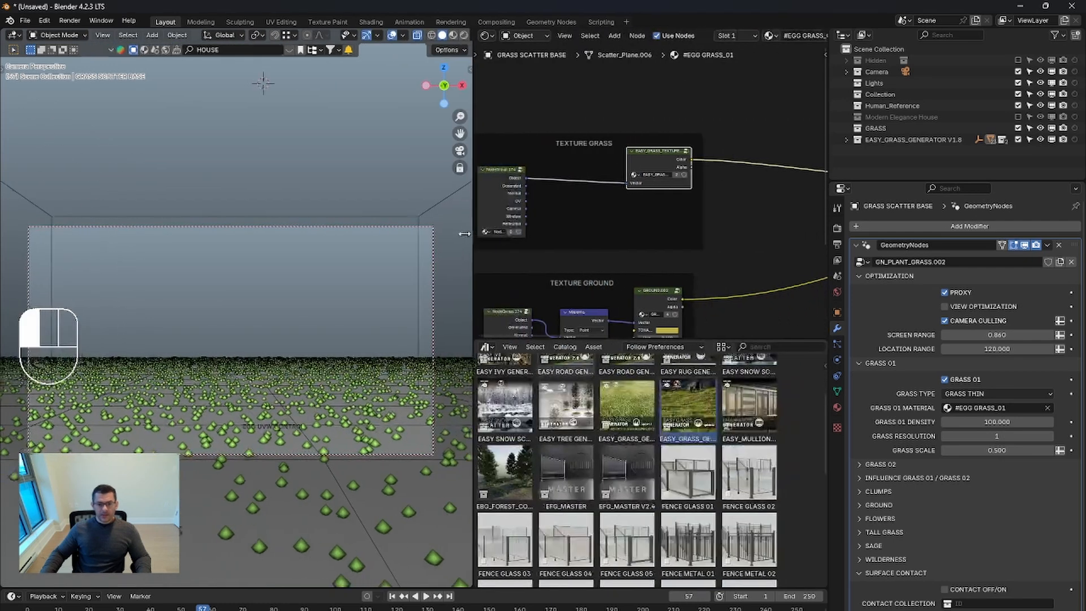
pyautogui.click(478, 35)
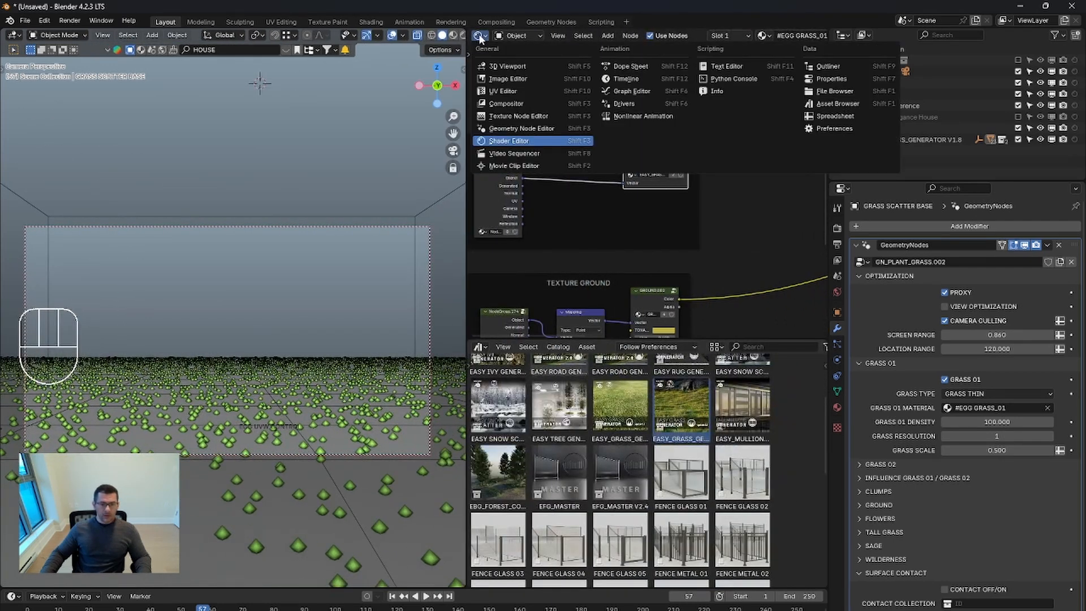
pyautogui.click(508, 66)
pyautogui.moveTo(624, 202); pyautogui.dragTo(619, 240, button='middle')
pyautogui.scroll(-12, 619, 240)
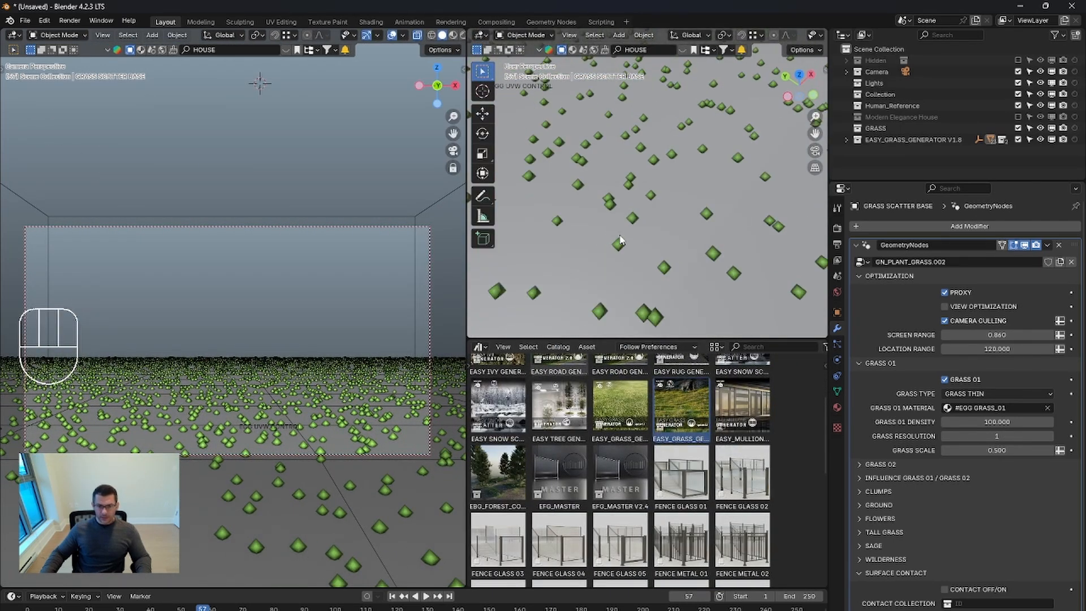
pyautogui.scroll(-2, 669, 245)
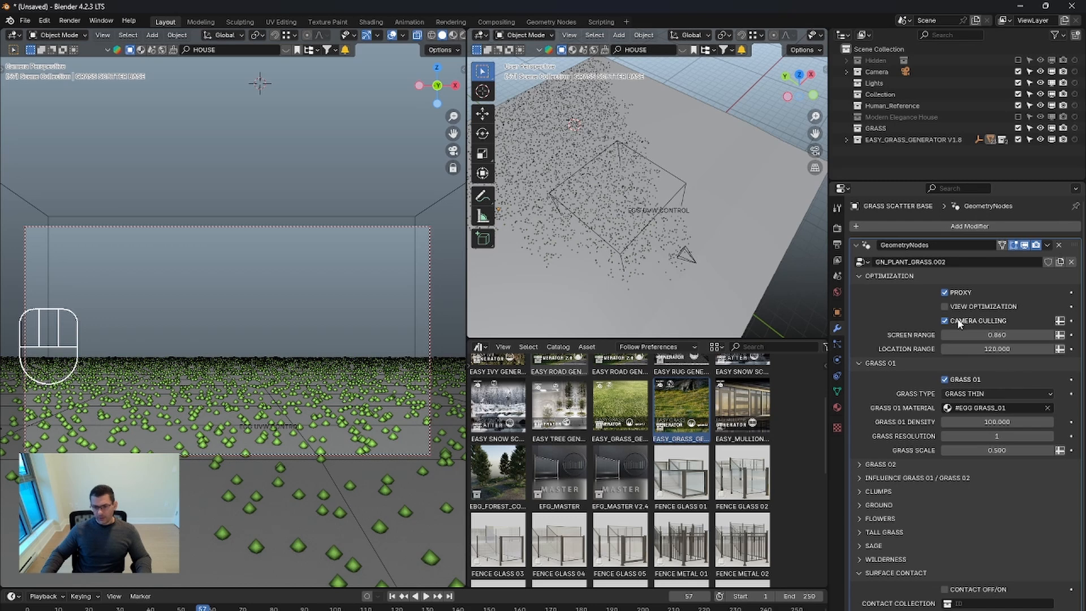
# Step: Select the camera in the second viewport and move it to about X 2.05 m, Y -6.46 m, Z 1.95 m
pyautogui.moveTo(626, 228); pyautogui.dragTo(712, 253, button='middle')
pyautogui.click(686, 259)
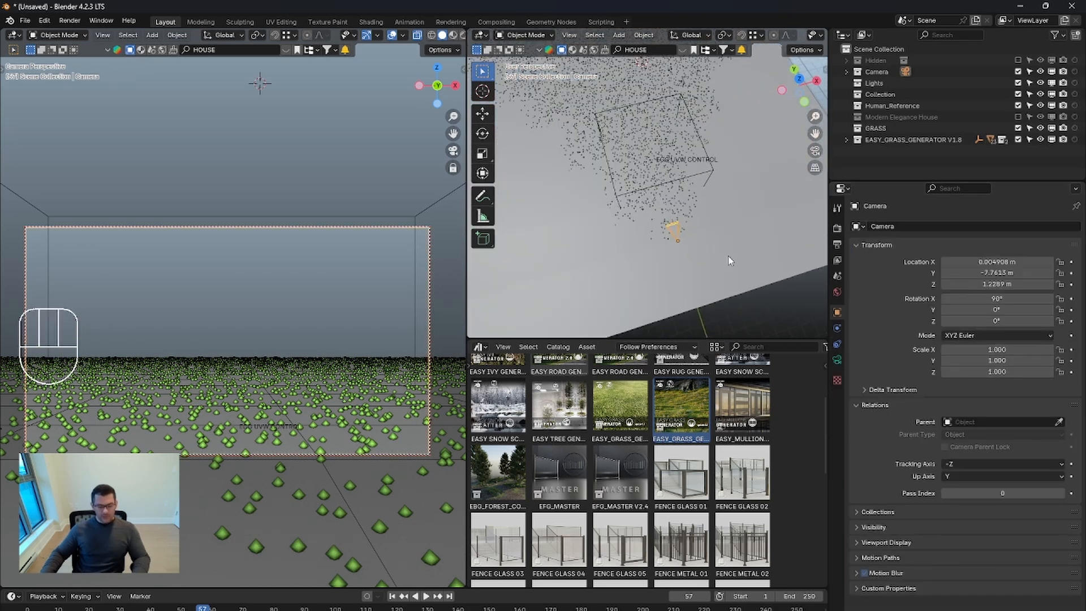
pyautogui.press('g')
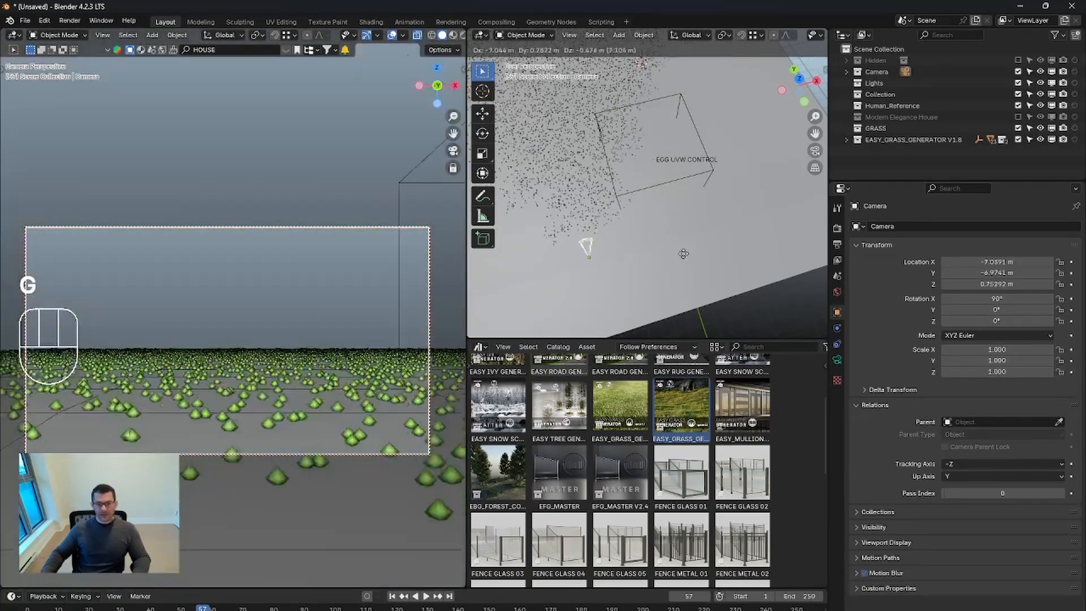
pyautogui.click(688, 233)
pyautogui.scroll(-4, 688, 237)
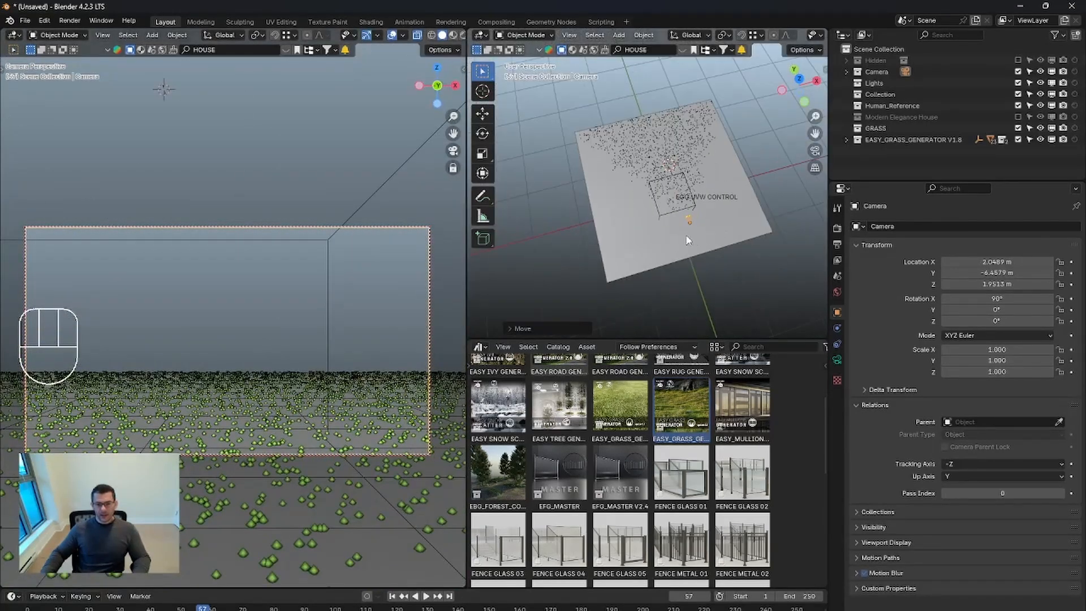
# Step: Rotate the camera to about 9.9° around Z in the top orthographic view, and undo the rotation
pyautogui.keyDown('alt'); pyautogui.moveTo(714, 232); pyautogui.dragTo(614, 275, button='middle'); pyautogui.keyUp('alt')
pyautogui.press('KP_5')
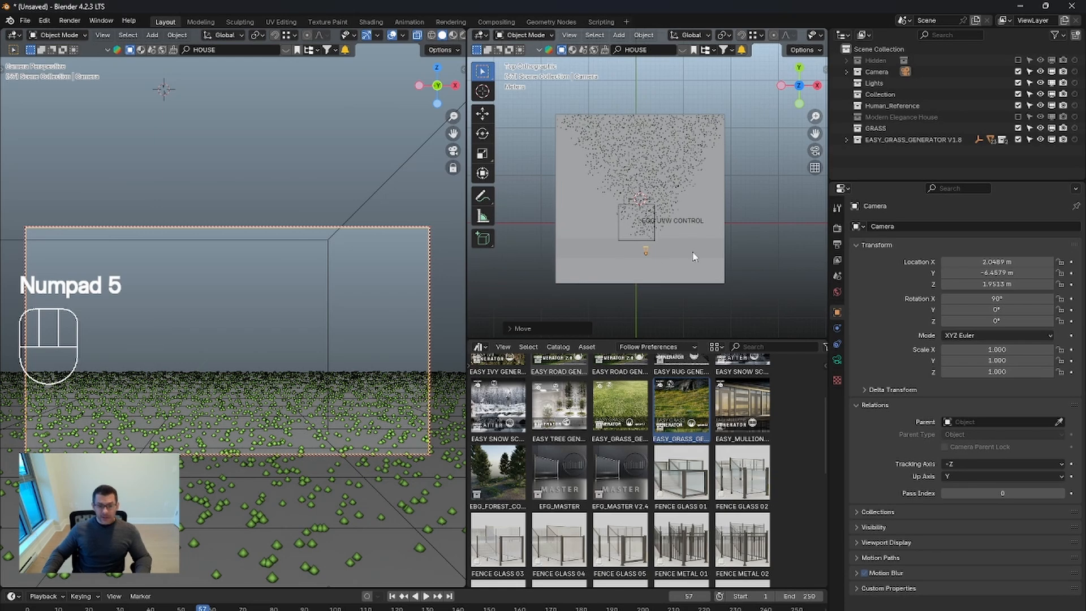
pyautogui.press('r')
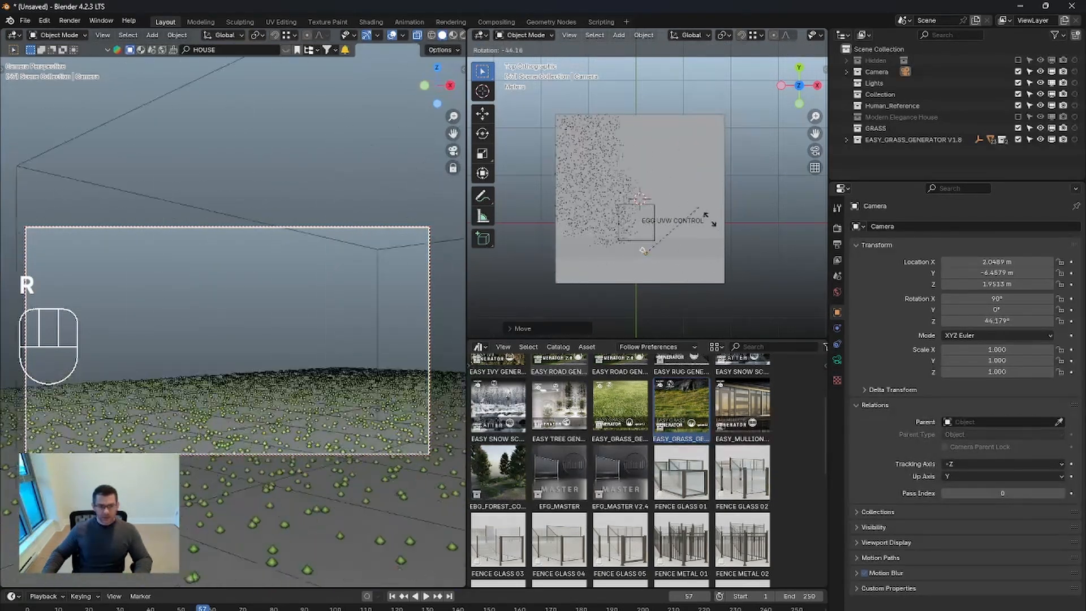
pyautogui.click(724, 249)
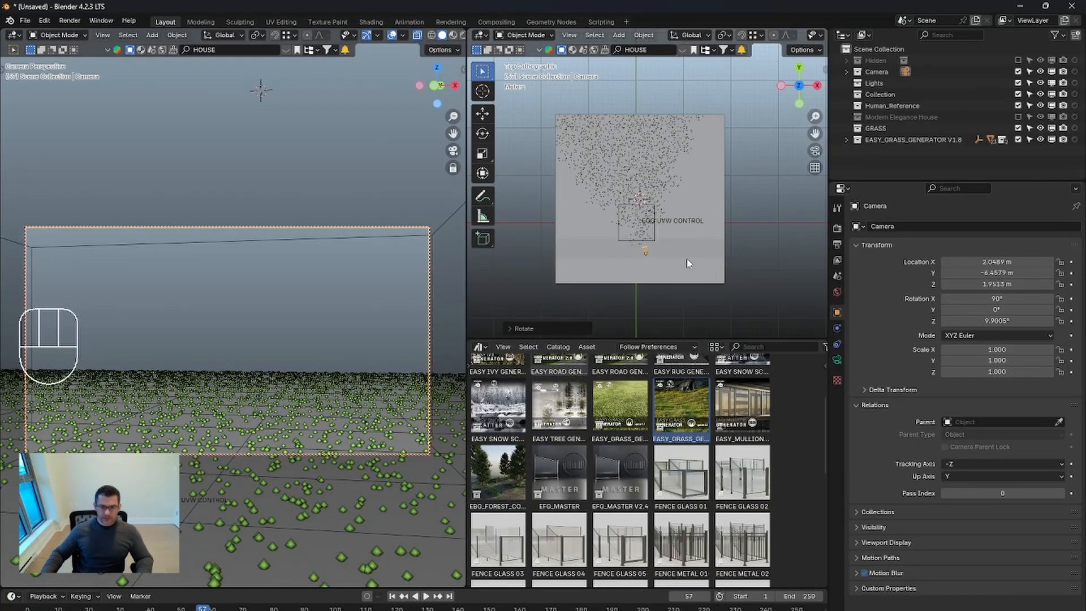
pyautogui.hotkey('ctrl', 'z')
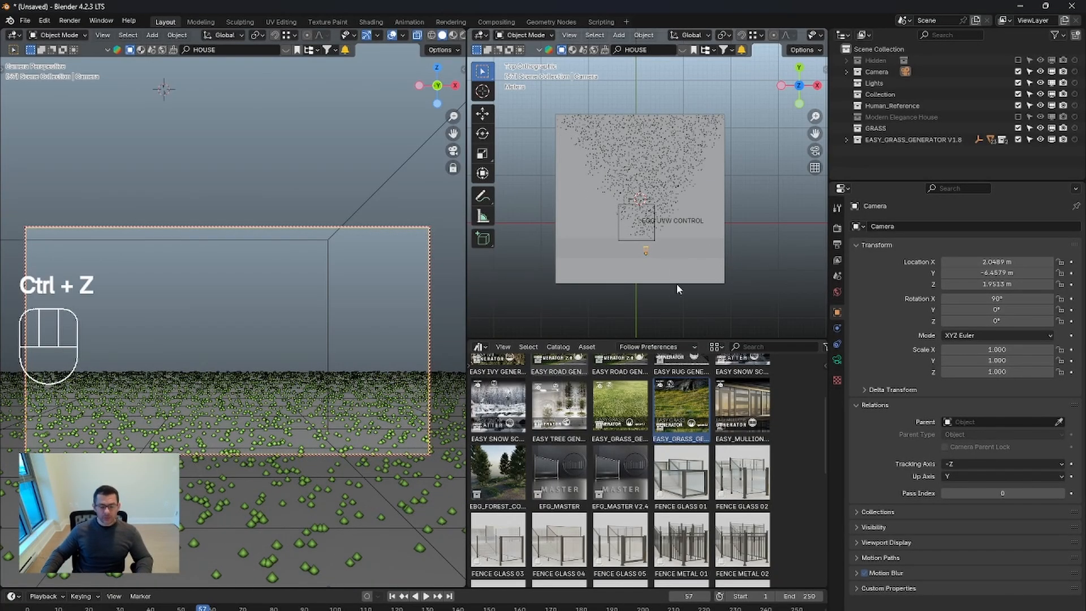
# Step: Add a Subdivision Surface modifier to the grass scatter ground plane and place it above the GeometryNodes modifier
pyautogui.click(695, 268)
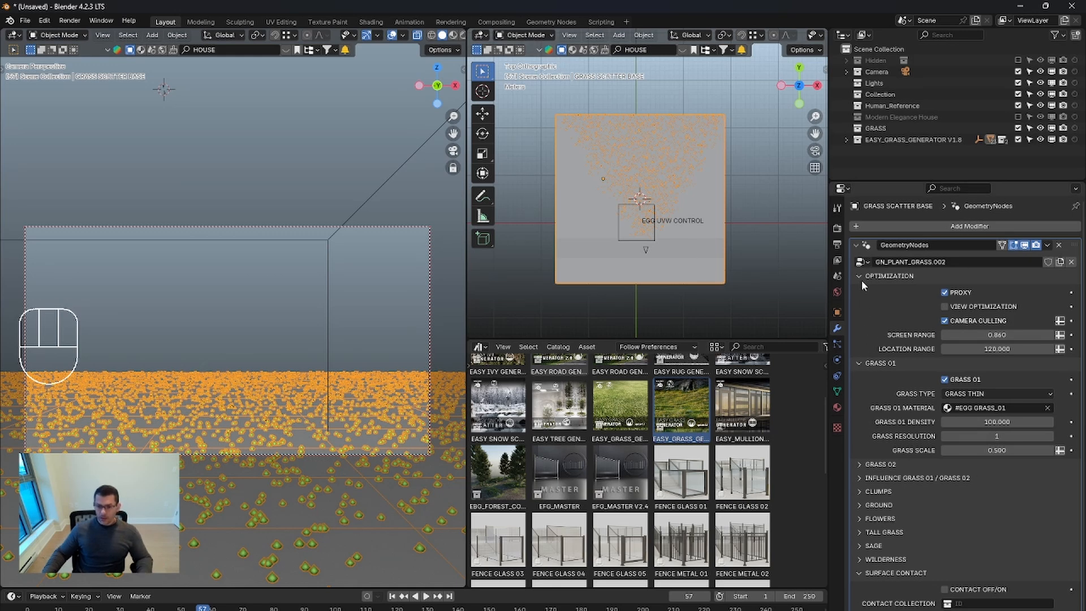
pyautogui.click(855, 247)
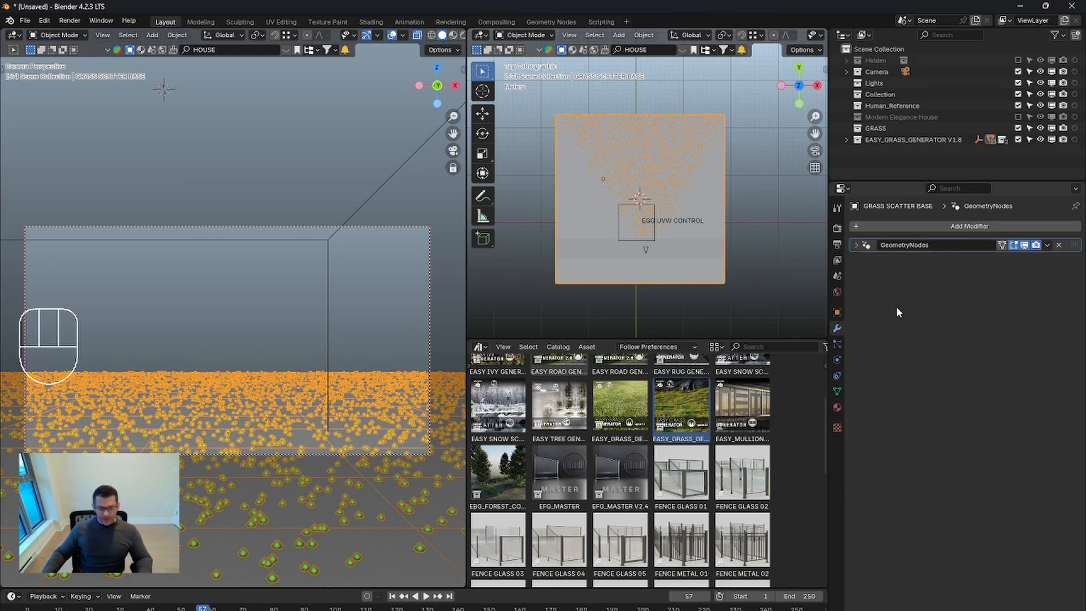
pyautogui.press('q')
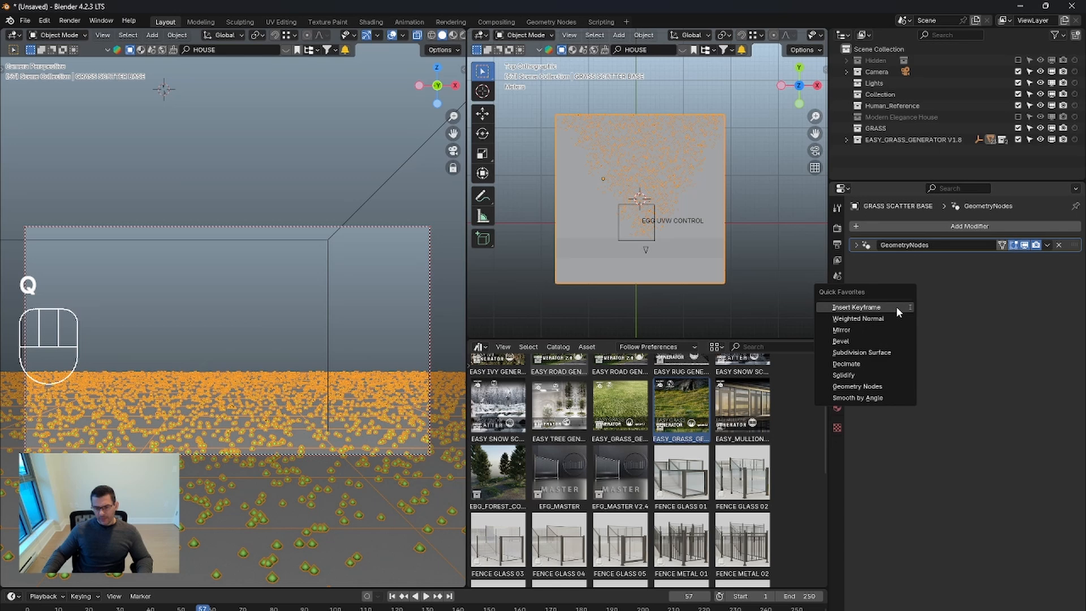
pyautogui.click(862, 352)
pyautogui.moveTo(1078, 266); pyautogui.dragTo(1074, 243)
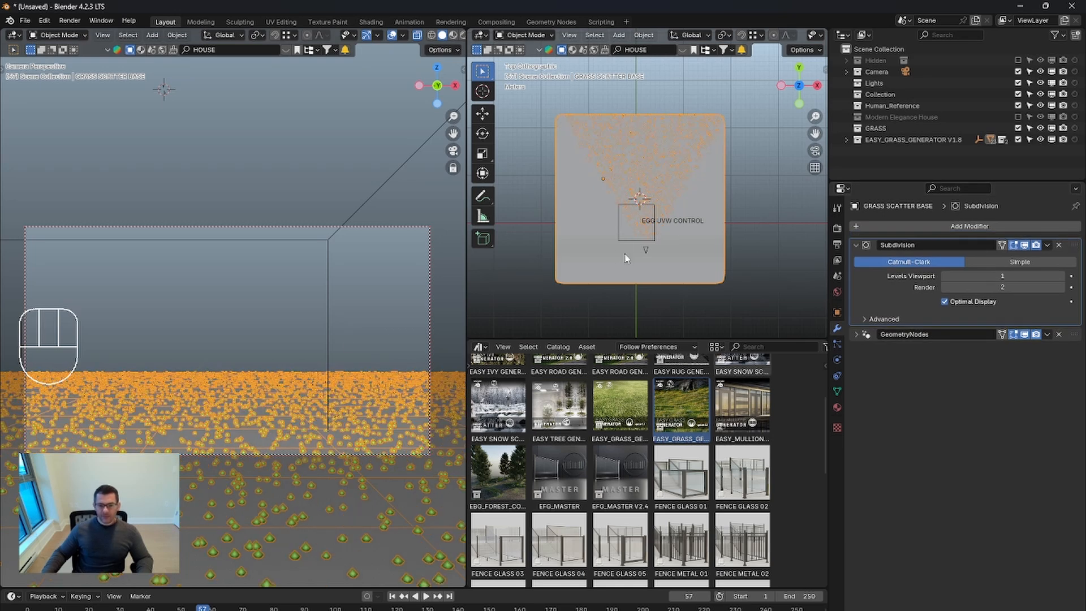
# Step: Try rotating the camera around Z in the top orthographic view, and cancel the rotation
pyautogui.scroll(2, 645, 244)
pyautogui.click(648, 258)
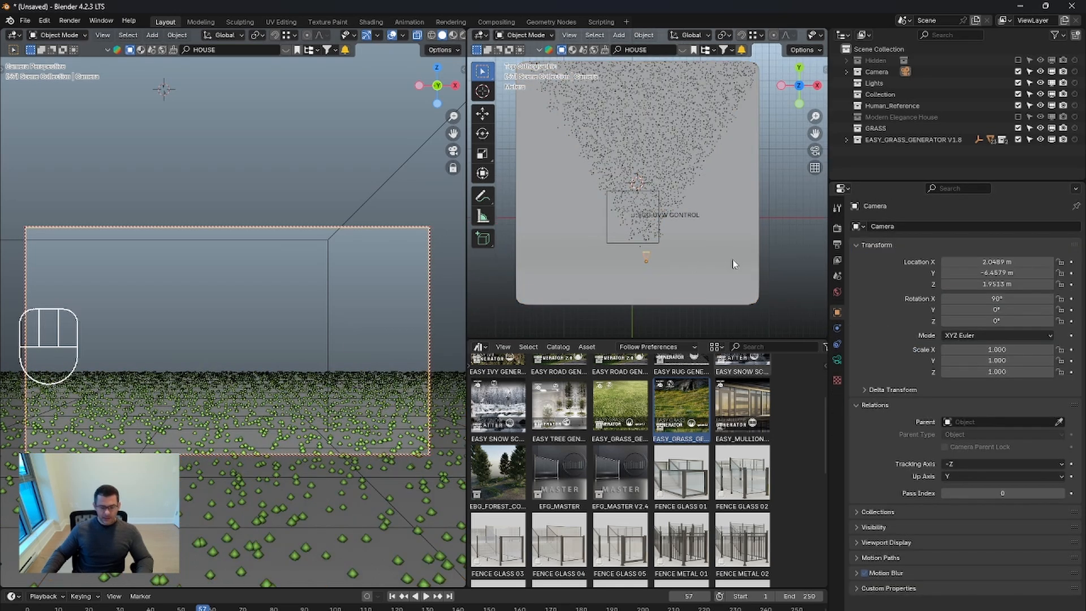
pyautogui.press('r')
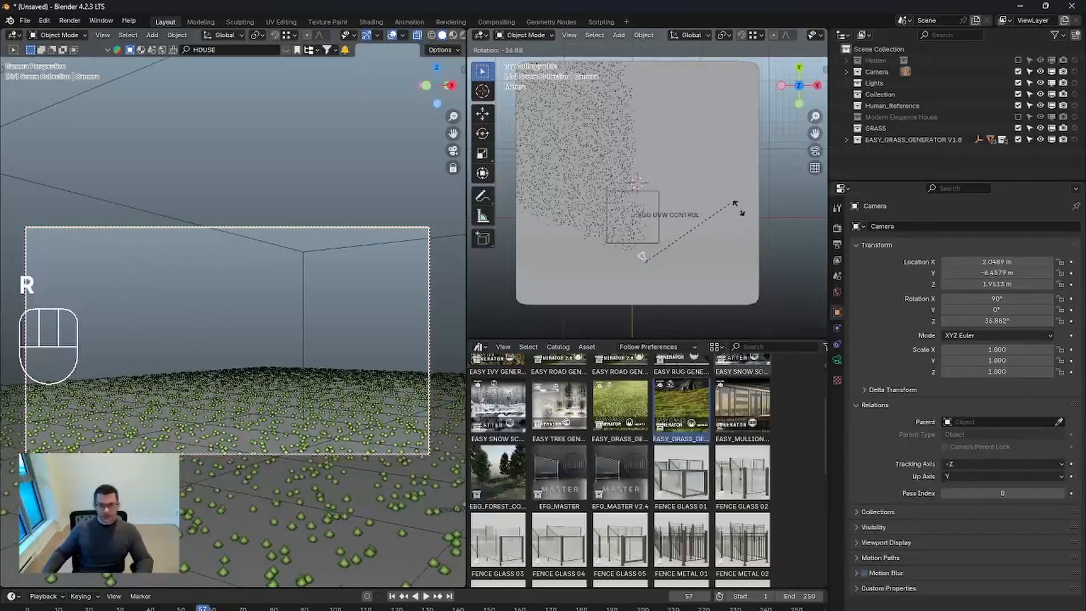
pyautogui.rightClick(785, 247)
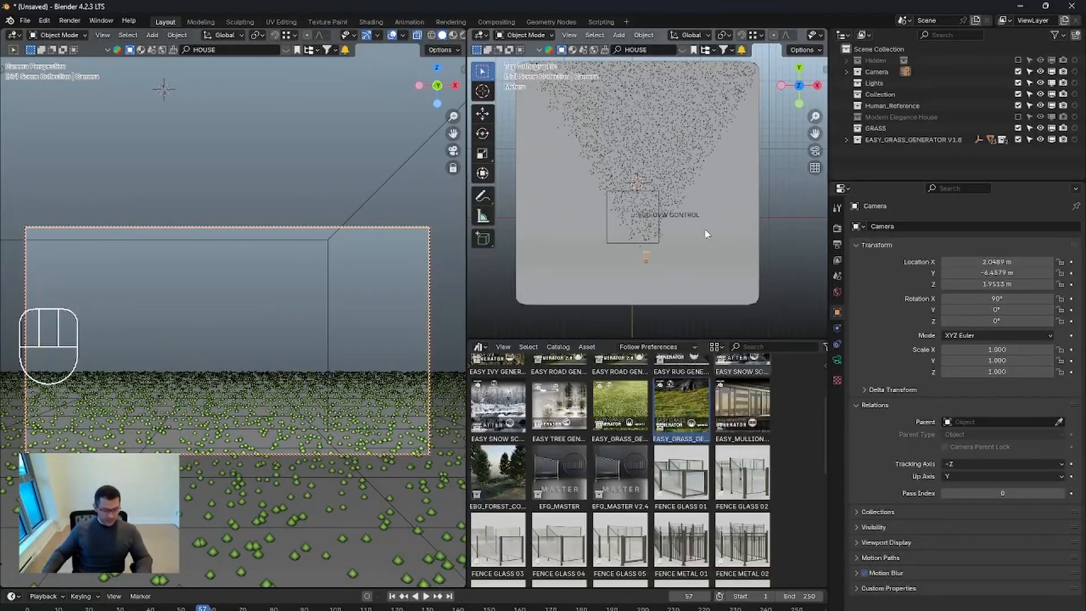
# Step: Show the wireframe overlay in the top view and disable Optimal Display in the ground plane's Subdivision modifier
pyautogui.hotkey('shift', 'w')
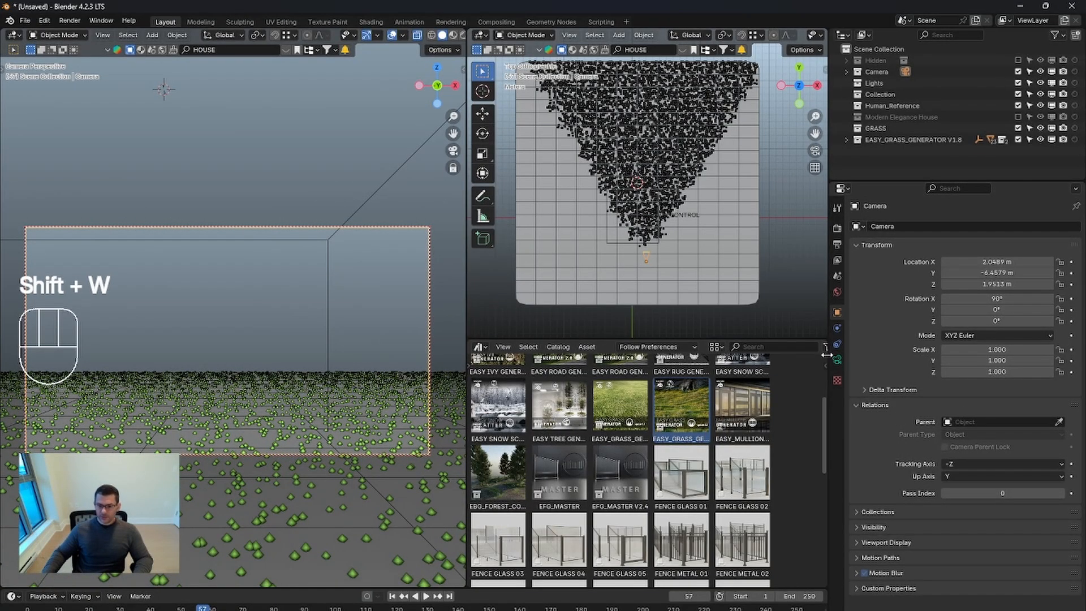
pyautogui.click(719, 280)
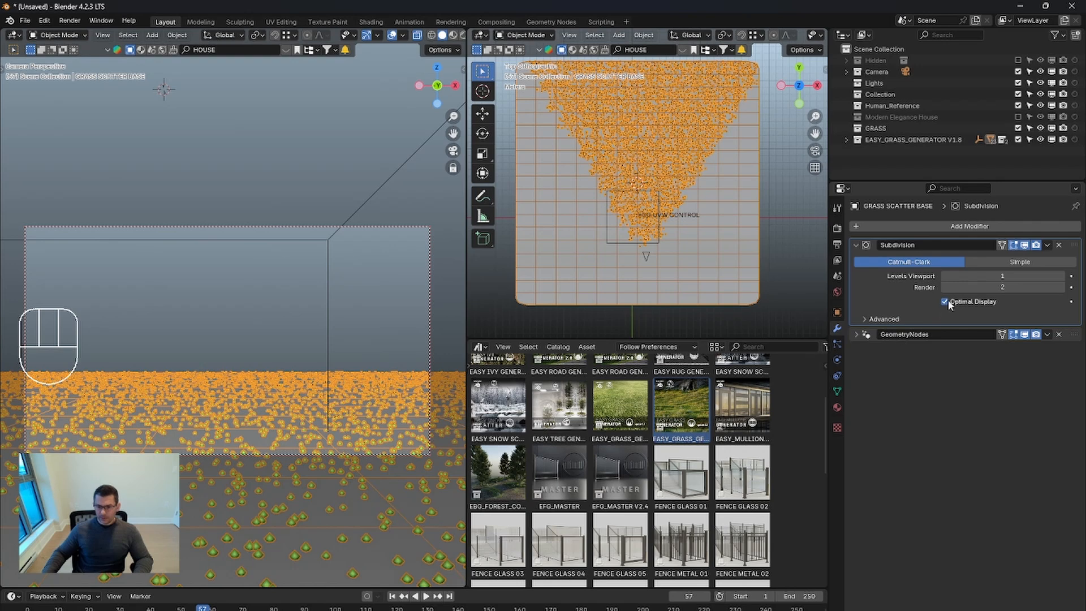
pyautogui.click(946, 302)
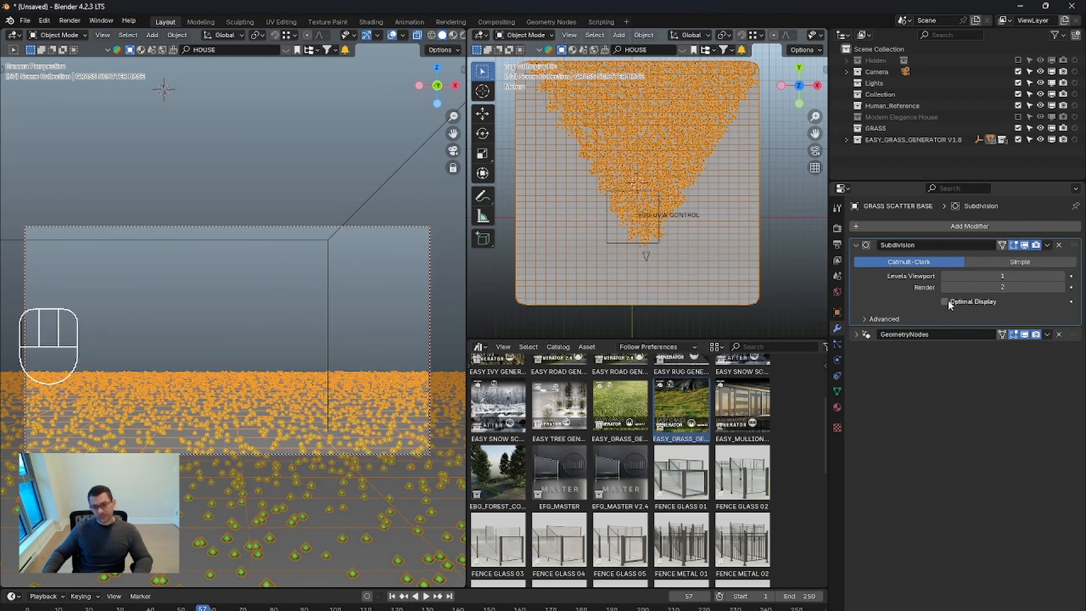
pyautogui.click(946, 301)
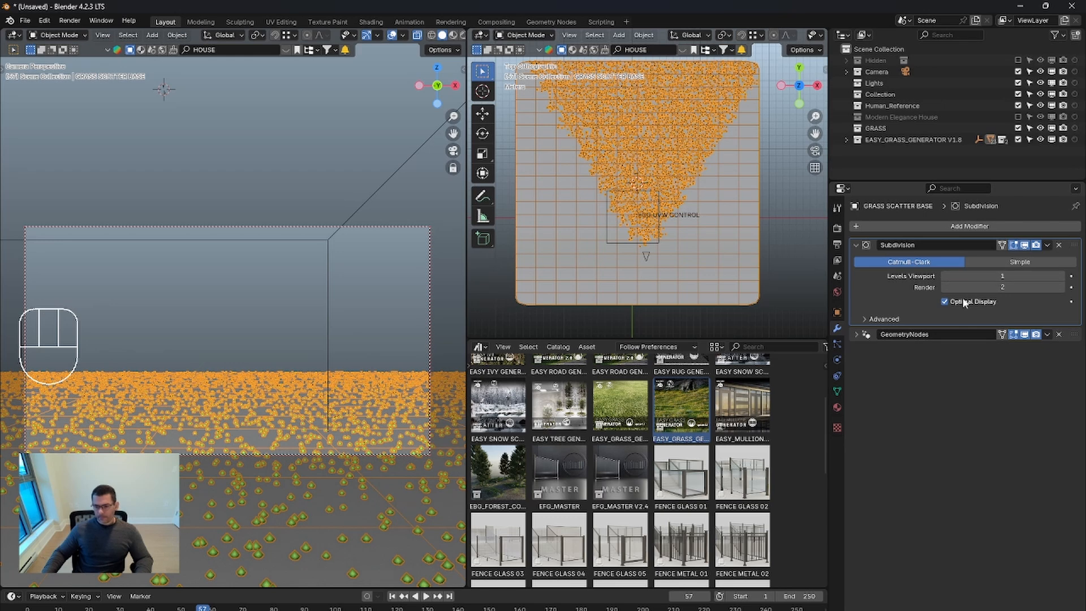
pyautogui.click(946, 302)
# Step: Set the Subdivision modifier to 2 viewport levels and Simple, and hide the wireframe overlay in the top view
pyautogui.click(1066, 276)
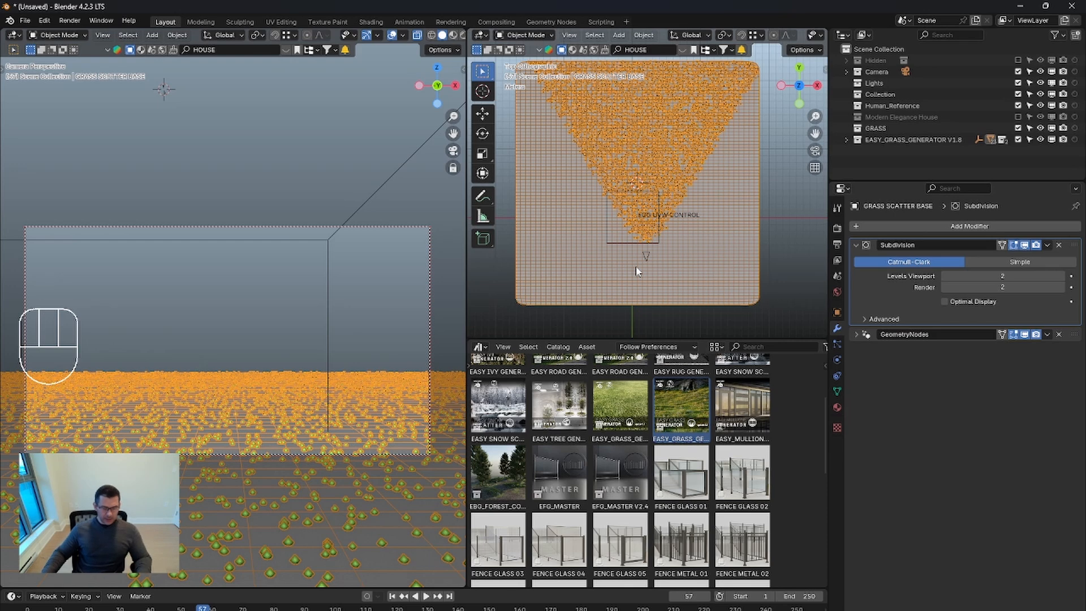
pyautogui.click(1027, 263)
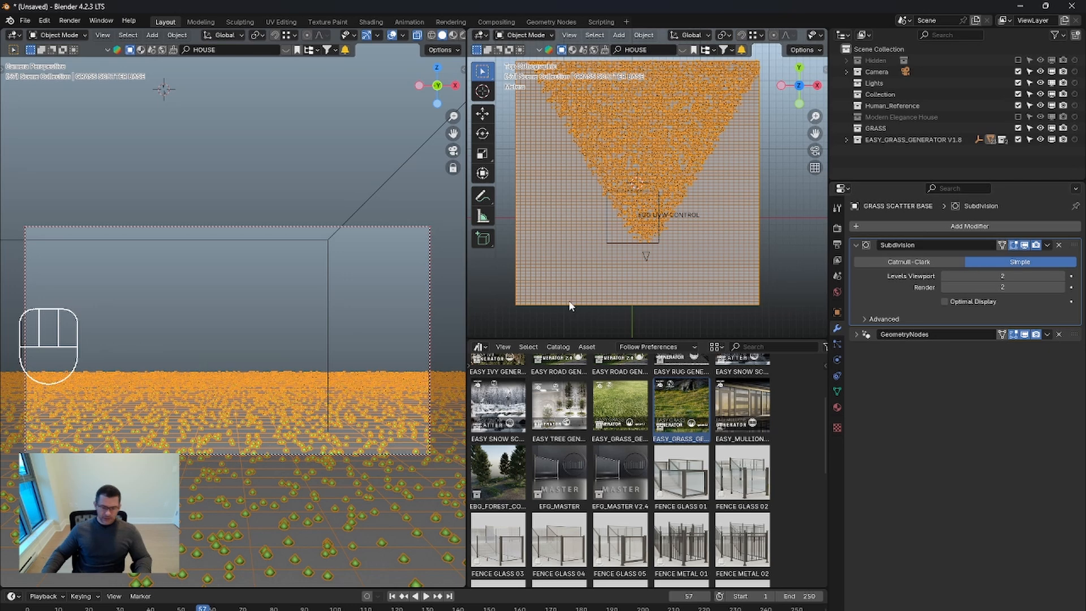
pyautogui.hotkey('shift', 'w')
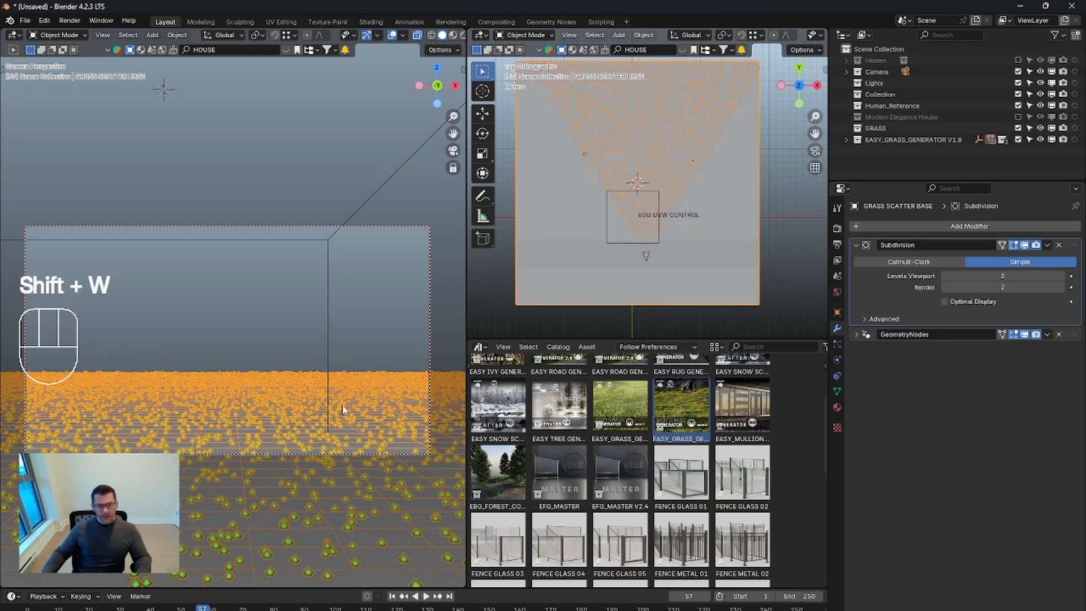
# Step: Leave the camera view, hide that viewport's wireframe overlay, and move the camera back along Y to about -15.7 m
pyautogui.press('KP_0')
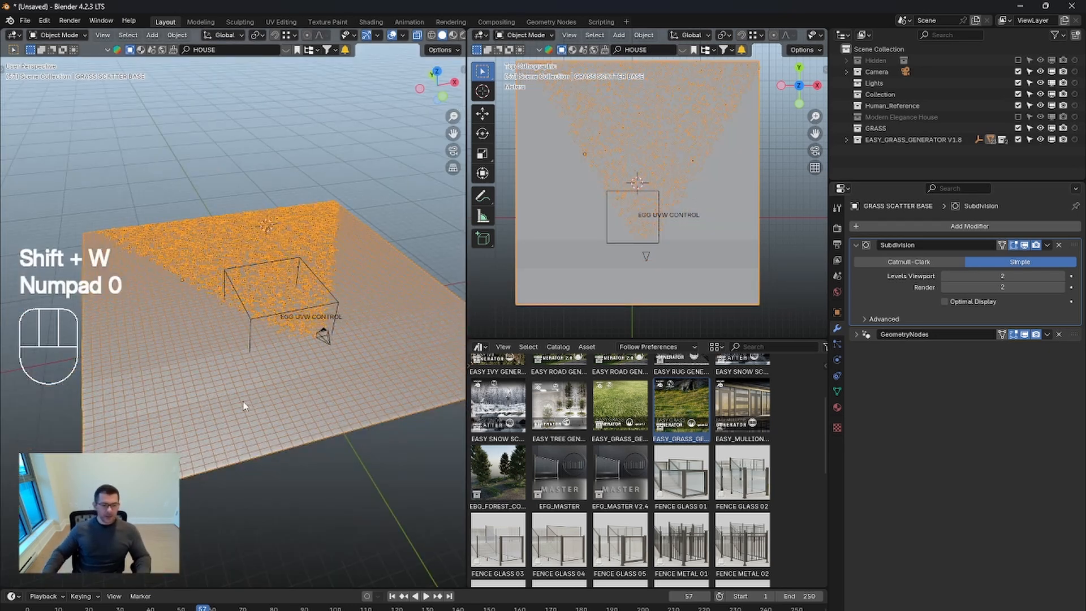
pyautogui.hotkey('shift', 'w')
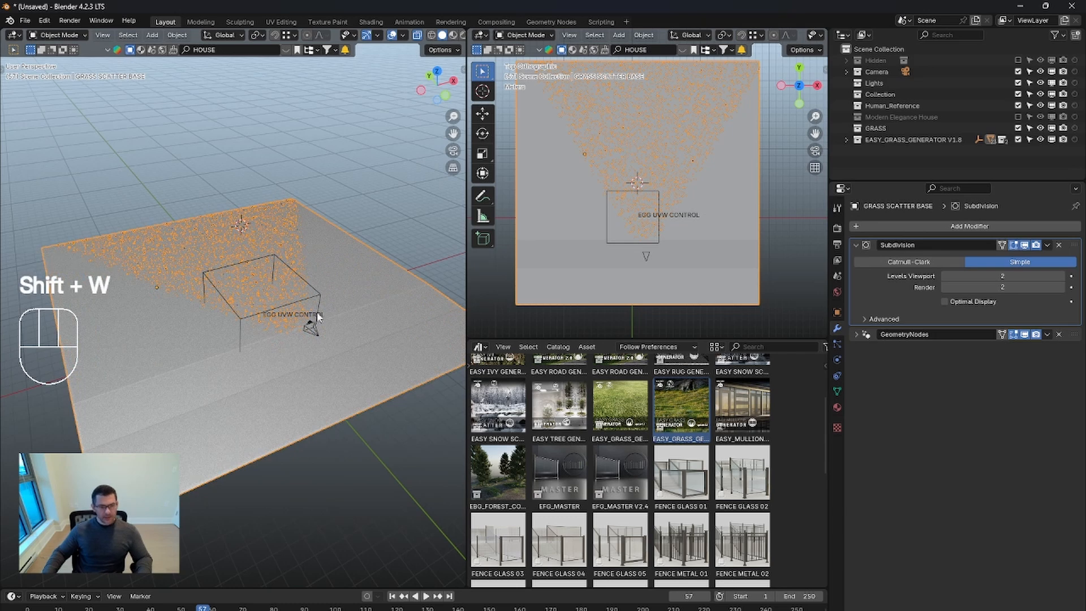
pyautogui.moveTo(319, 317); pyautogui.dragTo(338, 304, button='middle')
pyautogui.click(332, 359)
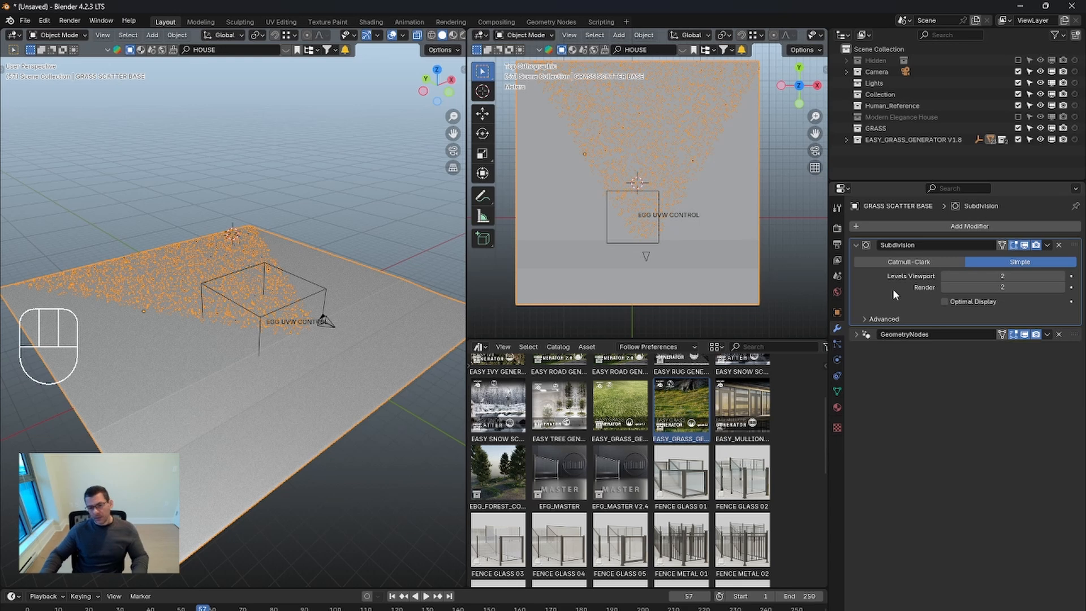
pyautogui.click(331, 331)
pyautogui.press('g')
pyautogui.press('y')
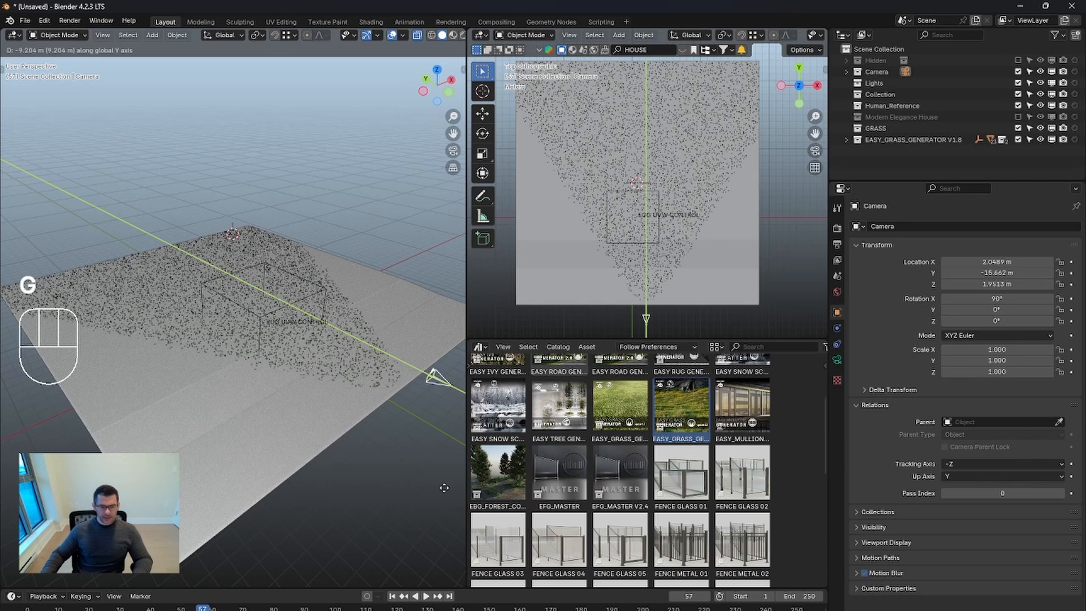
pyautogui.click(431, 474)
# Step: Select the ground plane and expand its GeometryNodes optimization settings, collapsing the Subdivision modifier and the Grass 01 settings
pyautogui.click(352, 395)
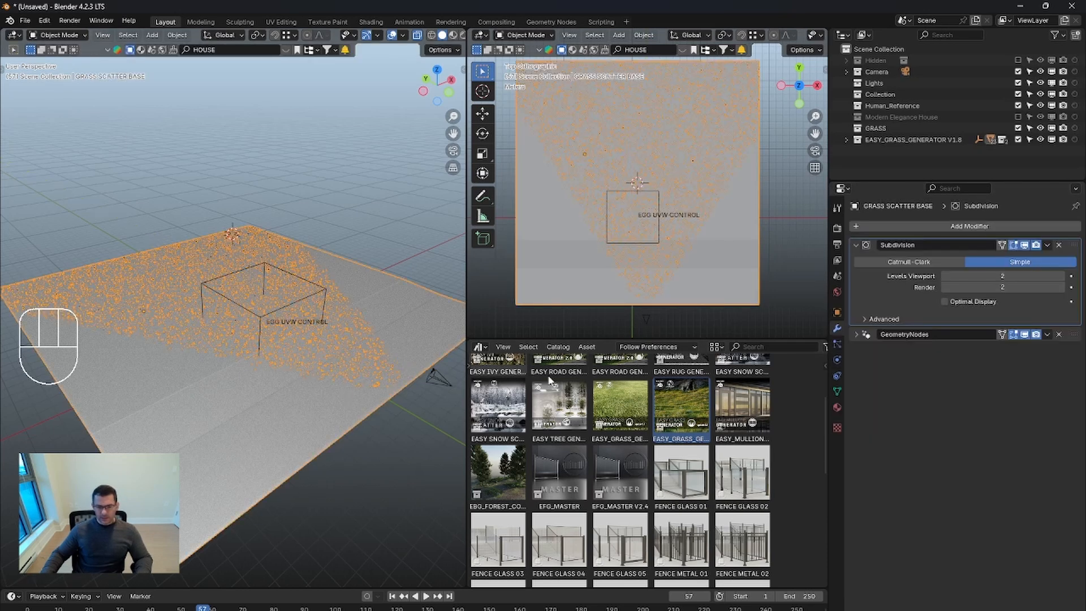
pyautogui.click(857, 334)
pyautogui.scroll(-2, 922, 427)
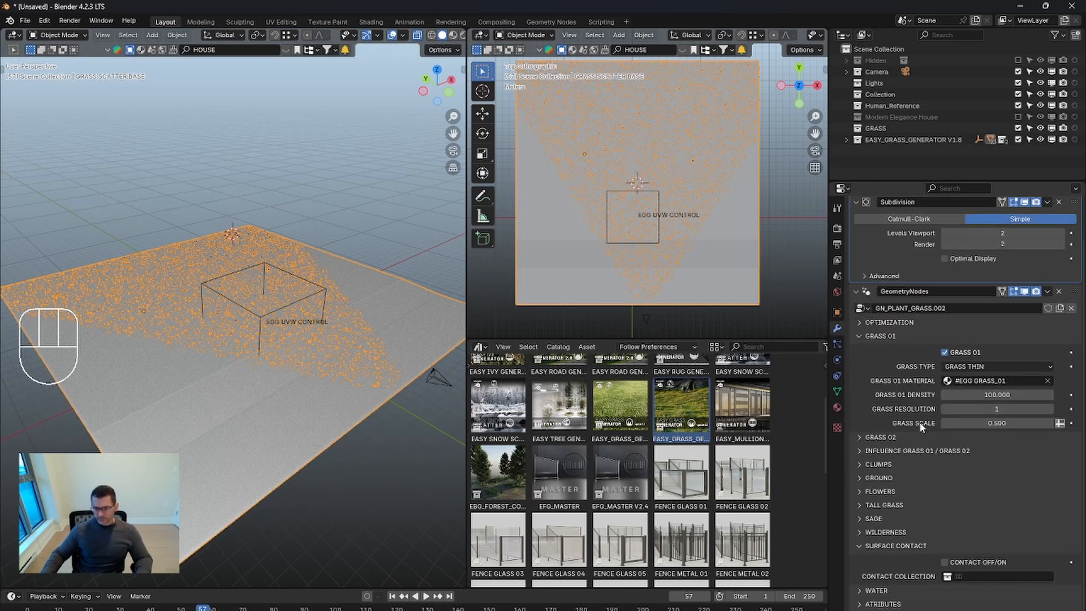
pyautogui.click(855, 203)
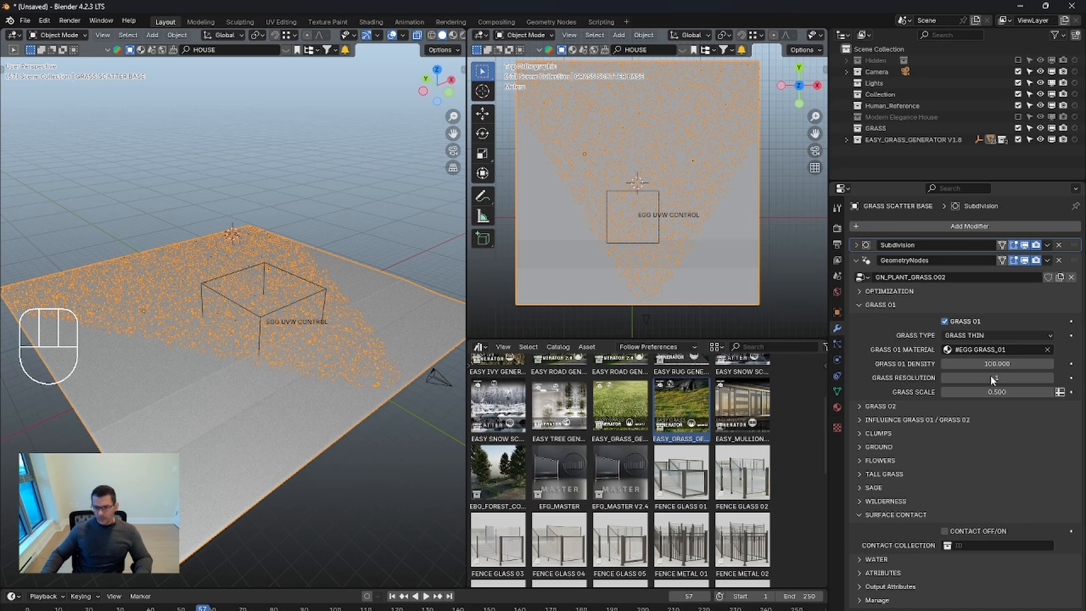
pyautogui.click(860, 291)
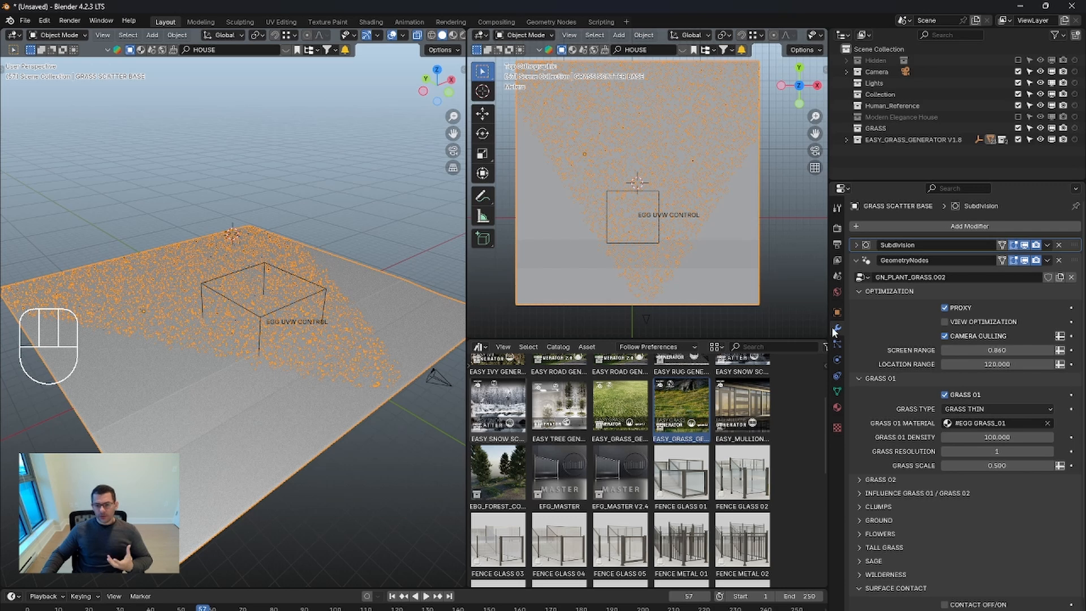
pyautogui.click(858, 378)
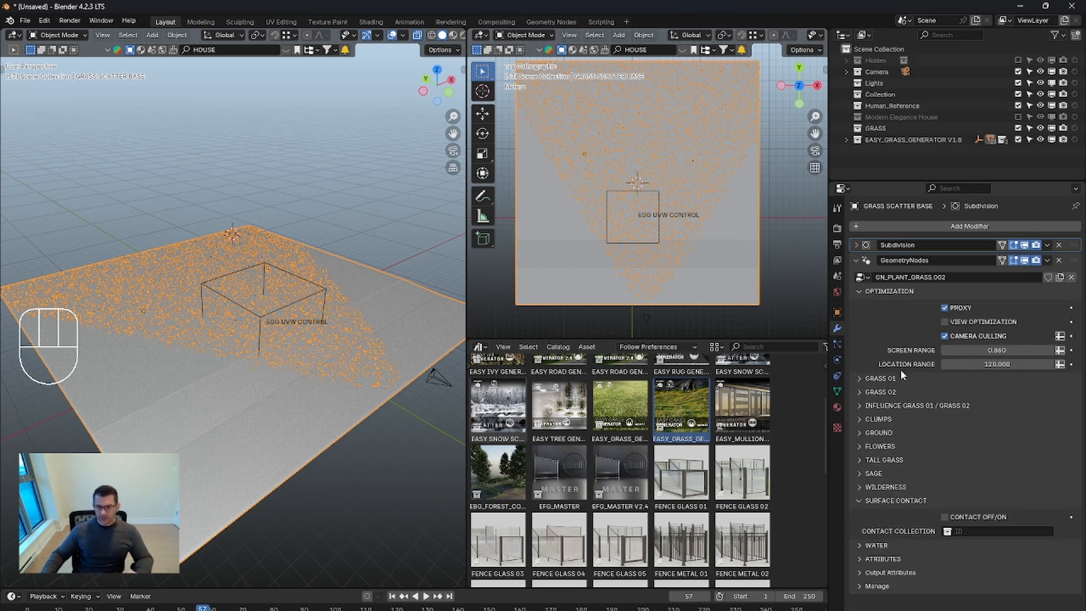
# Step: Widen the perspective viewport over the top view and show the scatter in Rendered shading with overlays hidden
pyautogui.moveTo(326, 384); pyautogui.dragTo(337, 391, button='middle')
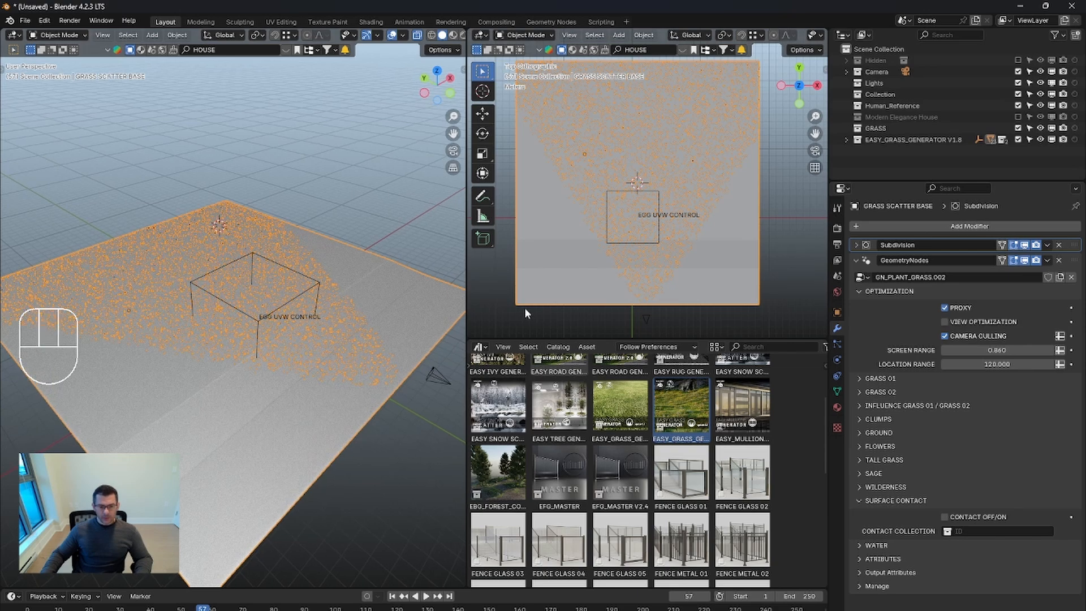
pyautogui.moveTo(467, 327); pyautogui.dragTo(811, 339)
pyautogui.scroll(5, 546, 363)
pyautogui.moveTo(543, 364); pyautogui.dragTo(511, 346, button='middle')
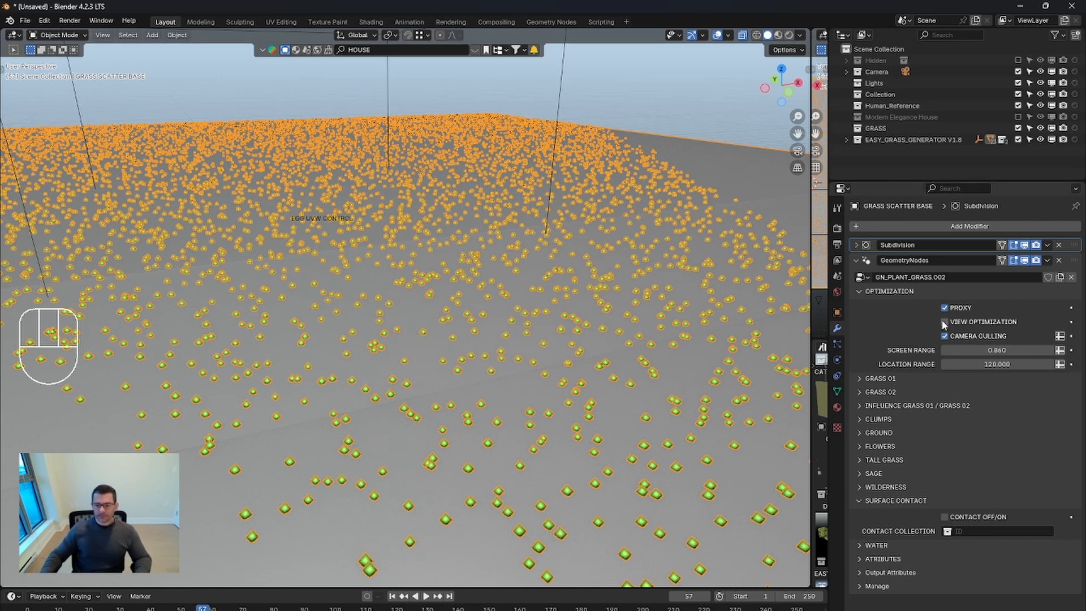
pyautogui.moveTo(484, 365); pyautogui.dragTo(484, 360, button='middle')
pyautogui.press('z')
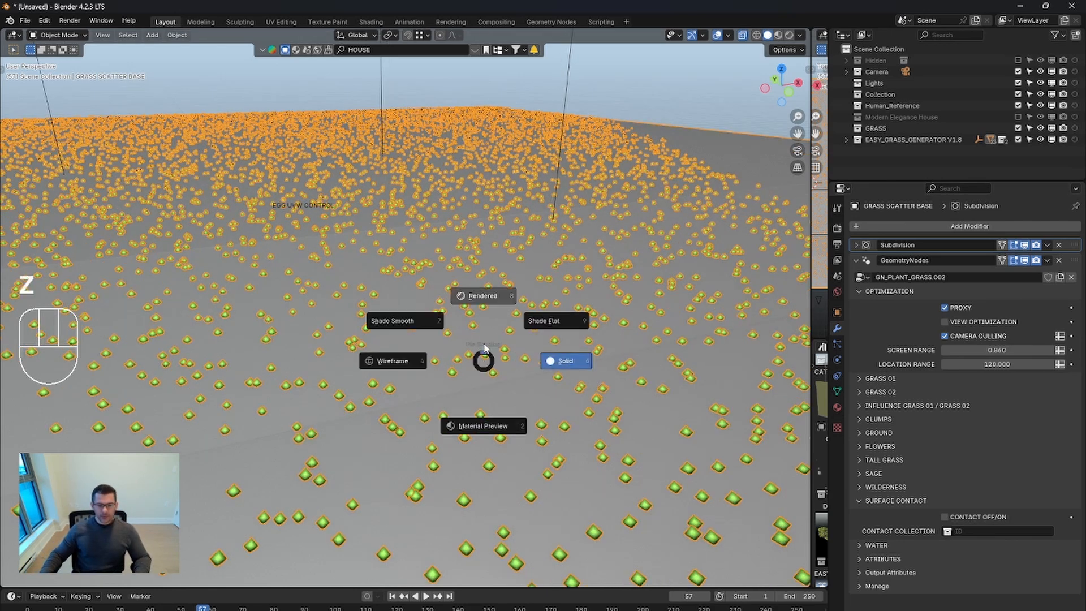
pyautogui.click(486, 298)
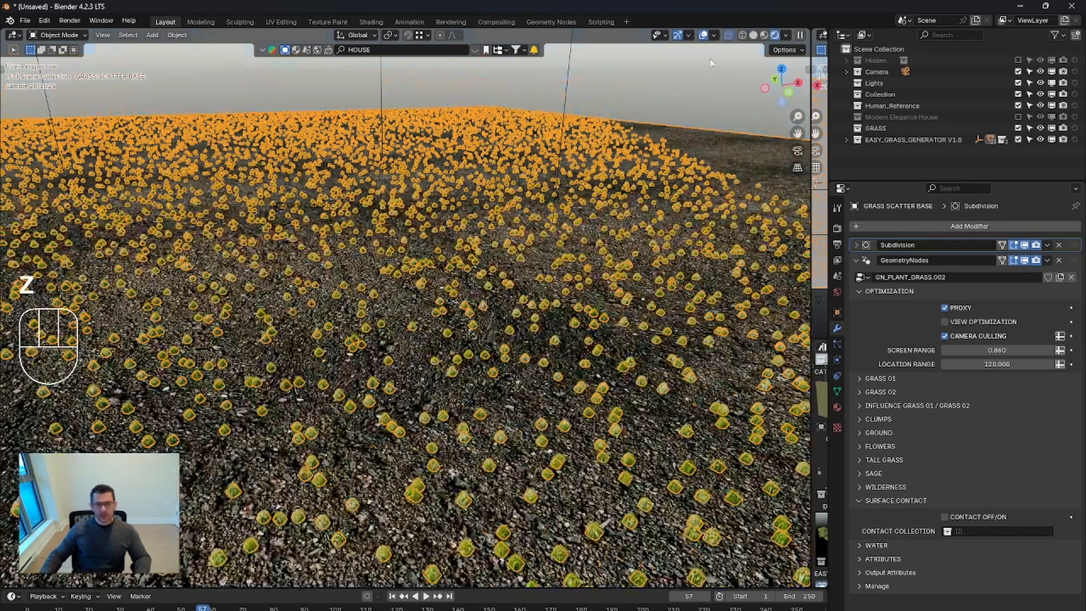
pyautogui.click(703, 35)
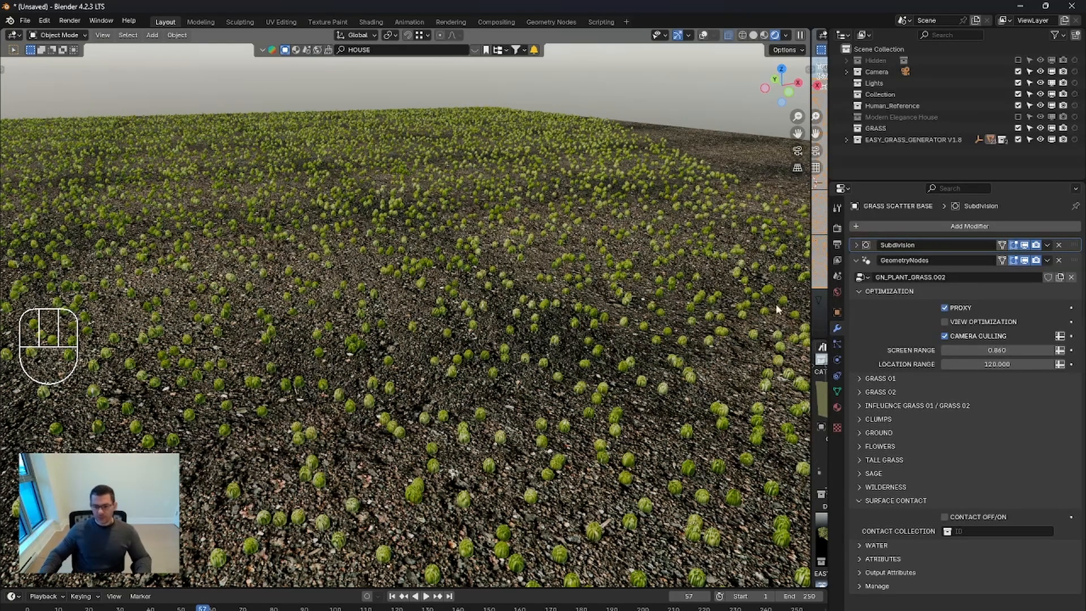
# Step: Enable View Optimization and disable Proxy so that the scatter uses real grass geometry
pyautogui.click(944, 322)
pyautogui.click(943, 308)
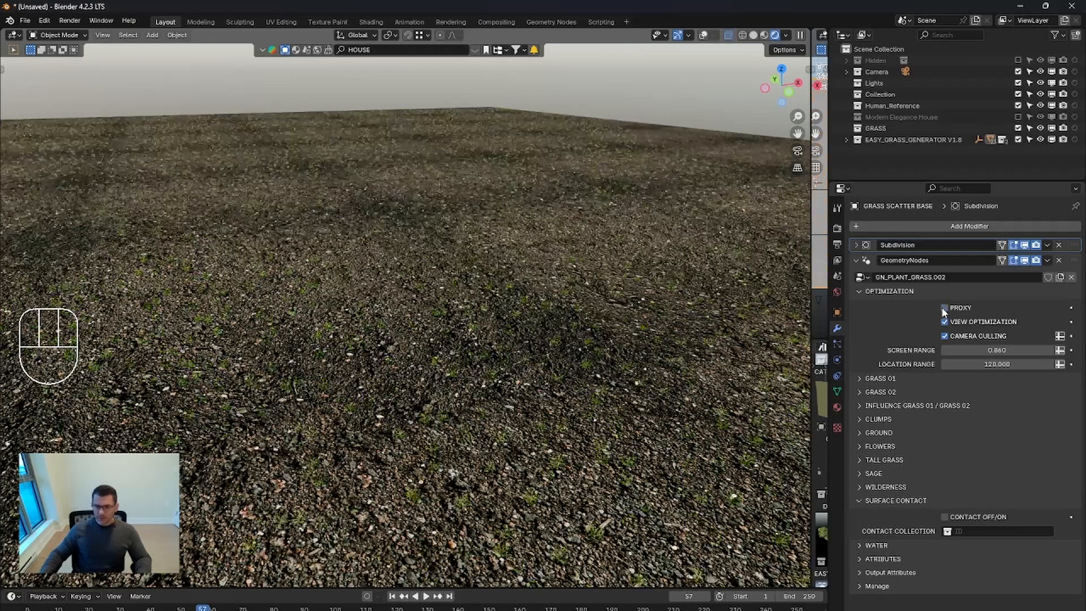
pyautogui.moveTo(604, 510)
pyautogui.mouseDown(button='middle')
pyautogui.moveTo(565, 456)
pyautogui.moveTo(571, 447)
pyautogui.mouseUp(button='middle')
pyautogui.press('z')
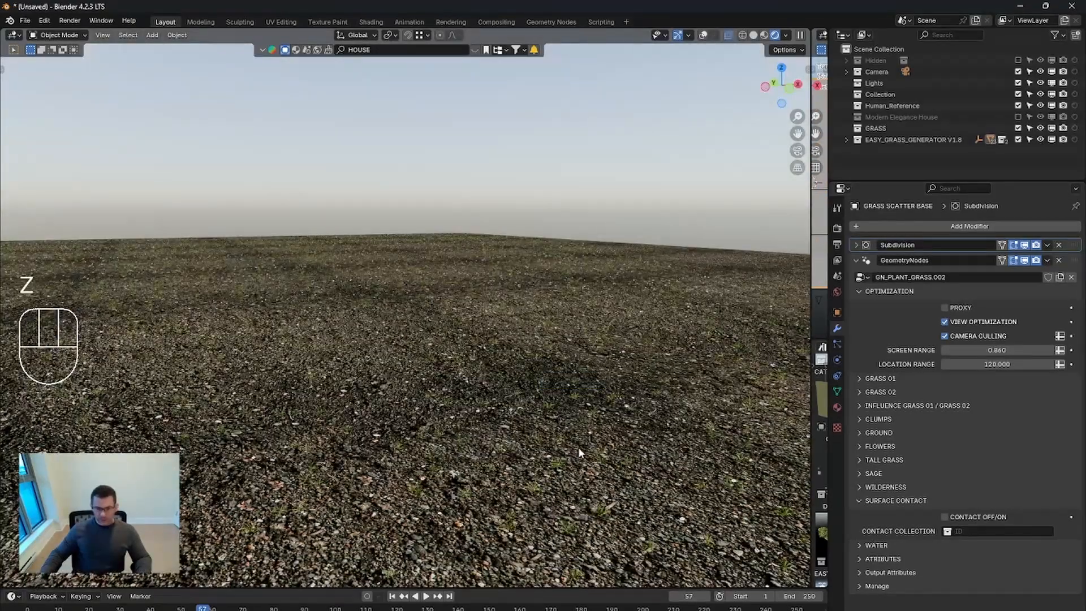
pyautogui.scroll(7, 577, 450)
pyautogui.moveTo(543, 488); pyautogui.dragTo(588, 468, button='middle')
pyautogui.scroll(-5, 543, 492)
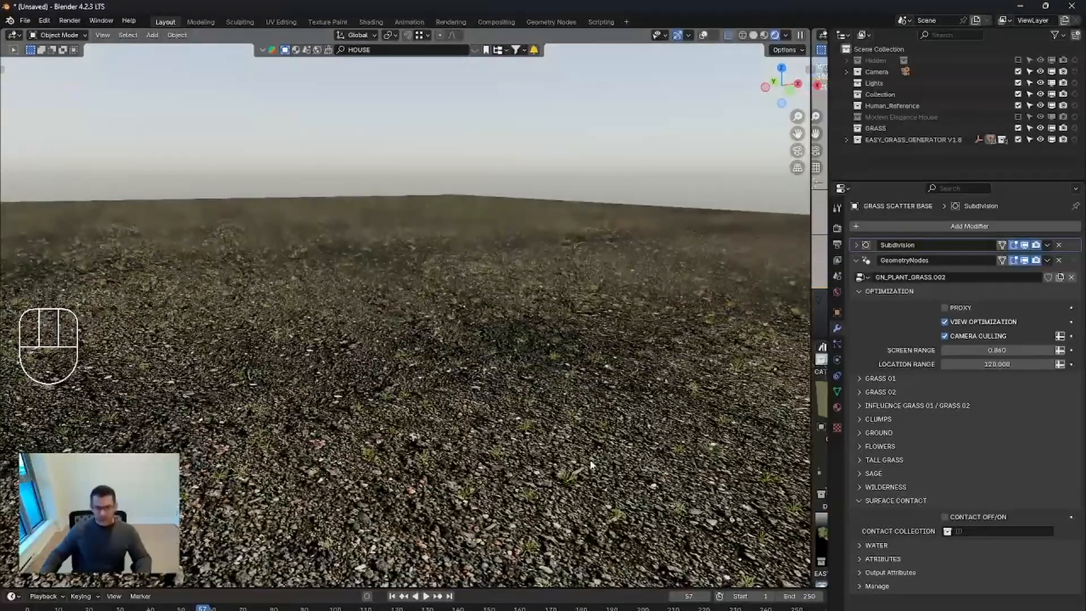
# Step: Switch the viewport to Solid shading and inspect the individual grass tufts across the ground plane
pyautogui.click(786, 36)
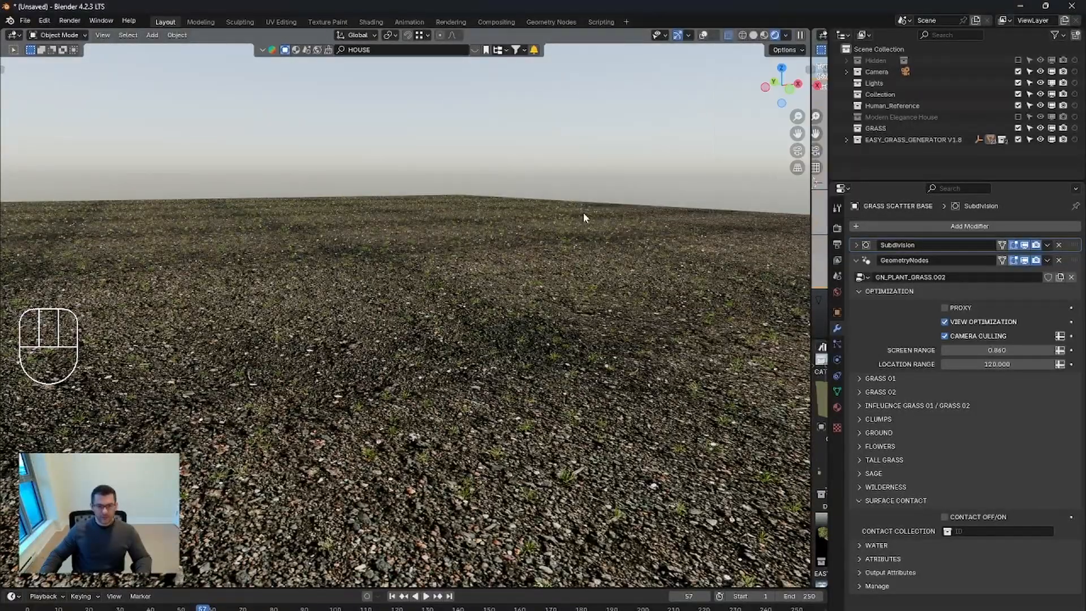
pyautogui.press('z')
pyautogui.click(679, 225)
pyautogui.moveTo(611, 318)
pyautogui.mouseDown(button='middle')
pyautogui.moveTo(593, 377)
pyautogui.moveTo(562, 368)
pyautogui.mouseUp(button='middle')
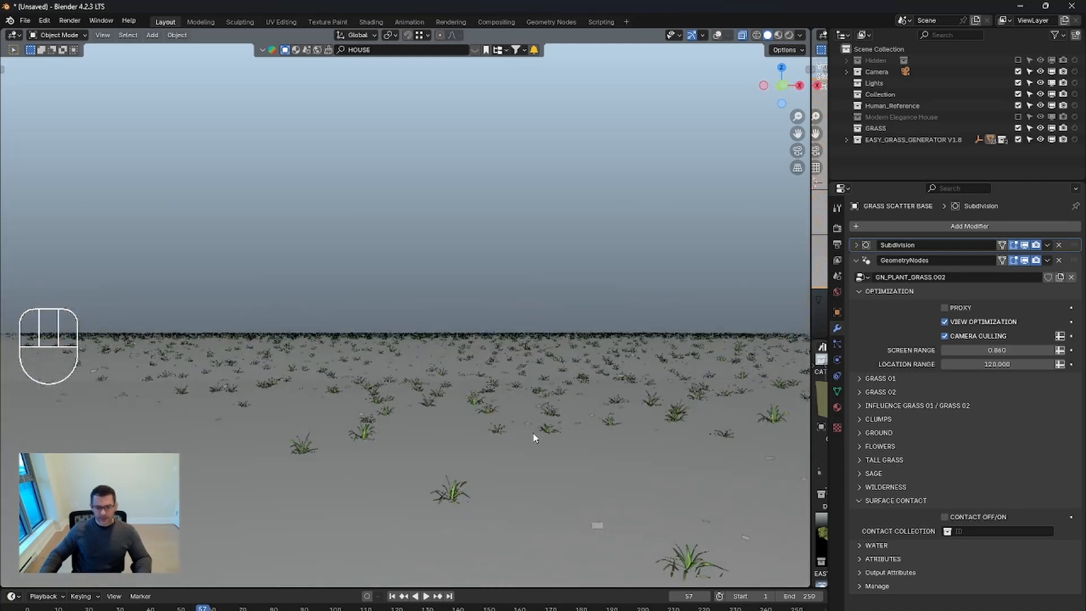
pyautogui.moveTo(535, 434); pyautogui.dragTo(570, 467, button='middle')
pyautogui.scroll(-4, 656, 468)
pyautogui.keyDown('shift'); pyautogui.moveTo(655, 468); pyautogui.dragTo(504, 412, button='middle'); pyautogui.keyUp('shift')
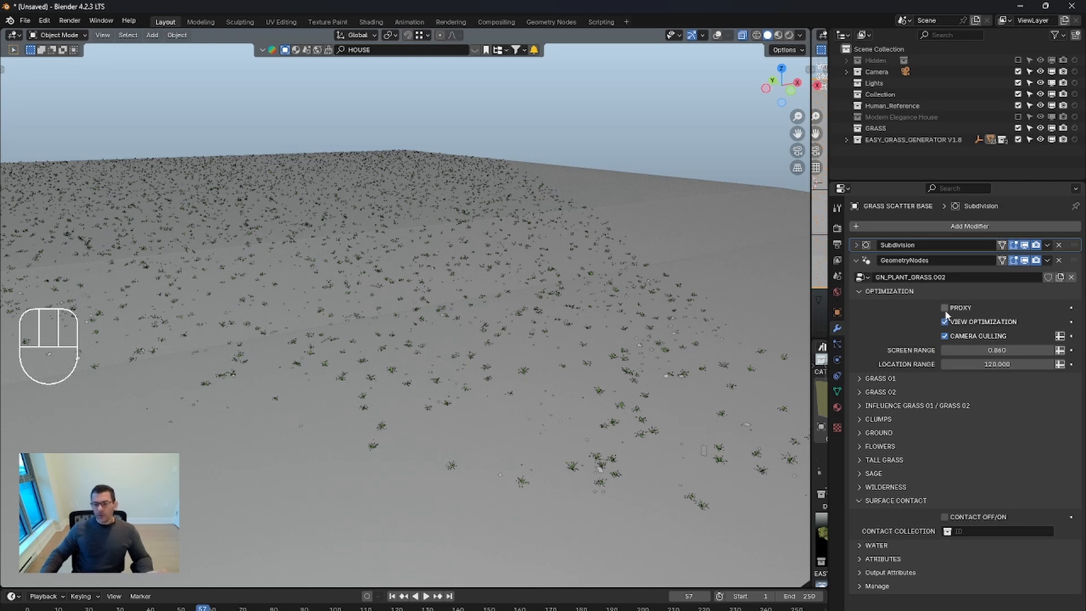
pyautogui.click(859, 292)
pyautogui.click(859, 292)
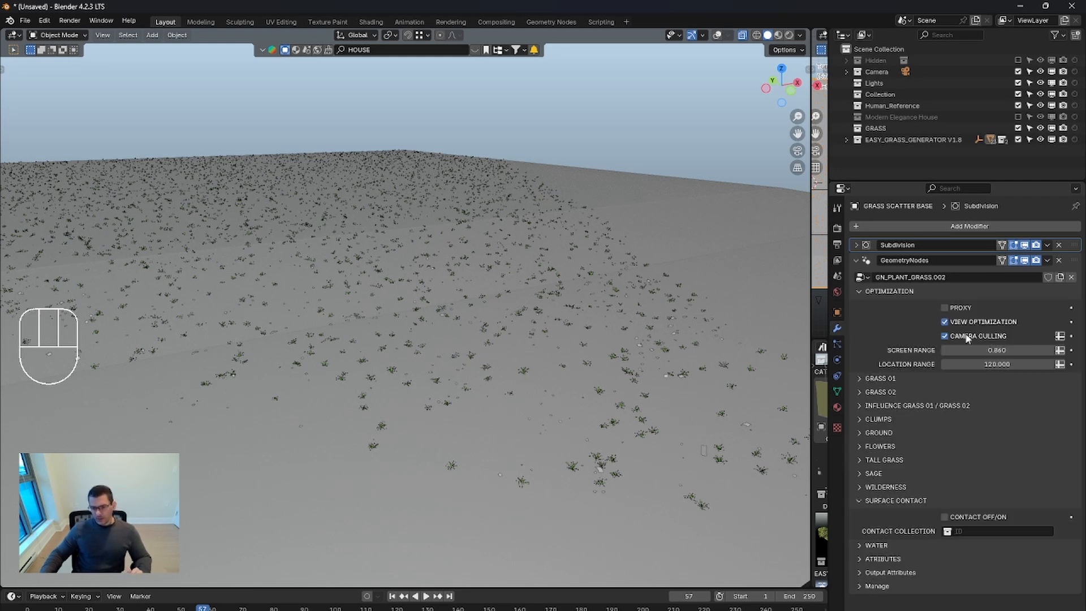
# Step: Enable Proxy and disable View Optimization for the scatter, switching Camera Culling off and back on to compare its coverage
pyautogui.click(945, 308)
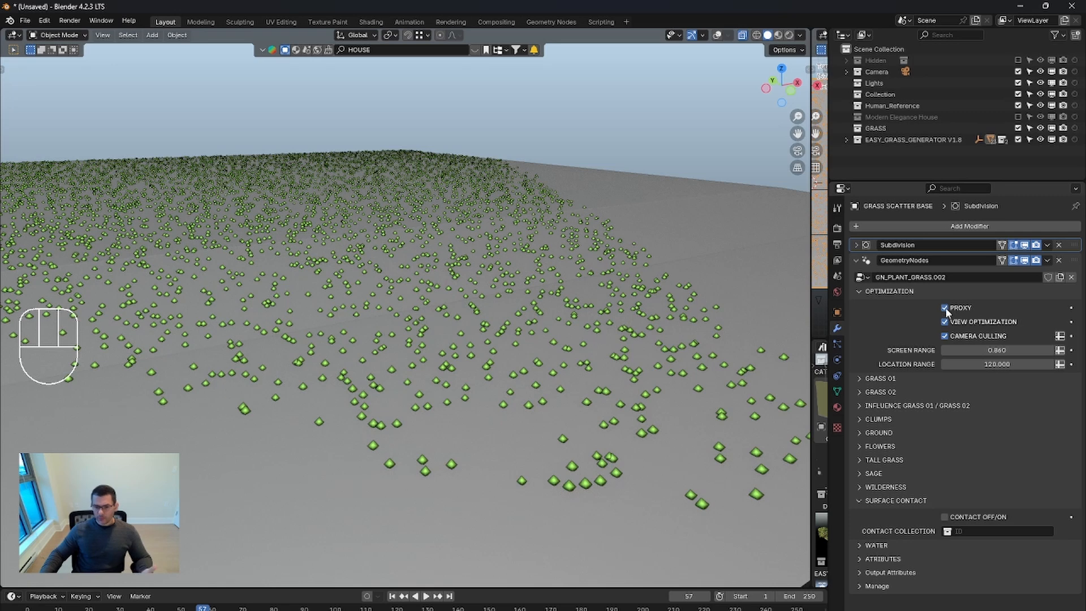
pyautogui.click(944, 321)
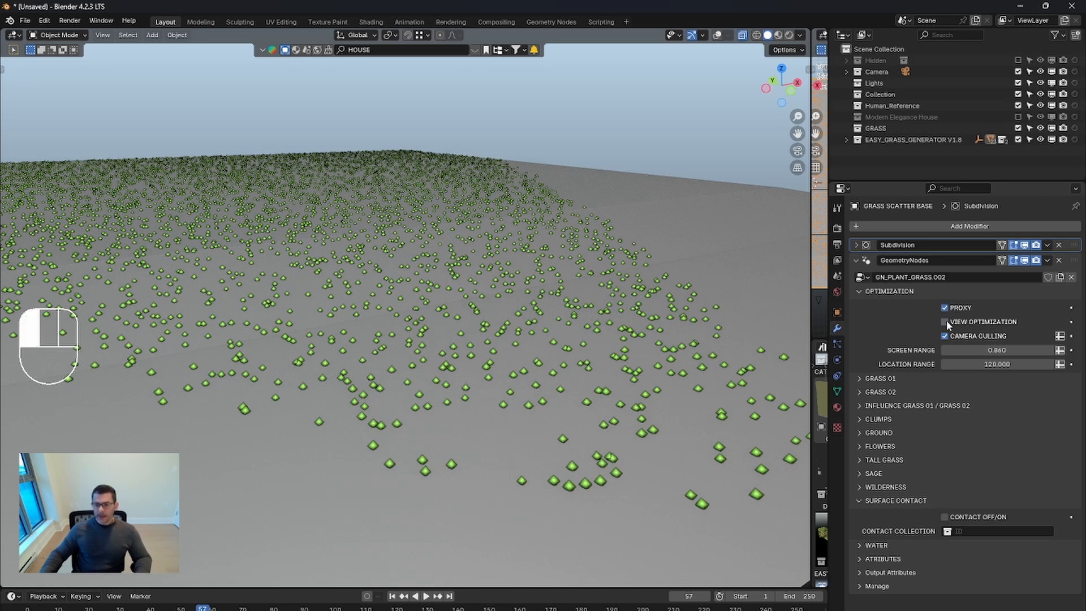
pyautogui.click(945, 336)
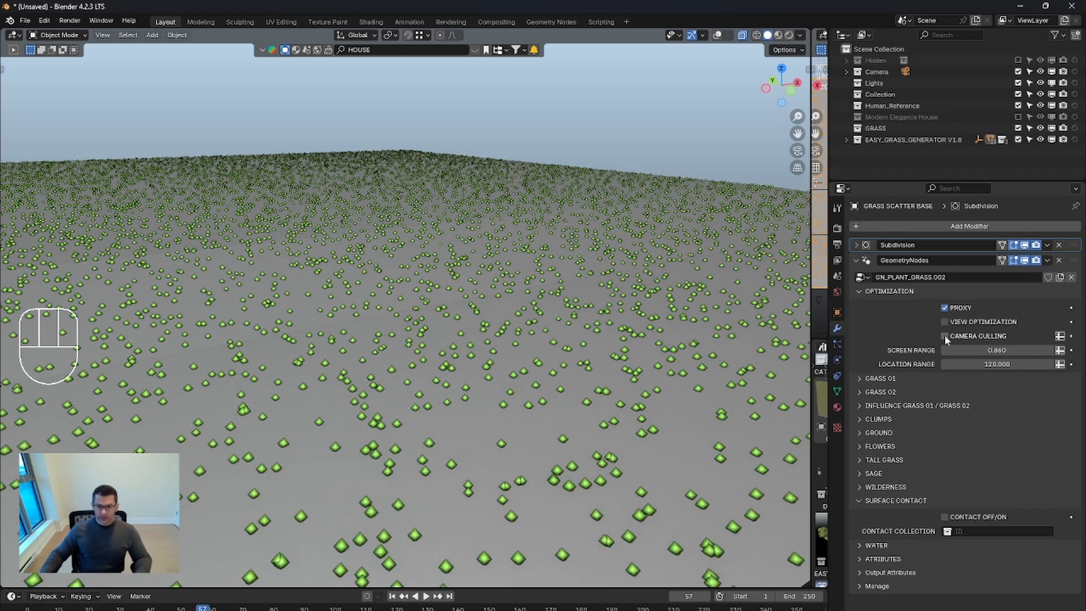
pyautogui.click(944, 336)
pyautogui.scroll(-4, 580, 322)
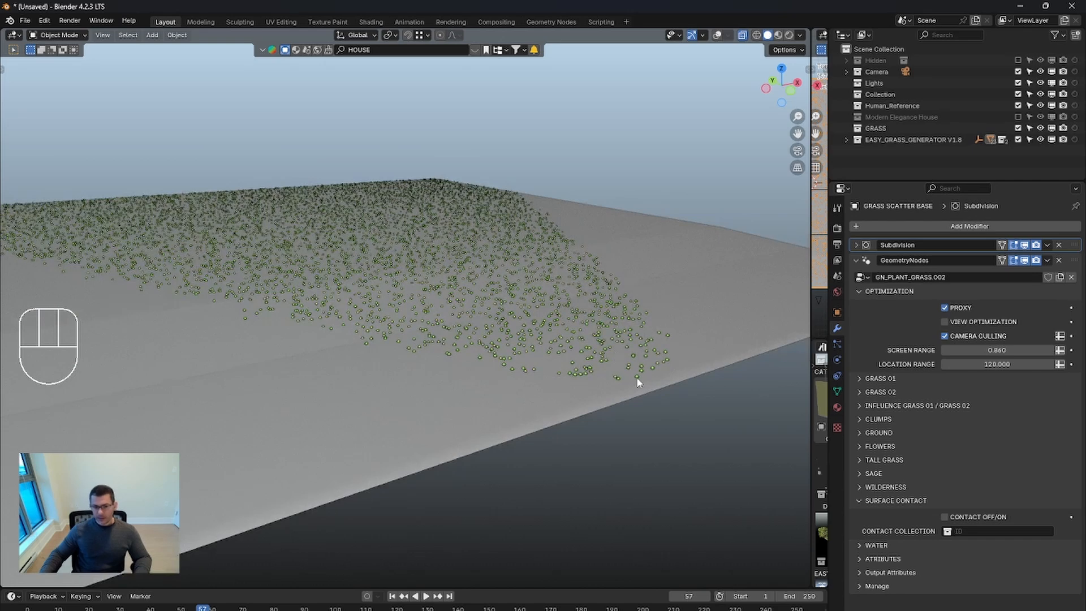
pyautogui.scroll(2, 639, 381)
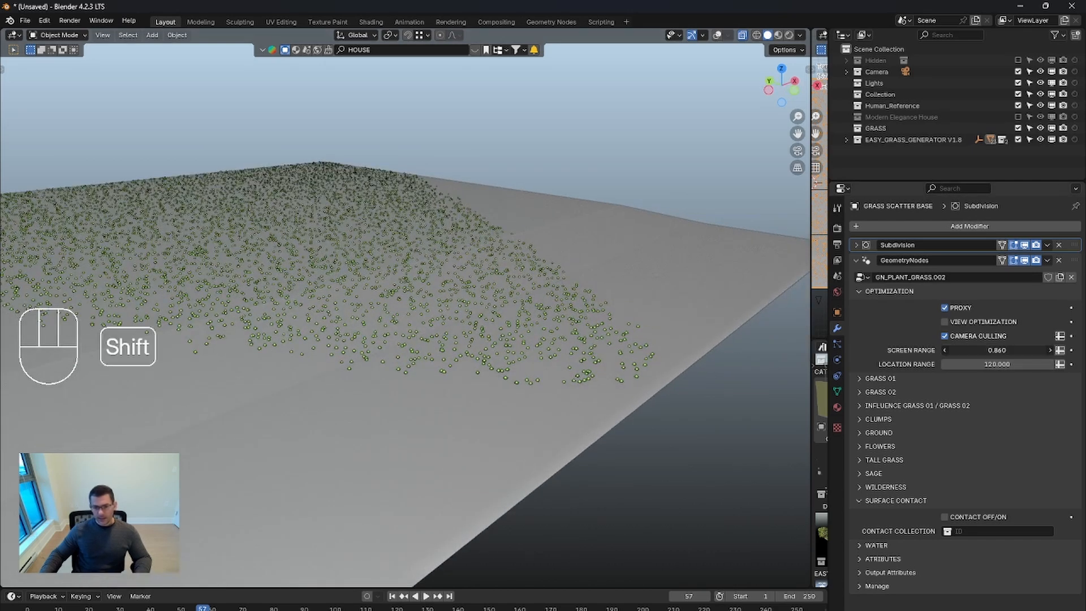
# Step: Set the camera culling Screen Range to 0.566, try a Location Range of 20, and reduce it to 14.890
pyautogui.keyDown('shift'); pyautogui.moveTo(997, 350); pyautogui.dragTo(936, 350); pyautogui.keyUp('shift')
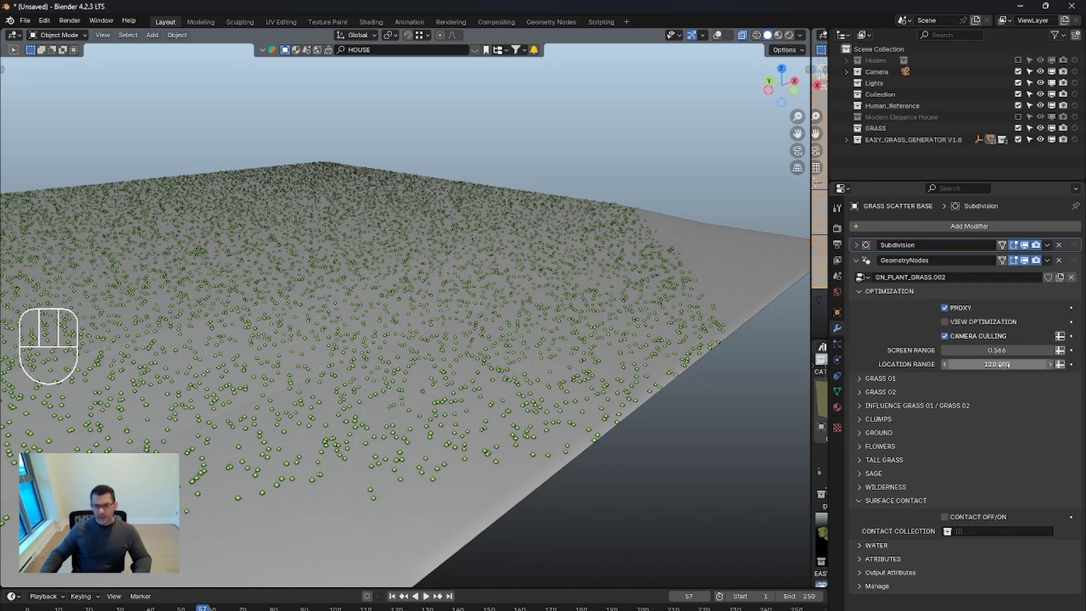
pyautogui.keyDown('shift'); pyautogui.moveTo(998, 365); pyautogui.dragTo(998, 365); pyautogui.keyUp('shift')
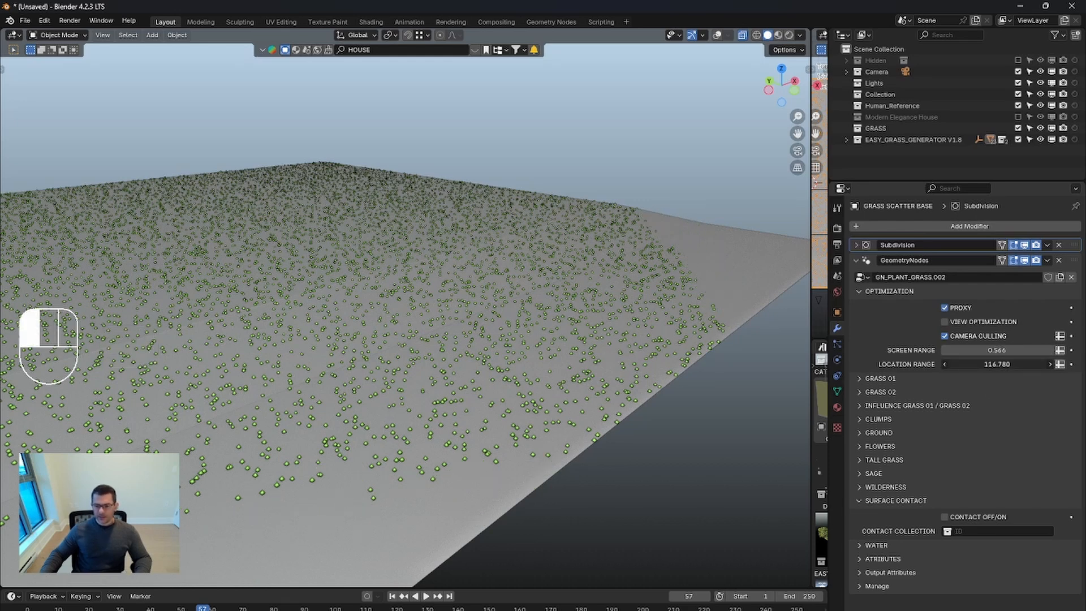
pyautogui.click(1005, 364)
pyautogui.write('20')
pyautogui.press('Return')
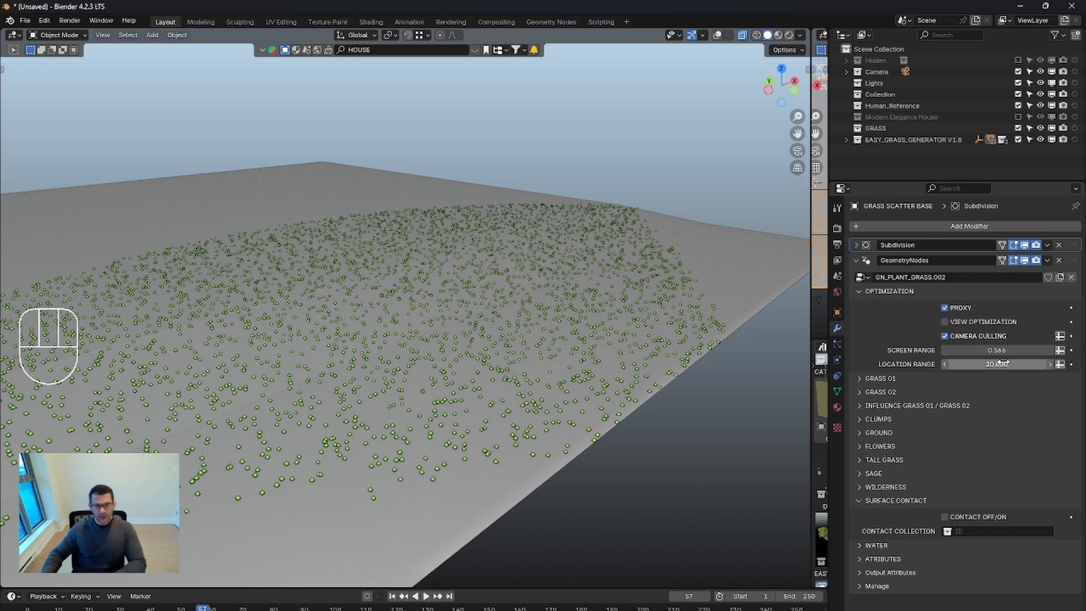
pyautogui.click(975, 369)
pyautogui.moveTo(975, 369)
pyautogui.mouseDown()
pyautogui.moveTo(956, 369)
pyautogui.moveTo(965, 369)
pyautogui.mouseUp()
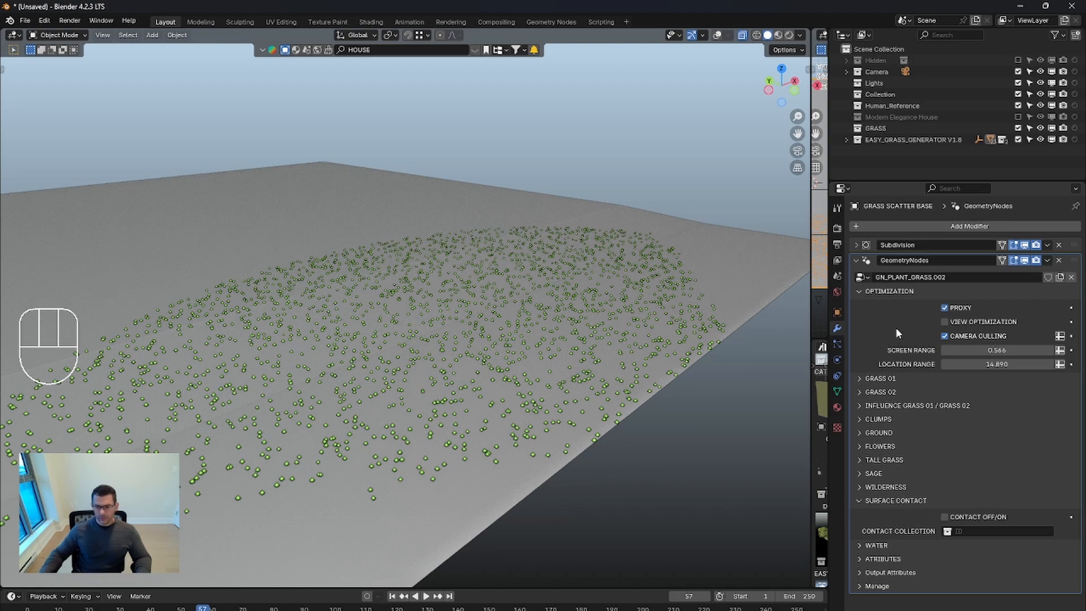
# Step: Disable Proxy so the culled area uses real grass geometry, and inspect the tufts up close
pyautogui.click(945, 308)
pyautogui.click(944, 308)
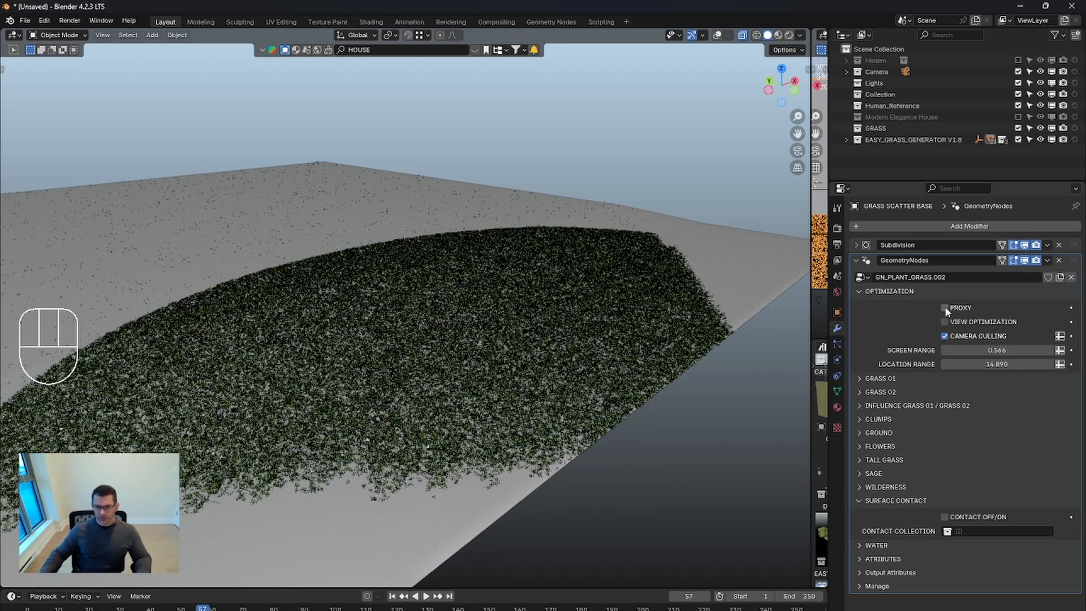
pyautogui.moveTo(461, 353); pyautogui.dragTo(478, 232, button='middle')
pyautogui.scroll(6, 484, 208)
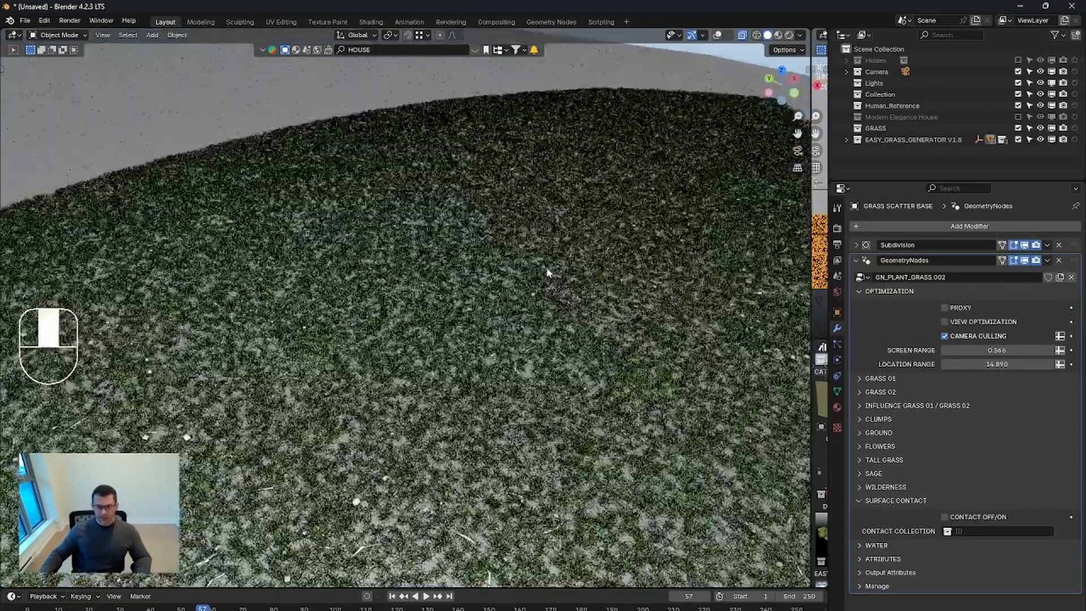
pyautogui.moveTo(547, 269); pyautogui.dragTo(545, 248, button='middle')
pyautogui.keyDown('shift'); pyautogui.moveTo(553, 334); pyautogui.dragTo(510, 252, button='middle'); pyautogui.keyUp('shift')
pyautogui.scroll(3, 505, 250)
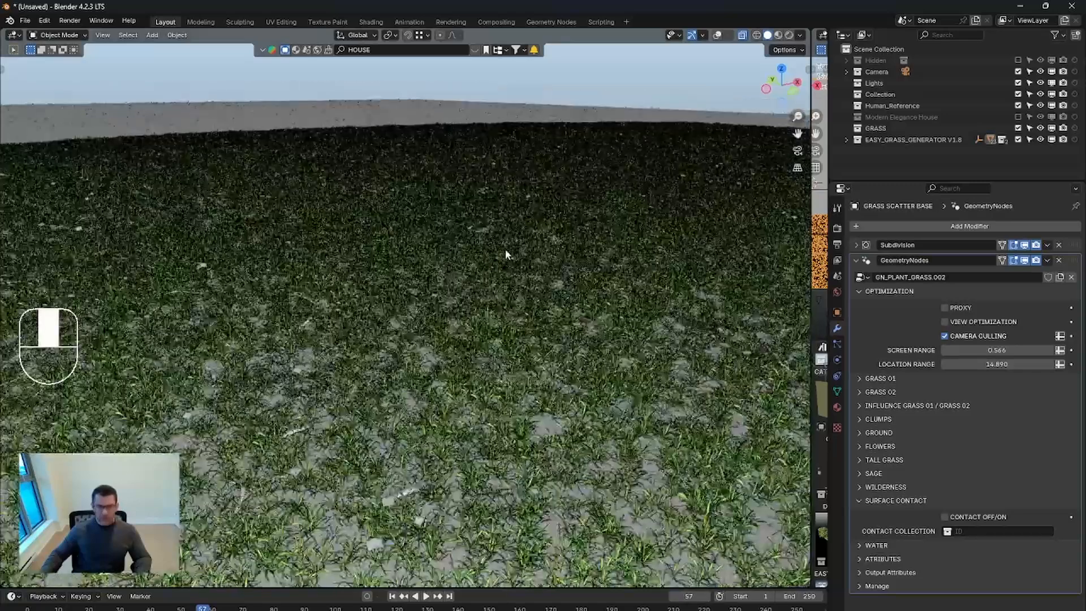
pyautogui.scroll(-2, 514, 258)
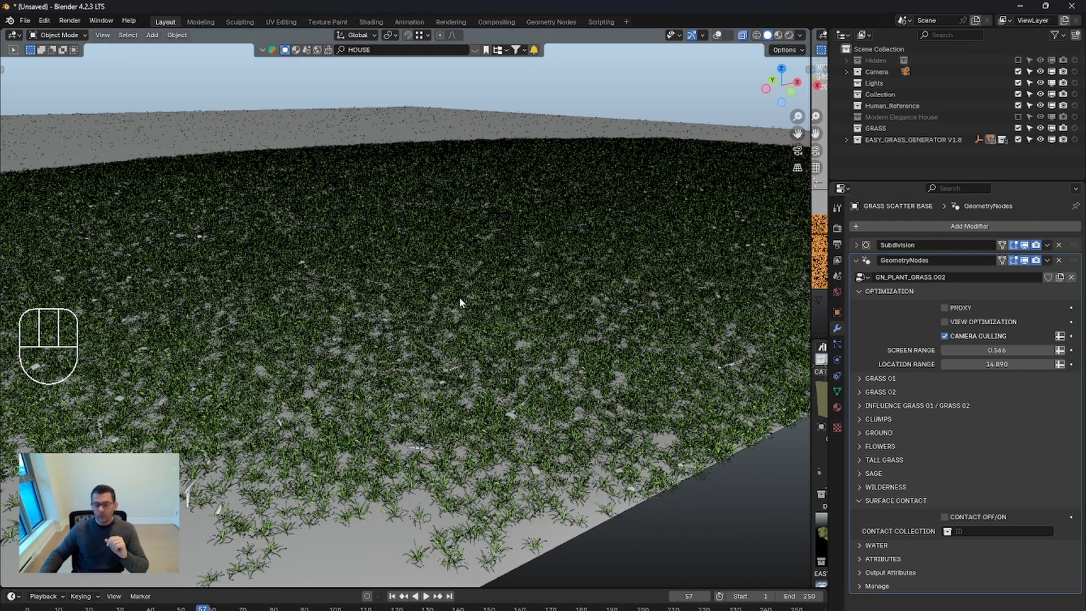
# Step: Narrow the perspective viewport to bring back the top view and look over the Wilderness settings
pyautogui.moveTo(813, 218); pyautogui.dragTo(467, 236)
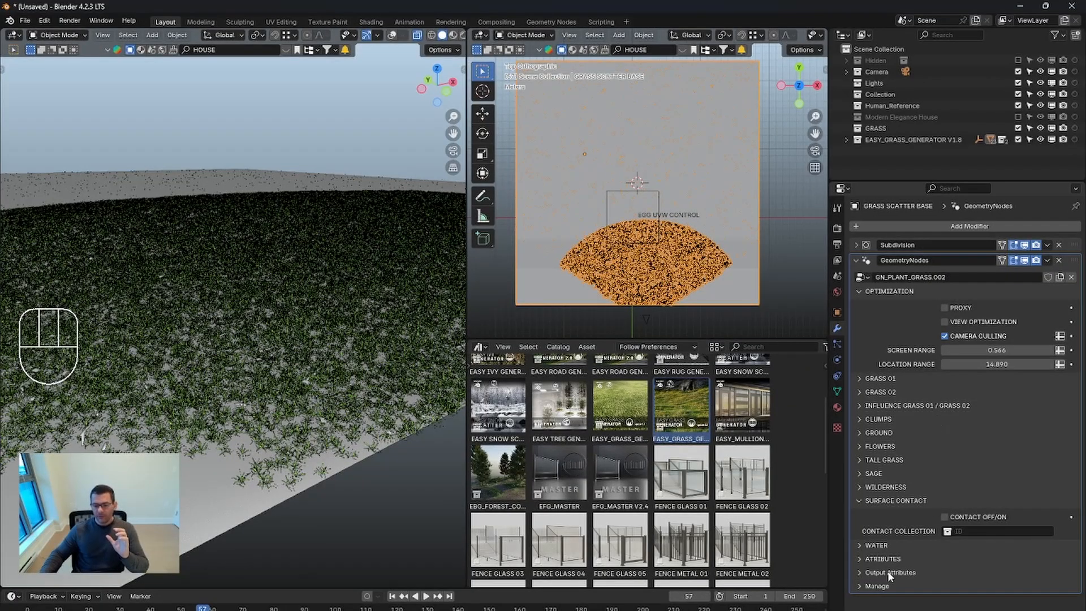
pyautogui.click(861, 487)
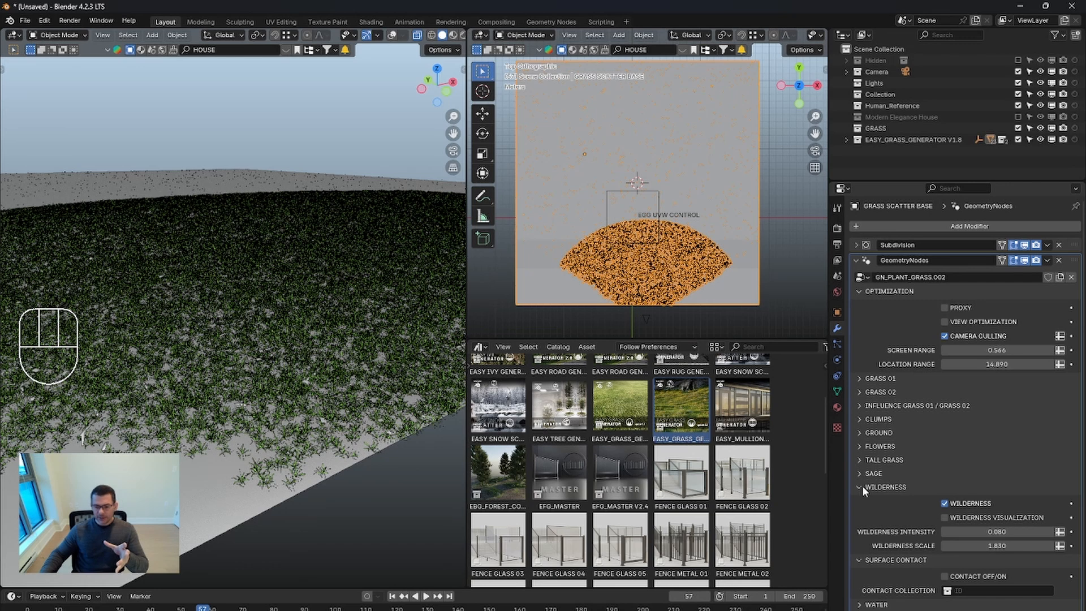
pyautogui.click(861, 487)
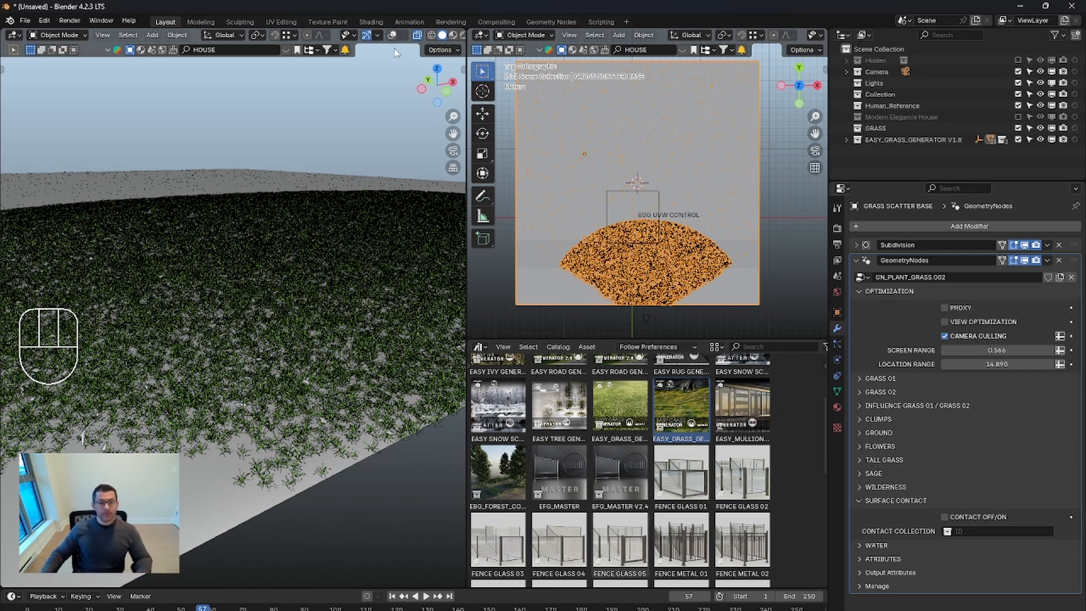
# Step: Show the grass scatter in Rendered shading in the perspective viewport
pyautogui.middleClick(307, 389)
pyautogui.press('z')
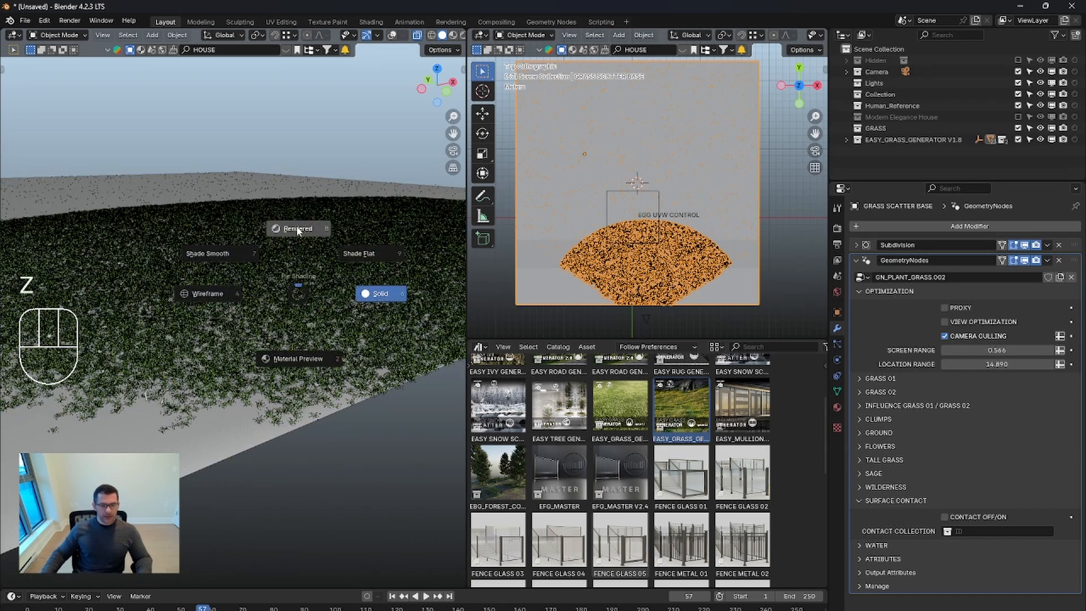
pyautogui.click(297, 229)
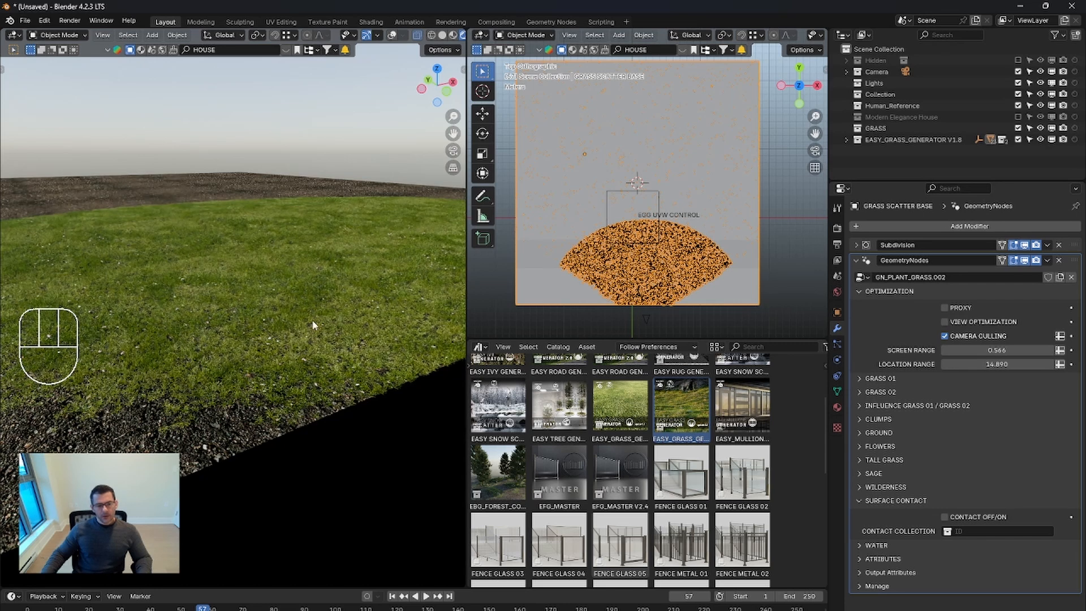
# Step: Review the Grass 01 settings and enable Grass 02 in the GeometryNodes modifier
pyautogui.click(859, 379)
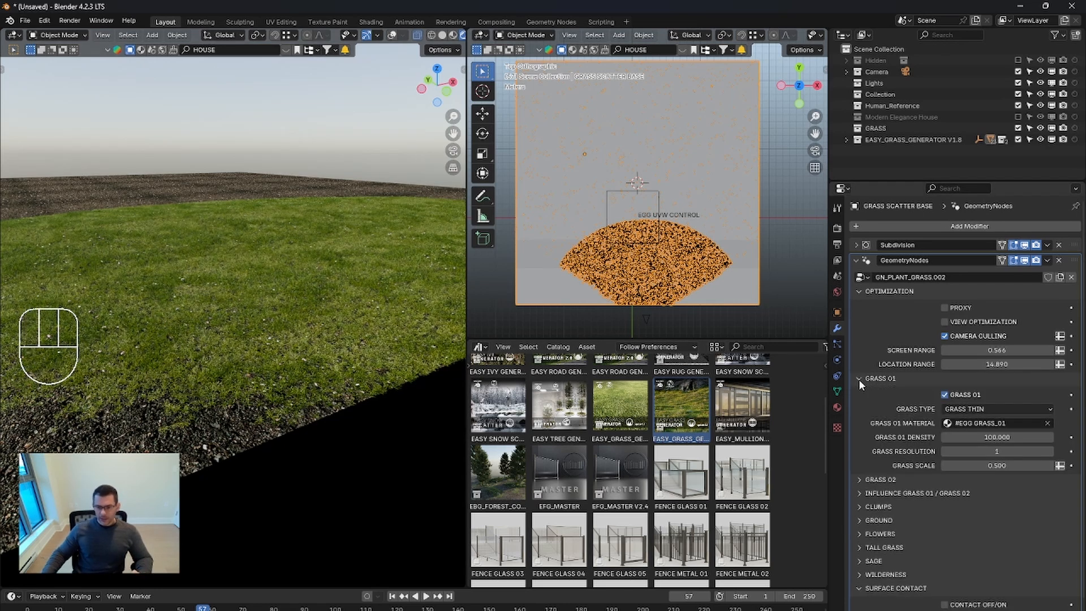
pyautogui.click(859, 379)
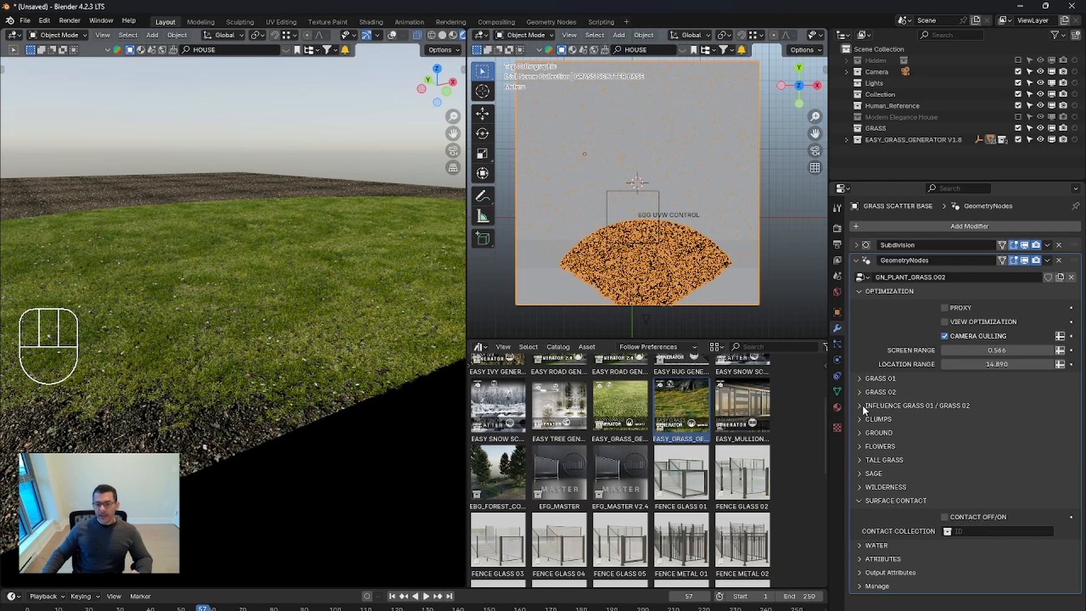
pyautogui.click(862, 396)
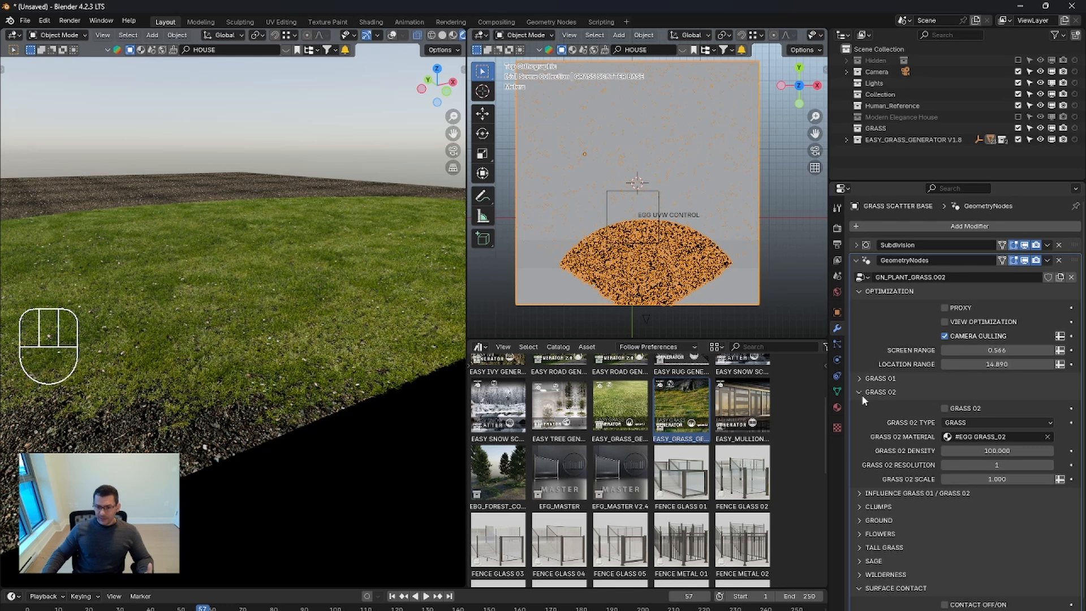
pyautogui.click(944, 408)
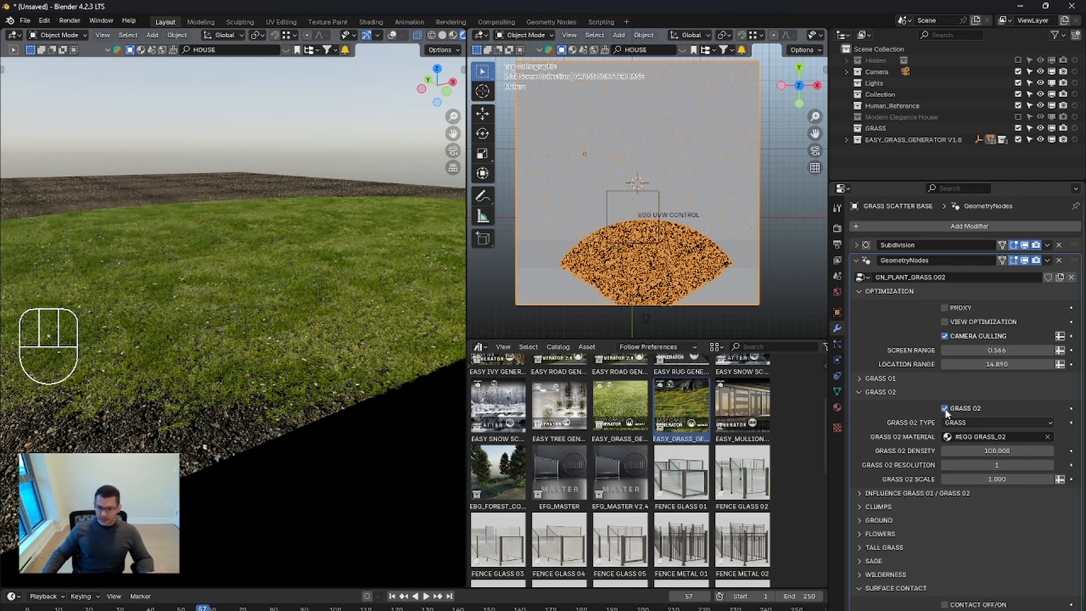
pyautogui.click(858, 393)
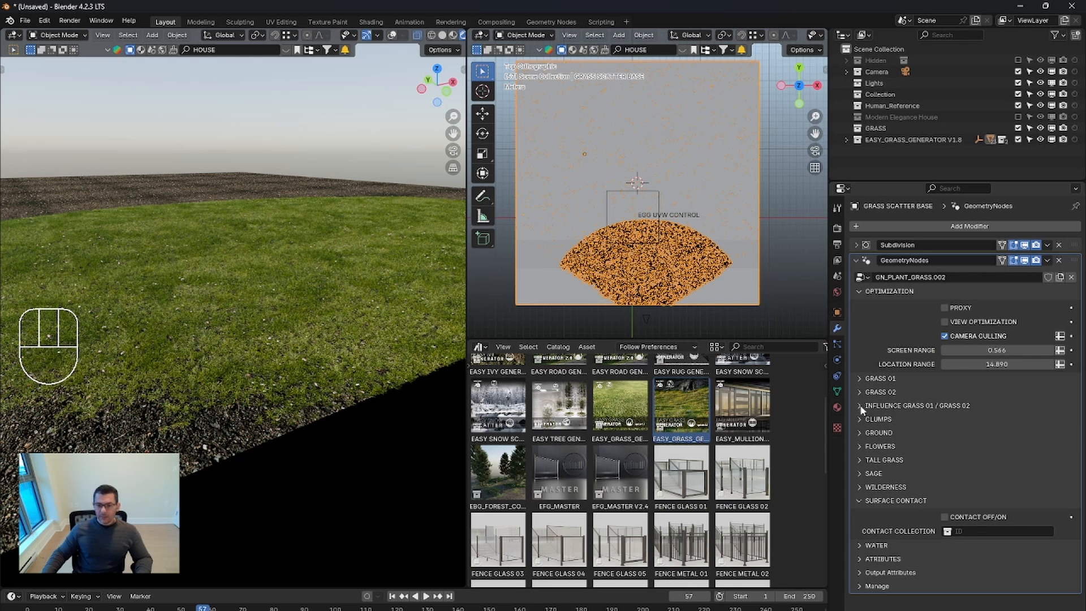
# Step: Set the Grass 01 / Grass 02 Influence Offset to -2.030 and return the perspective viewport to Solid shading
pyautogui.click(860, 406)
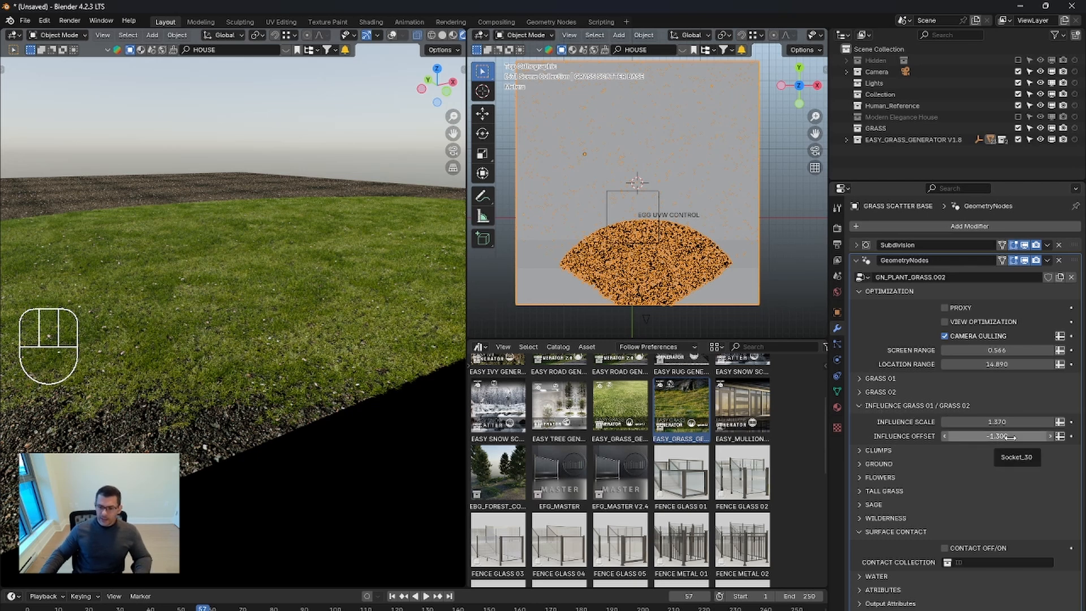
pyautogui.moveTo(1010, 436); pyautogui.dragTo(970, 437)
pyautogui.press('z')
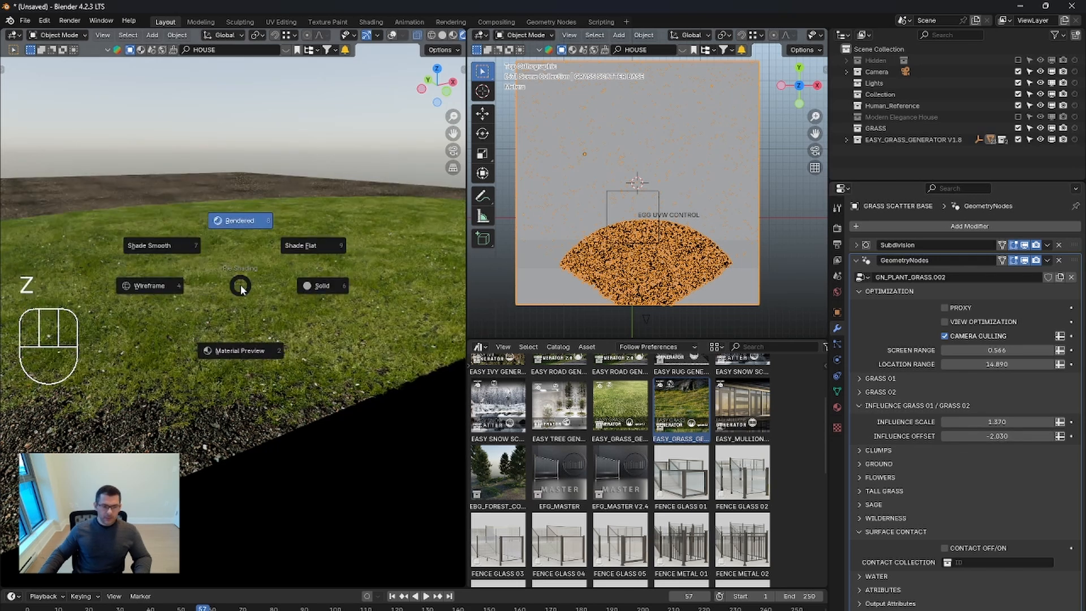
pyautogui.click(309, 297)
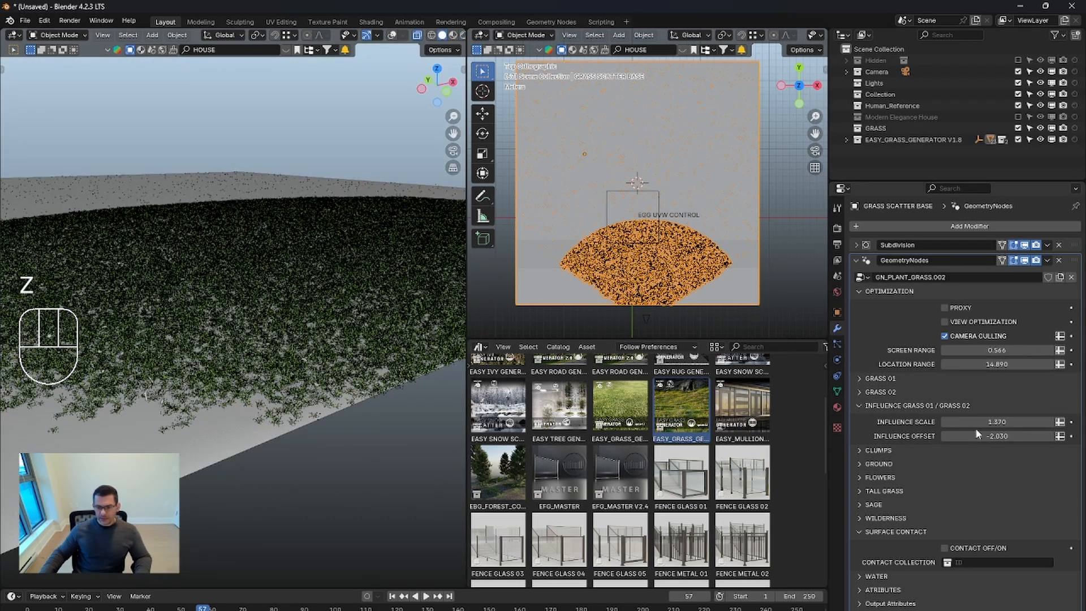
pyautogui.moveTo(999, 438); pyautogui.dragTo(967, 436)
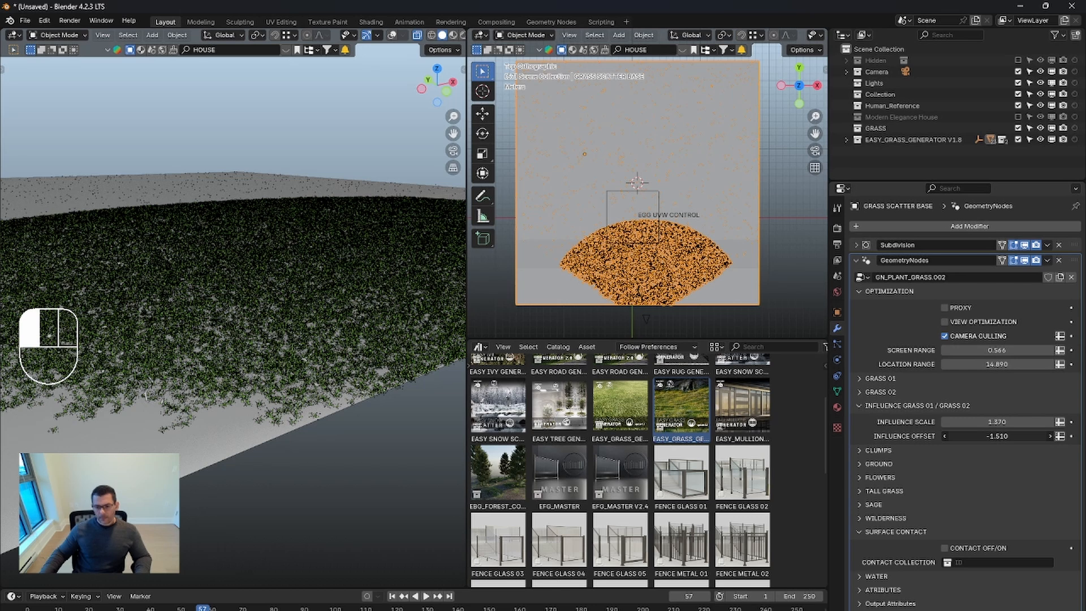
pyautogui.moveTo(1001, 440); pyautogui.dragTo(984, 440)
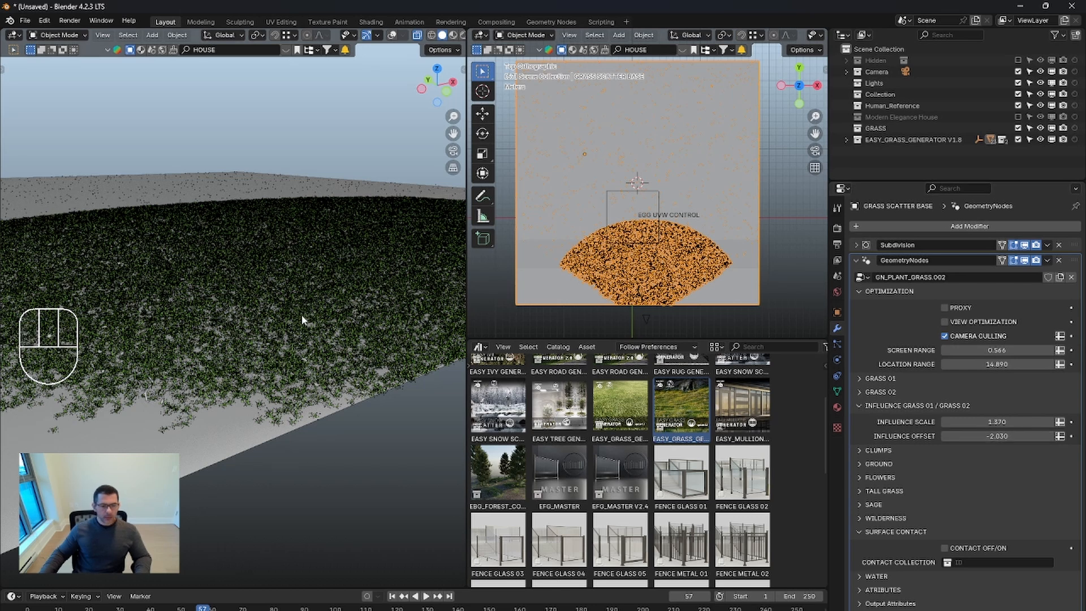
# Step: Widen the perspective viewport, enter Edit Mode on the grass scatter base and show the viewport overlays
pyautogui.moveTo(302, 320); pyautogui.dragTo(303, 319, button='middle')
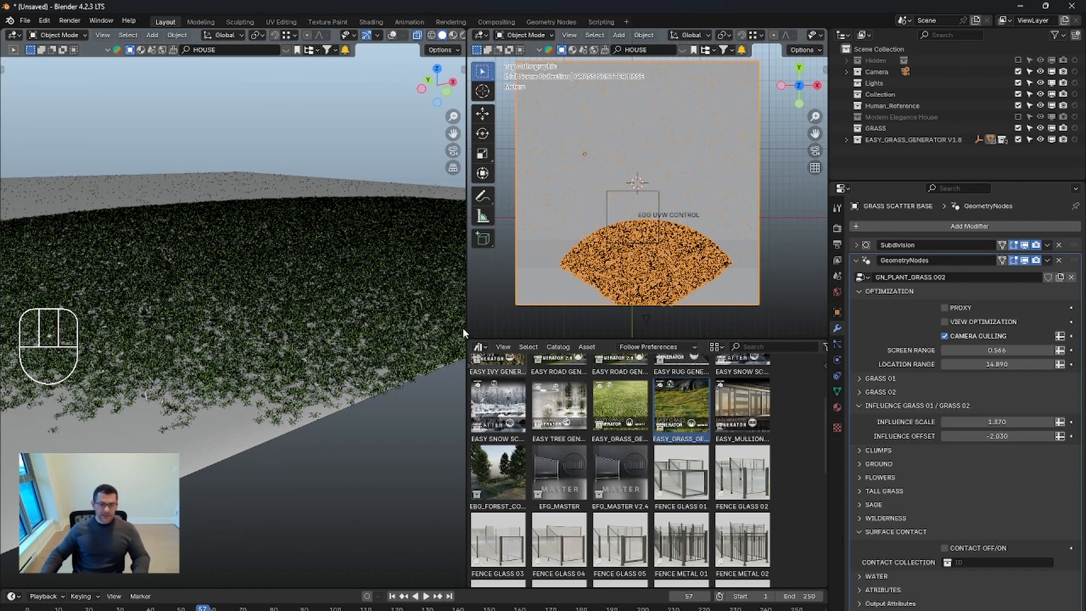
pyautogui.moveTo(467, 327); pyautogui.dragTo(657, 327)
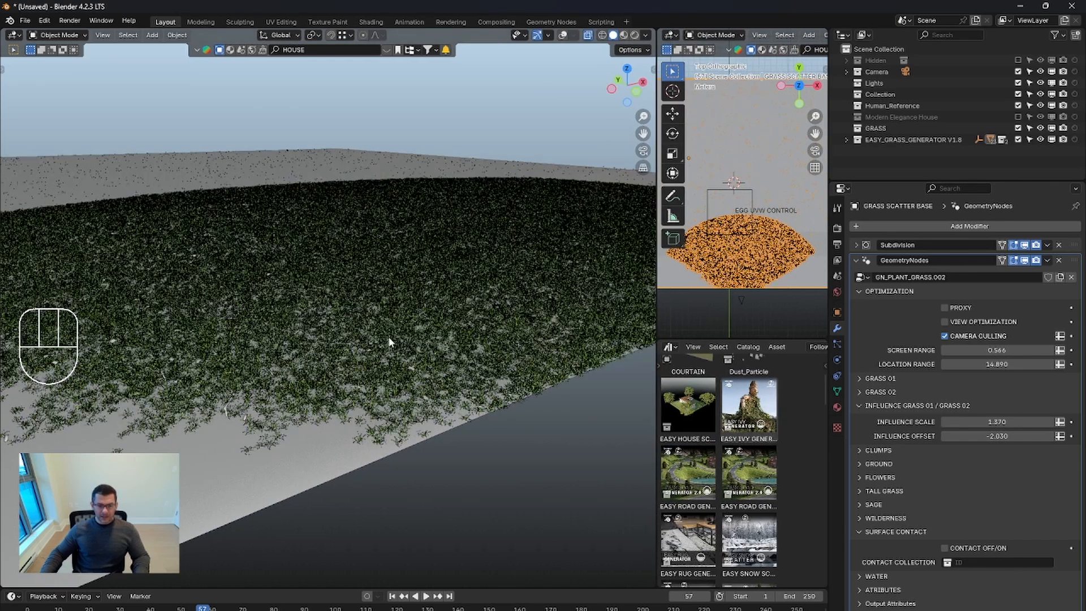
pyautogui.moveTo(388, 350); pyautogui.dragTo(380, 356, button='middle')
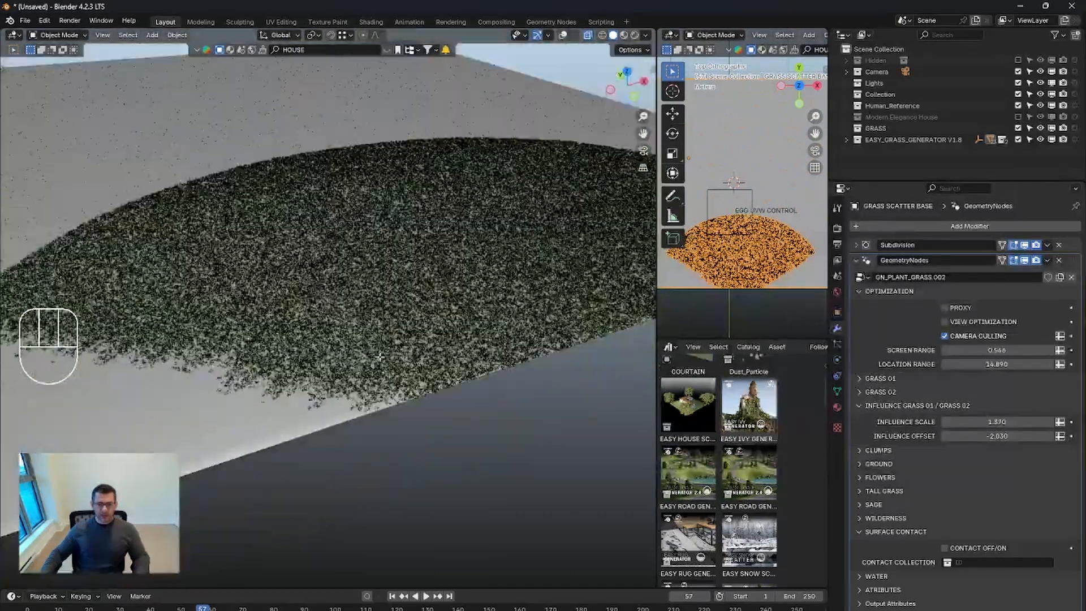
pyautogui.press('Tab')
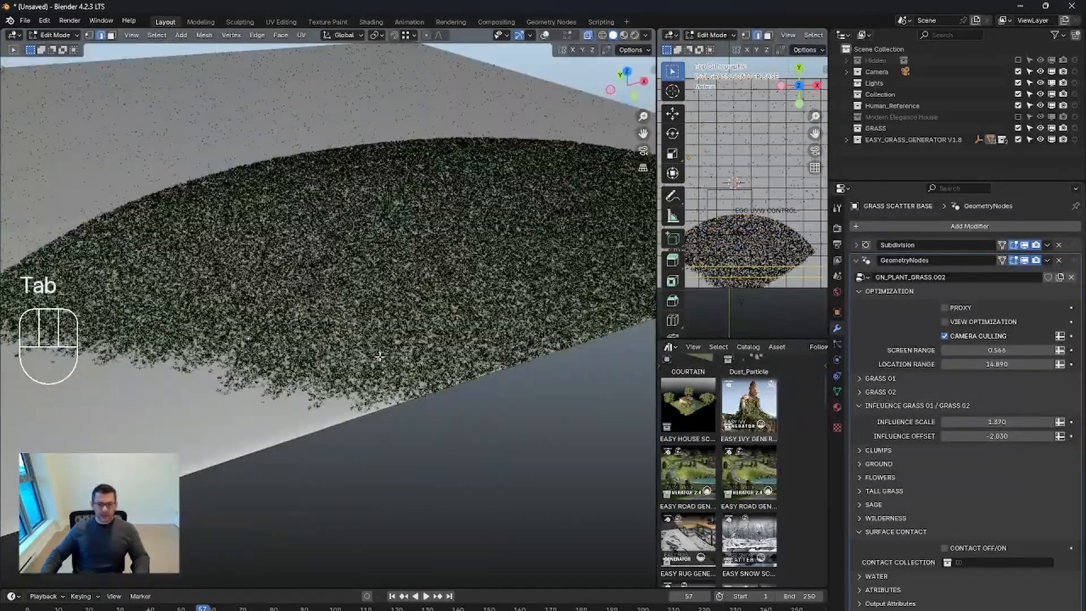
pyautogui.click(545, 36)
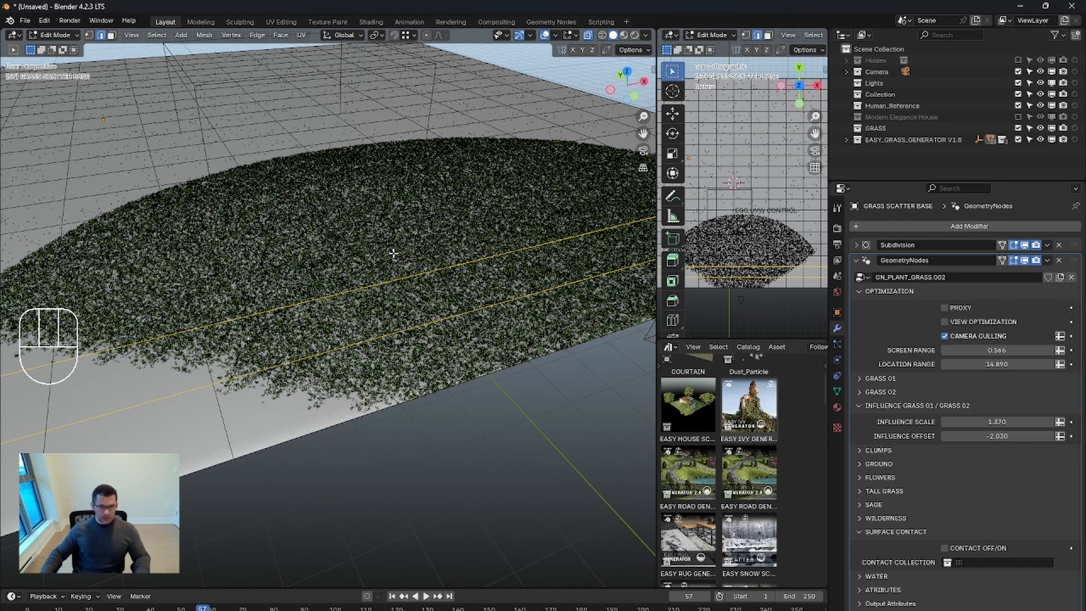
# Step: Separate a rectangular block of faces inside the grass area into its own object and return to Object Mode
pyautogui.press('3')
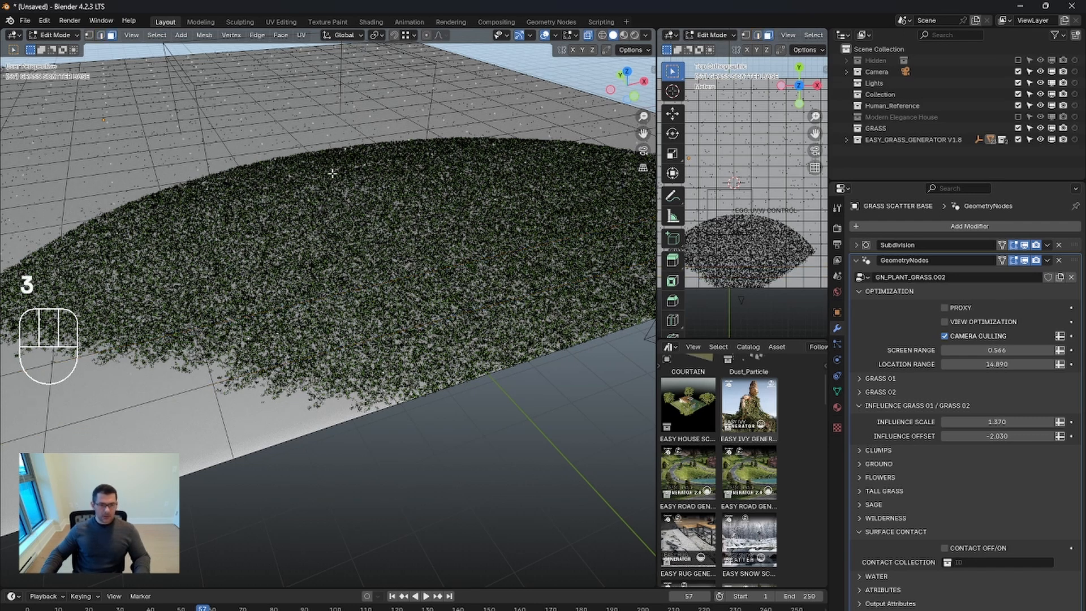
pyautogui.moveTo(392, 179); pyautogui.dragTo(340, 276)
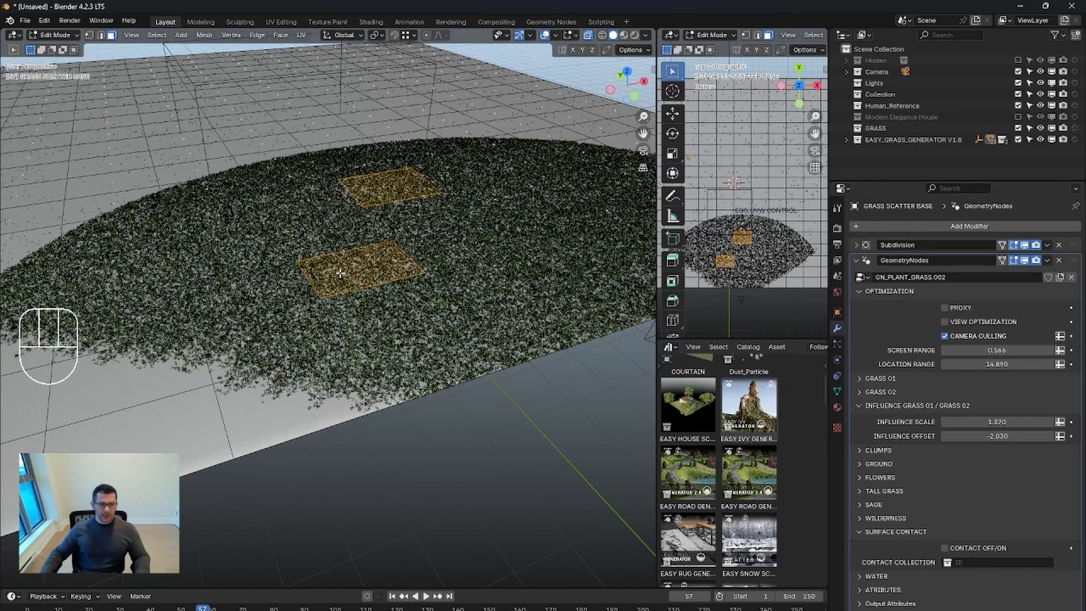
pyautogui.moveTo(465, 174); pyautogui.dragTo(314, 286)
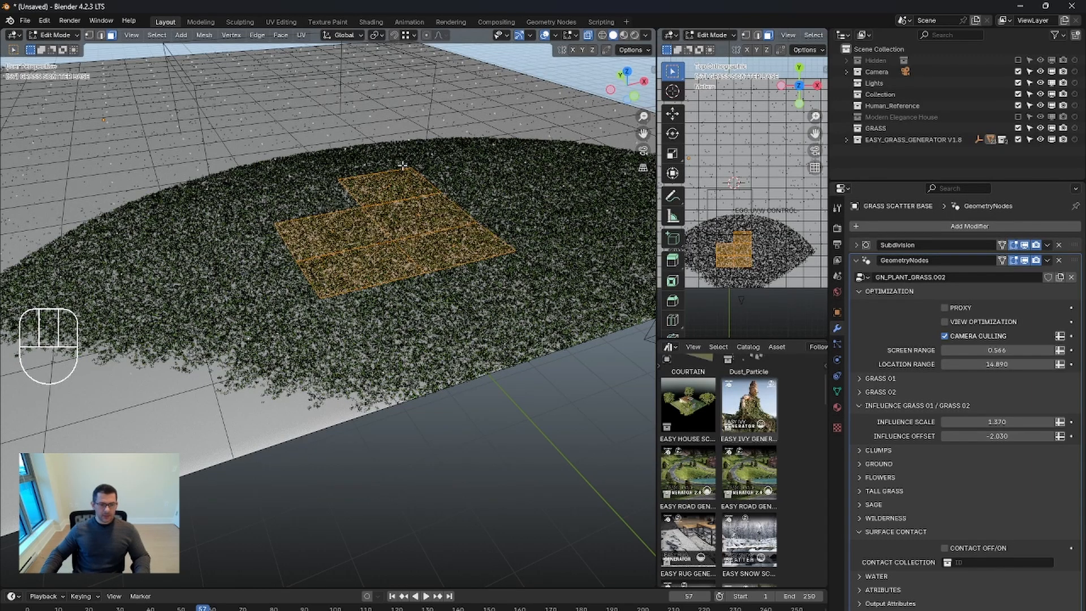
pyautogui.keyDown('ctrl'); pyautogui.moveTo(400, 165); pyautogui.dragTo(376, 201); pyautogui.keyUp('ctrl')
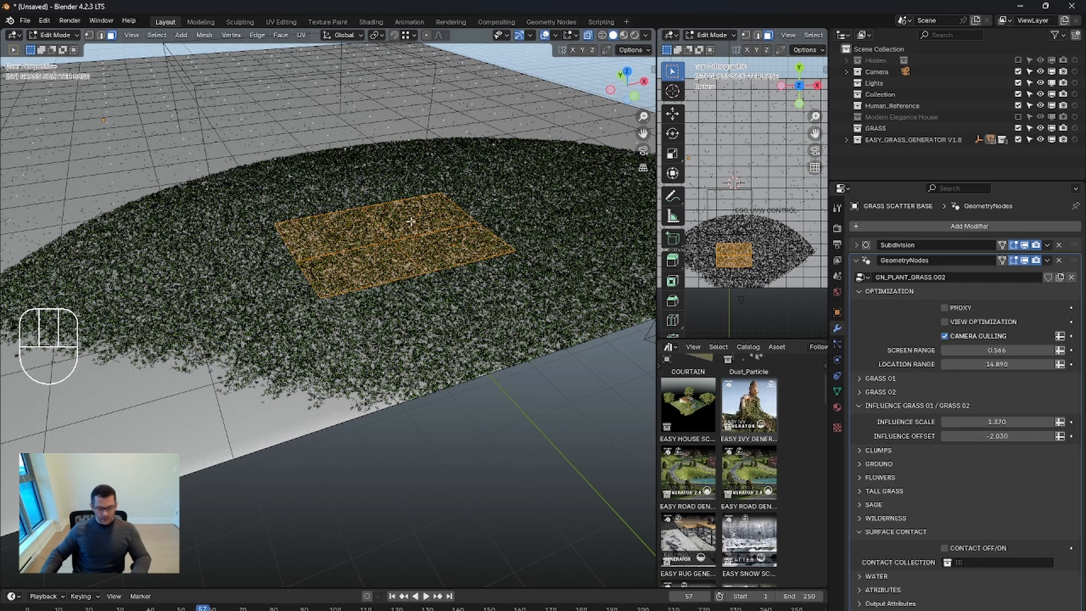
pyautogui.press('p')
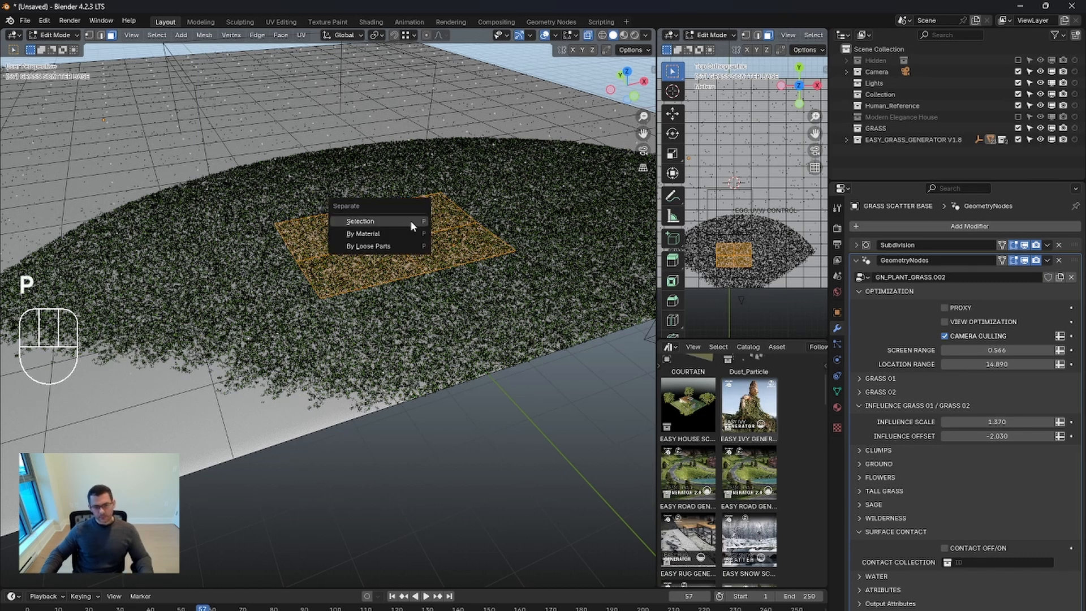
pyautogui.click(410, 220)
pyautogui.press('Tab')
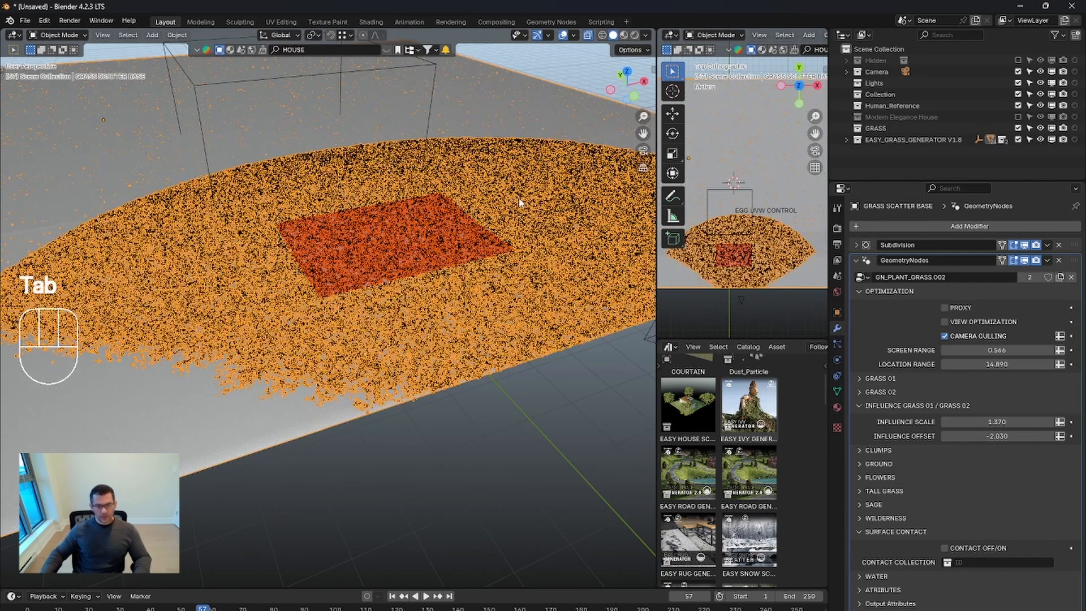
# Step: Enable View Optimization and Proxy on the large grass scatter base and hide it, leaving only the separated patch
pyautogui.click(518, 199)
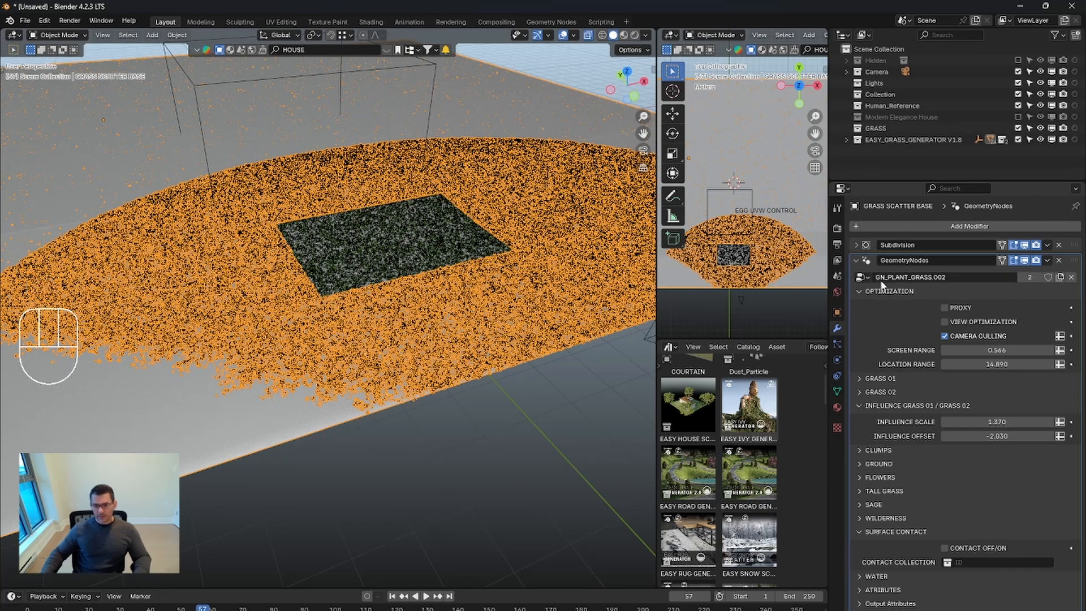
pyautogui.click(946, 321)
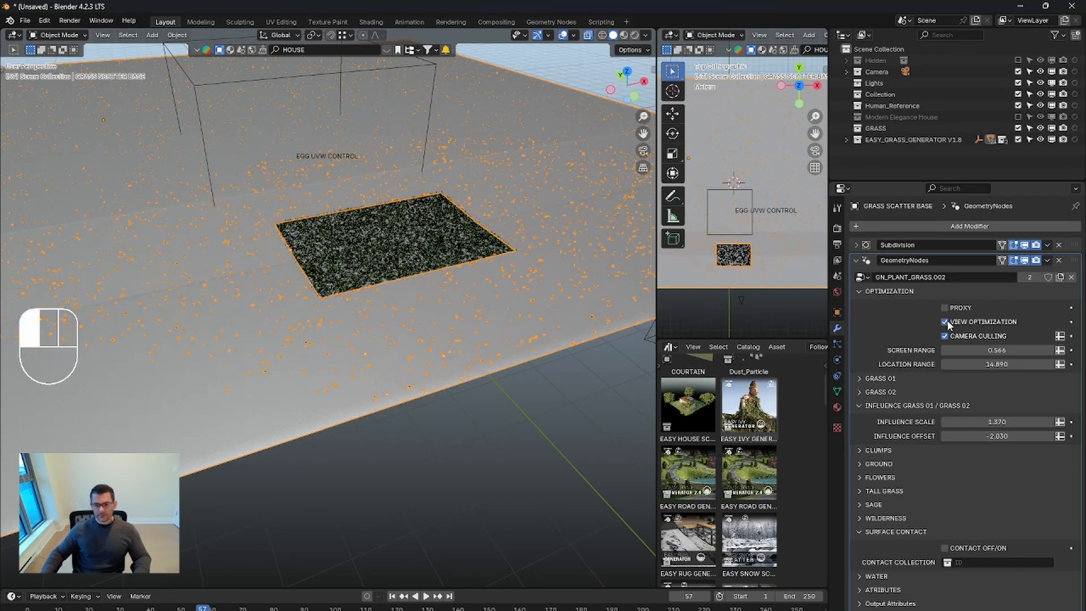
pyautogui.click(403, 244)
pyautogui.scroll(6, 404, 244)
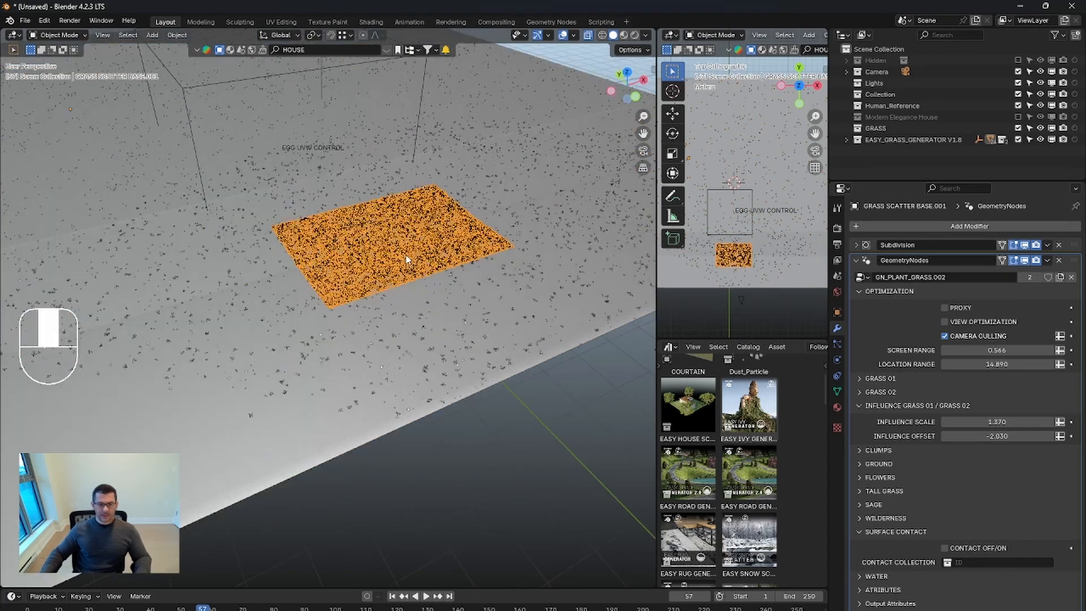
pyautogui.moveTo(368, 269); pyautogui.dragTo(357, 226, button='middle')
pyautogui.click(622, 375)
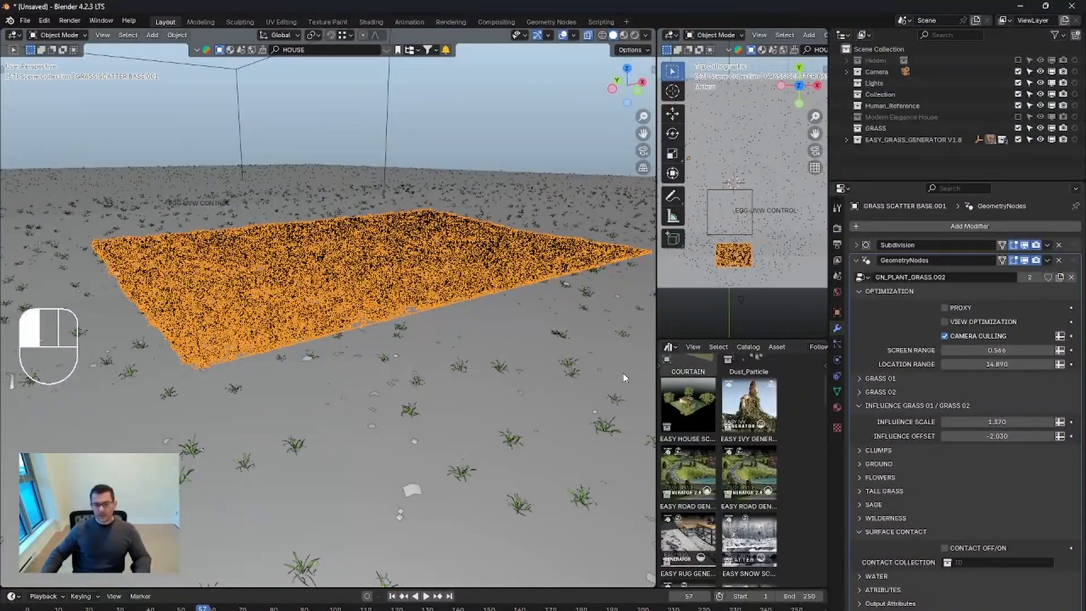
pyautogui.click(945, 309)
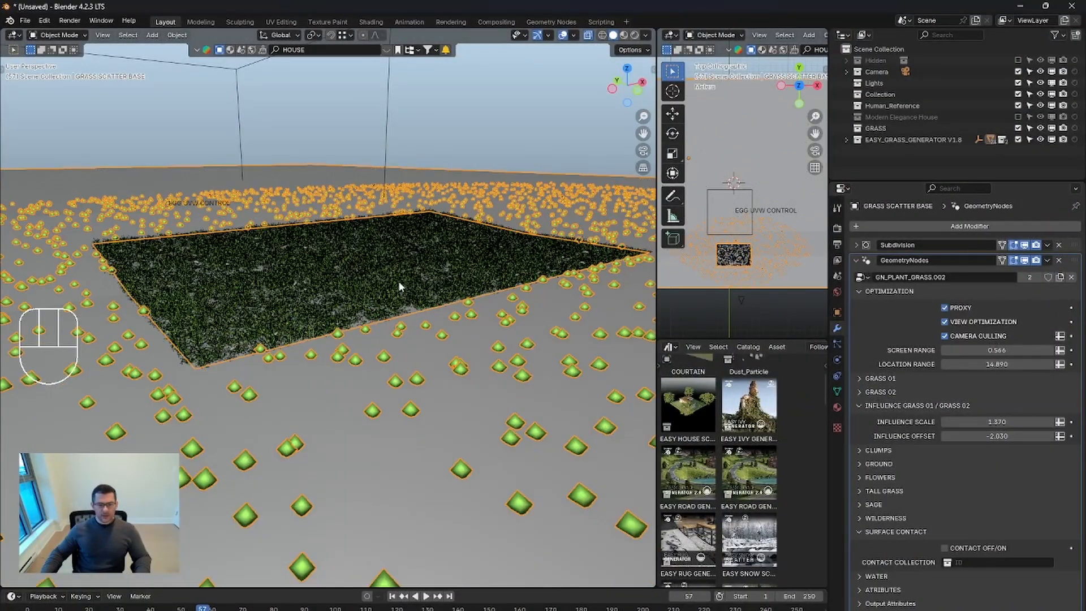
pyautogui.press('h')
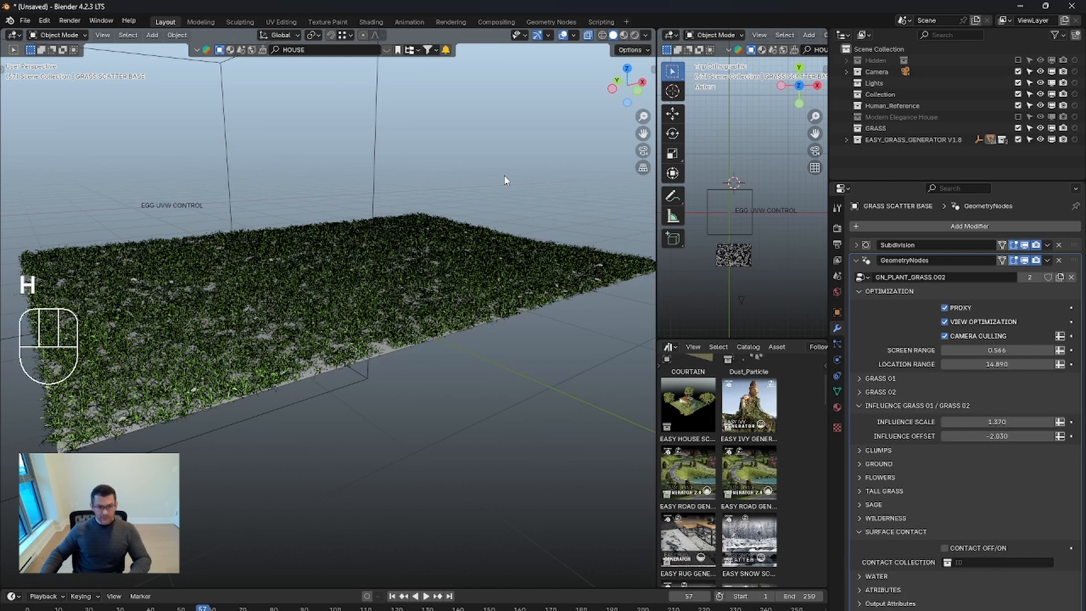
# Step: Select the separated grass patch and show it in Rendered shading with the viewport overlays off
pyautogui.click(379, 286)
pyautogui.moveTo(351, 290); pyautogui.dragTo(398, 329, button='middle')
pyautogui.scroll(-2, 399, 330)
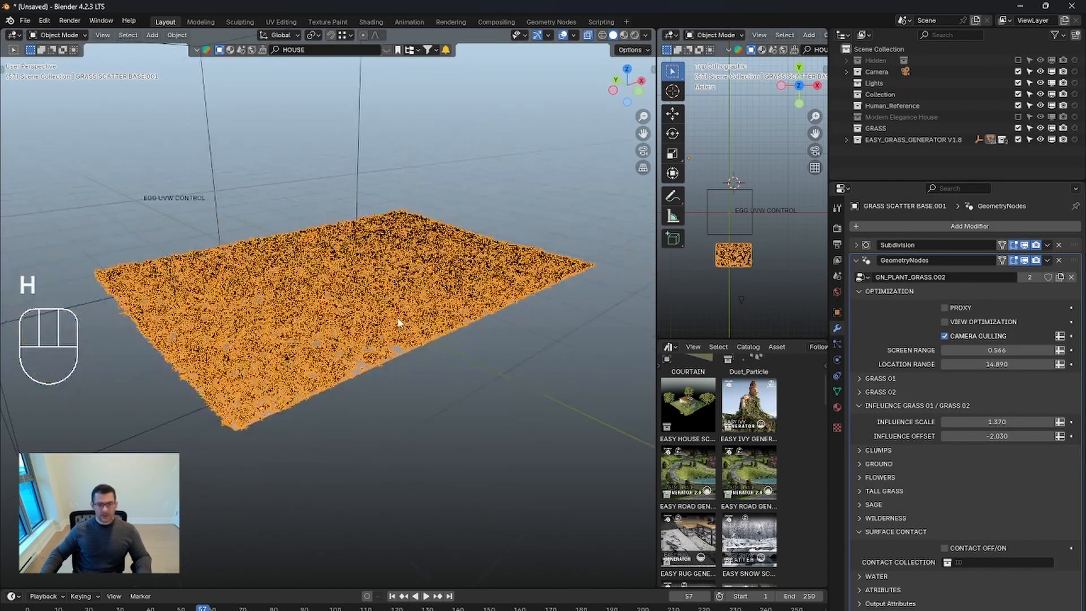
pyautogui.press('z')
pyautogui.click(425, 249)
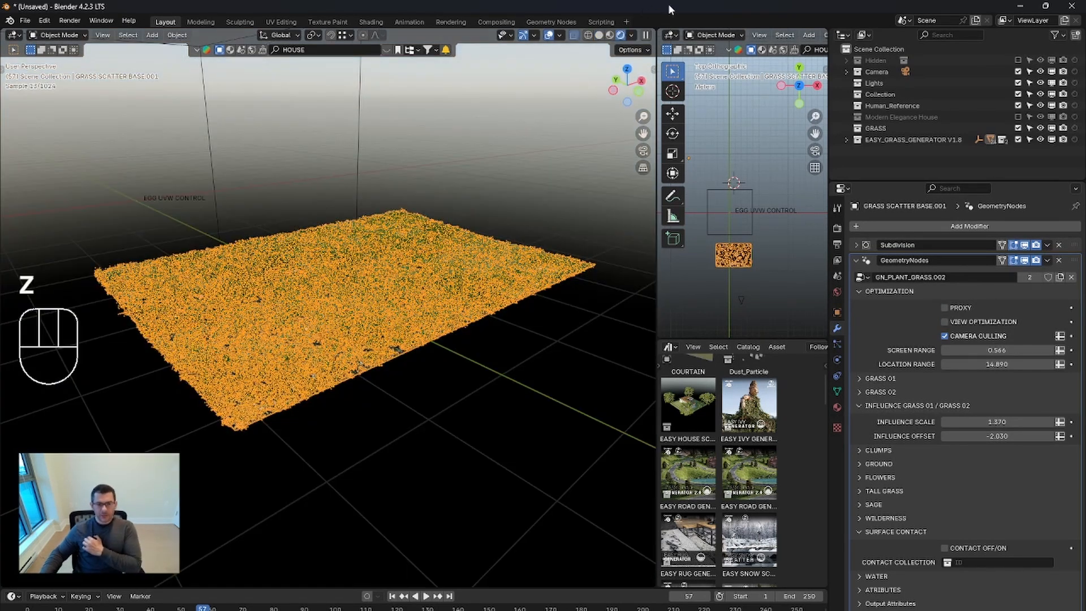
pyautogui.click(548, 35)
pyautogui.click(549, 35)
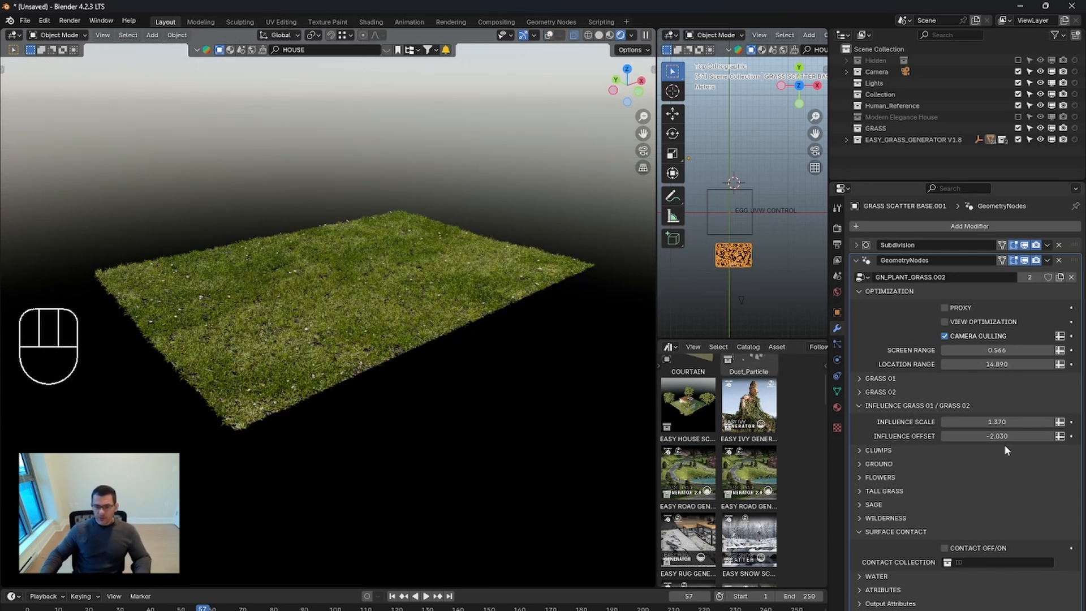
# Step: Expand the Grass 02 and Grass 01 settings of the patch for review
pyautogui.click(861, 392)
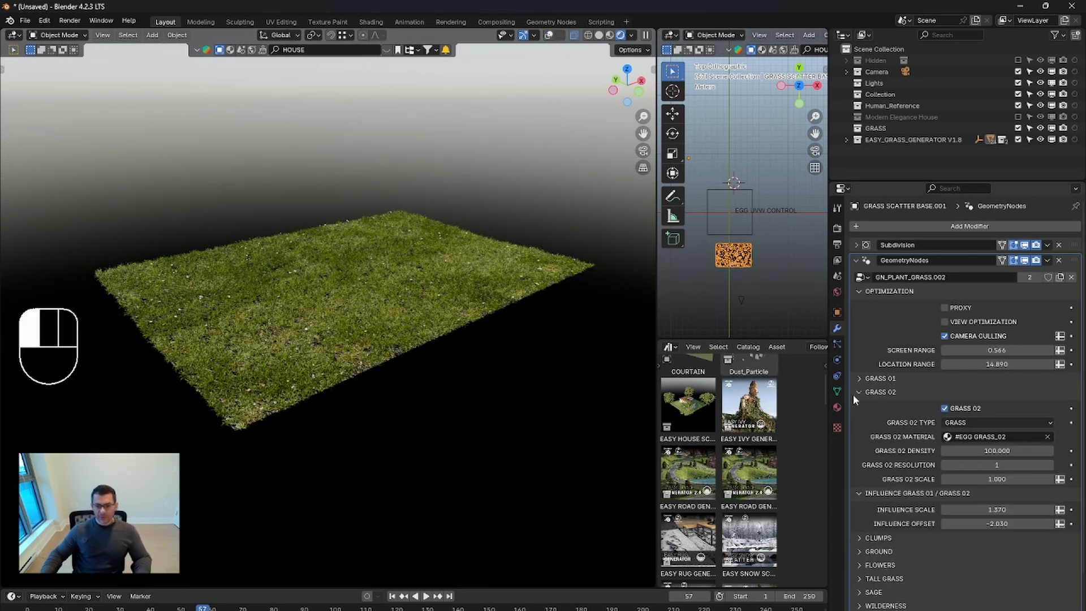
pyautogui.click(860, 392)
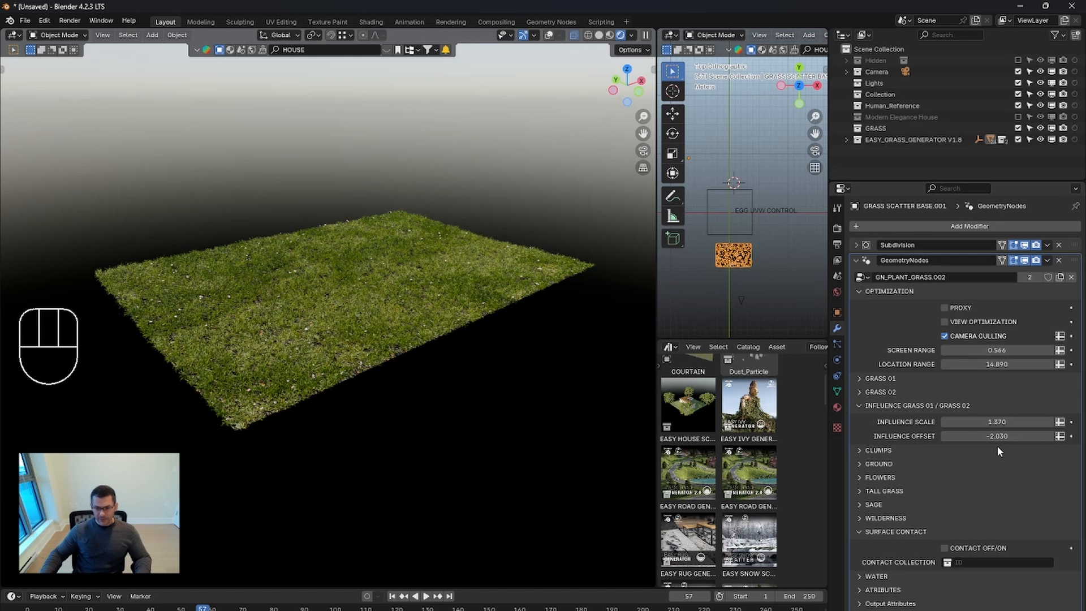
pyautogui.click(861, 392)
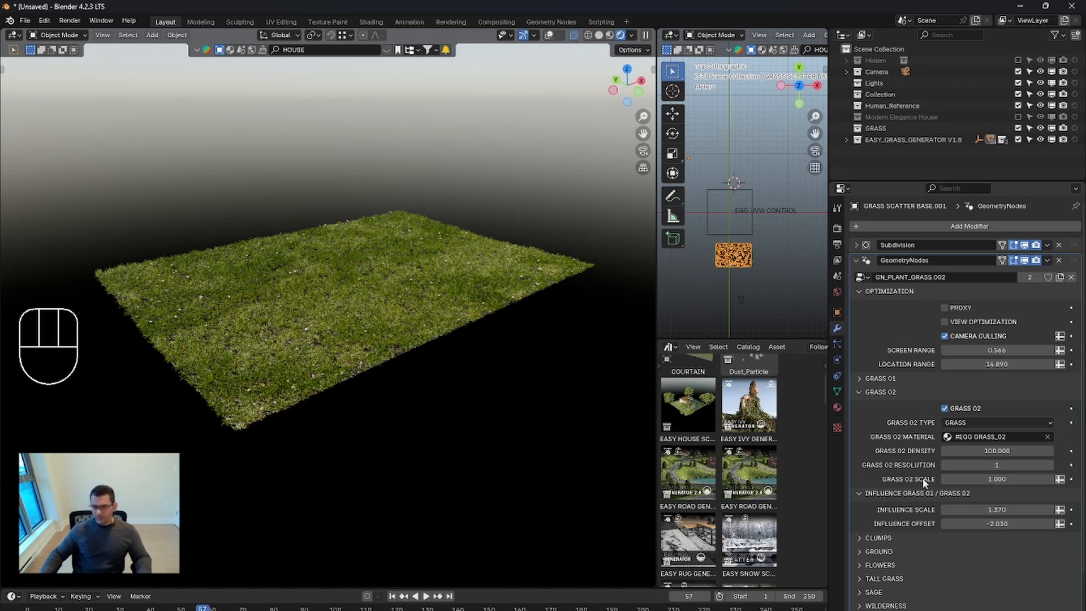
pyautogui.click(858, 377)
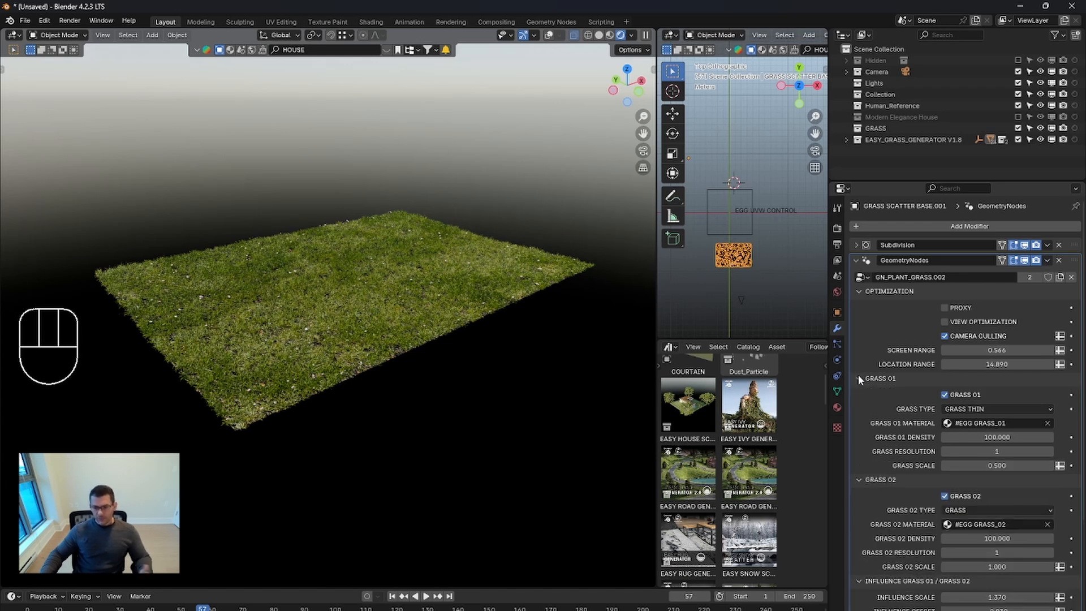
# Step: Try a Grass 01 Density of 20 on the patch and restore it to 100
pyautogui.click(998, 437)
pyautogui.write('20')
pyautogui.press('Return')
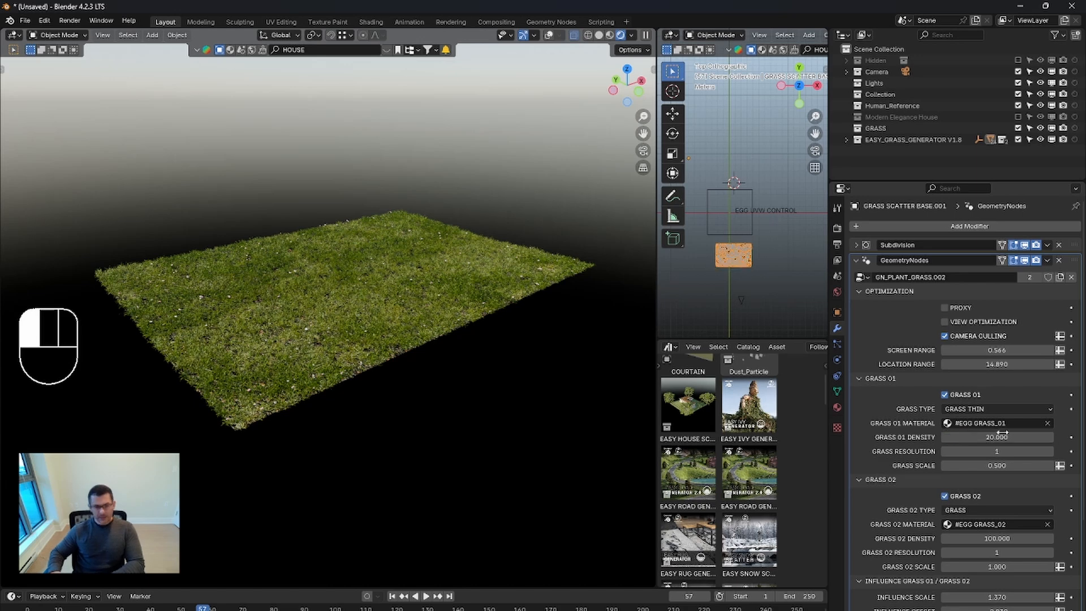
pyautogui.click(1009, 438)
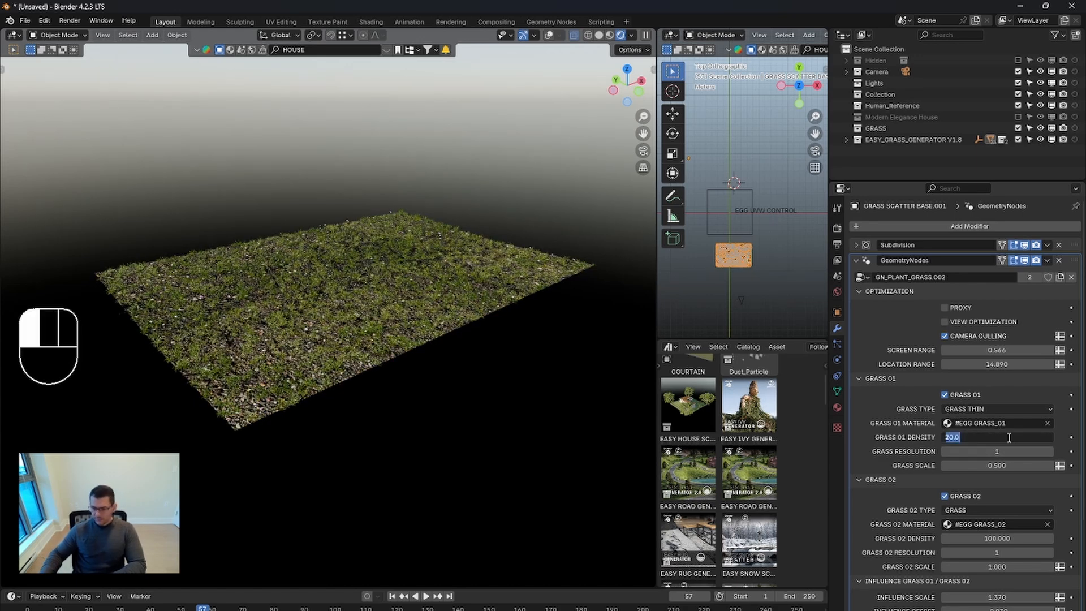
pyautogui.write('100')
pyautogui.press('Return')
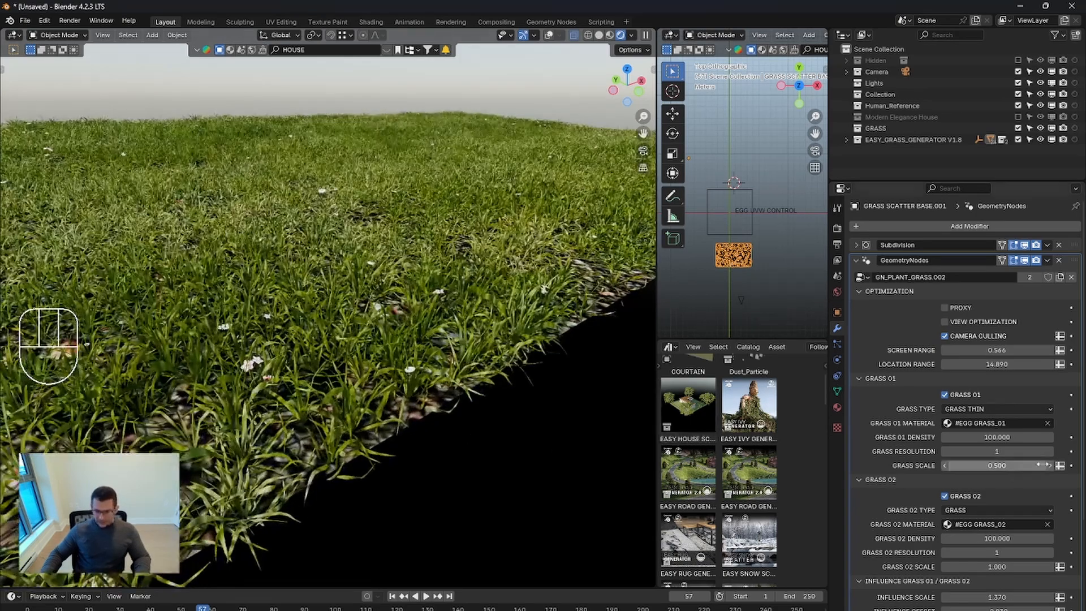
# Step: Try a Grass 01 Resolution of 0, restore it to 1, and test the Grass Scale, keeping 0.500
pyautogui.click(943, 452)
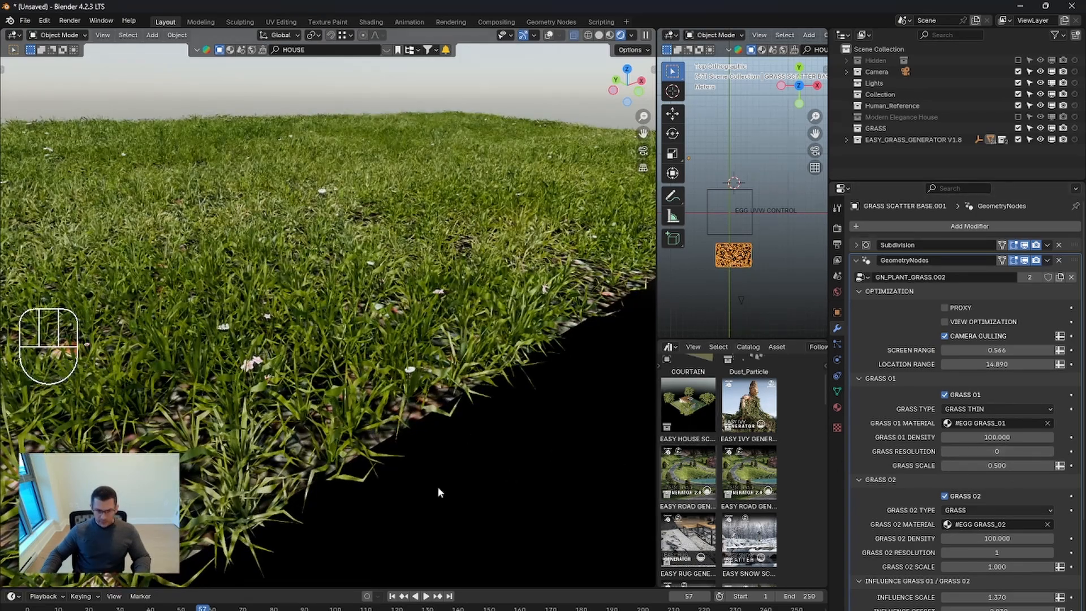
pyautogui.click(1049, 453)
pyautogui.press('KP_0')
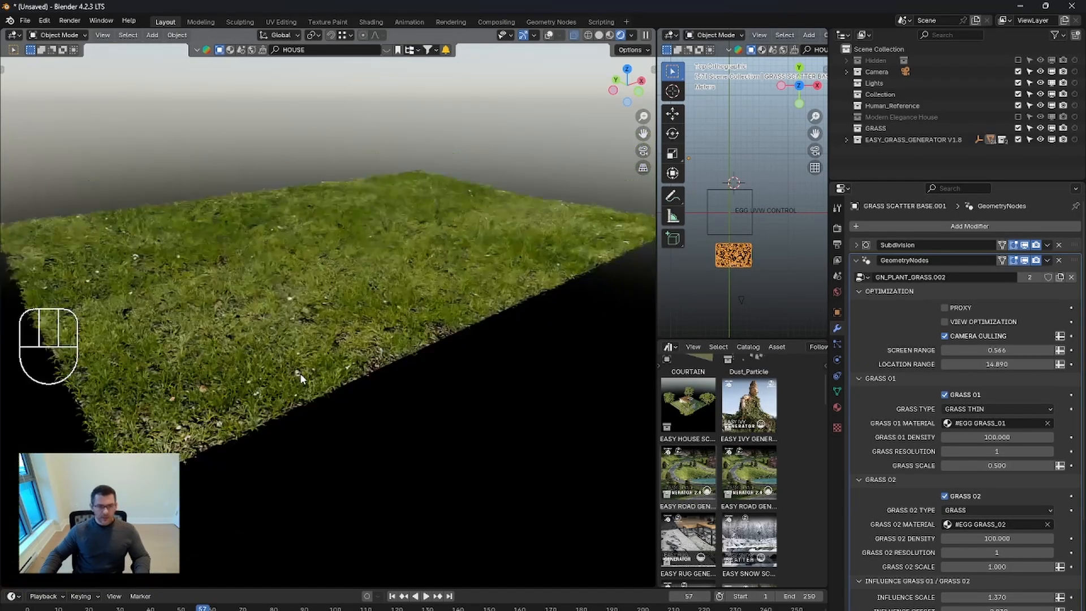
pyautogui.keyDown('shift'); pyautogui.moveTo(300, 374); pyautogui.dragTo(324, 398, button='middle'); pyautogui.keyUp('shift')
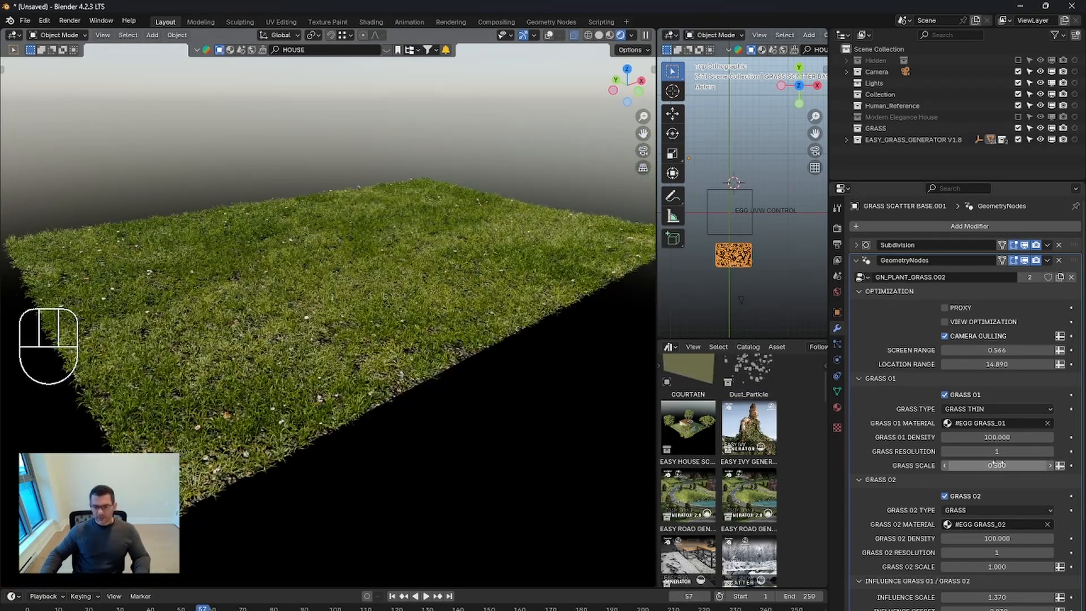
pyautogui.moveTo(996, 464); pyautogui.dragTo(950, 465)
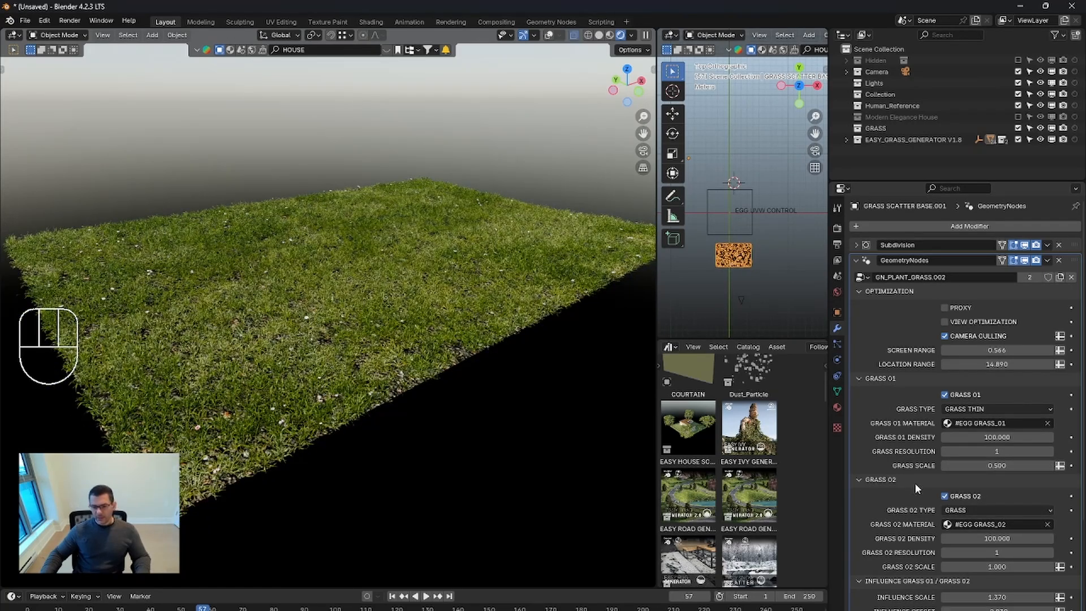
# Step: Collapse the Grass 01 and Grass 02 settings and inspect the whole rendered grass patch
pyautogui.click(860, 379)
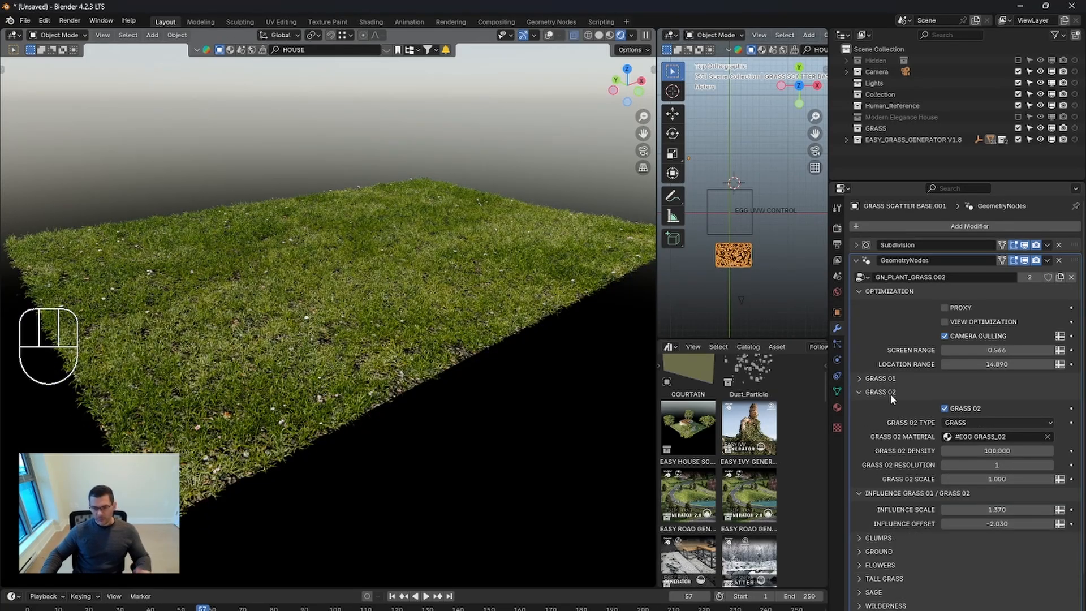
pyautogui.click(339, 374)
pyautogui.scroll(-5, 338, 368)
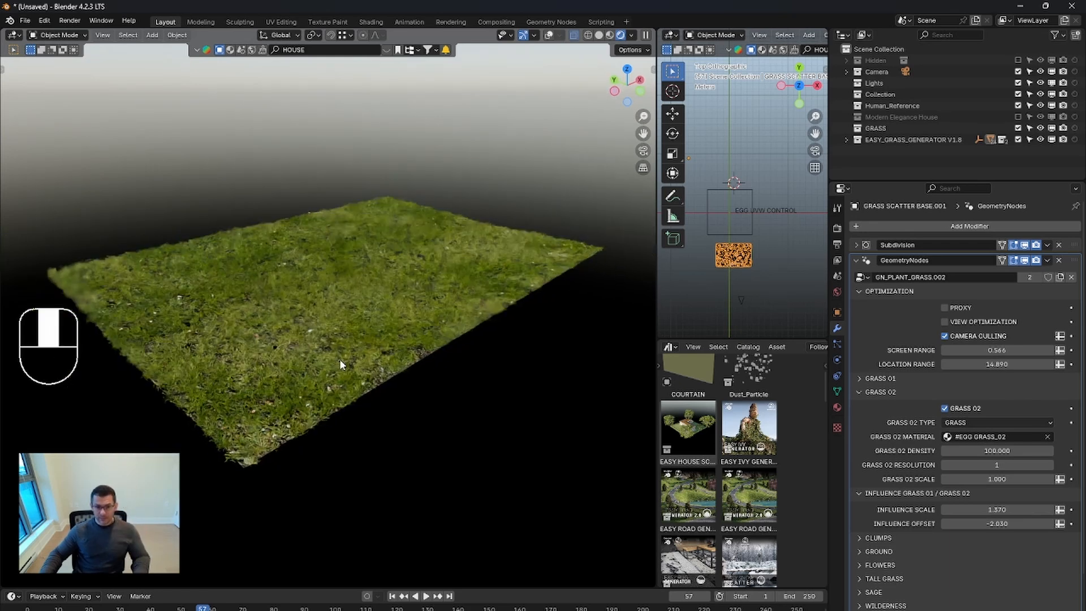
pyautogui.keyDown('shift'); pyautogui.moveTo(339, 358); pyautogui.dragTo(396, 361, button='middle'); pyautogui.keyUp('shift')
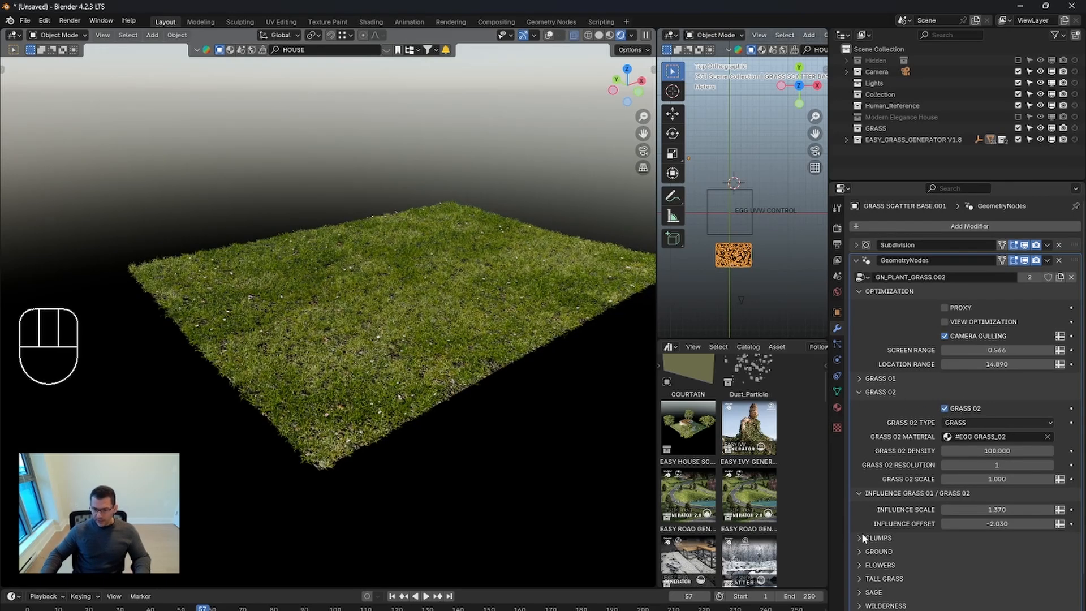
pyautogui.click(858, 391)
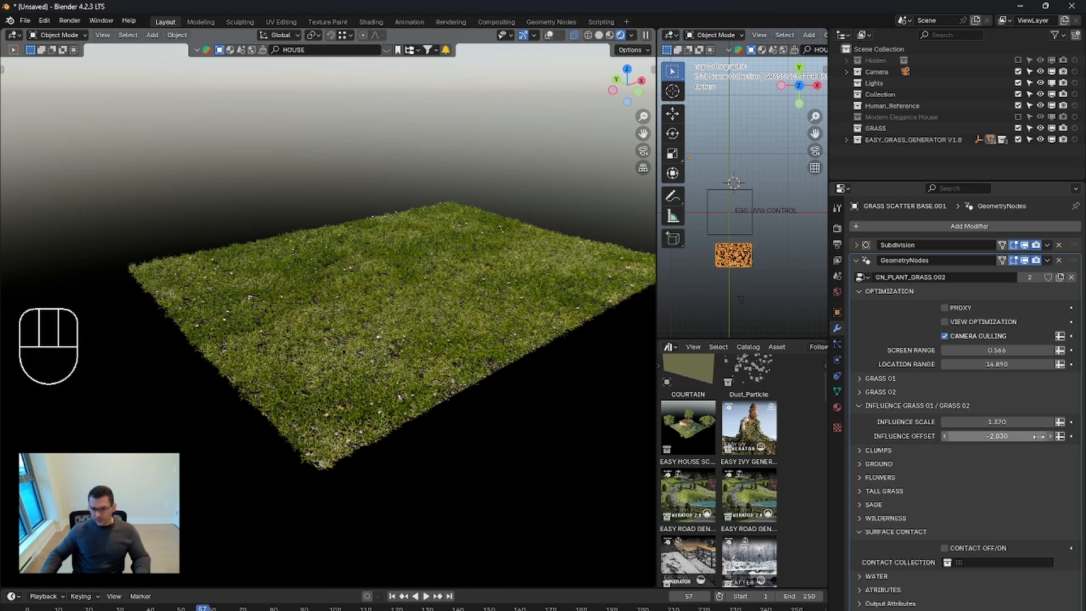
# Step: Set the patch's Influence Offset for Grass 01 / Grass 02 to 0.290 and inspect the resulting mix
pyautogui.moveTo(1002, 435); pyautogui.dragTo(1050, 435)
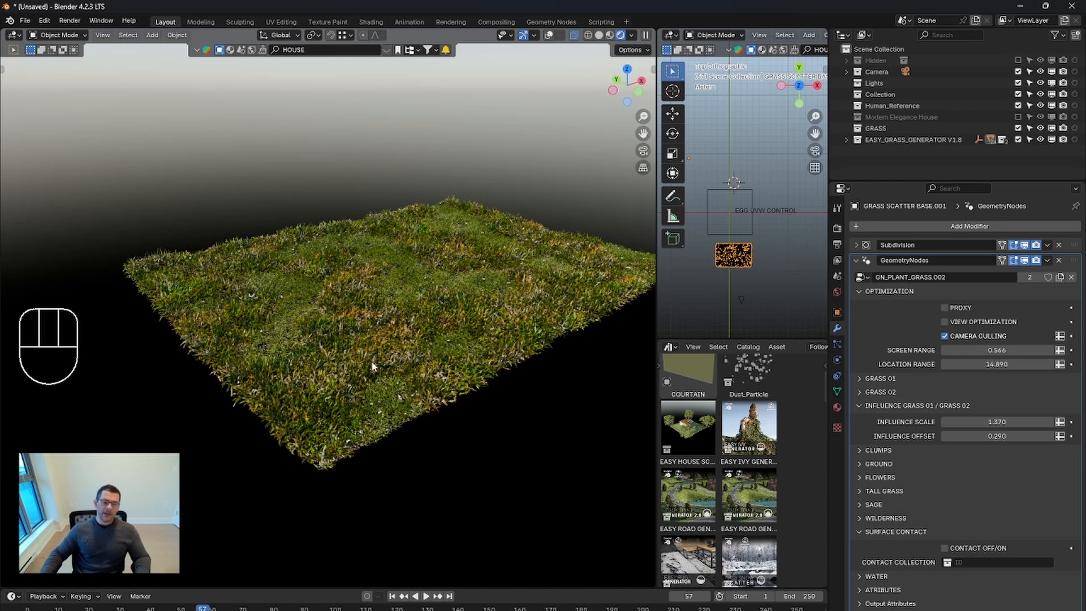
pyautogui.moveTo(286, 348)
pyautogui.mouseDown(button='middle')
pyautogui.moveTo(241, 332)
pyautogui.moveTo(249, 317)
pyautogui.moveTo(269, 339)
pyautogui.mouseUp(button='middle')
# Step: Open the patch's #EGG GRASS_02 material in a Shader Editor beside the rendered view, enlarging the node area
pyautogui.click(837, 407)
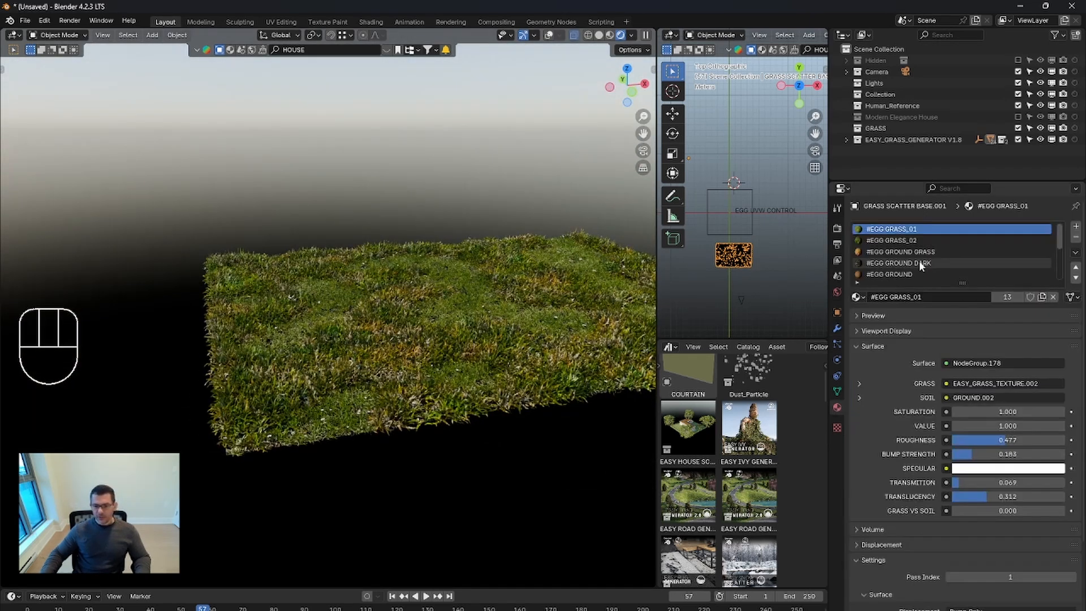
pyautogui.click(912, 241)
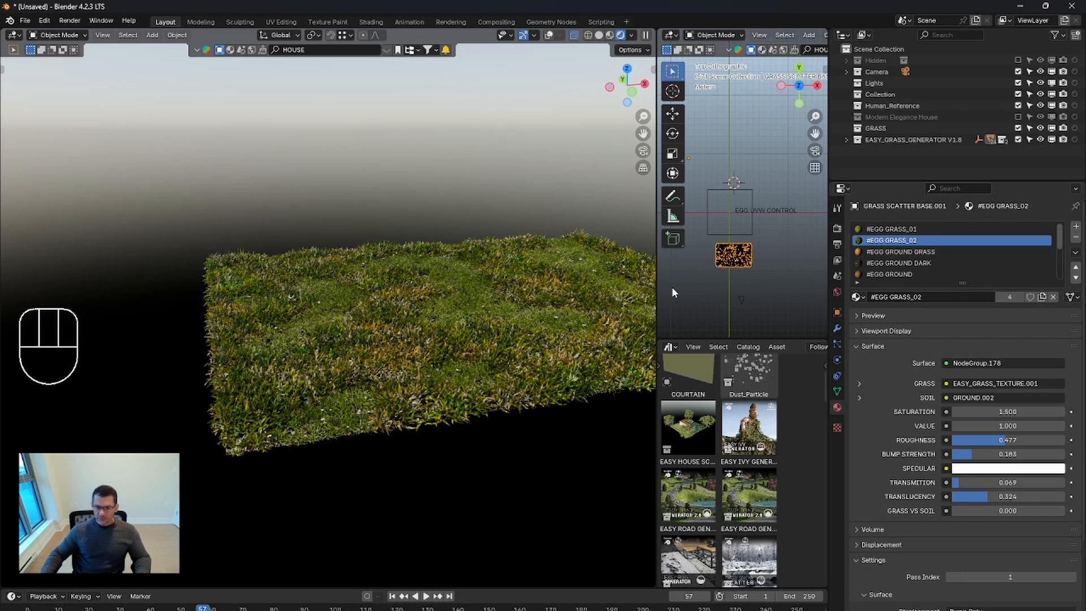
pyautogui.moveTo(654, 304); pyautogui.dragTo(431, 305)
pyautogui.moveTo(280, 345); pyautogui.dragTo(255, 328, button='middle')
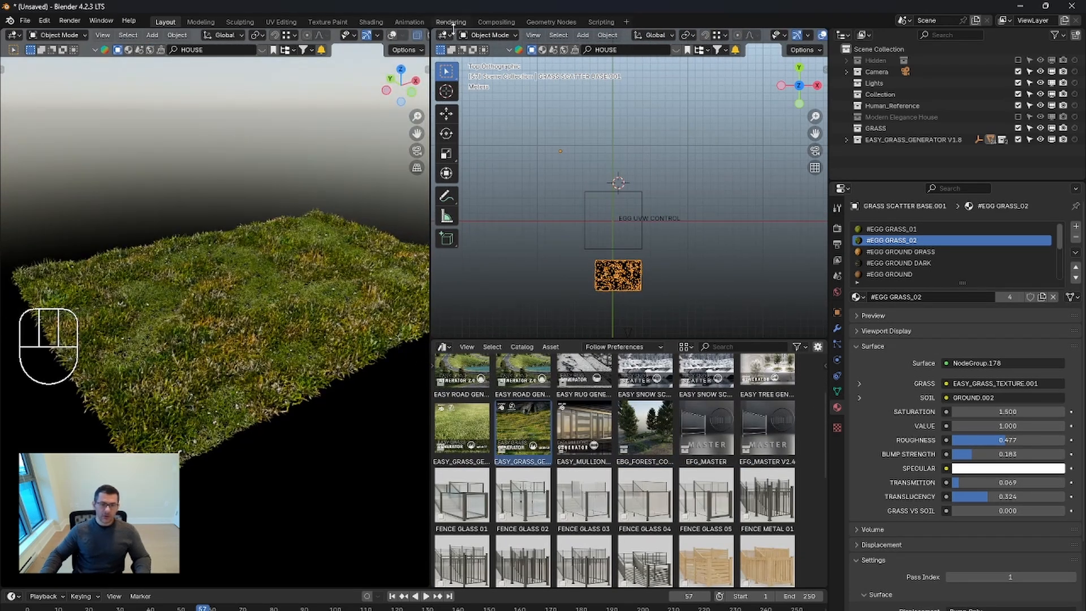
pyautogui.click(446, 34)
pyautogui.click(475, 140)
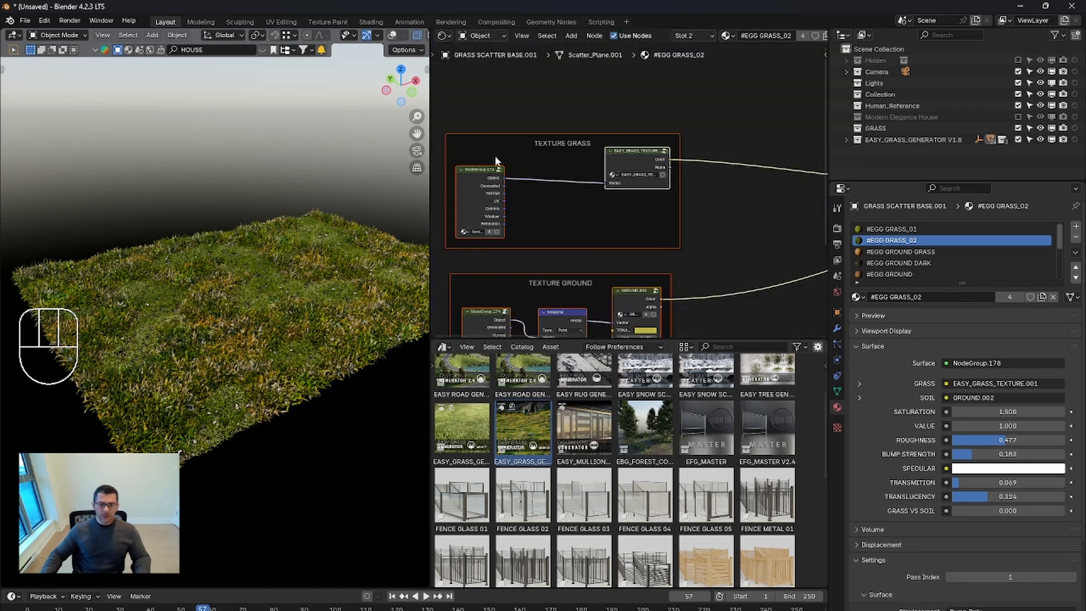
# Step: Enter the EASY_GRASS_TEXTURE.001 node group and unlink the image from its Image Texture node
pyautogui.moveTo(650, 242)
pyautogui.mouseDown(button='middle')
pyautogui.moveTo(610, 163)
pyautogui.moveTo(646, 255)
pyautogui.mouseUp(button='middle')
pyautogui.middleClick(550, 208)
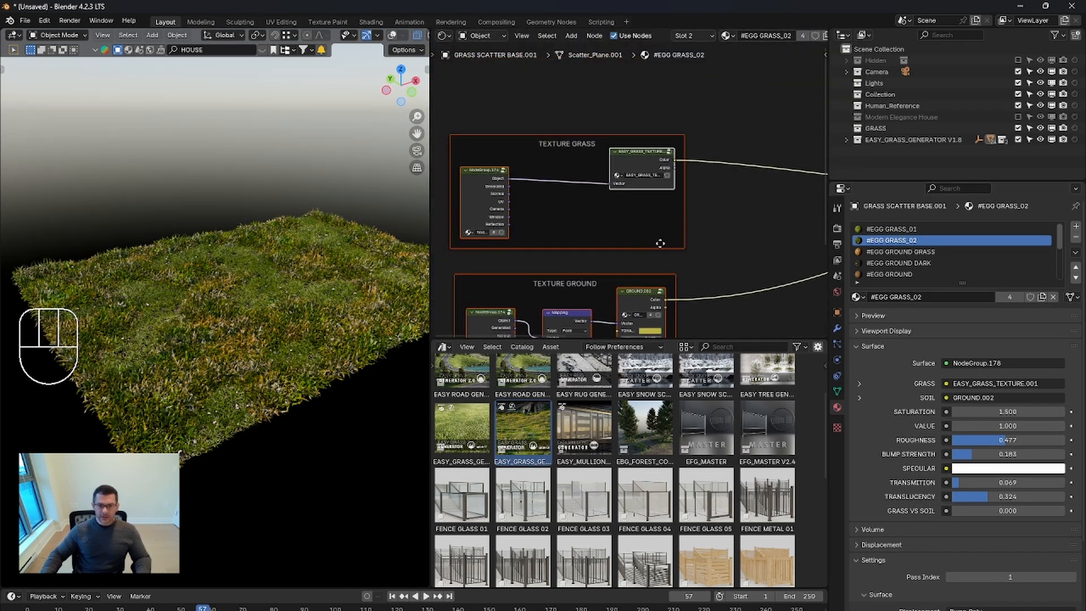
pyautogui.press('Tab')
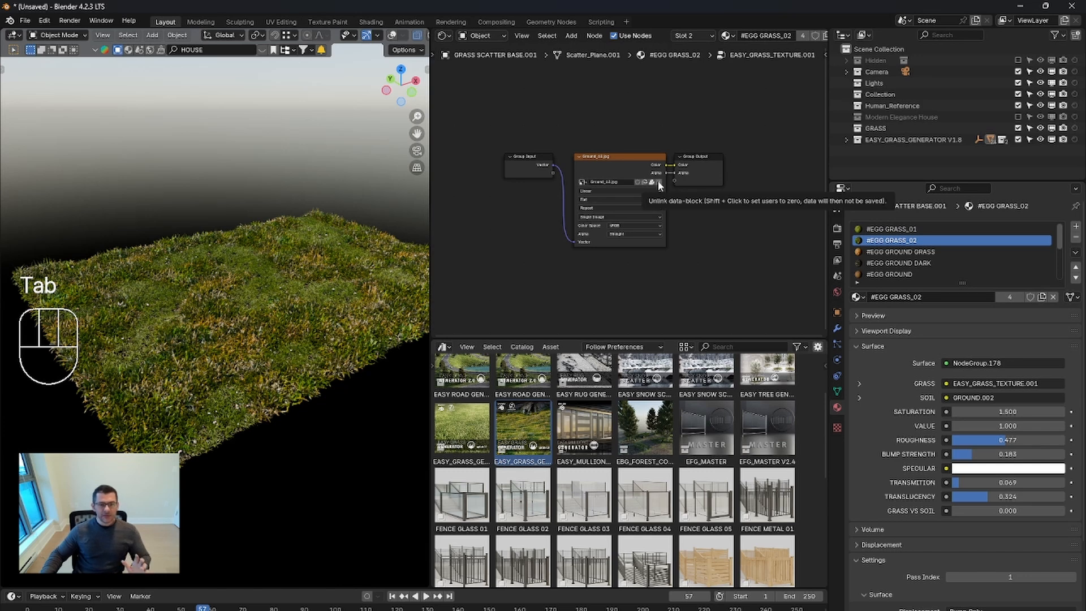
pyautogui.click(657, 182)
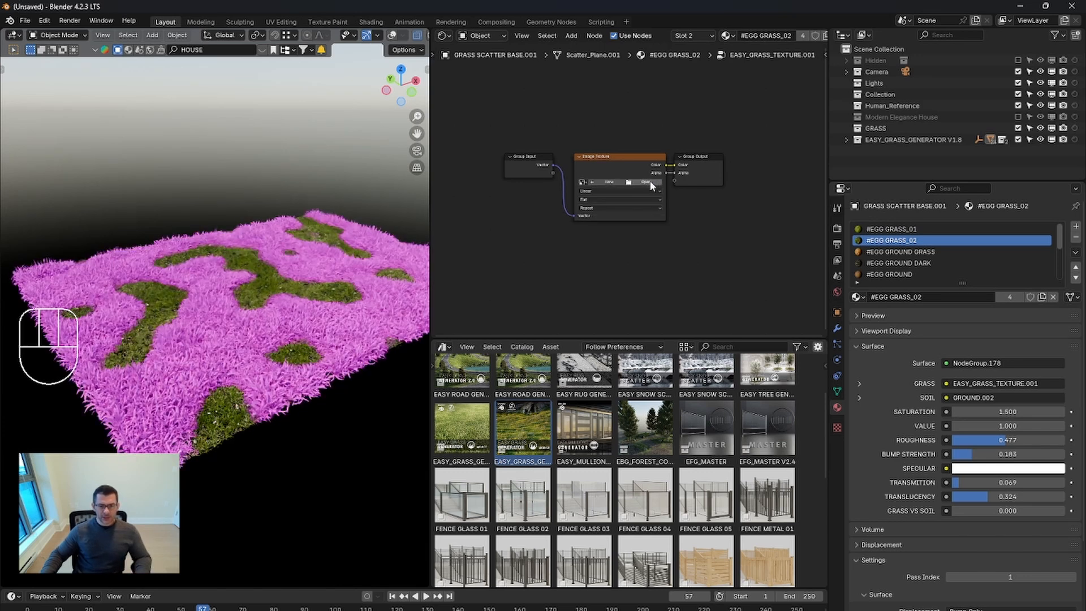
# Step: Load coast_sand_rocks_02_diff_2k.jpg from W:\Textures\Landscaping\2K into the grass Image Texture node
pyautogui.click(645, 182)
pyautogui.scroll(-10, 492, 399)
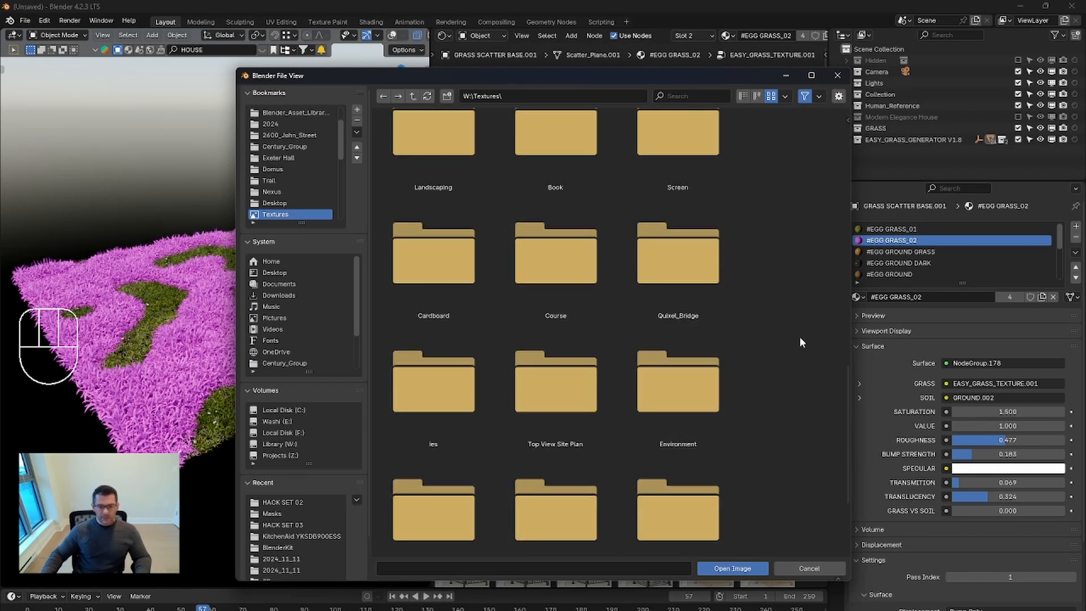
pyautogui.doubleClick(417, 170)
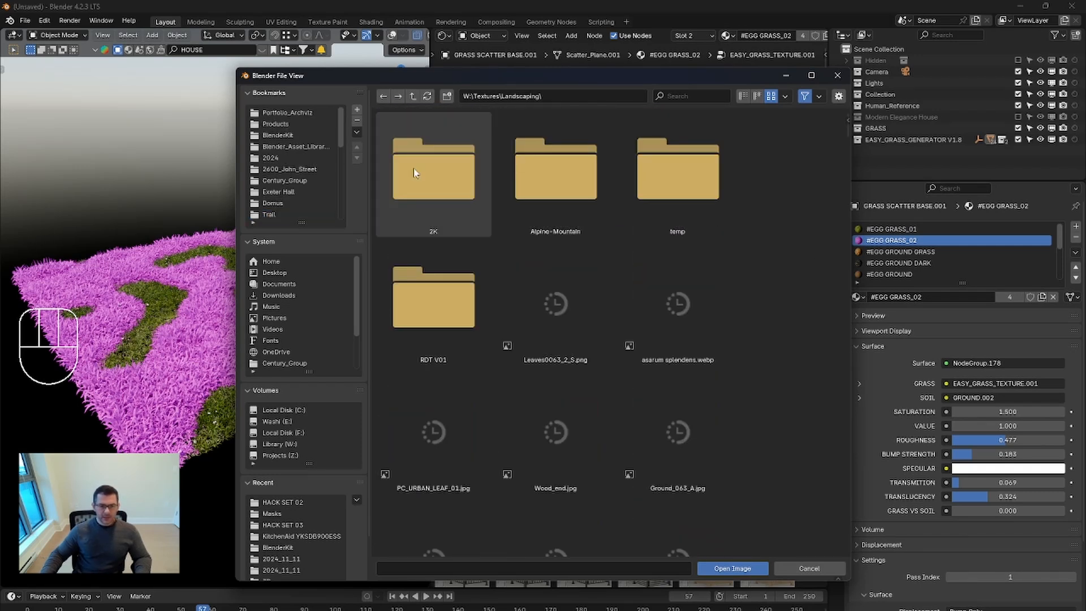
pyautogui.click(442, 180)
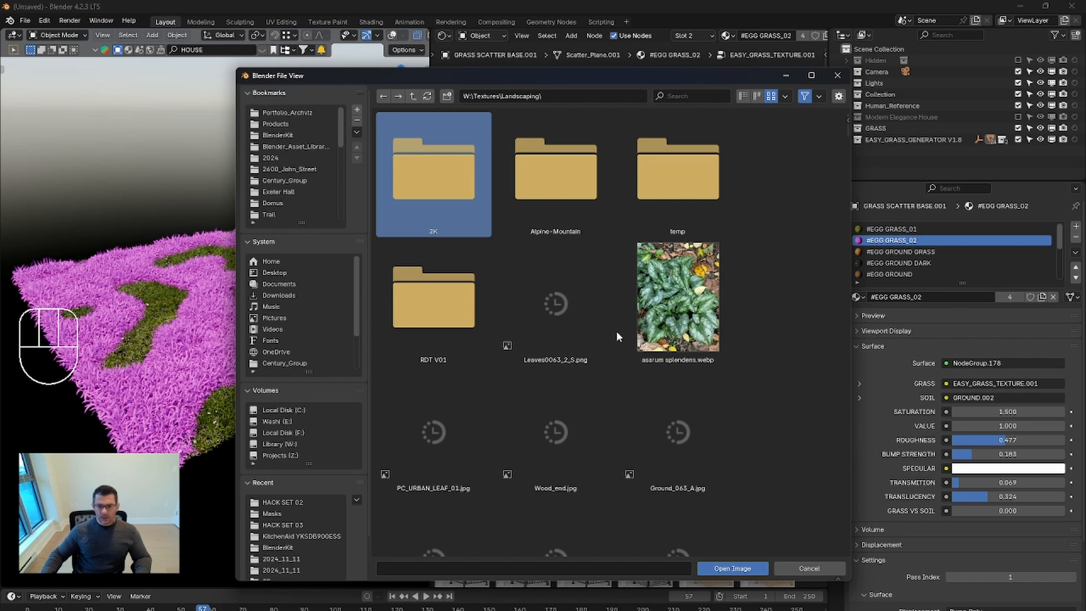
pyautogui.press('Return')
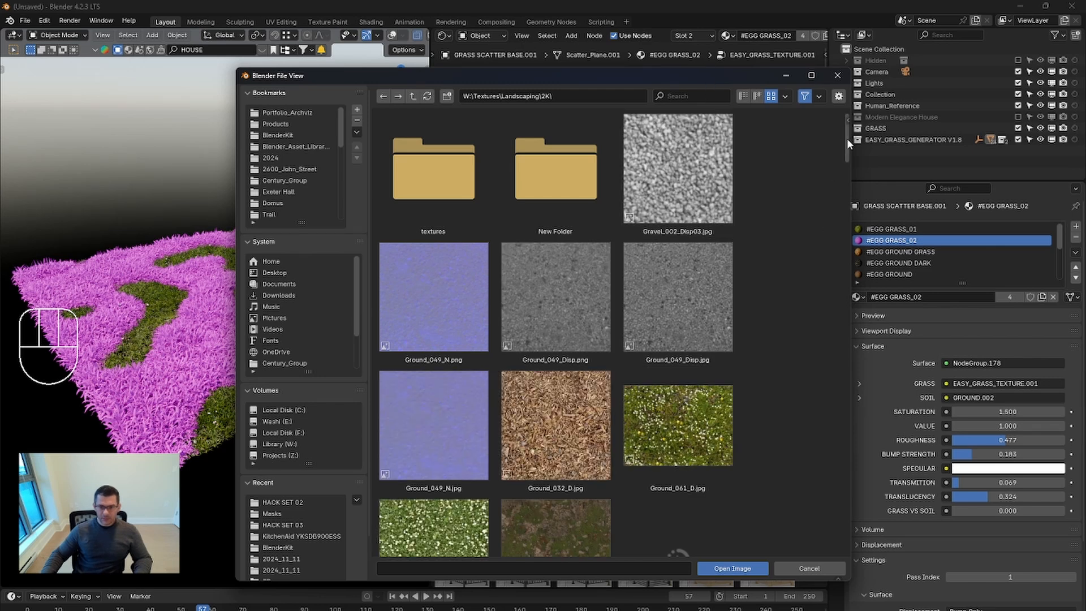
pyautogui.moveTo(847, 138); pyautogui.dragTo(850, 158)
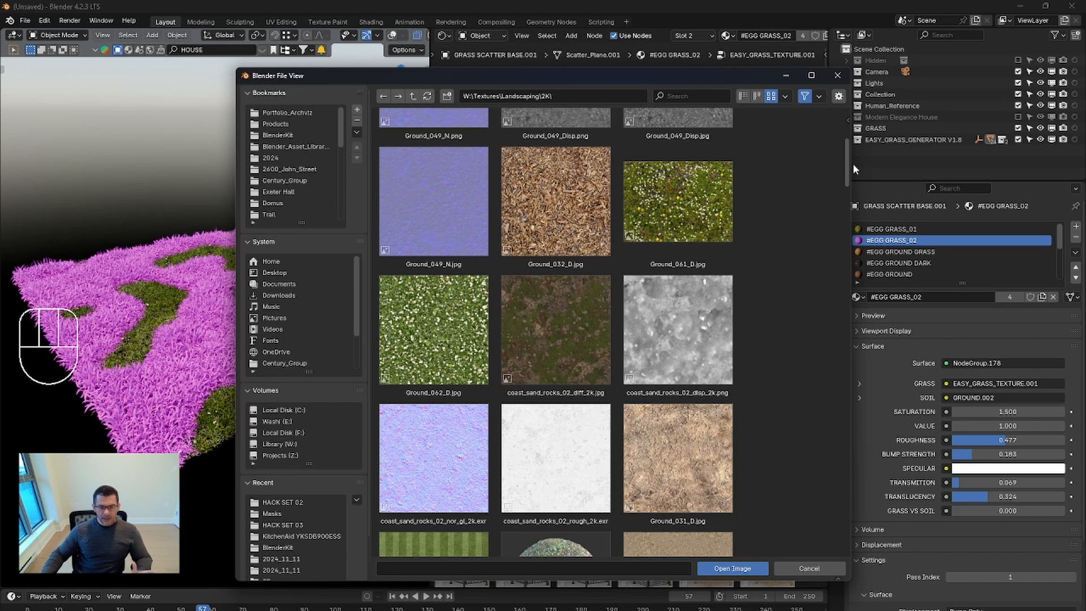
pyautogui.moveTo(853, 165)
pyautogui.mouseDown()
pyautogui.moveTo(853, 209)
pyautogui.moveTo(849, 163)
pyautogui.mouseUp()
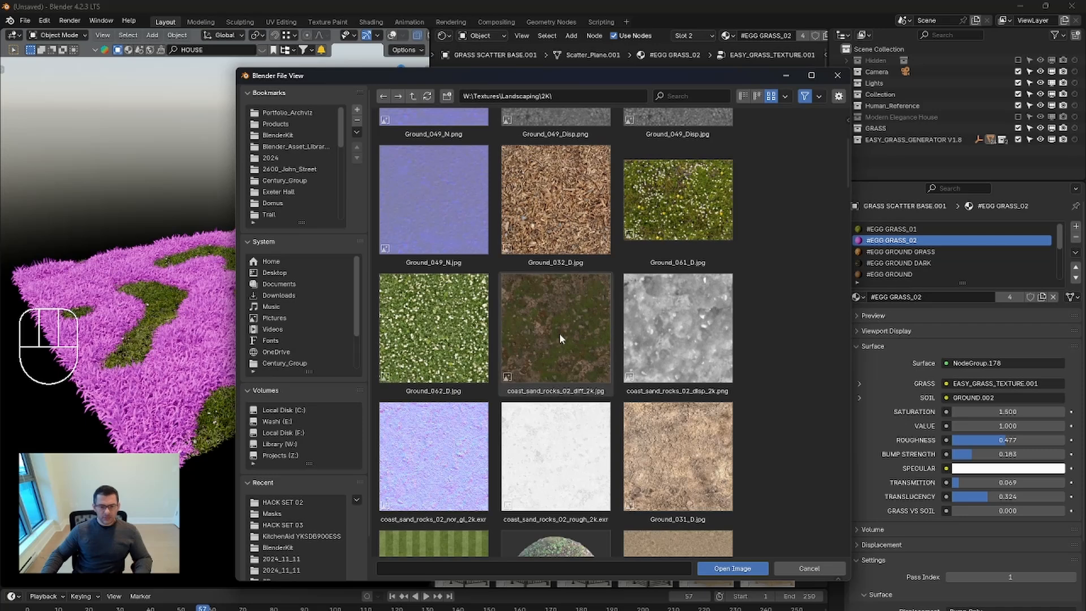
pyautogui.doubleClick(558, 334)
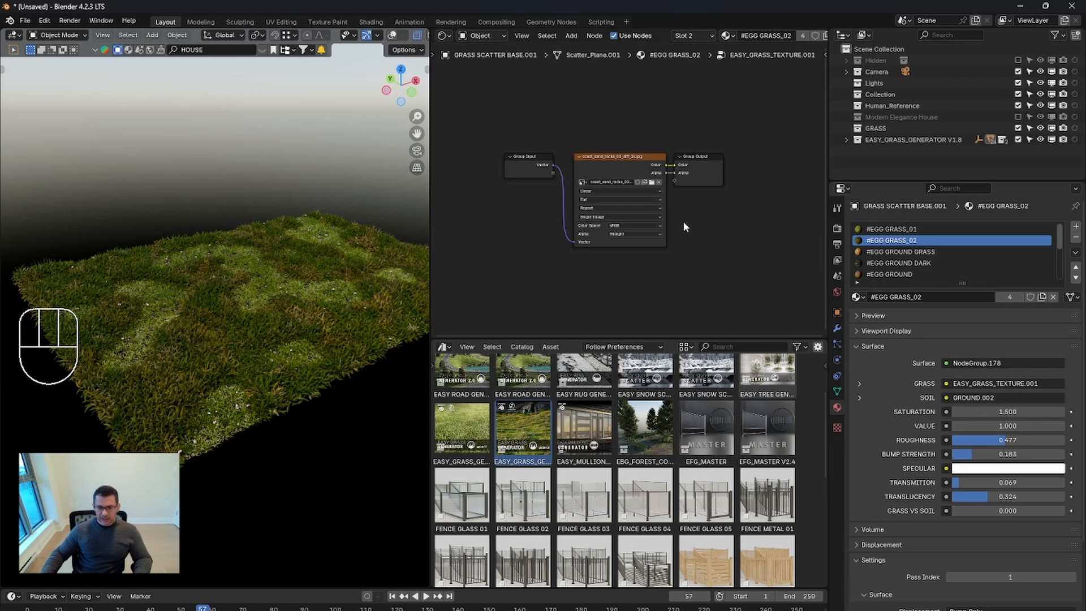
# Step: Replace the grass texture image with Ground_061_D.jpg from the Landscaping\2K folder and inspect the patch up close
pyautogui.click(654, 184)
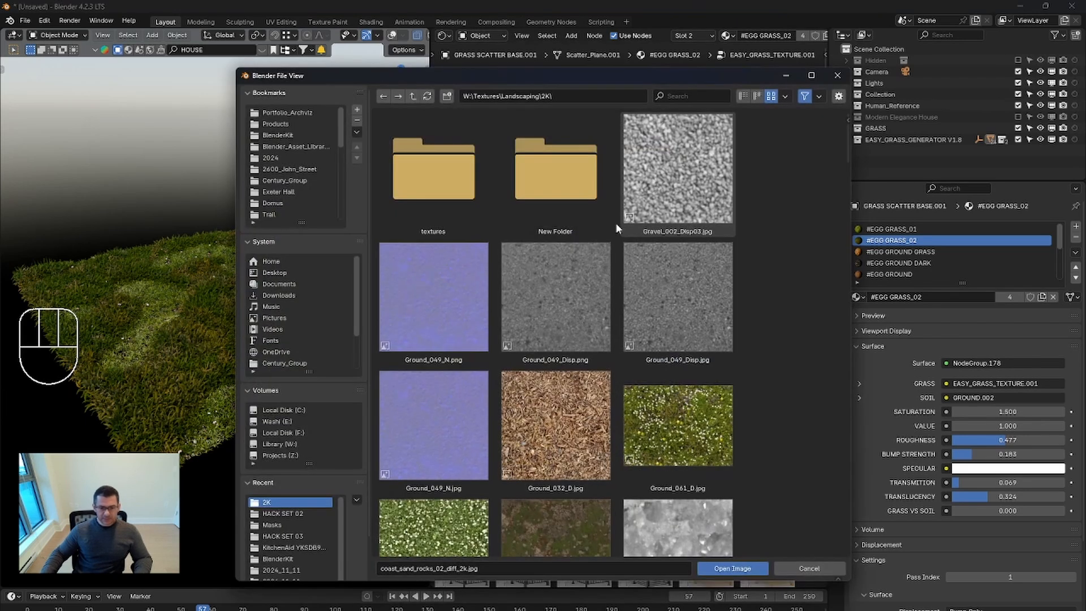
pyautogui.doubleClick(719, 425)
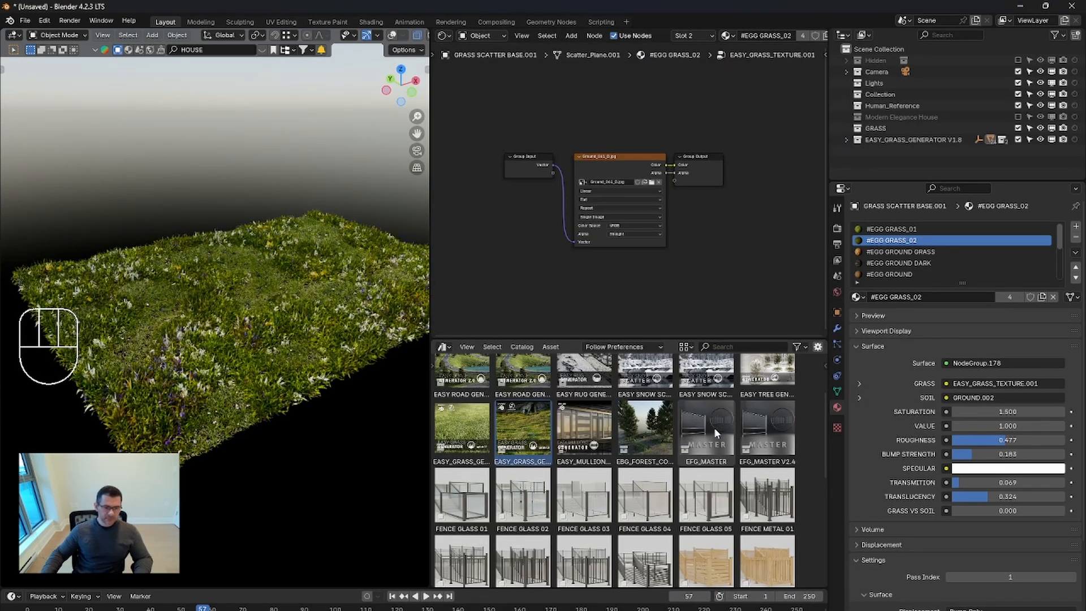
pyautogui.scroll(3, 255, 398)
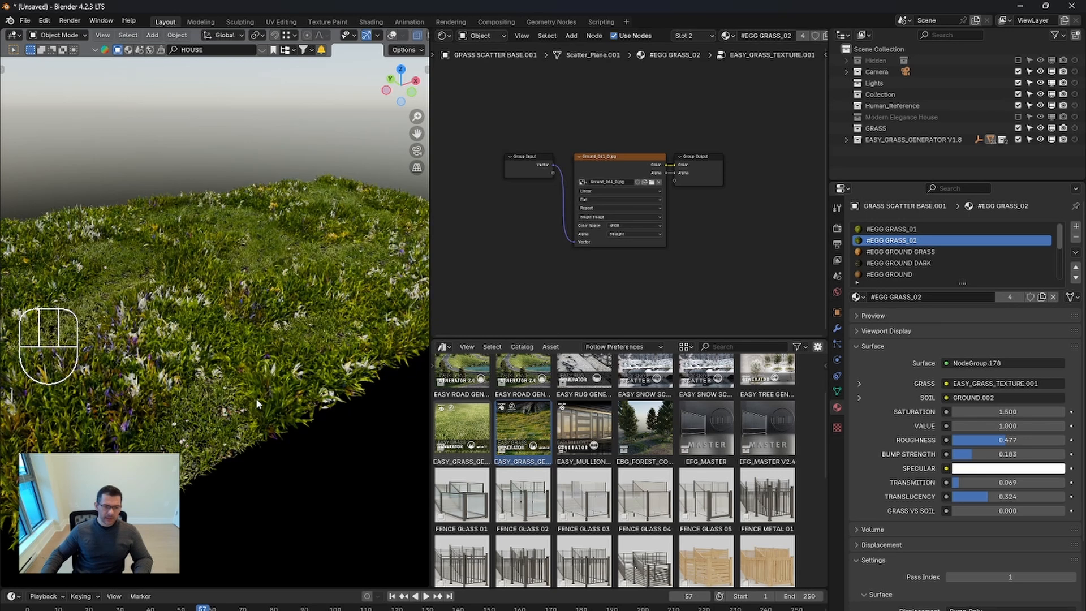
pyautogui.moveTo(256, 398); pyautogui.dragTo(232, 422, button='middle')
pyautogui.scroll(1, 272, 377)
pyautogui.scroll(-4, 263, 383)
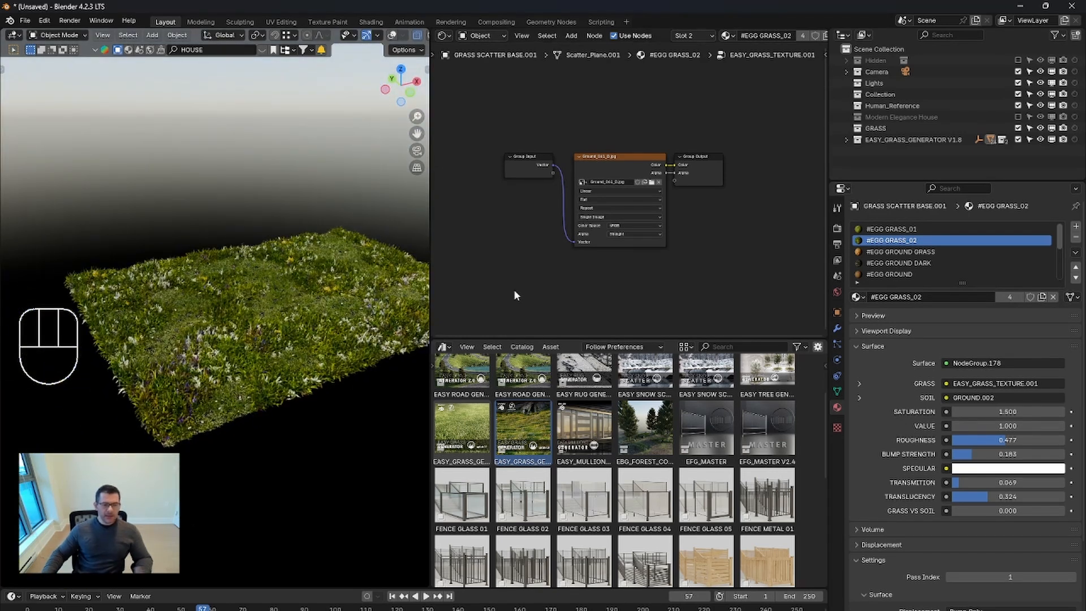
pyautogui.scroll(1, 538, 238)
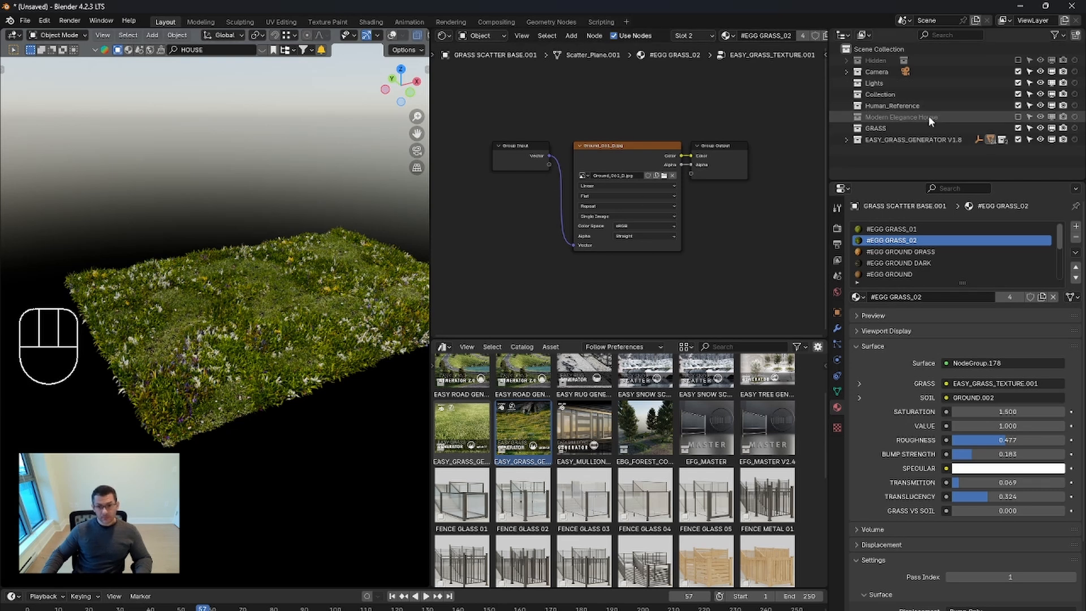
# Step: Expand the EASY_GRASS_GENERATOR V1.8 collection and examine the texture coordinate group feeding the grass texture, returning to the material's main node tree
pyautogui.click(847, 140)
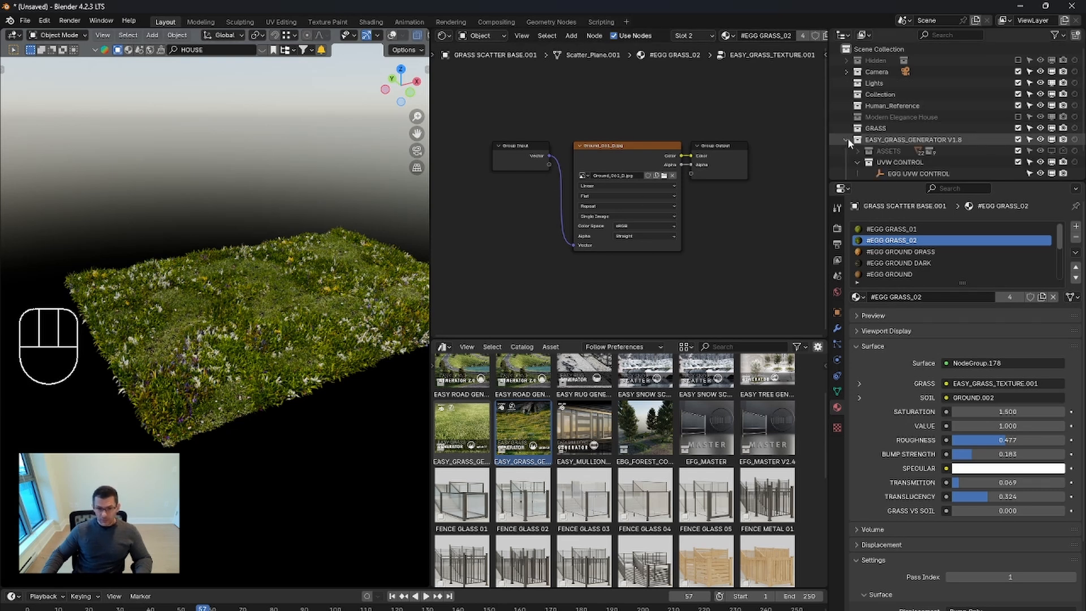
pyautogui.click(621, 145)
pyautogui.press('Tab')
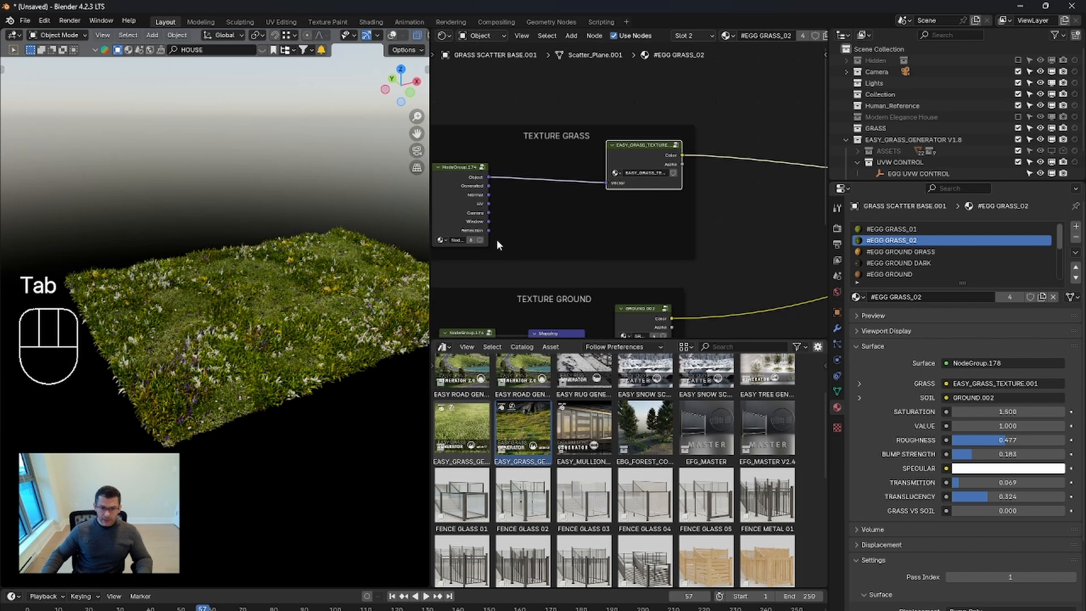
pyautogui.moveTo(496, 239); pyautogui.dragTo(574, 203, button='middle')
pyautogui.click(540, 149)
pyautogui.press('Tab')
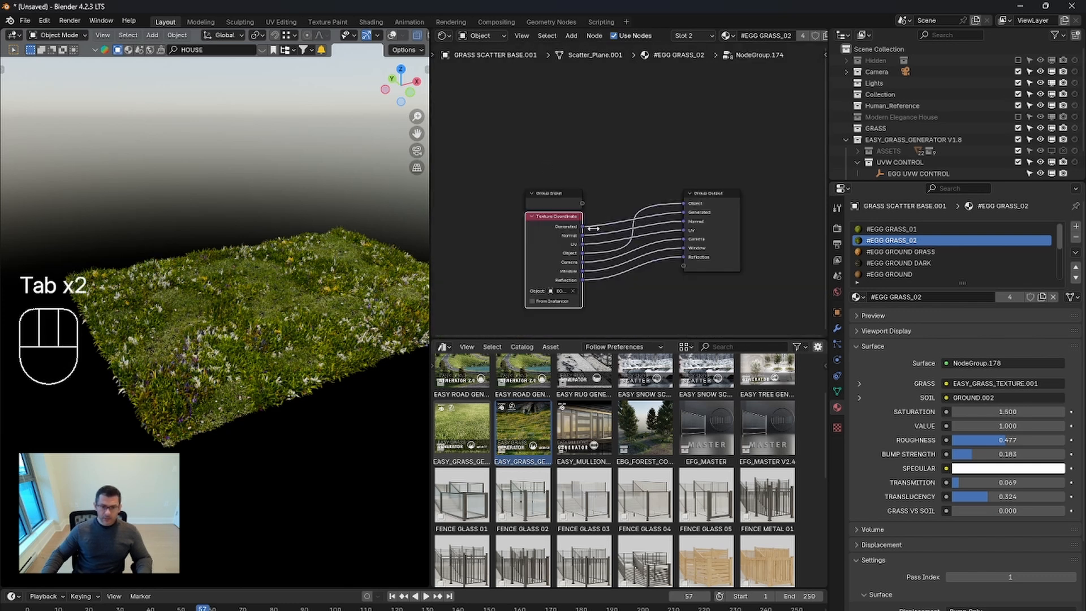
pyautogui.press('Tab')
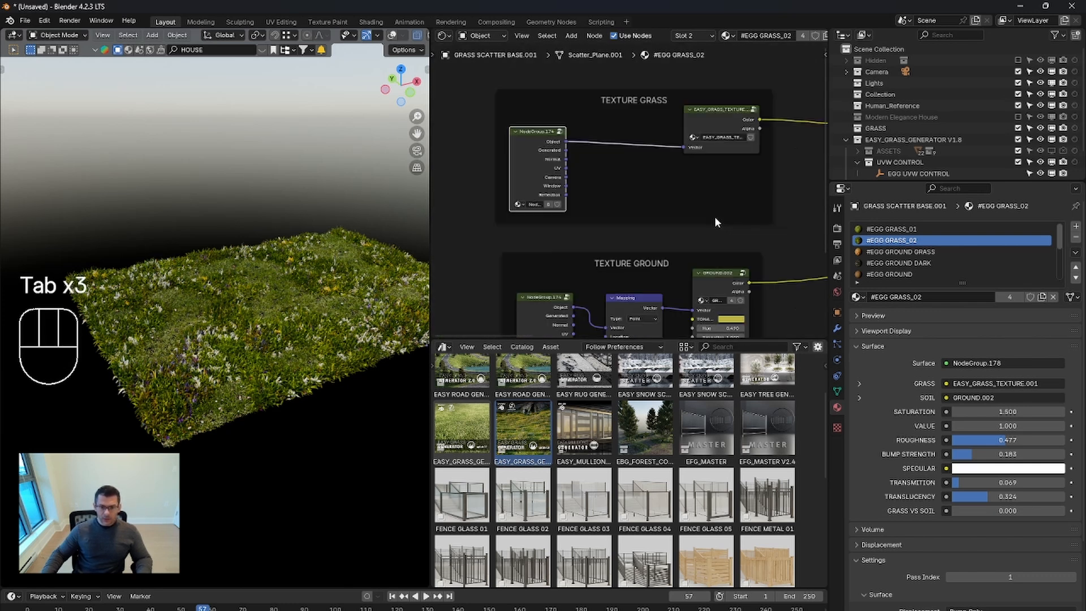
pyautogui.moveTo(684, 150); pyautogui.dragTo(456, 153, button='middle')
pyautogui.scroll(1, 523, 160)
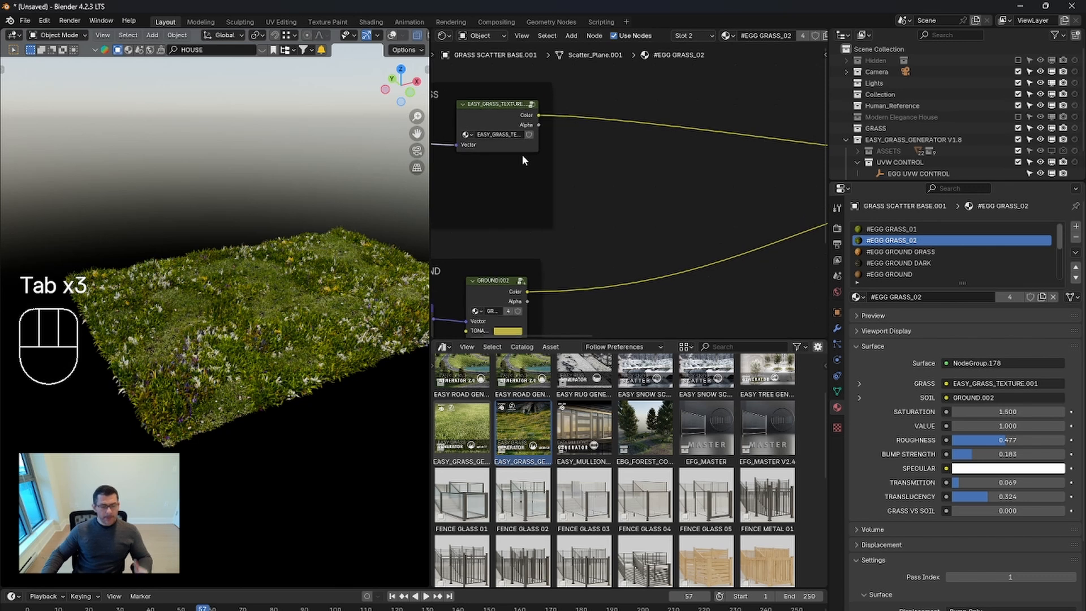
# Step: Scale the EGG UVW CONTROL empty down to about half size and inspect the finer texture pattern on the patch
pyautogui.click(903, 172)
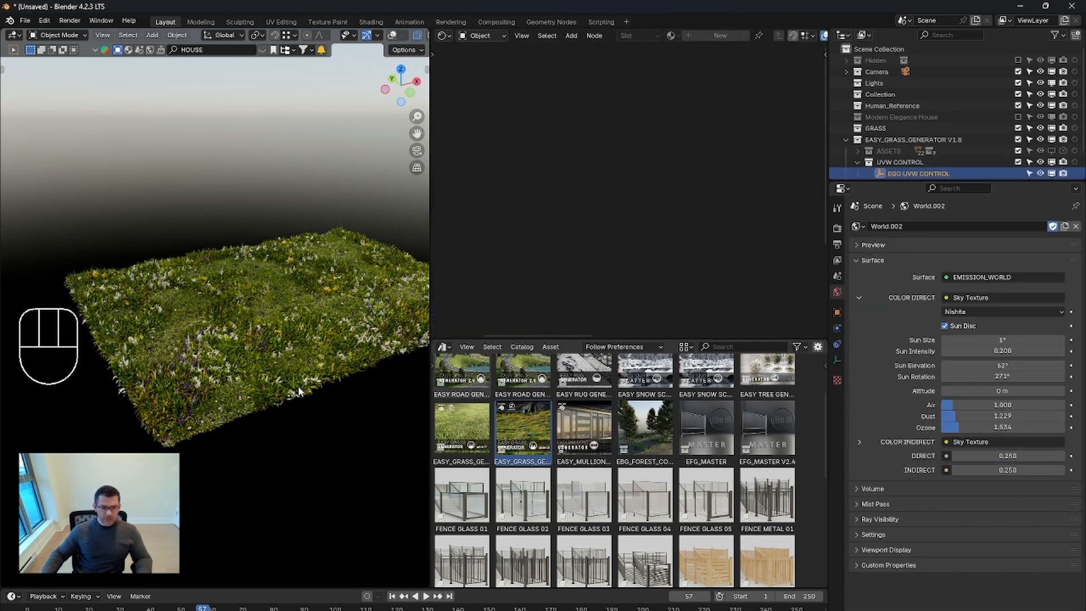
pyautogui.scroll(-2, 249, 363)
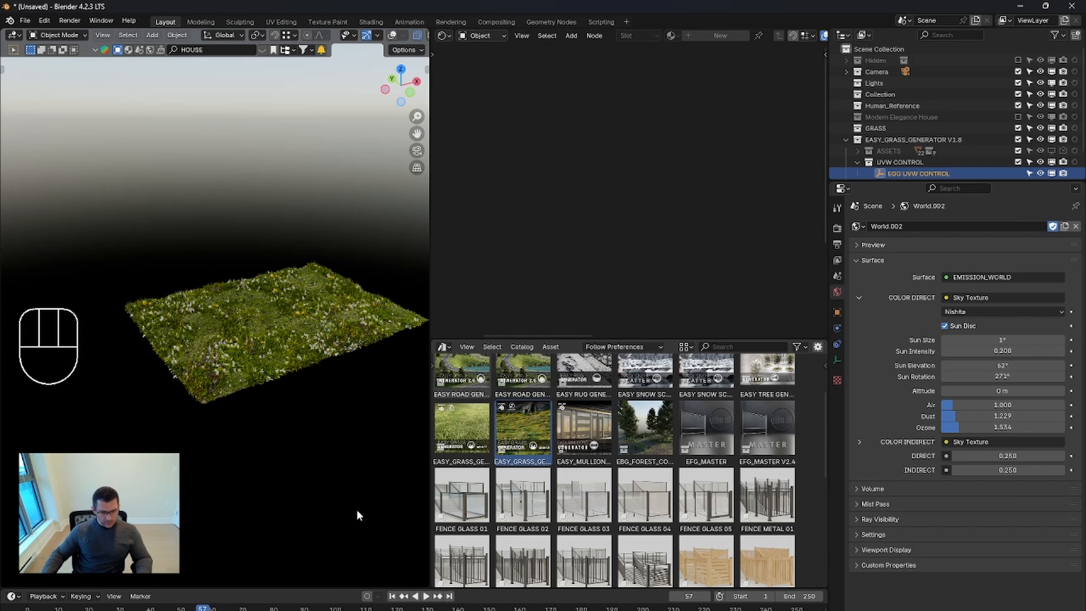
pyautogui.press('s')
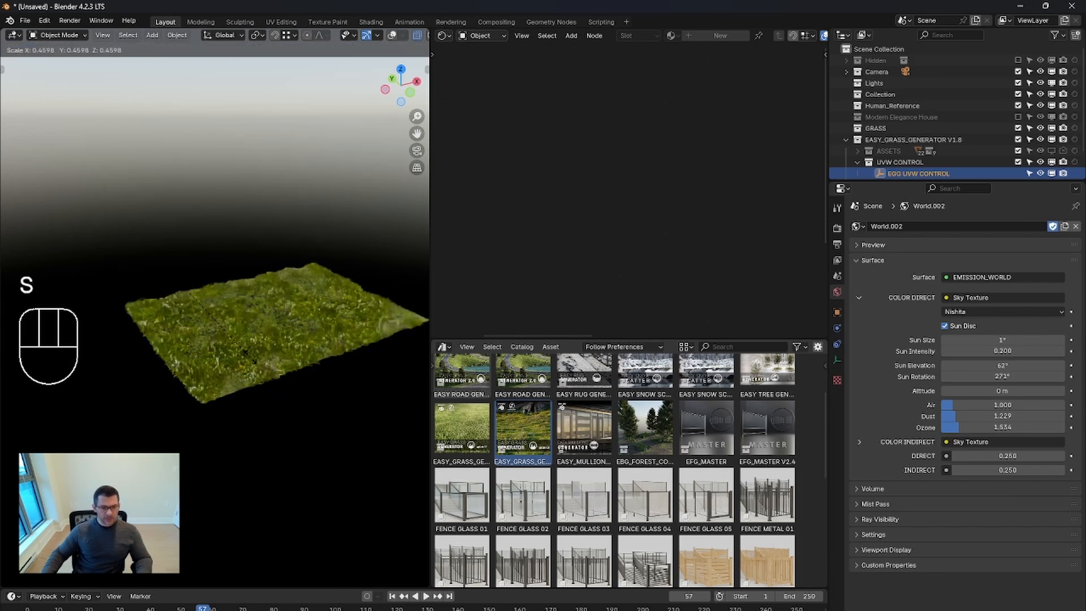
pyautogui.click(273, 380)
pyautogui.scroll(4, 271, 362)
pyautogui.scroll(2, 266, 356)
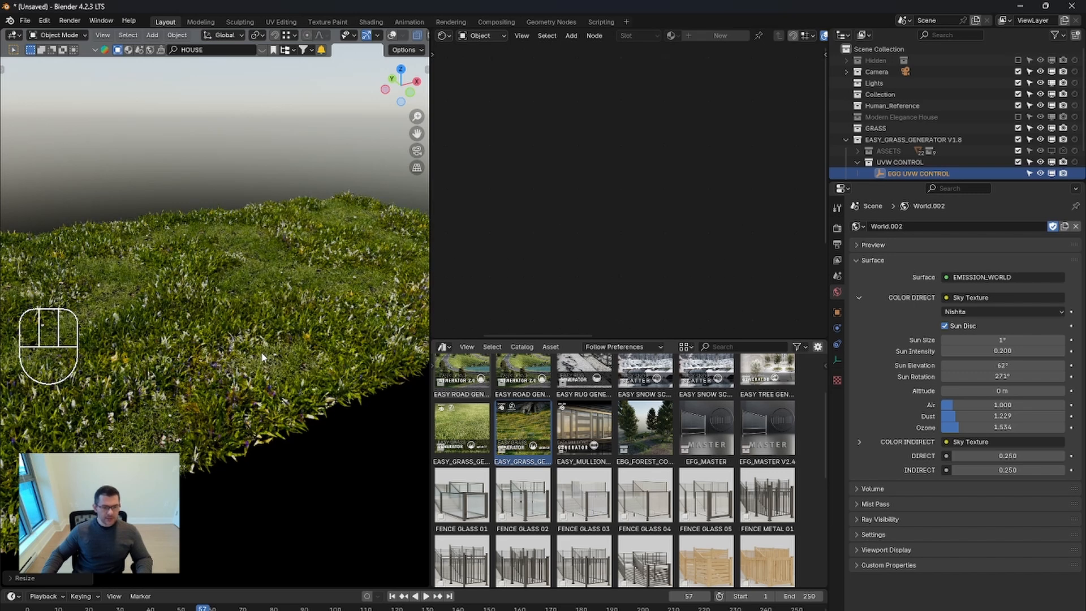
pyautogui.scroll(-5, 262, 350)
pyautogui.moveTo(266, 354)
pyautogui.mouseDown(button='middle')
pyautogui.moveTo(307, 346)
pyautogui.moveTo(254, 364)
pyautogui.mouseUp(button='middle')
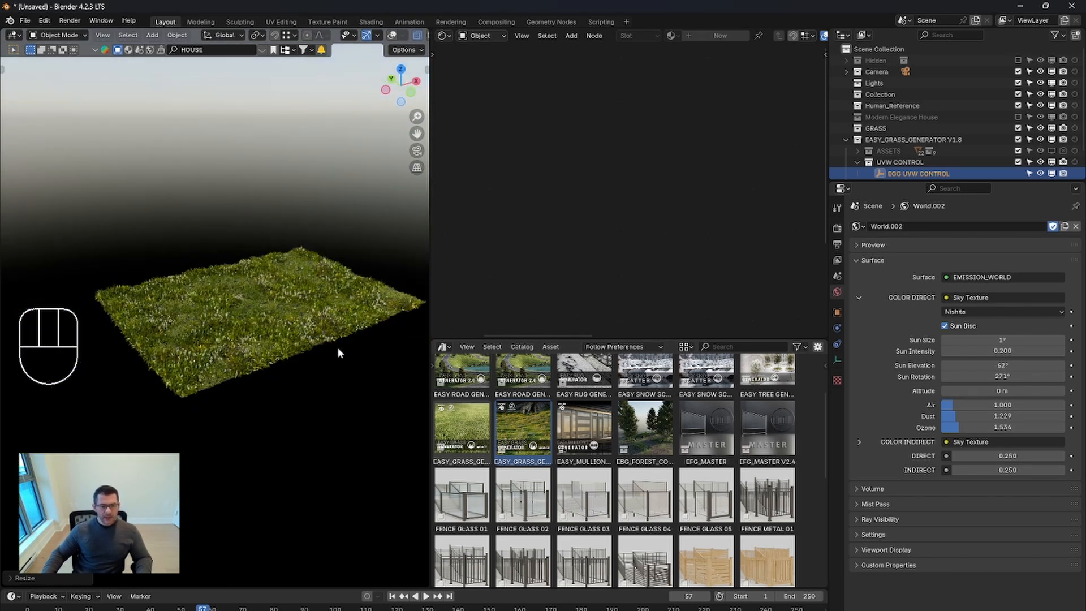
pyautogui.scroll(3, 263, 323)
pyautogui.scroll(3, 263, 320)
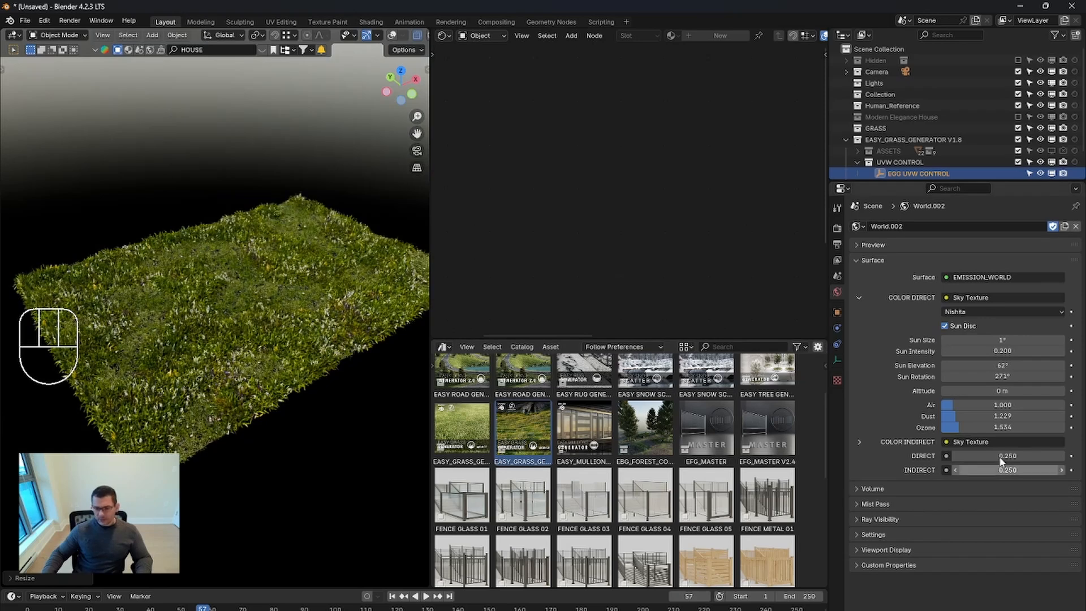
# Step: Set the grass patch's Influence Scale to 2.670 and Influence Offset to -0.010 in its Geometry Nodes modifier
pyautogui.click(373, 299)
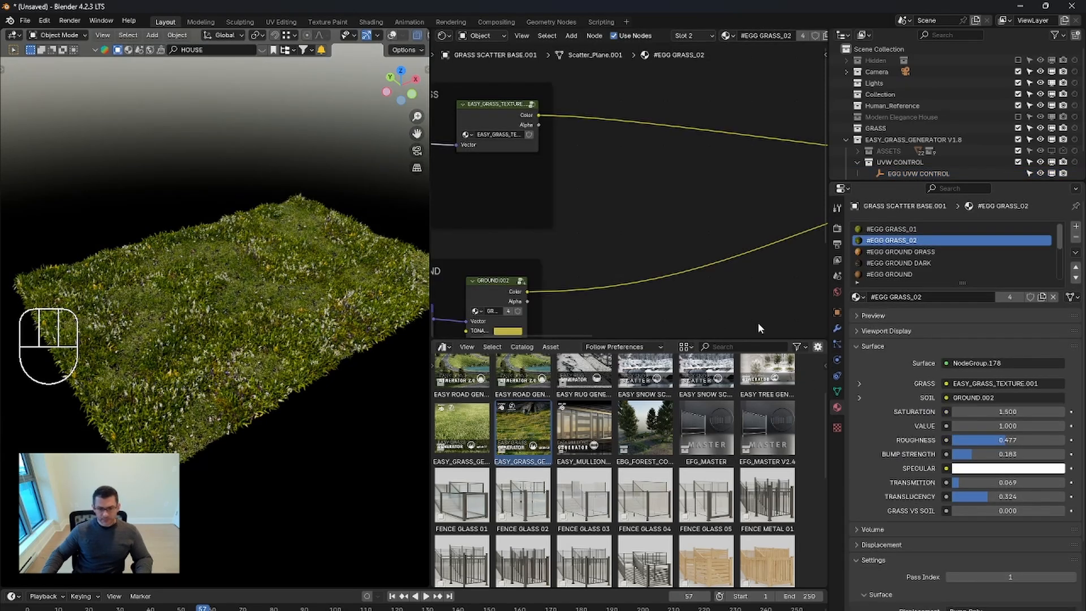
pyautogui.scroll(-1, 866, 365)
pyautogui.click(837, 328)
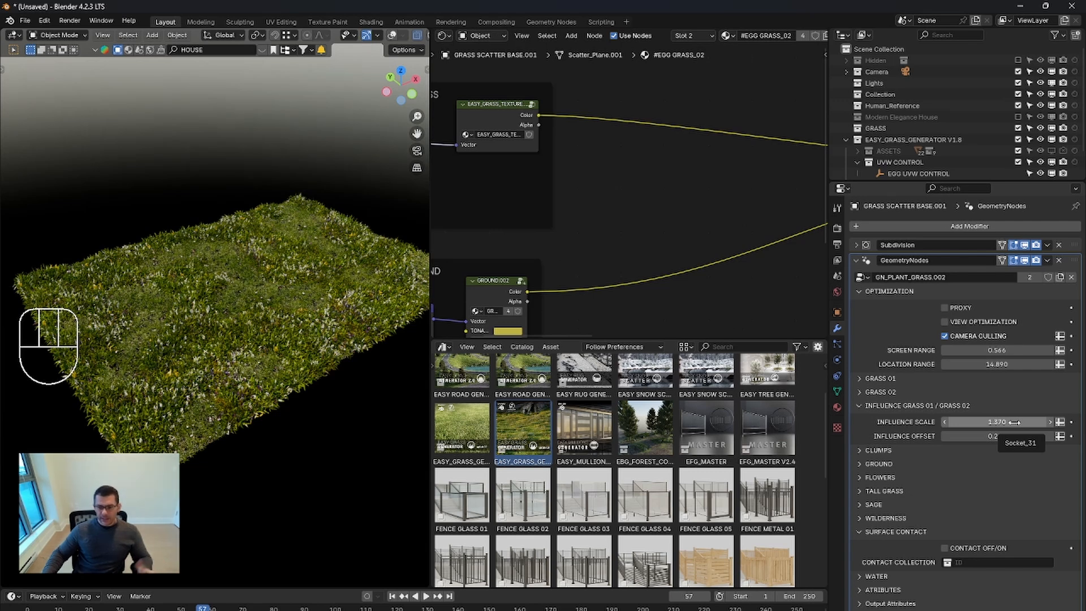
pyautogui.moveTo(1011, 422)
pyautogui.mouseDown()
pyautogui.moveTo(944, 423)
pyautogui.moveTo(1052, 423)
pyautogui.moveTo(1008, 422)
pyautogui.mouseUp()
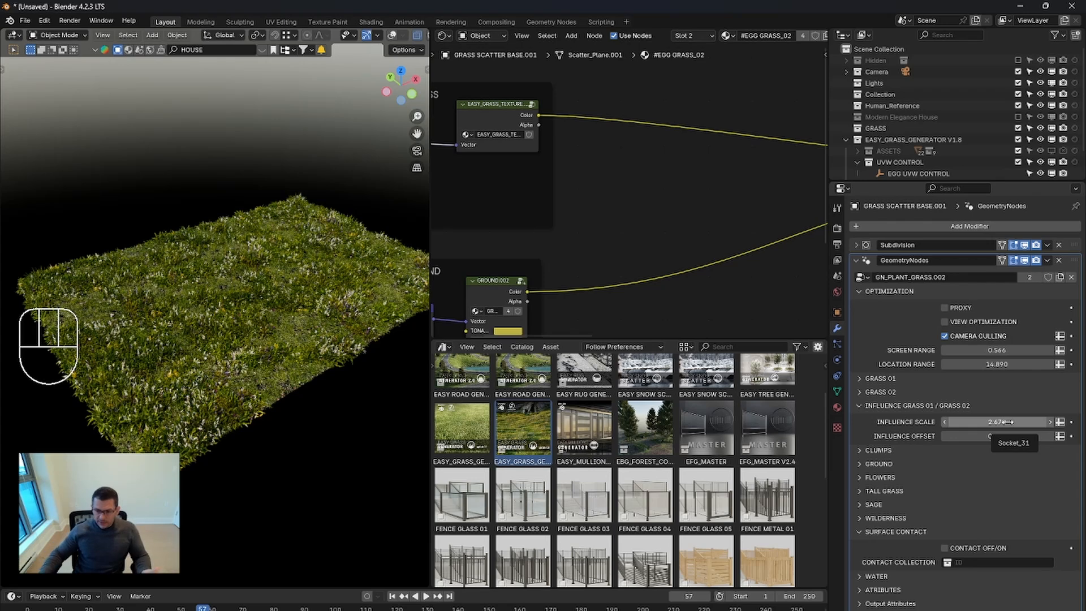
pyautogui.moveTo(994, 437)
pyautogui.mouseDown()
pyautogui.moveTo(973, 437)
pyautogui.moveTo(984, 437)
pyautogui.mouseUp()
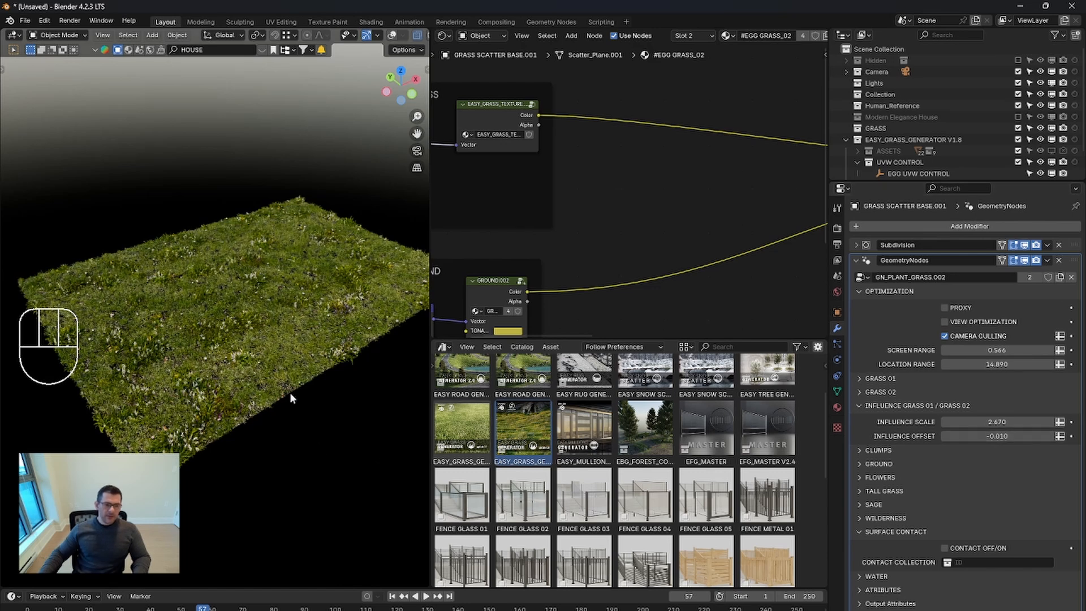
# Step: Inspect the mixed grass on the patch up close and from farther away, and switch the viewport to solid shading
pyautogui.moveTo(292, 336); pyautogui.dragTo(279, 305, button='middle')
pyautogui.scroll(5, 195, 303)
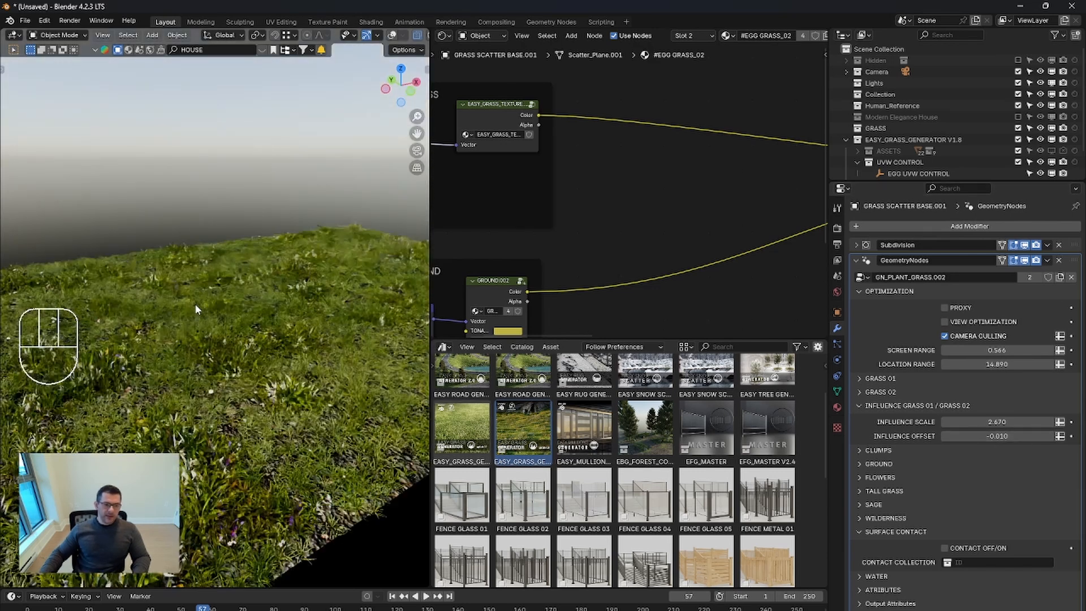
pyautogui.scroll(-2, 212, 313)
pyautogui.scroll(-5, 330, 349)
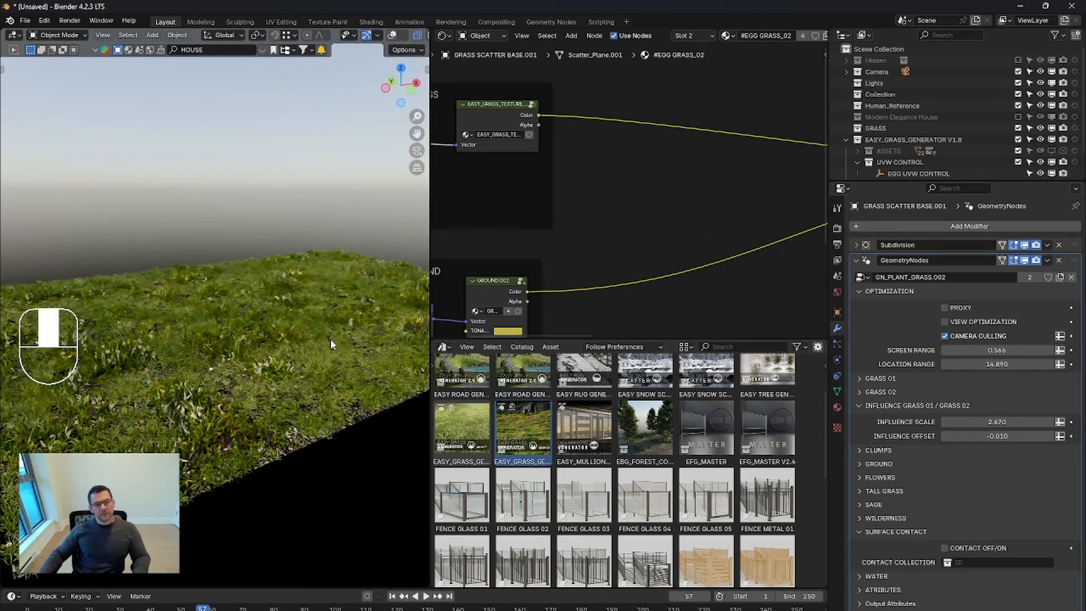
pyautogui.scroll(2, 326, 356)
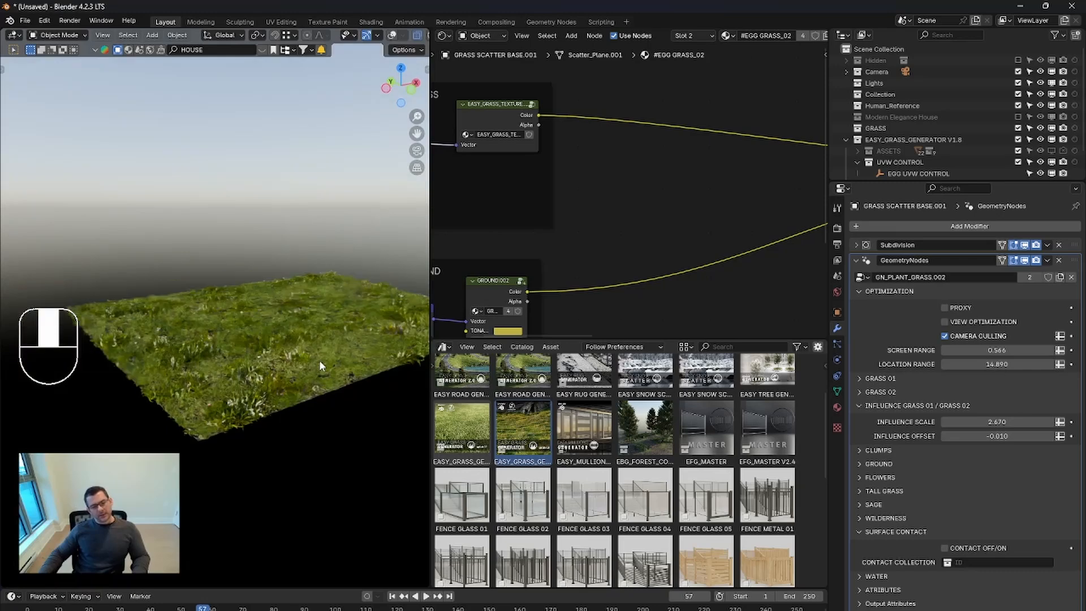
pyautogui.press('z')
pyautogui.click(402, 357)
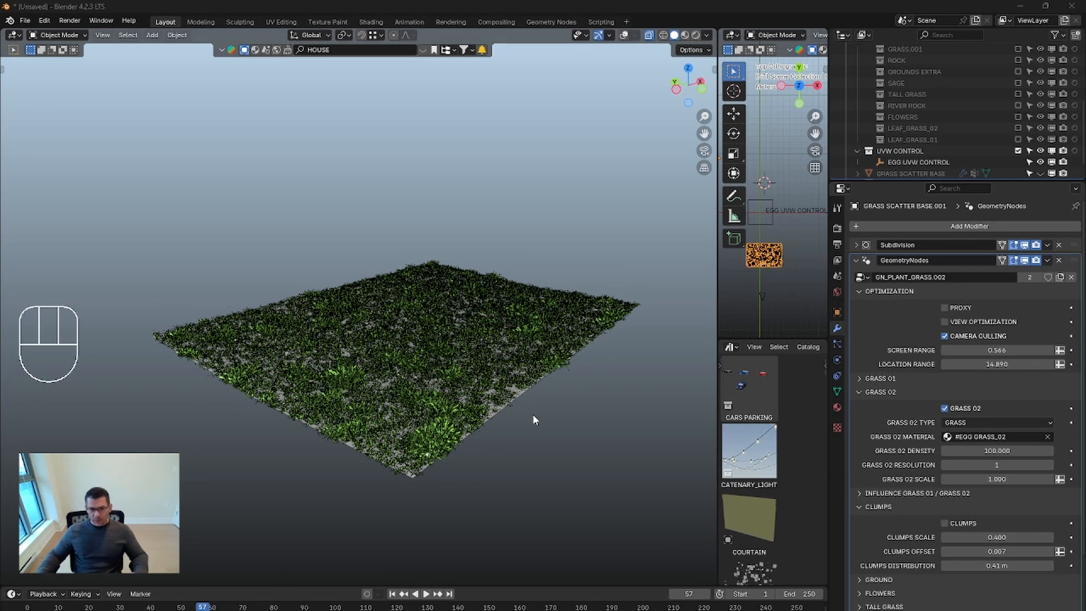
pyautogui.moveTo(385, 405); pyautogui.dragTo(405, 400, button='middle')
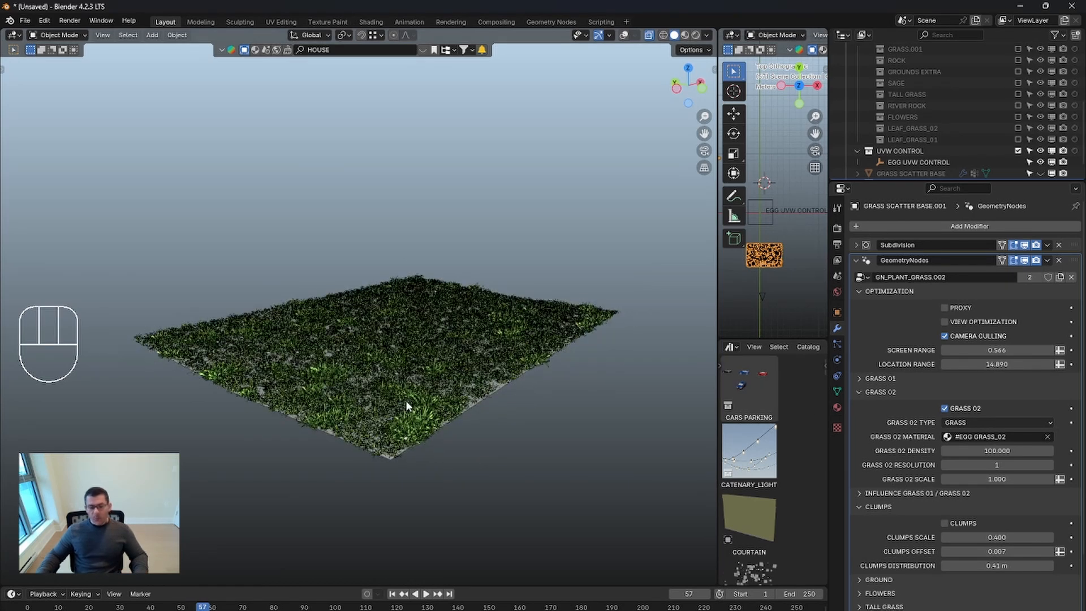
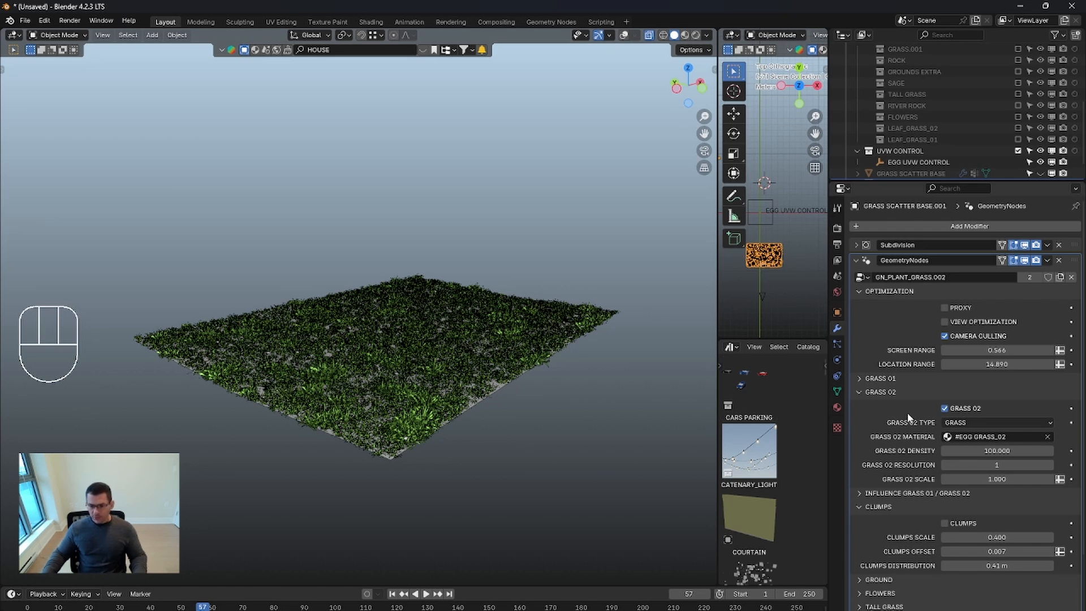
# Step: Enable Clumps in the grass modifier and compare the patch with and without them in rendered shading
pyautogui.click(944, 523)
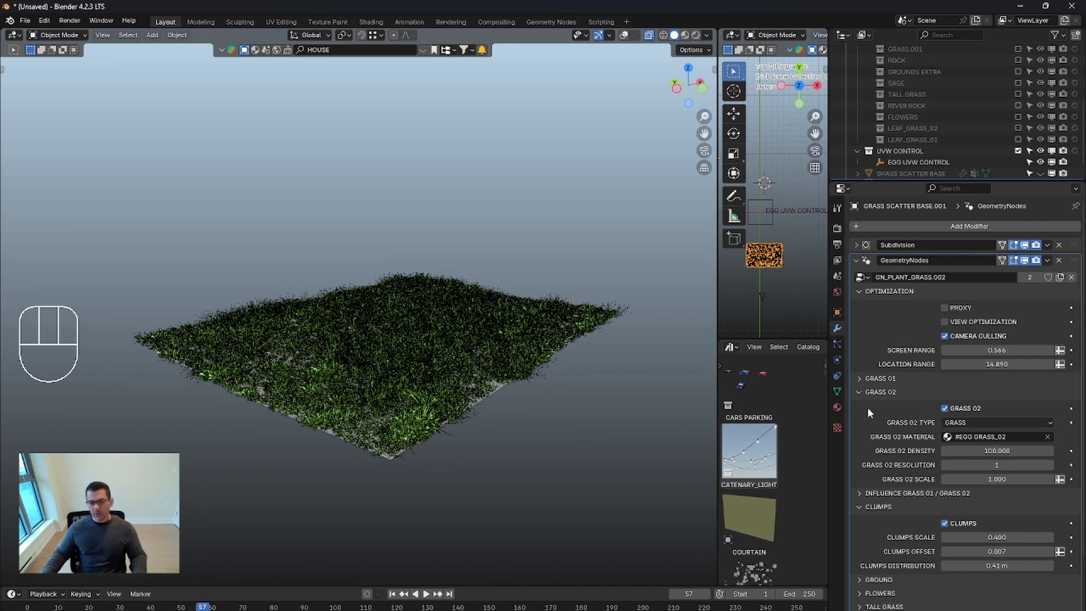
pyautogui.press('z')
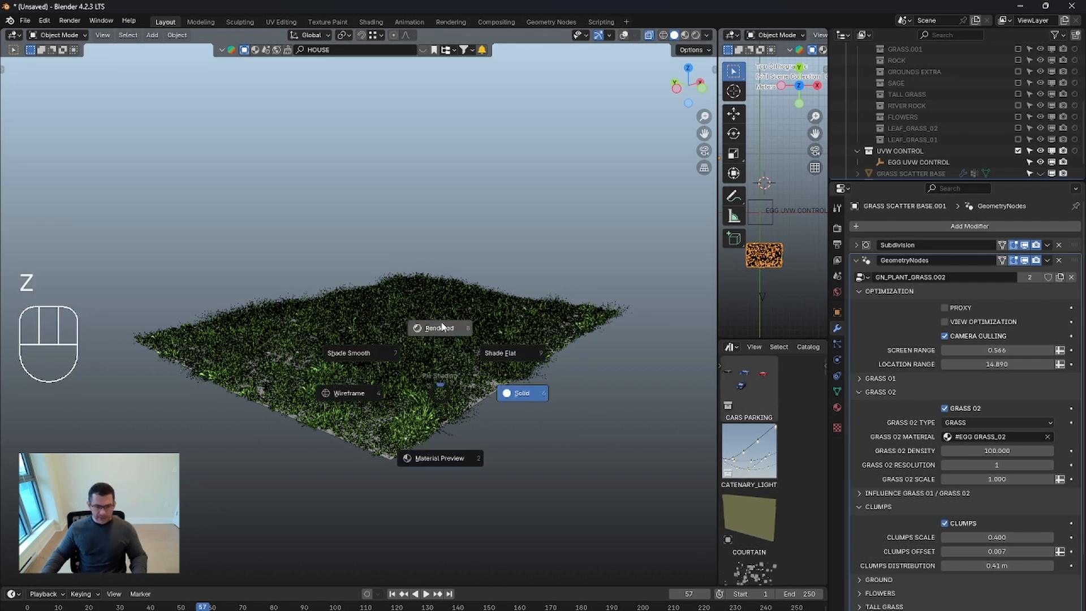
pyautogui.click(442, 326)
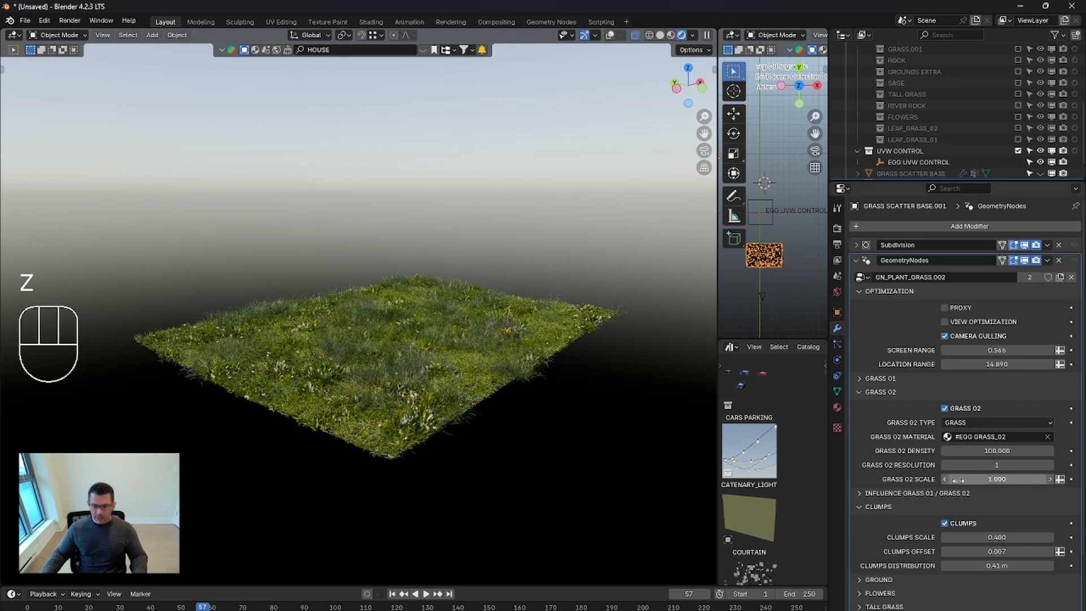
pyautogui.click(945, 523)
pyautogui.click(944, 523)
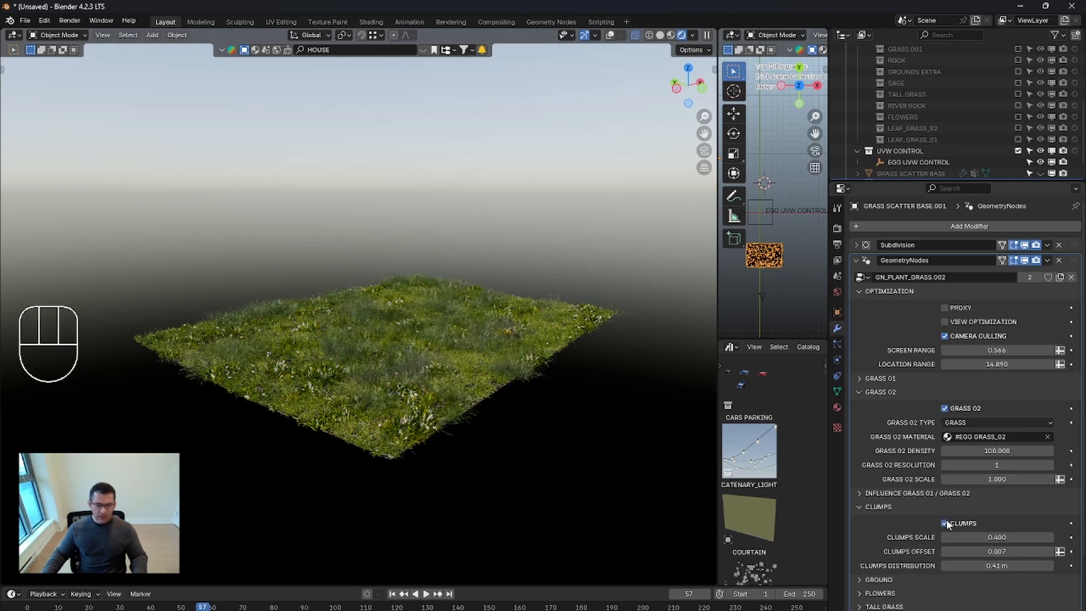
pyautogui.moveTo(541, 413); pyautogui.dragTo(547, 367, button='middle')
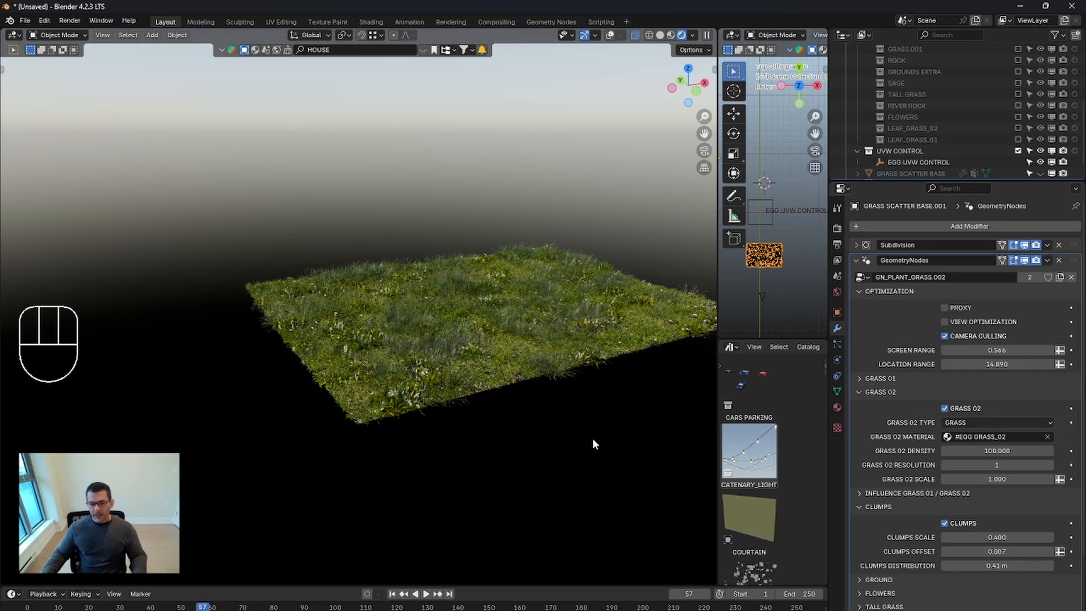
# Step: Return to solid shading, turn off Grass 02 and Grass 01 to isolate the clumps, and inspect them up close
pyautogui.press('z')
pyautogui.click(625, 434)
pyautogui.moveTo(514, 422); pyautogui.dragTo(546, 425, button='middle')
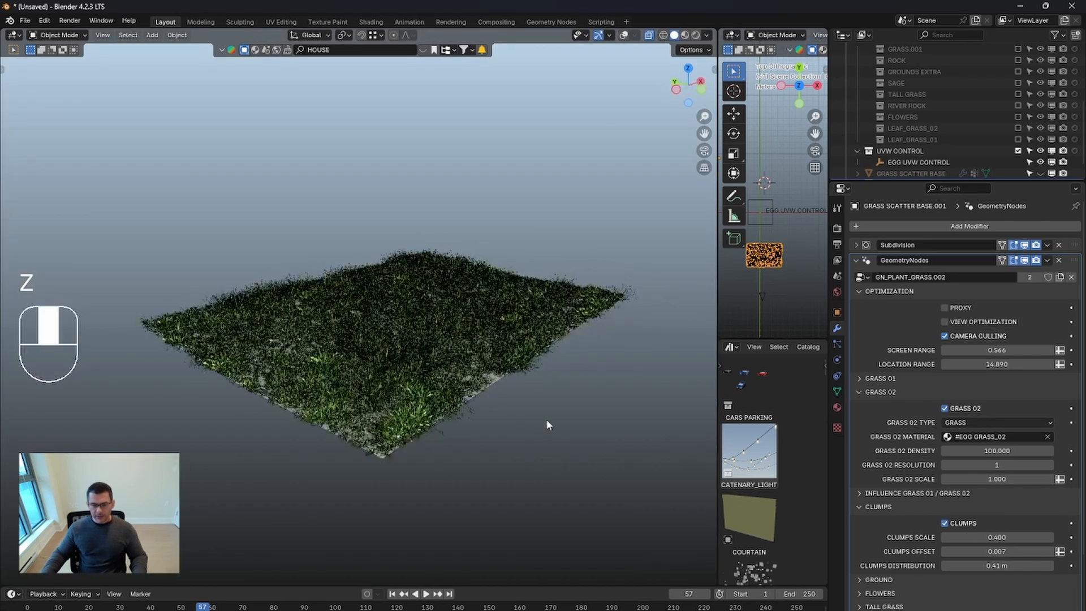
pyautogui.click(945, 407)
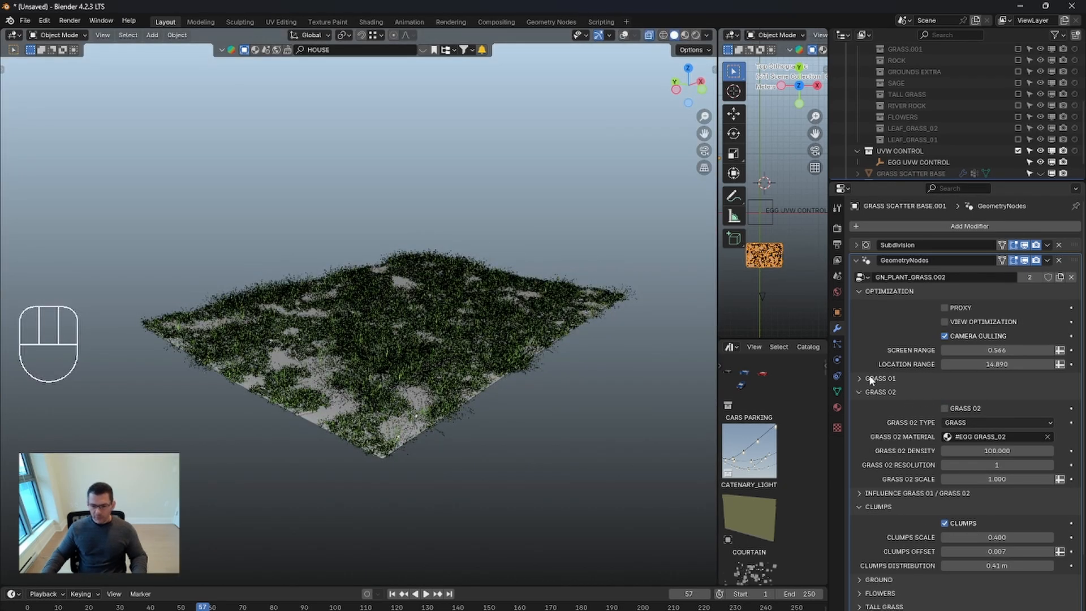
pyautogui.click(871, 379)
pyautogui.click(945, 394)
pyautogui.click(871, 379)
pyautogui.click(872, 390)
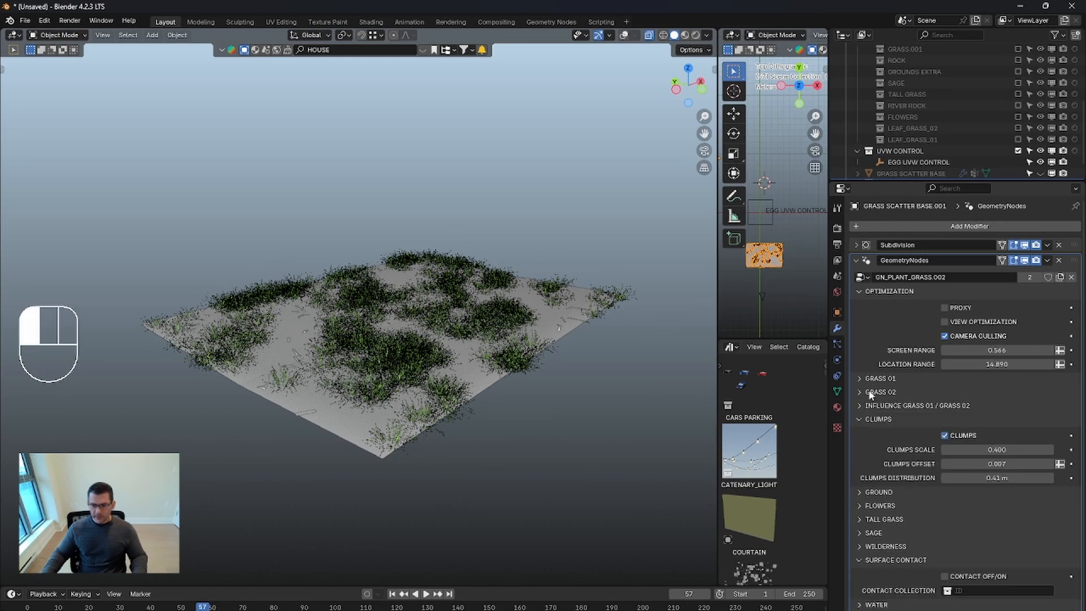
pyautogui.moveTo(385, 375); pyautogui.dragTo(397, 351, button='middle')
pyautogui.scroll(5, 413, 350)
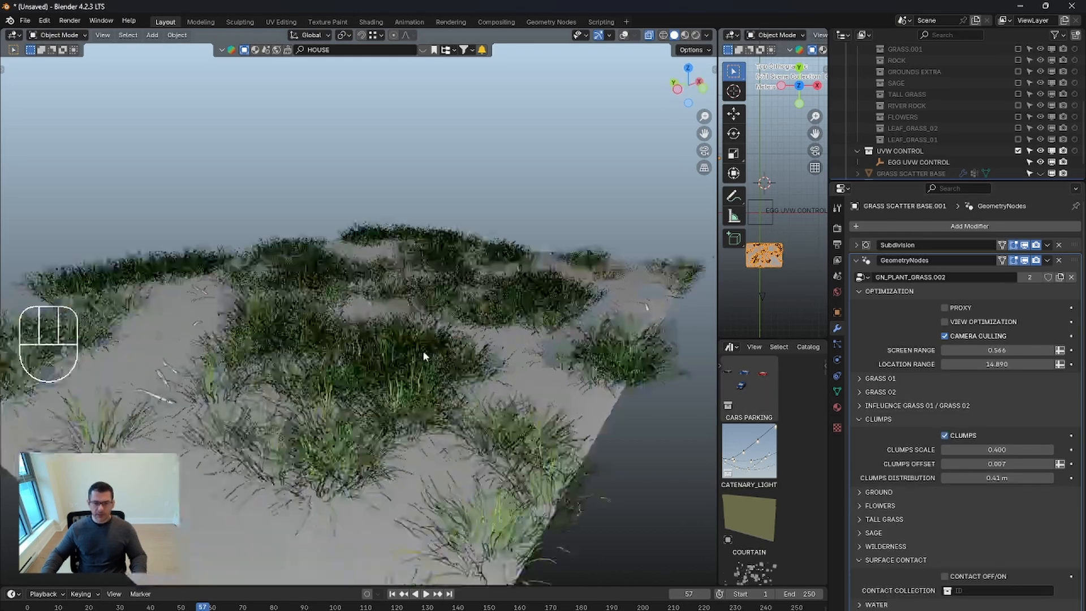
pyautogui.scroll(-3, 442, 360)
pyautogui.moveTo(486, 373)
pyautogui.mouseDown(button='middle')
pyautogui.moveTo(505, 383)
pyautogui.moveTo(496, 377)
pyautogui.mouseUp(button='middle')
pyautogui.scroll(2, 493, 378)
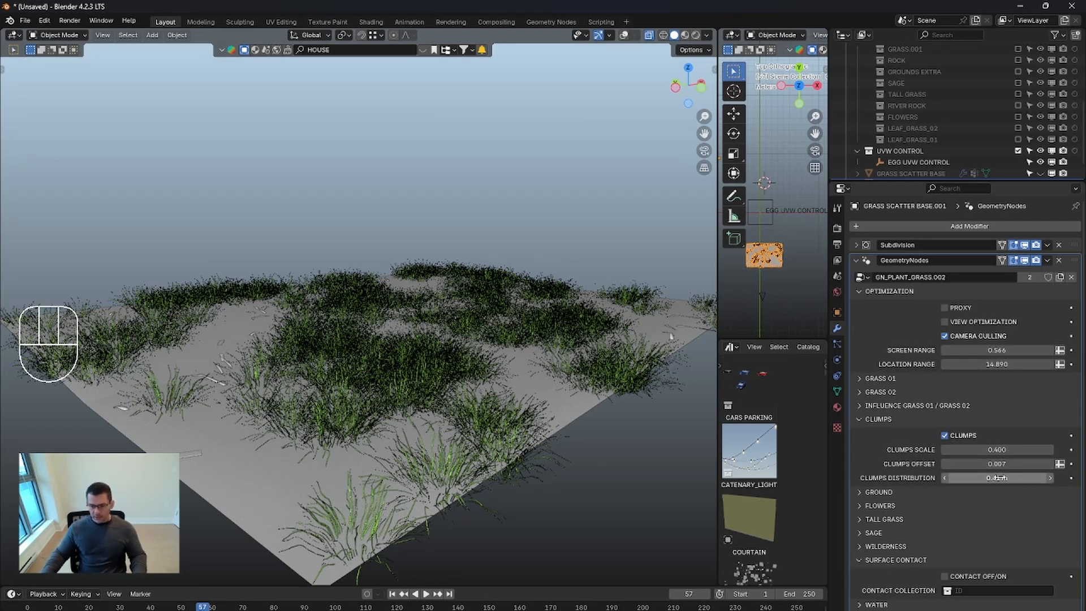
# Step: Set the grass clumps' scale to 0.457, distribution to 0.892 m and offset to -0.079
pyautogui.moveTo(511, 424)
pyautogui.mouseDown(button='middle')
pyautogui.moveTo(515, 436)
pyautogui.moveTo(515, 413)
pyautogui.mouseUp(button='middle')
pyautogui.scroll(-2, 526, 430)
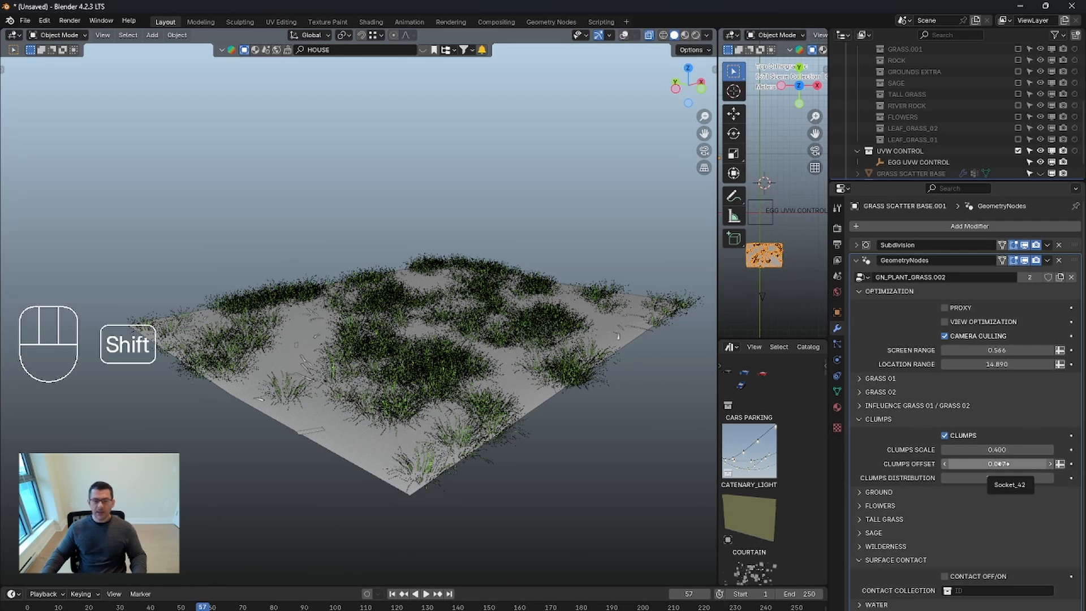
pyautogui.keyDown('shift'); pyautogui.moveTo(998, 464); pyautogui.dragTo(1040, 449); pyautogui.keyUp('shift')
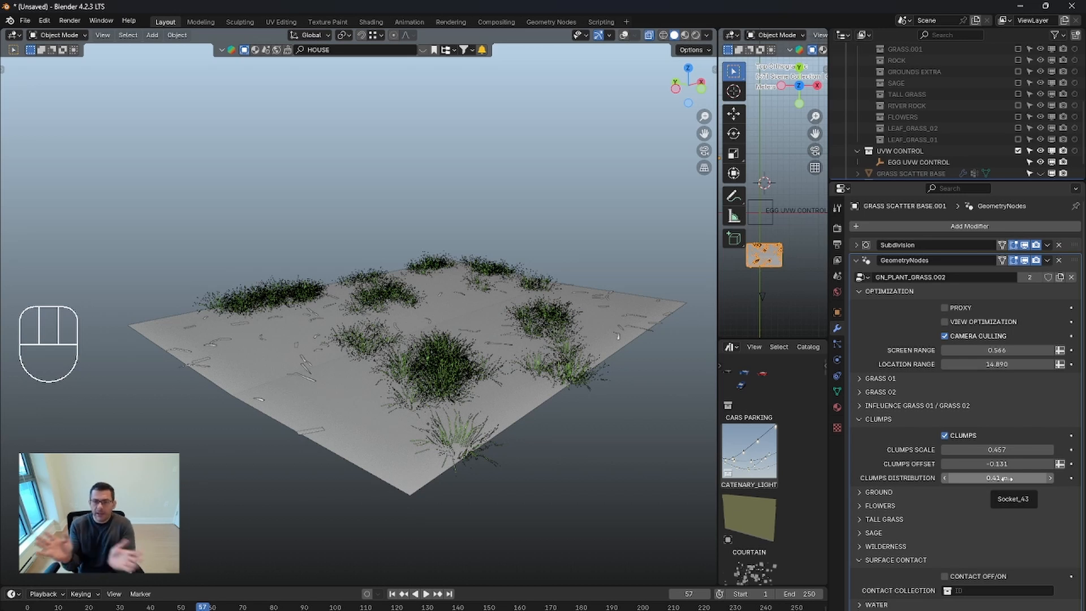
pyautogui.keyDown('shift'); pyautogui.moveTo(1004, 479); pyautogui.dragTo(957, 478); pyautogui.keyUp('shift')
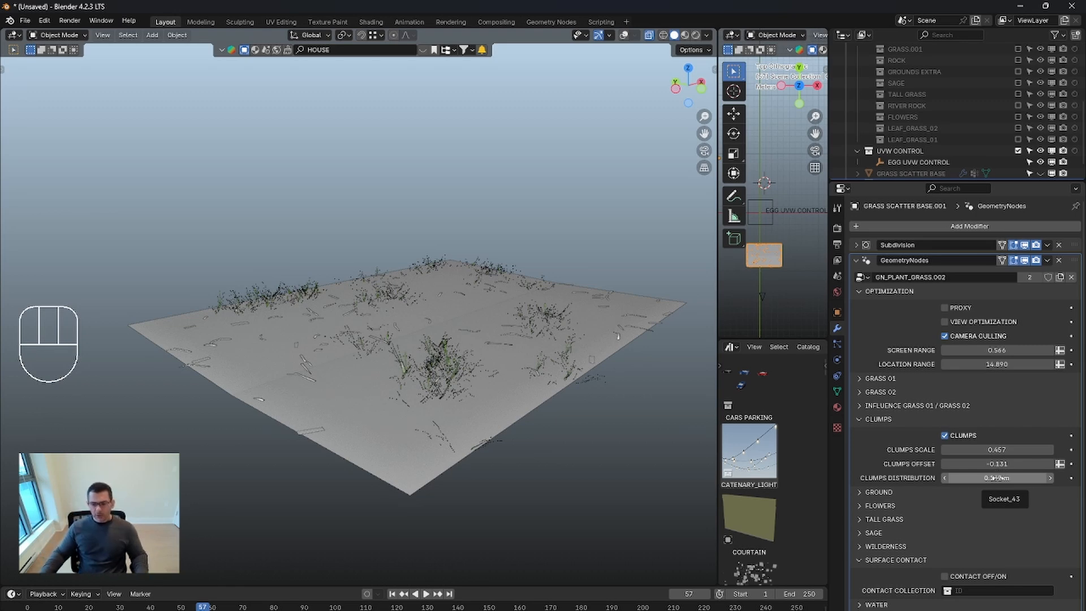
pyautogui.moveTo(996, 478); pyautogui.dragTo(1030, 478)
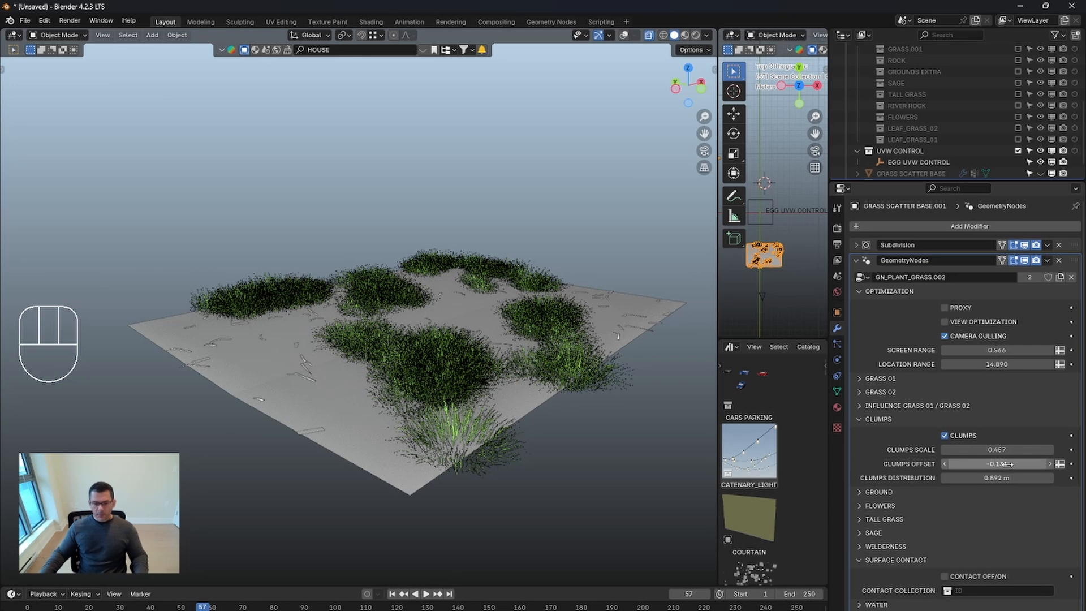
pyautogui.moveTo(1007, 464)
pyautogui.keyDown('shift'); pyautogui.mouseDown()
pyautogui.moveTo(1018, 463)
pyautogui.moveTo(994, 464)
pyautogui.moveTo(1009, 463)
pyautogui.mouseUp(); pyautogui.keyUp('shift')
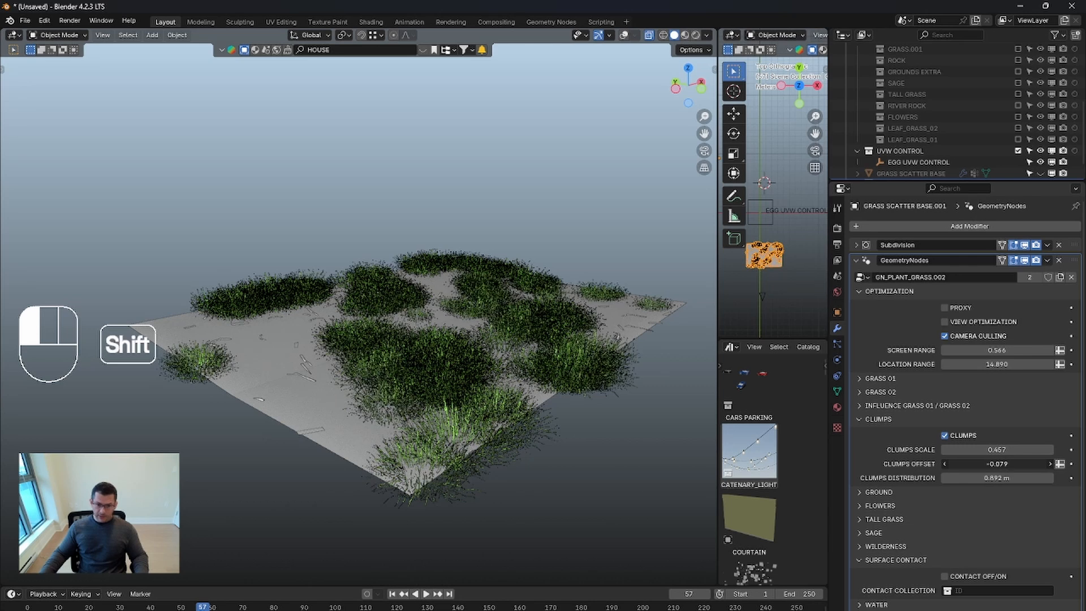
# Step: Enable the Grass 02 and Grass 01 layers in the grass scatter modifier
pyautogui.click(926, 392)
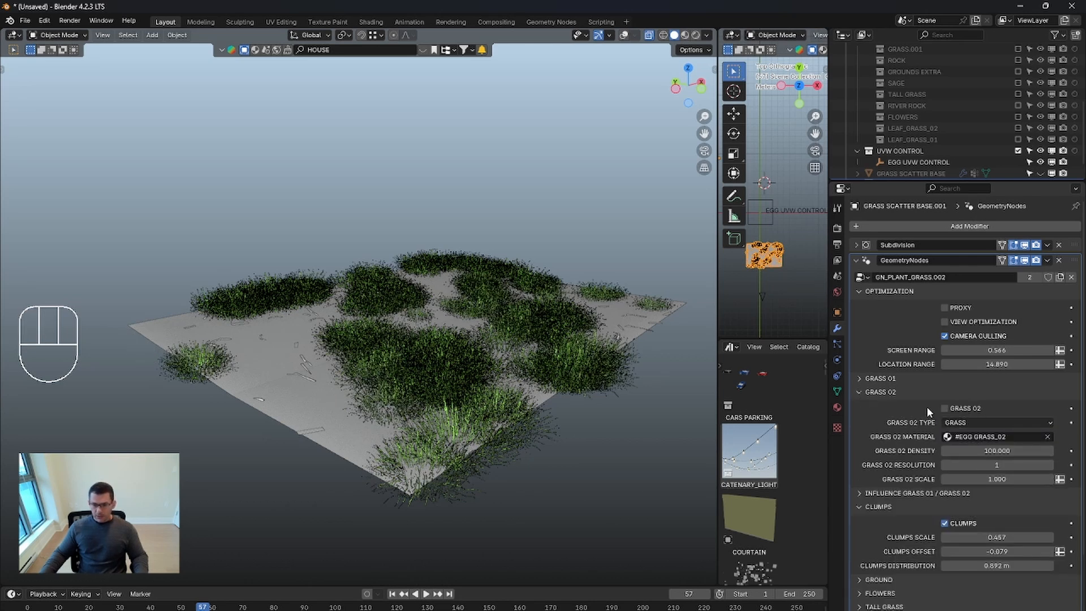
pyautogui.click(944, 408)
pyautogui.click(928, 378)
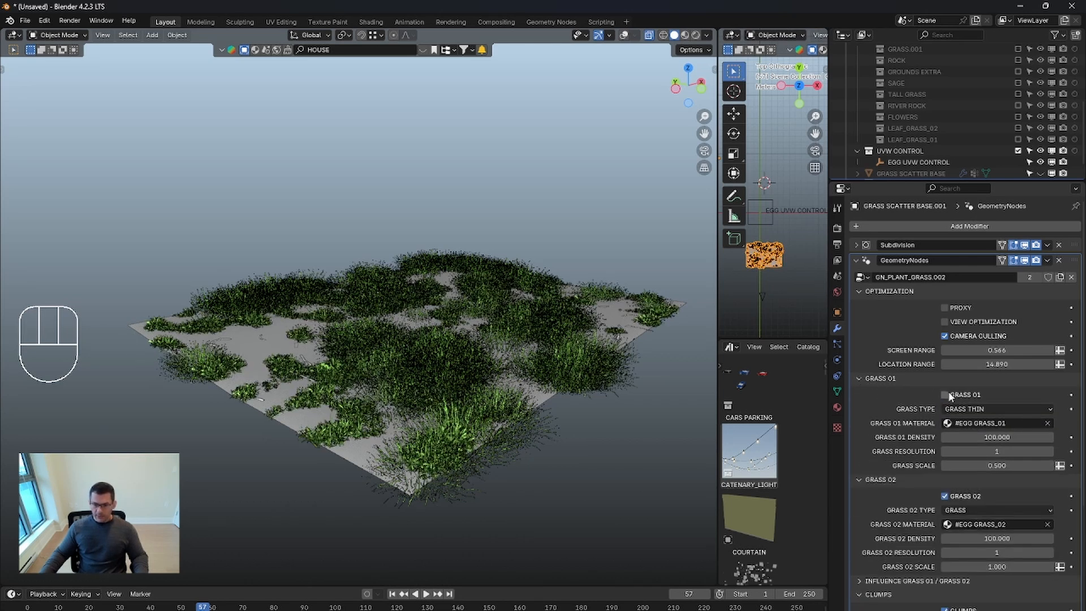
pyautogui.click(945, 395)
pyautogui.click(859, 379)
pyautogui.click(861, 393)
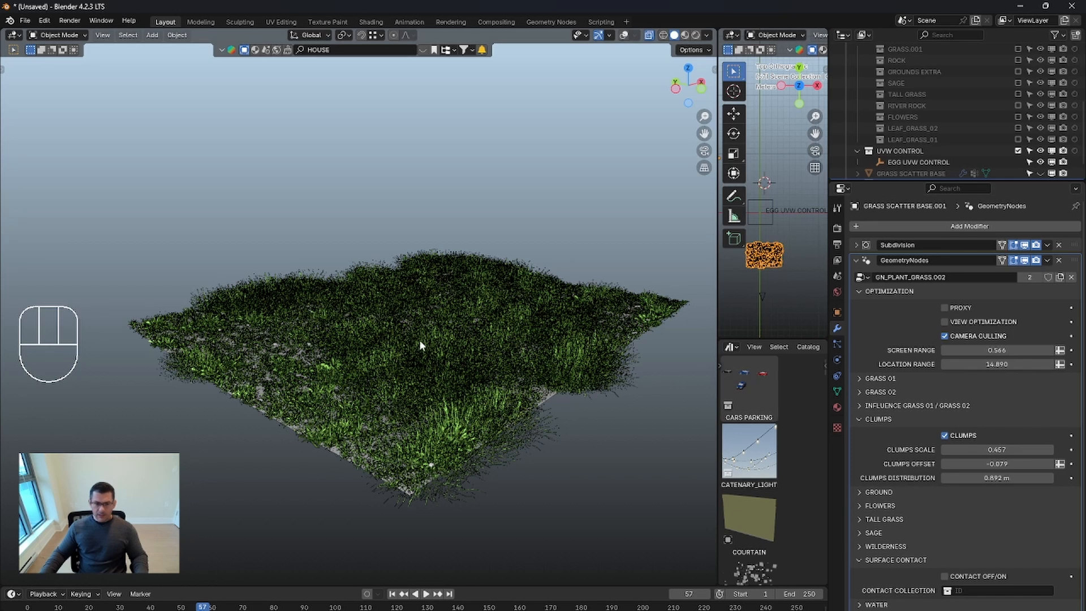
# Step: Switch the viewport to Rendered shading and inspect the scattered grass from another angle
pyautogui.press('z')
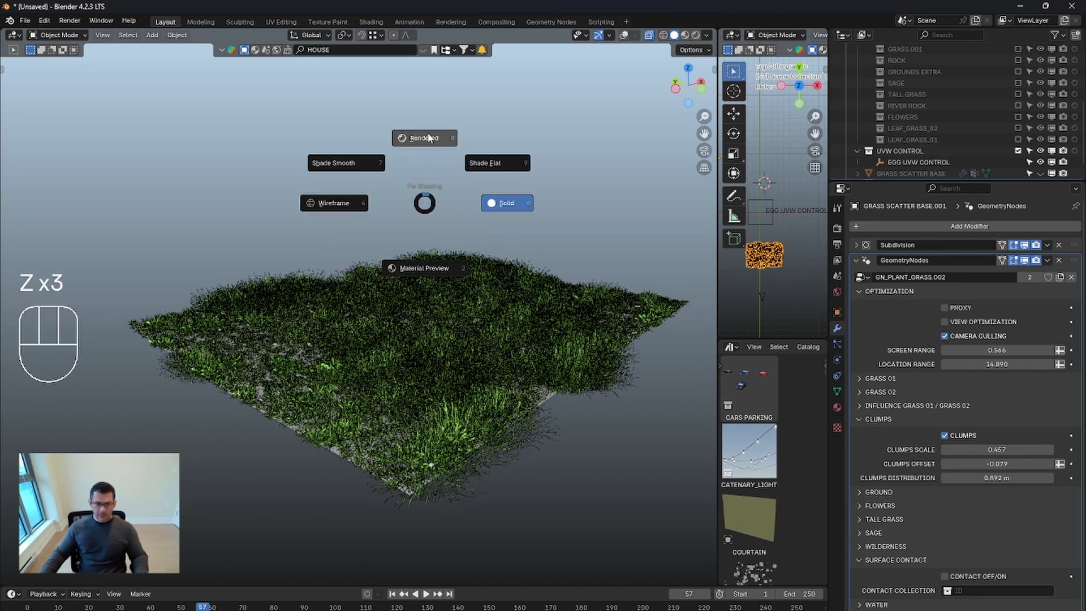
pyautogui.click(428, 137)
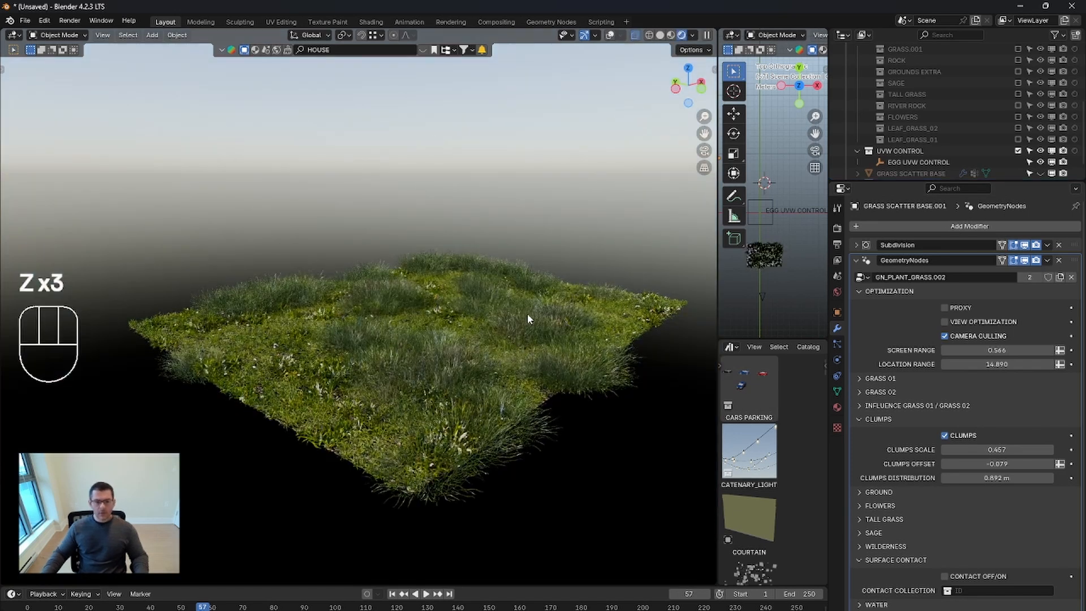
pyautogui.moveTo(528, 315); pyautogui.dragTo(590, 342, button='middle')
pyautogui.moveTo(483, 358); pyautogui.dragTo(513, 331, button='middle')
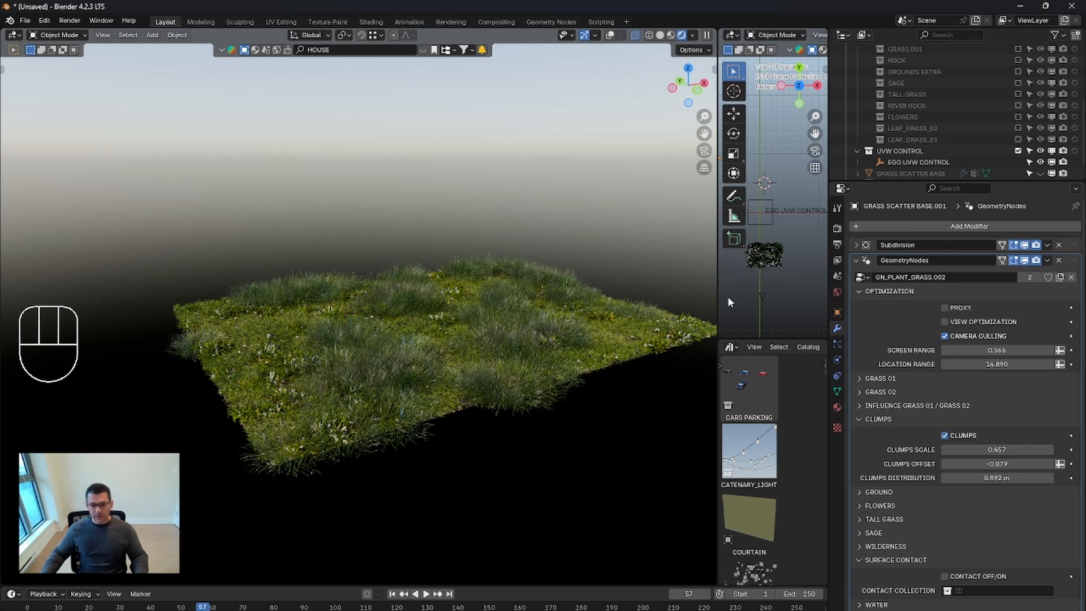
# Step: Narrow the rendered viewport, reframe the grass in it, and change the adjacent top-view area to a Shader Editor
pyautogui.moveTo(719, 316); pyautogui.dragTo(416, 317)
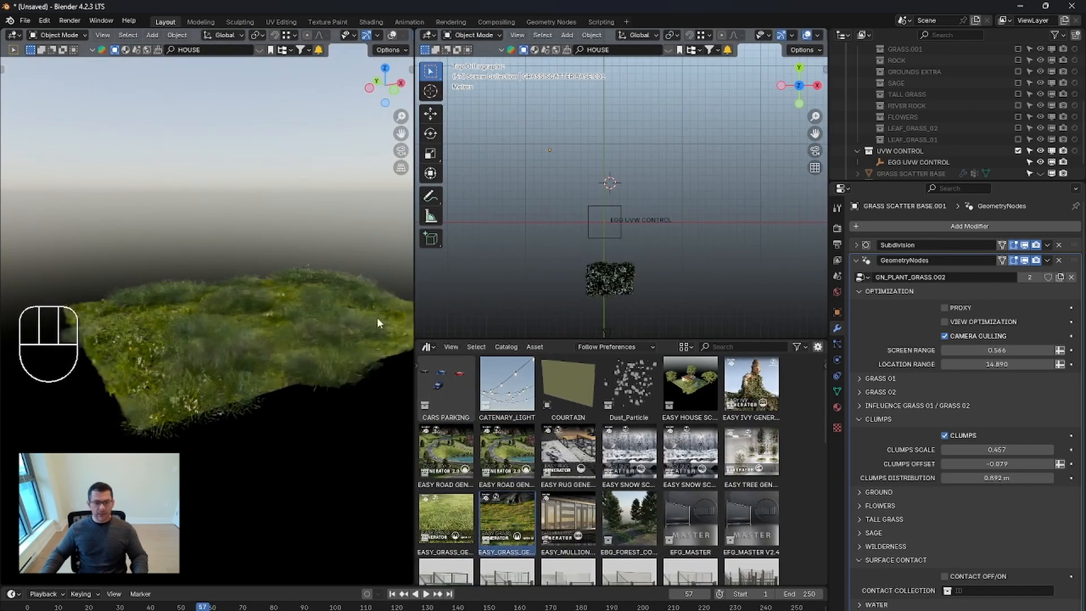
pyautogui.keyDown('shift'); pyautogui.moveTo(341, 325); pyautogui.dragTo(280, 261, button='middle'); pyautogui.keyUp('shift')
pyautogui.keyDown('shift'); pyautogui.moveTo(228, 227); pyautogui.dragTo(259, 291, button='middle'); pyautogui.keyUp('shift')
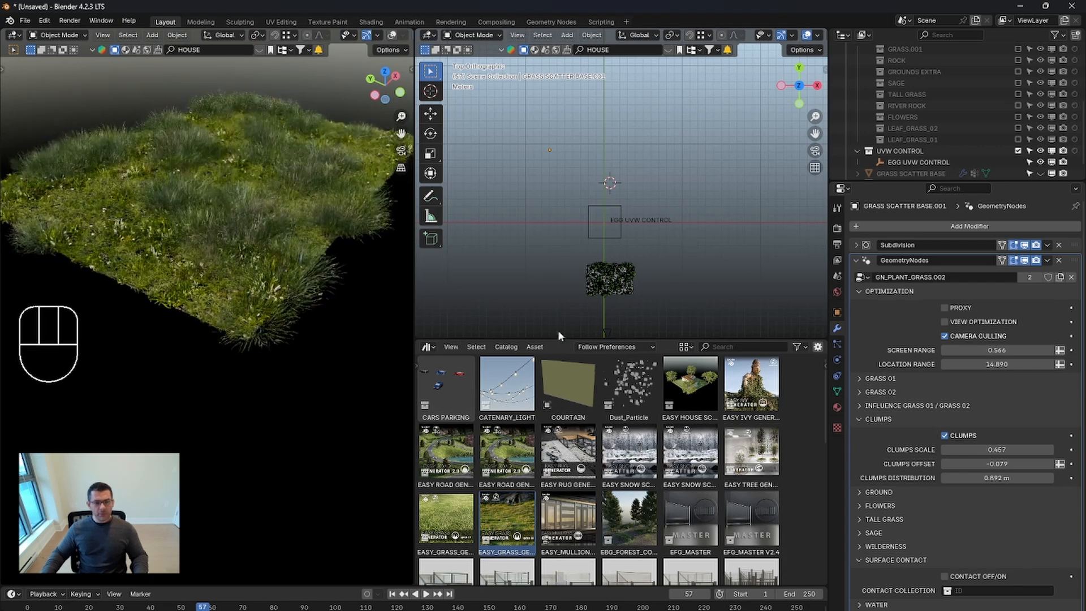
pyautogui.click(435, 36)
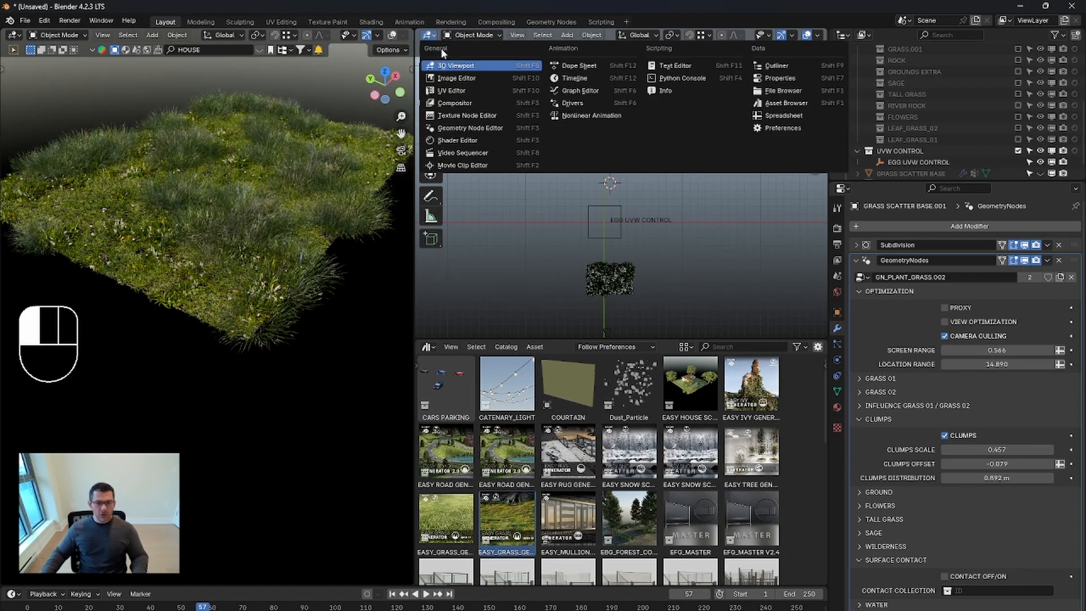
pyautogui.click(475, 152)
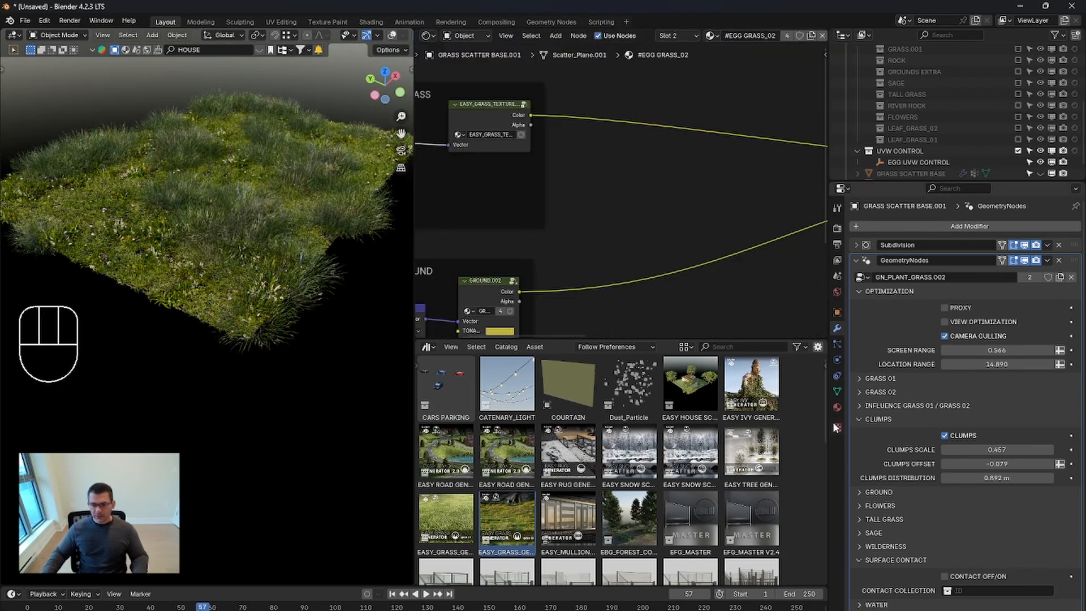
# Step: Select the #EGG CLUMP GRASS material of the scatter base and bring its grass texture nodes into view
pyautogui.click(837, 407)
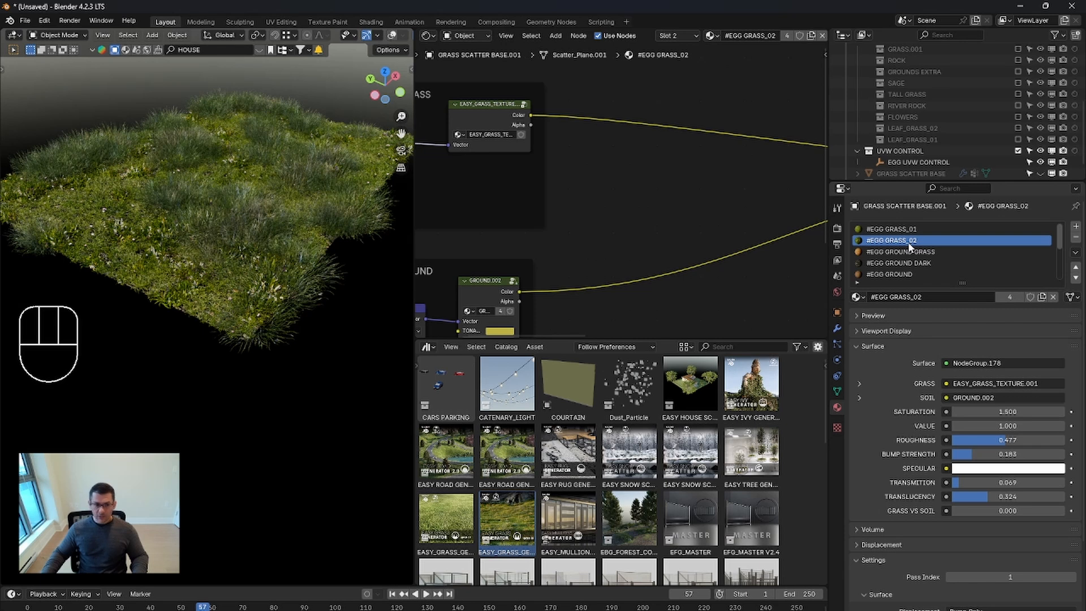
pyautogui.scroll(-4, 920, 270)
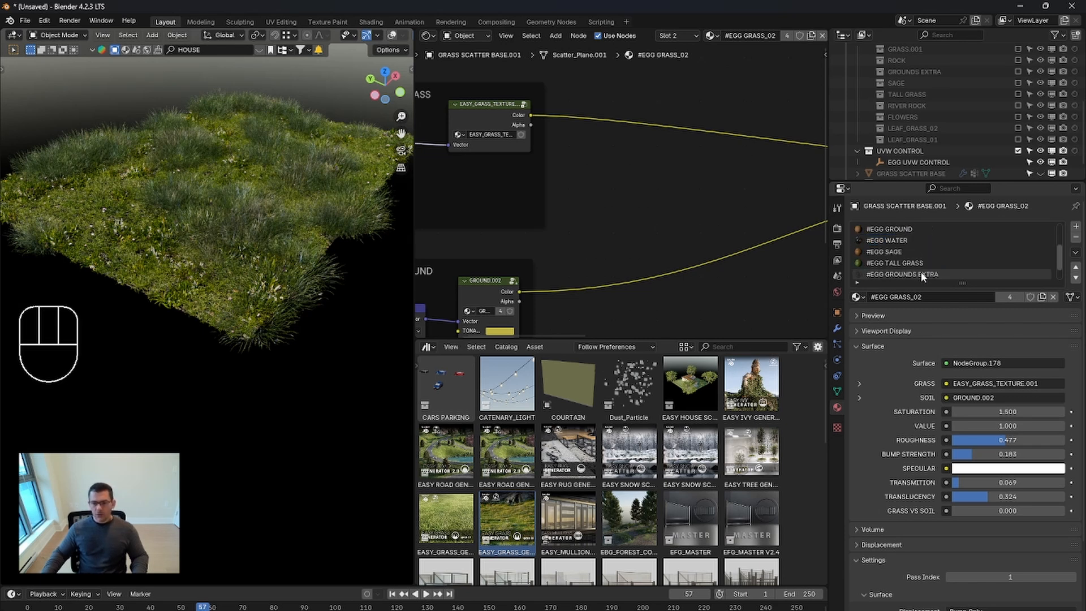
pyautogui.scroll(-2, 920, 275)
pyautogui.click(926, 274)
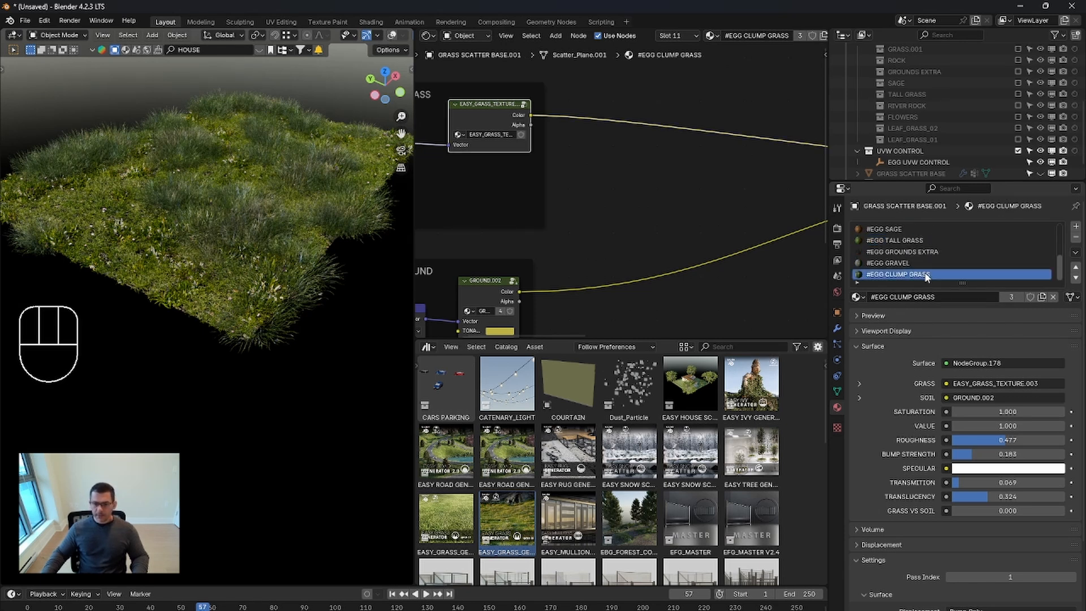
pyautogui.press('Home')
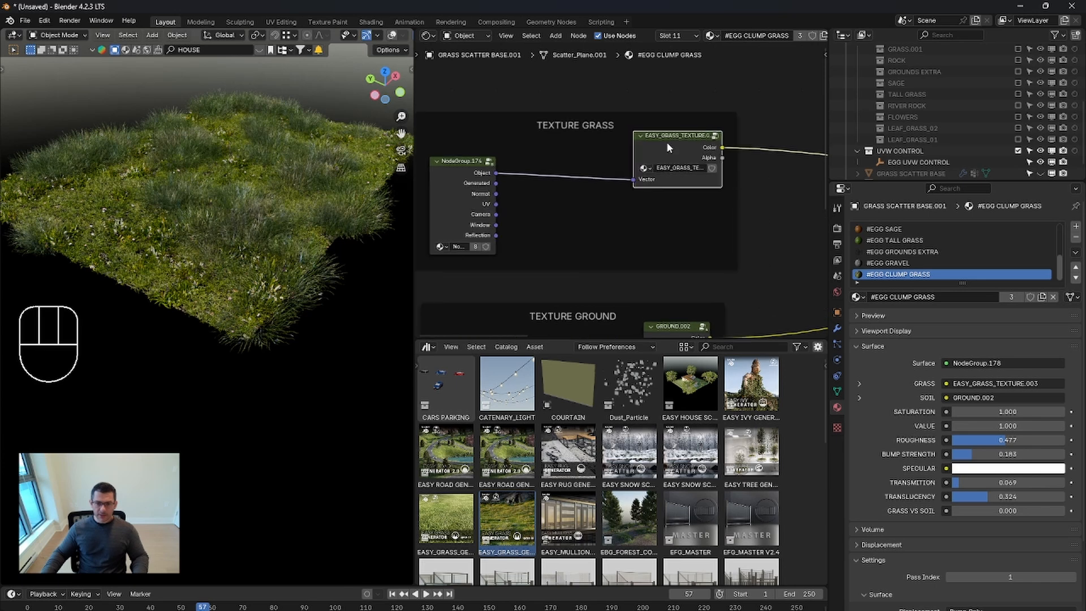
# Step: Enter the EASY_GRASS_TEXTURE.003 node group and unlink the image from its Image Texture node
pyautogui.press('Tab')
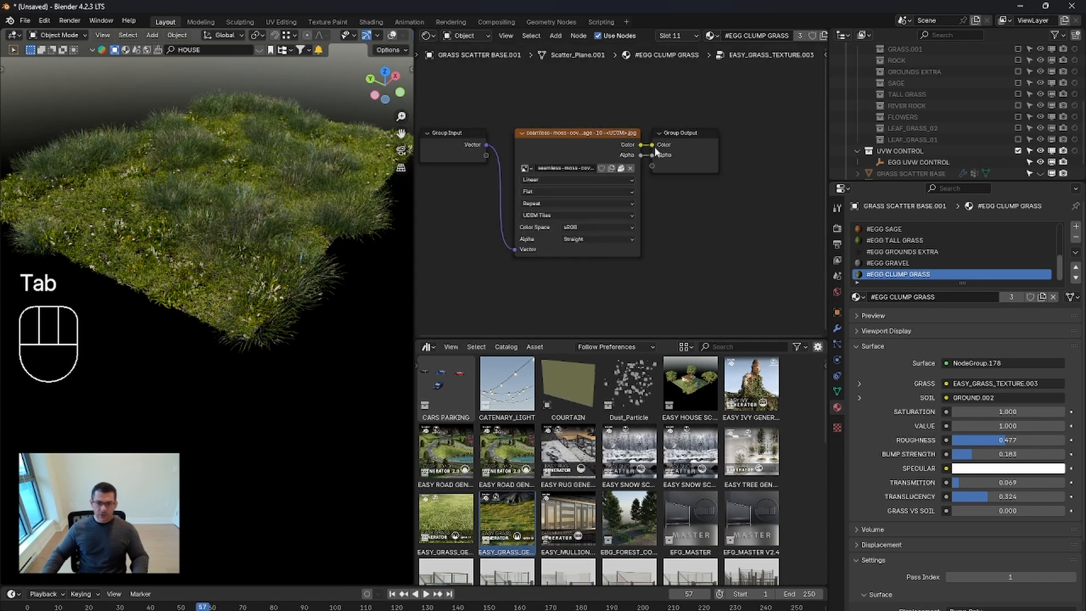
pyautogui.click(622, 168)
pyautogui.click(626, 169)
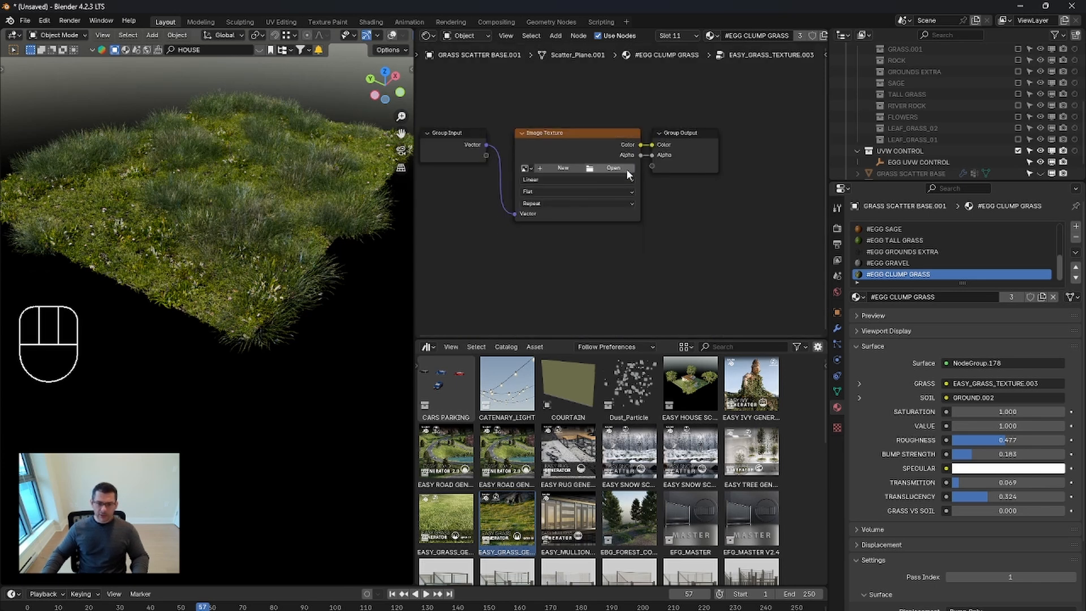
# Step: Start loading an image for the clump grass texture and go to the W:\Textures\Landscaping\2K folder
pyautogui.click(622, 168)
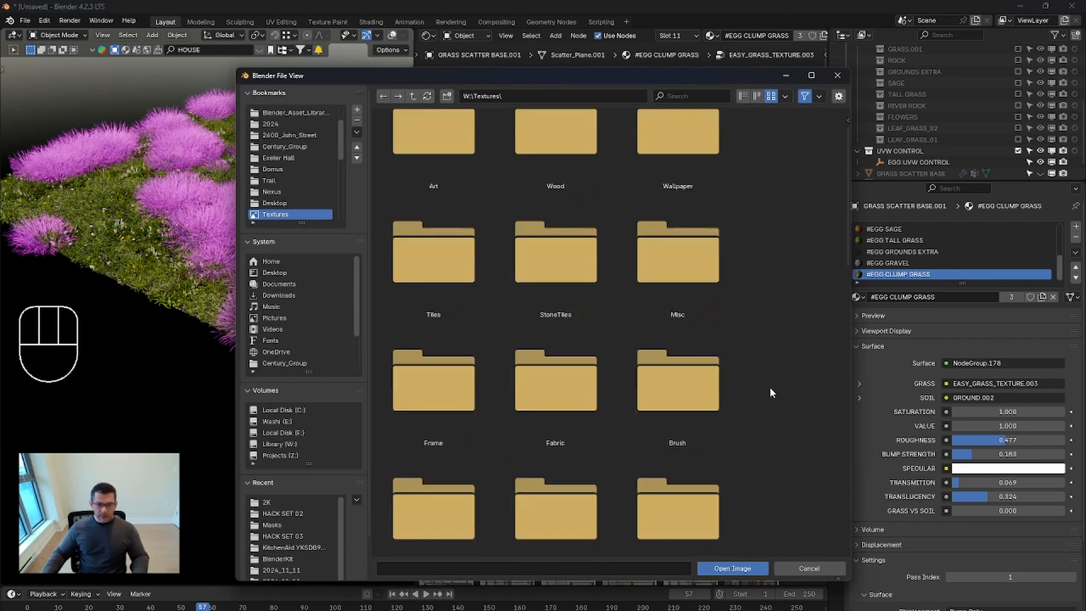
pyautogui.scroll(-5, 772, 384)
pyautogui.scroll(-4, 777, 378)
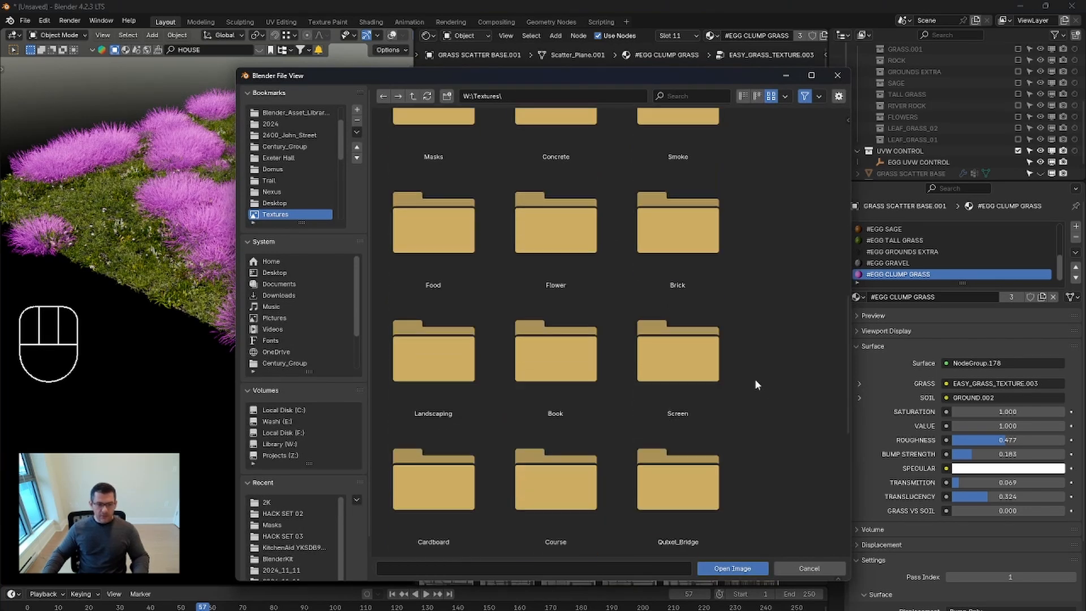
pyautogui.doubleClick(454, 360)
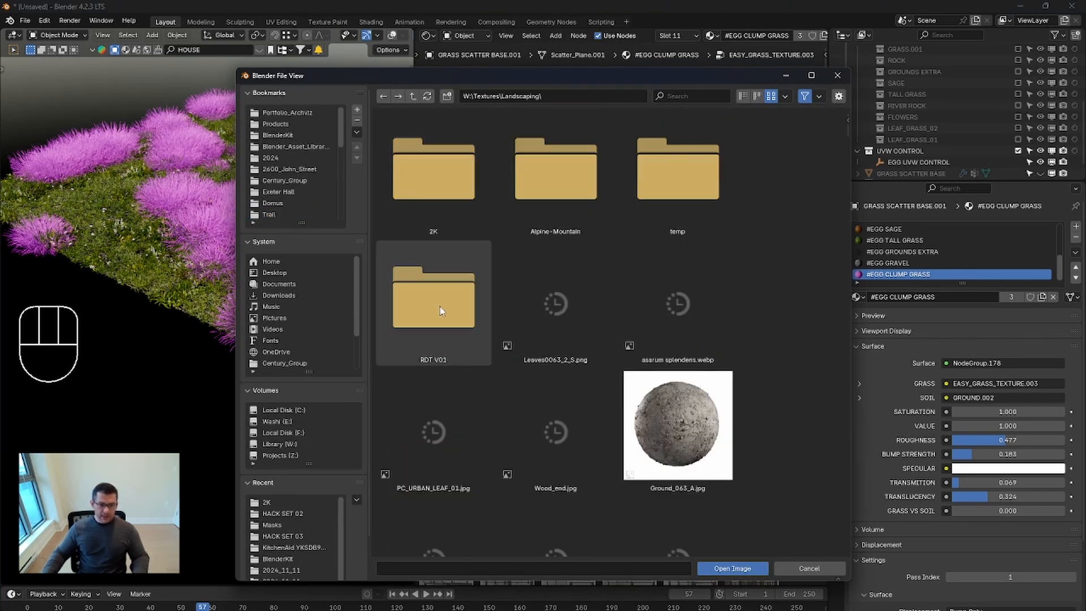
pyautogui.click(442, 199)
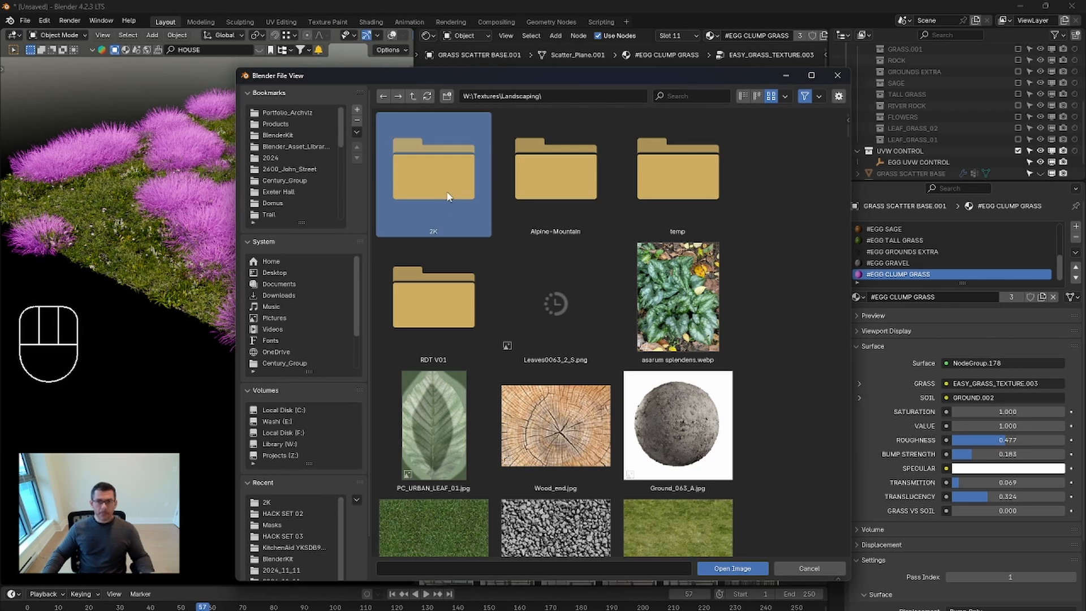
pyautogui.doubleClick(446, 198)
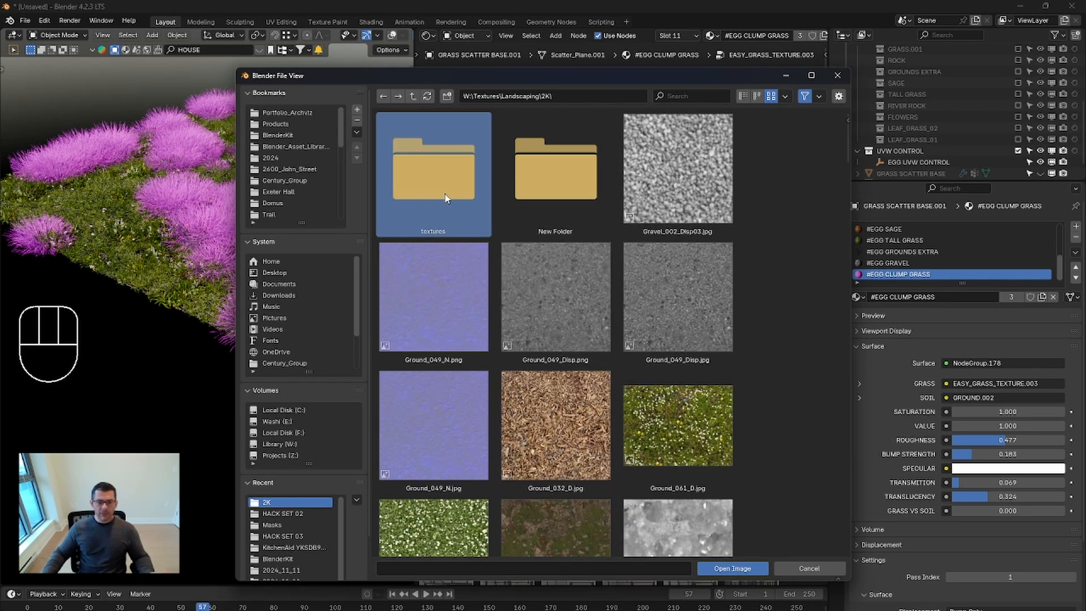
# Step: Load Ground_027_D.jpg into the clump grass Image Texture node and inspect the rendered grass up close
pyautogui.scroll(-15, 695, 419)
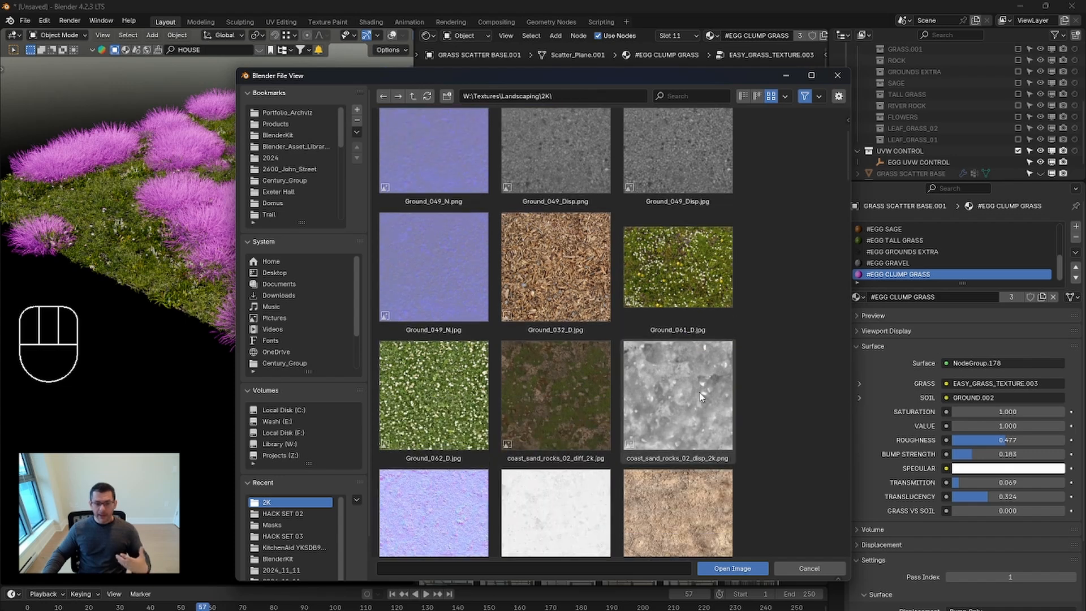
pyautogui.scroll(-15, 696, 383)
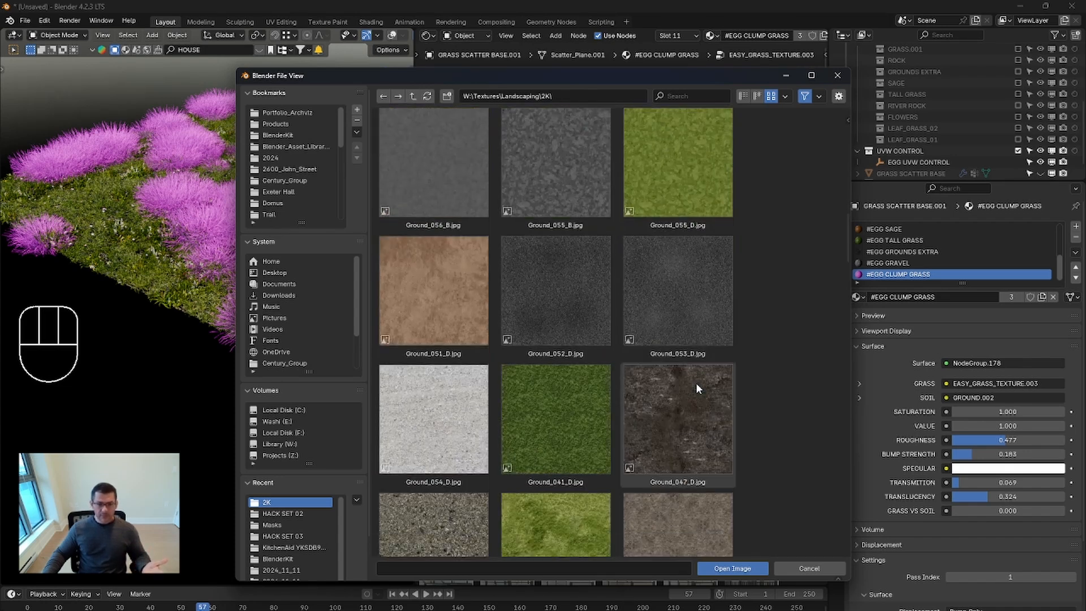
pyautogui.scroll(-5, 694, 385)
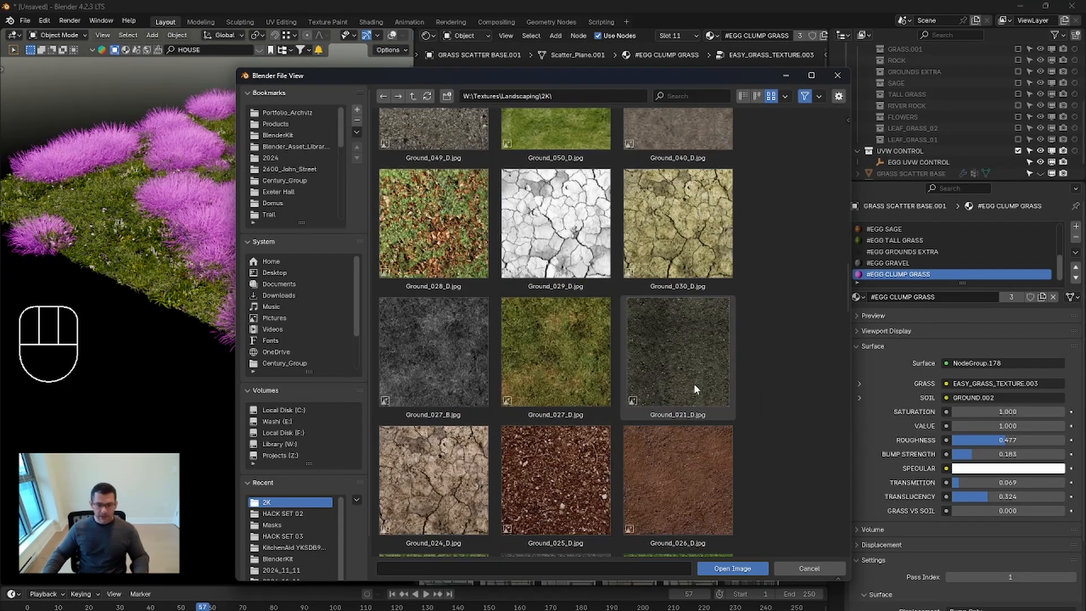
pyautogui.doubleClick(557, 355)
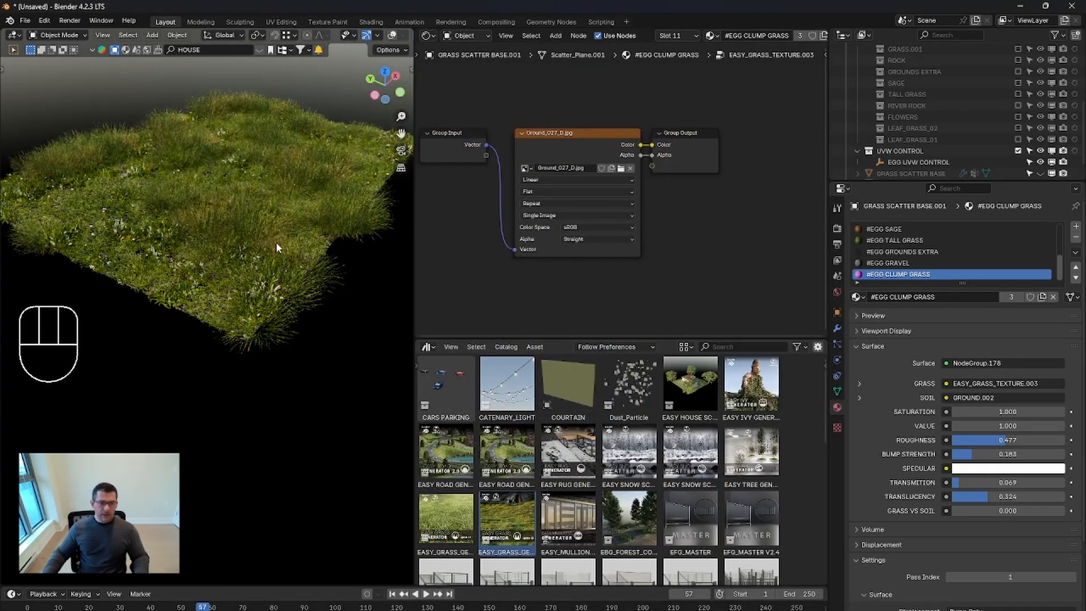
pyautogui.scroll(5, 187, 142)
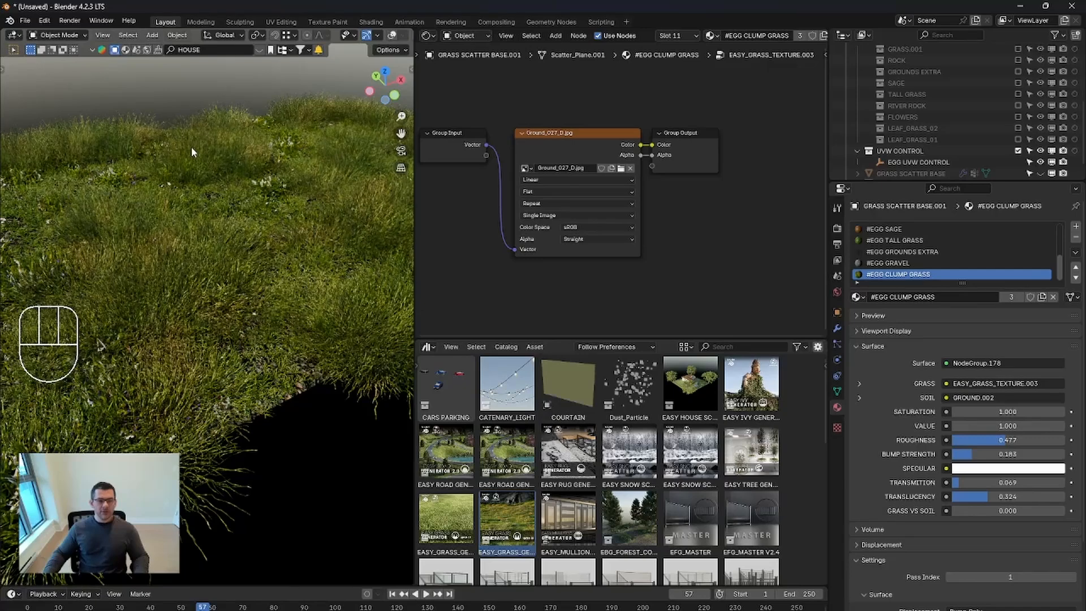
# Step: Replace the clump grass texture with Ground_032_D.jpg
pyautogui.click(620, 169)
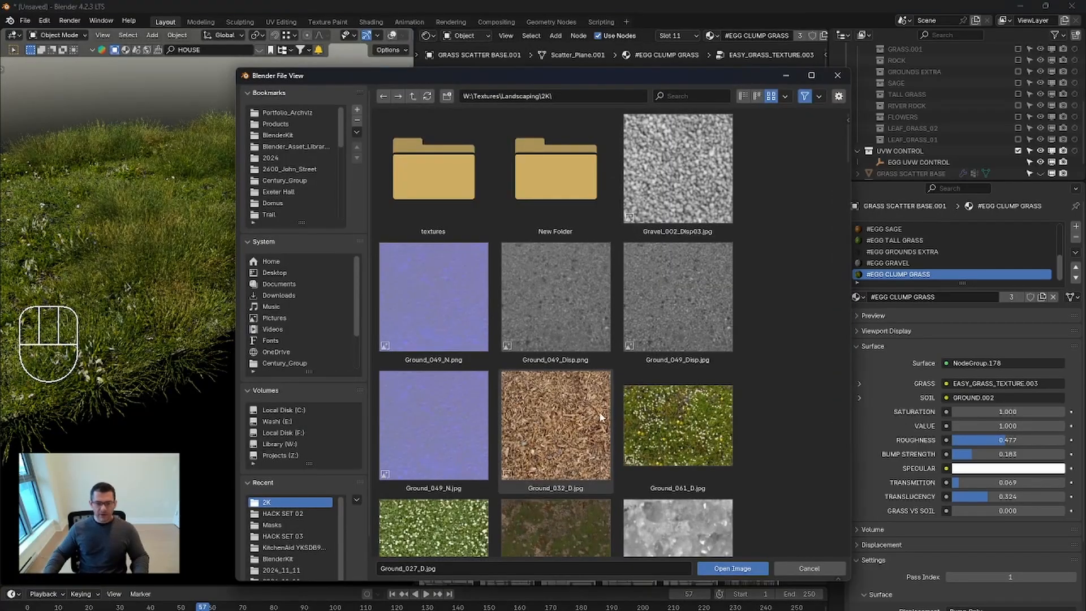
pyautogui.doubleClick(552, 437)
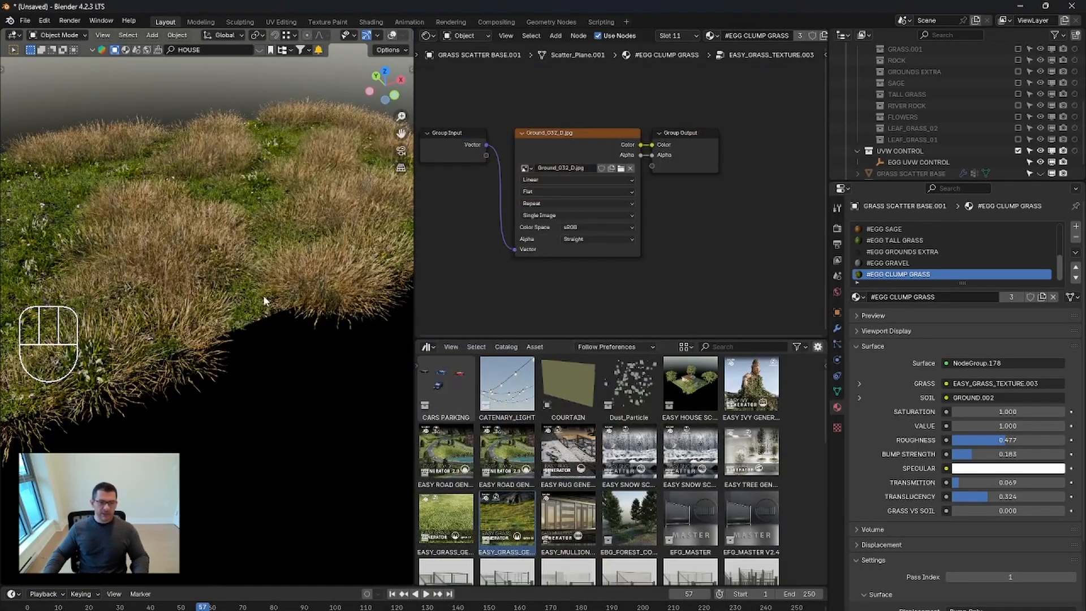
# Step: Replace the clump grass texture with Ground_028_D.jpg and inspect the whole rendered grass patch
pyautogui.click(621, 169)
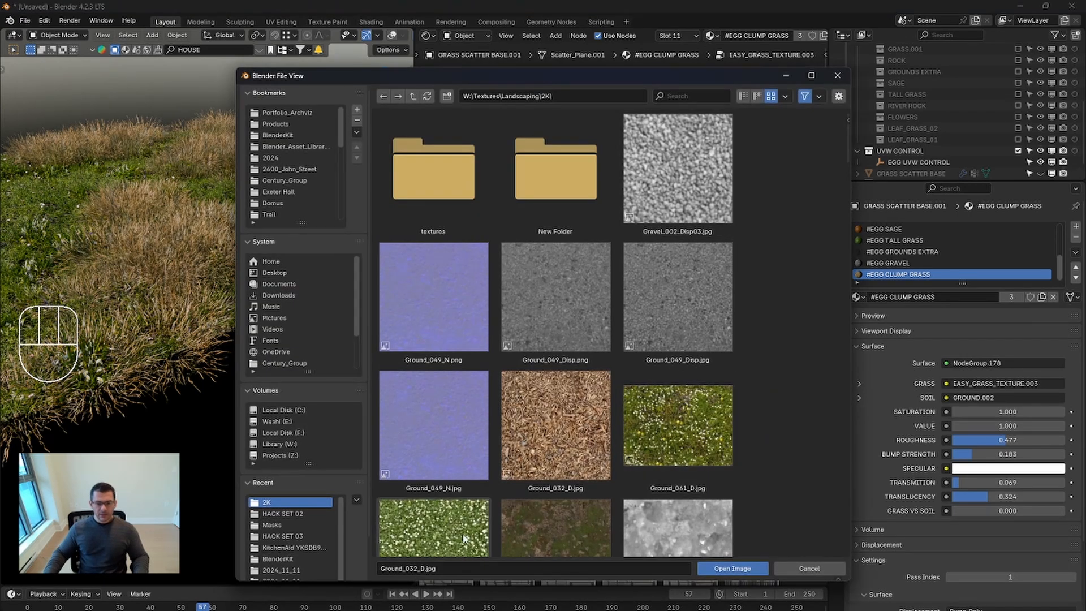
pyautogui.scroll(-10, 500, 490)
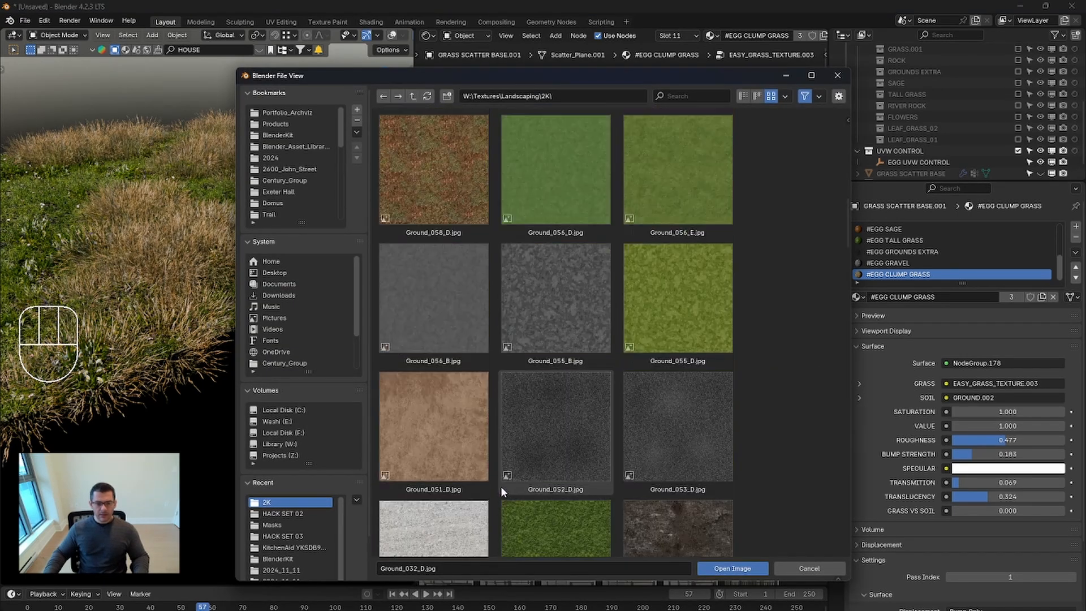
pyautogui.scroll(-10, 501, 486)
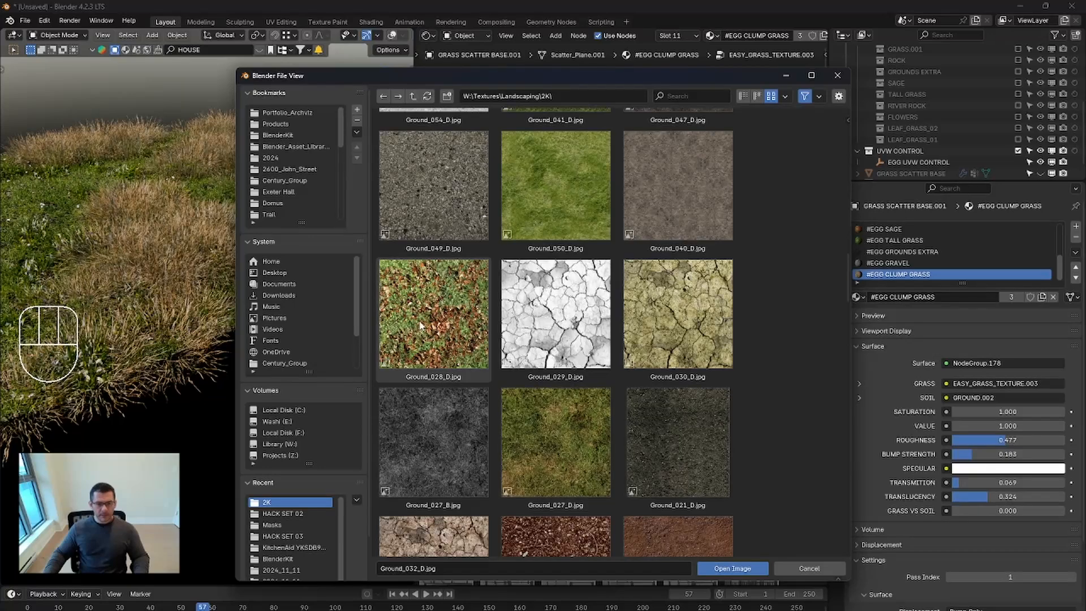
pyautogui.doubleClick(420, 325)
pyautogui.moveTo(237, 266); pyautogui.dragTo(276, 270, button='middle')
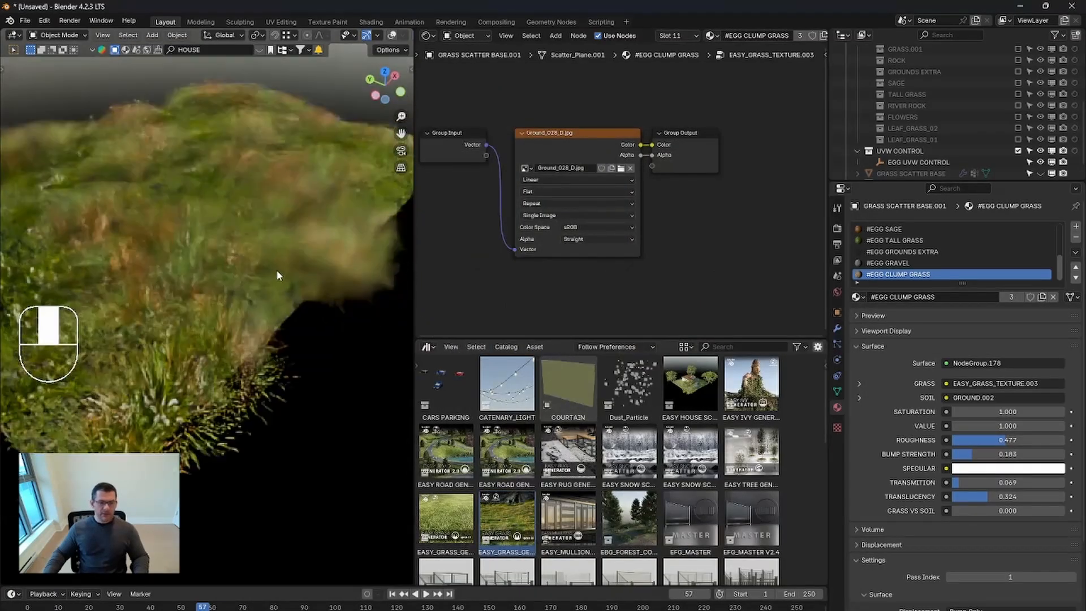
pyautogui.scroll(-5, 276, 269)
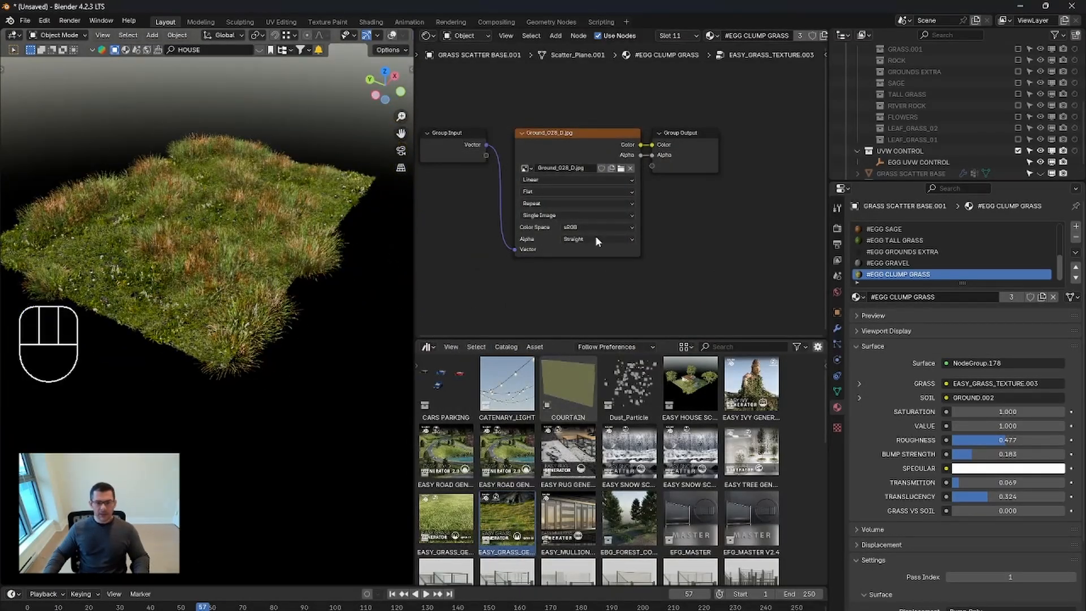
# Step: Load Ground_050_D.jpg into the clump grass Image Texture node and view the rendered patch from another angle
pyautogui.scroll(-15, 631, 193)
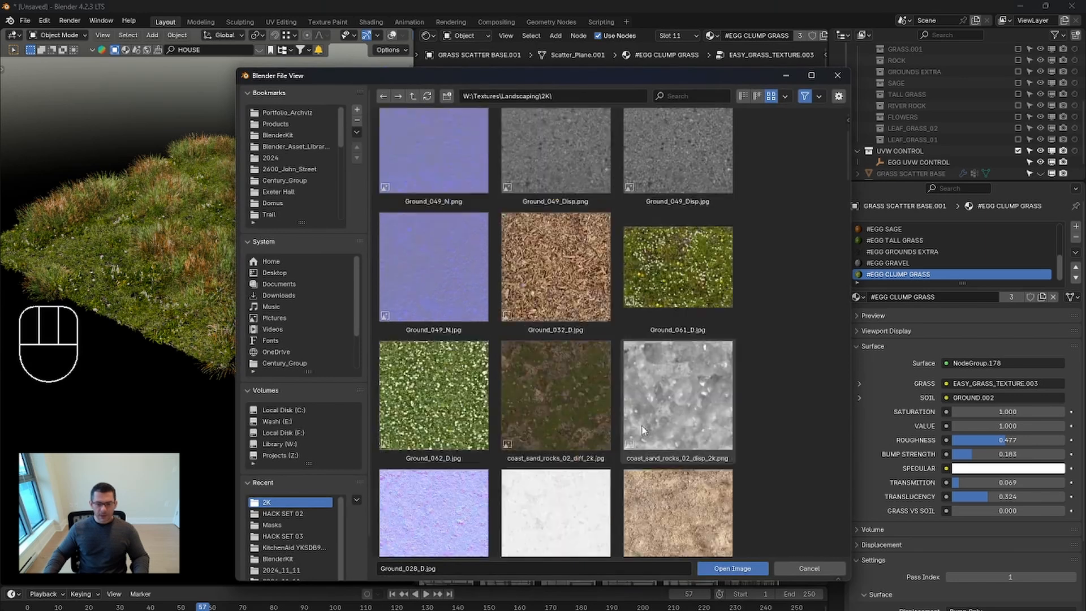
pyautogui.scroll(-5, 629, 422)
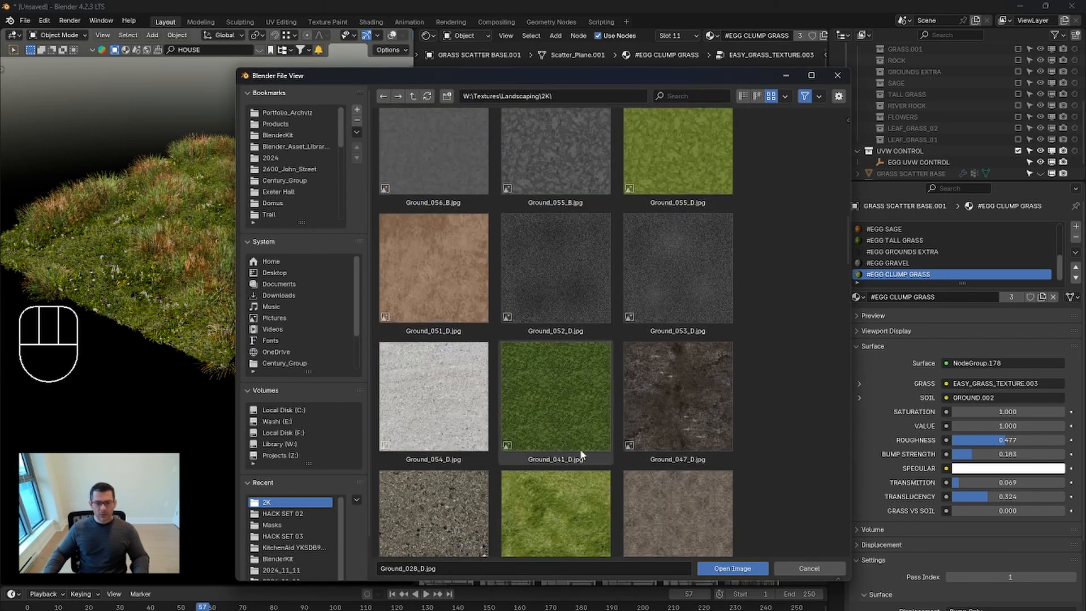
pyautogui.doubleClick(568, 507)
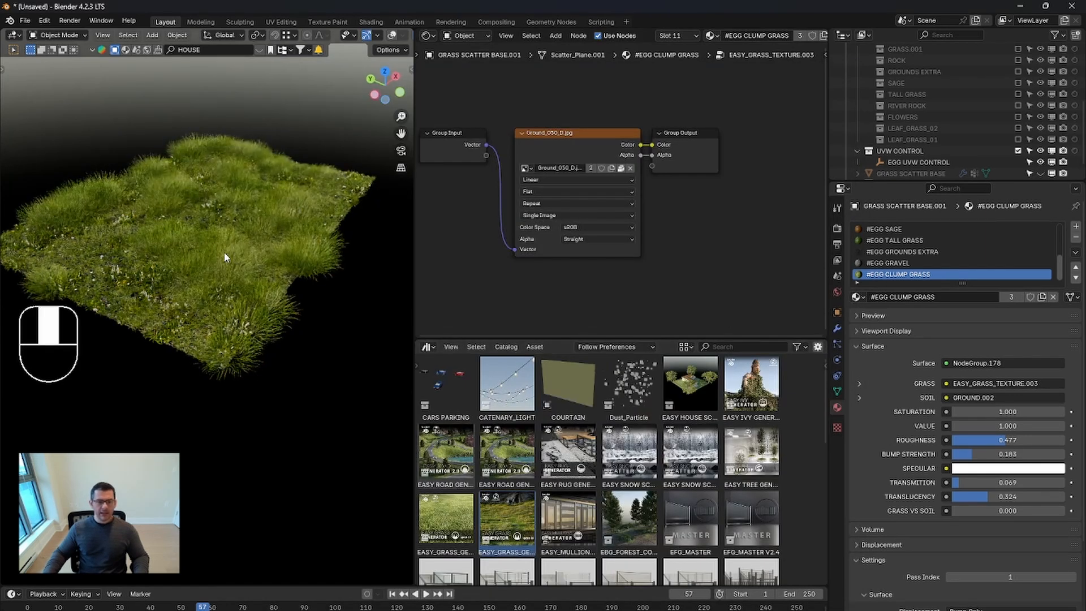
pyautogui.moveTo(224, 252); pyautogui.dragTo(202, 240, button='middle')
# Step: Switch the viewport to solid shading and reduce the Clumps Scale of the grass modifier to 0.366
pyautogui.press('z')
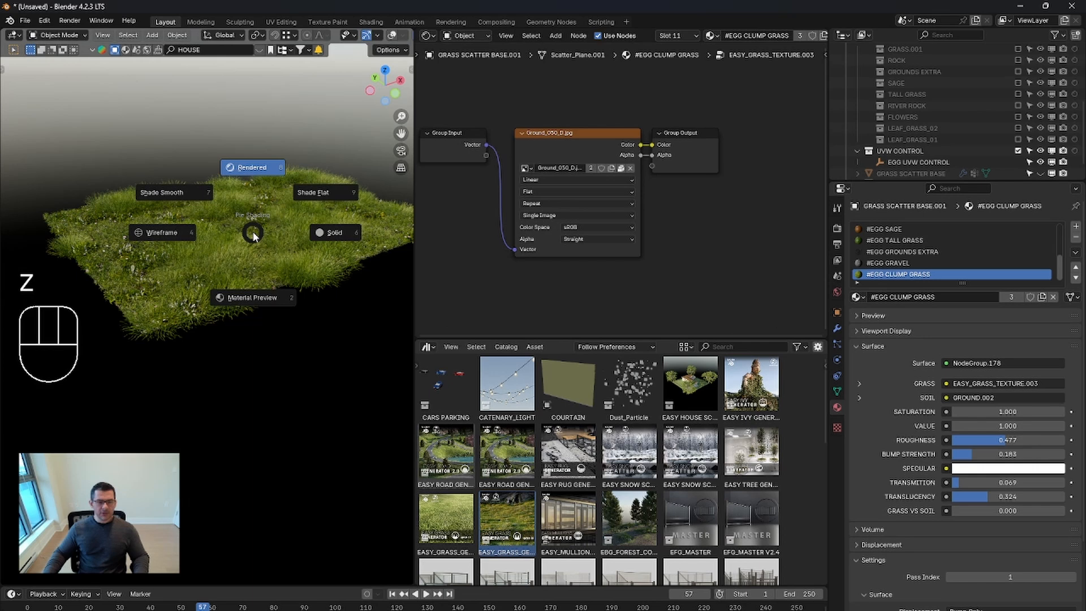
pyautogui.click(335, 233)
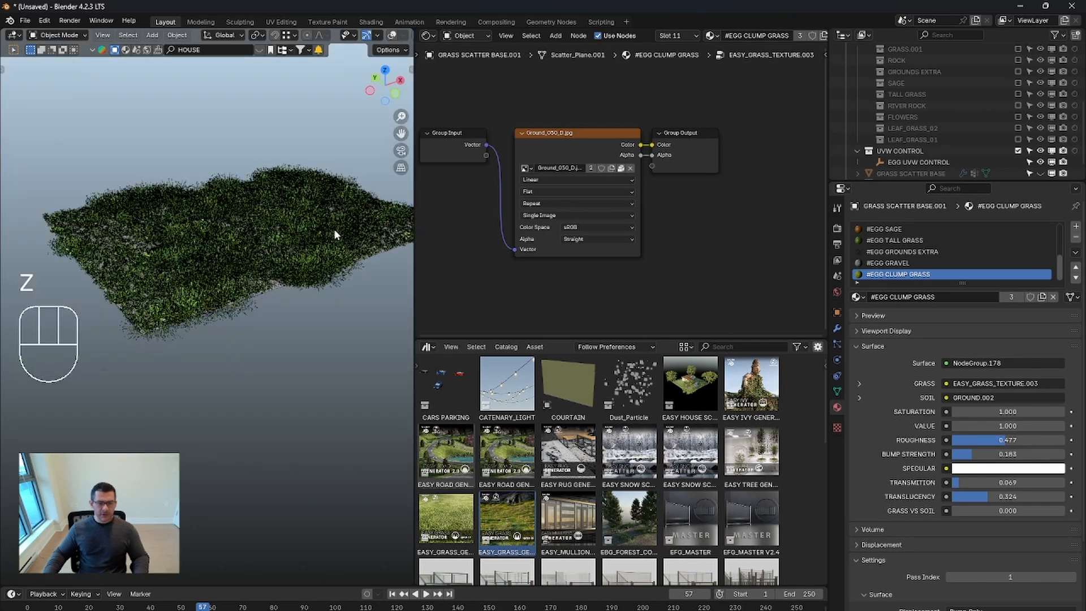
pyautogui.click(838, 328)
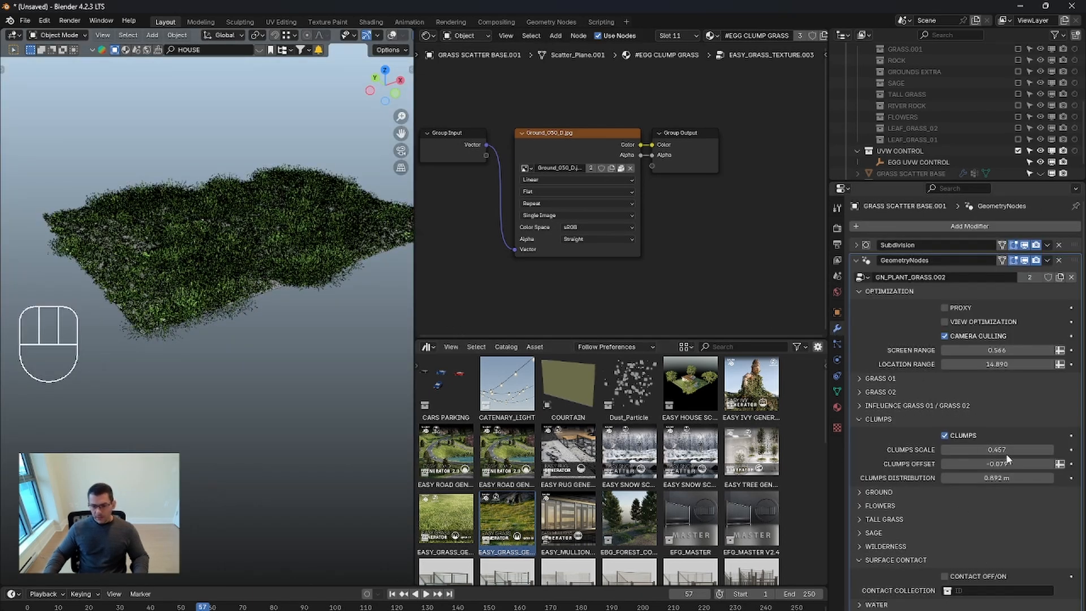
pyautogui.moveTo(998, 450); pyautogui.dragTo(957, 450)
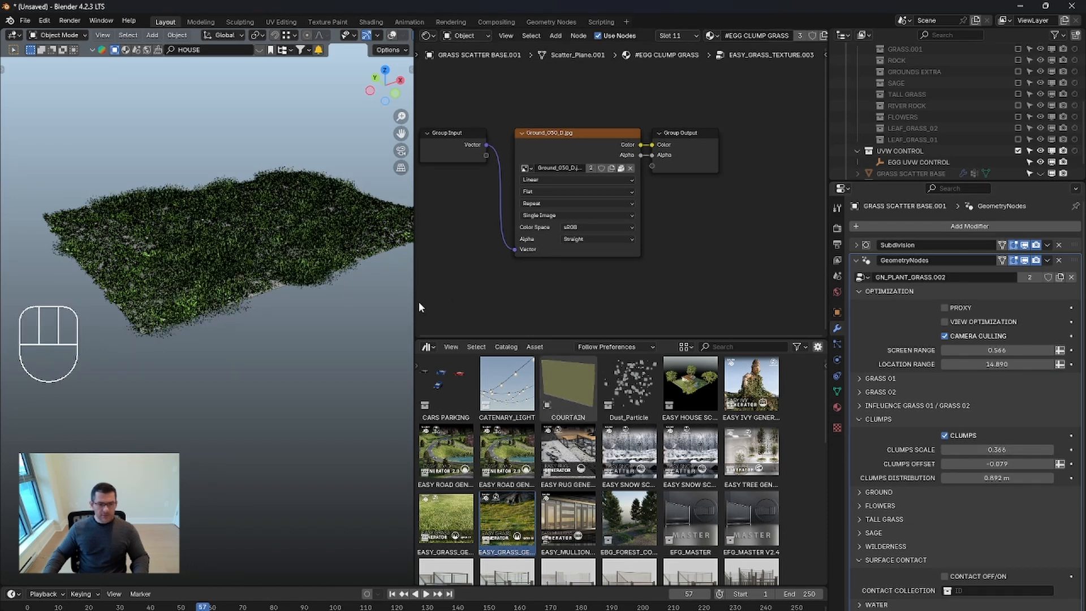
# Step: Widen the 3D viewport and inspect the grass patch in rendered shading
pyautogui.moveTo(415, 308); pyautogui.dragTo(620, 305)
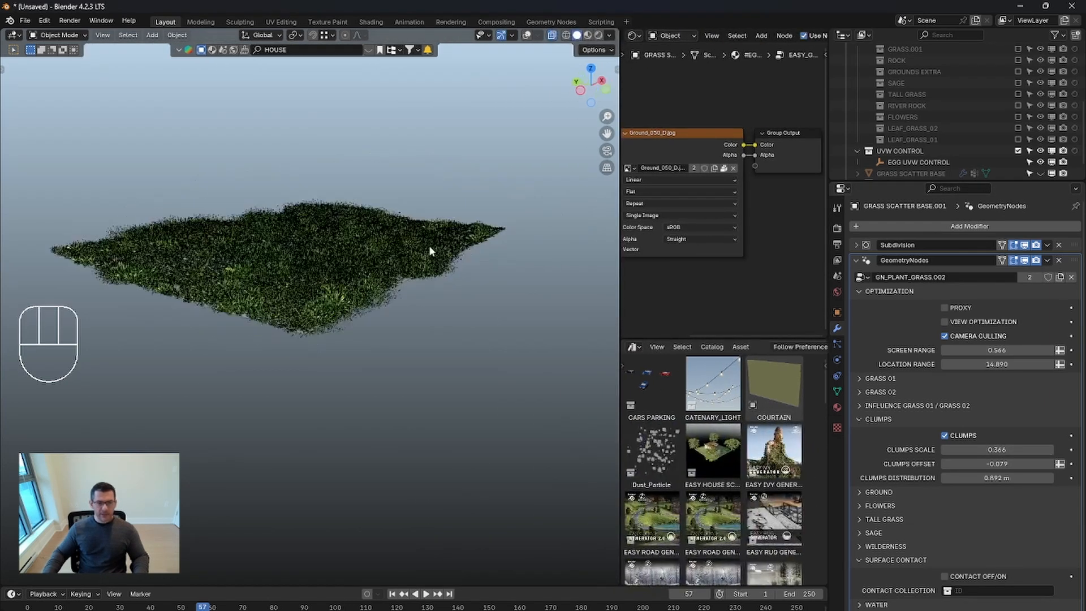
pyautogui.press('z')
pyautogui.click(331, 175)
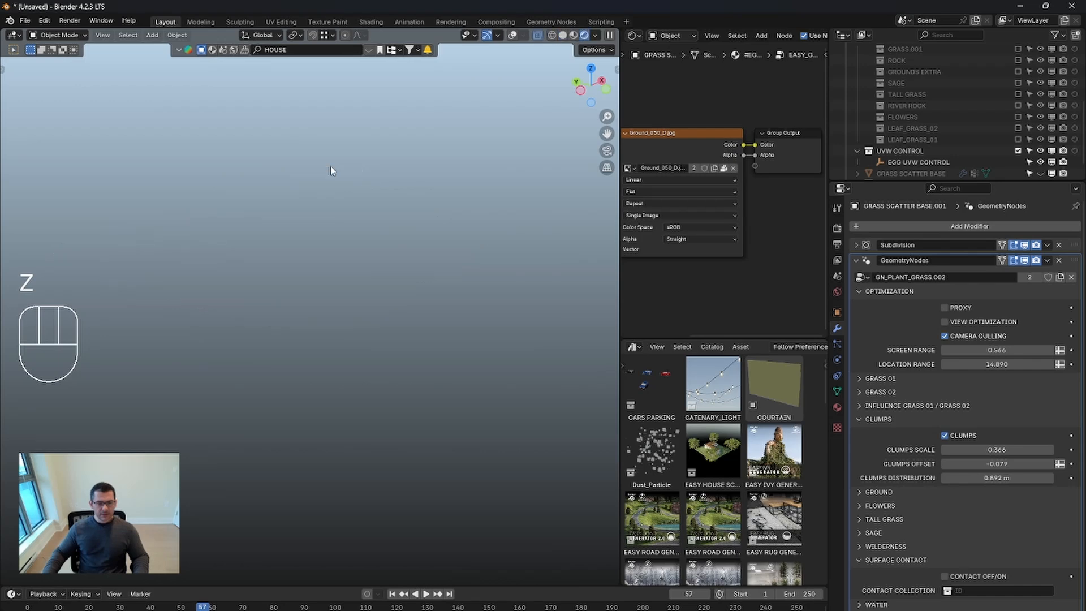
pyautogui.moveTo(266, 246); pyautogui.dragTo(271, 265, button='middle')
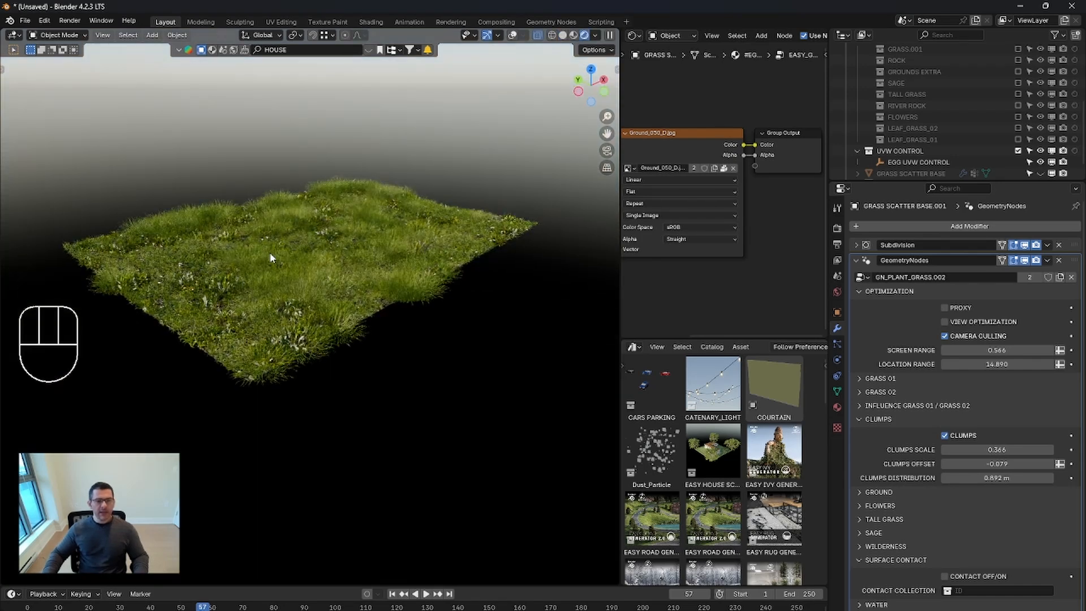
pyautogui.scroll(2, 256, 250)
# Step: Reveal the hidden objects in solid shading to view the surrounding scatter, and isolate the selected grass patch again
pyautogui.press('z')
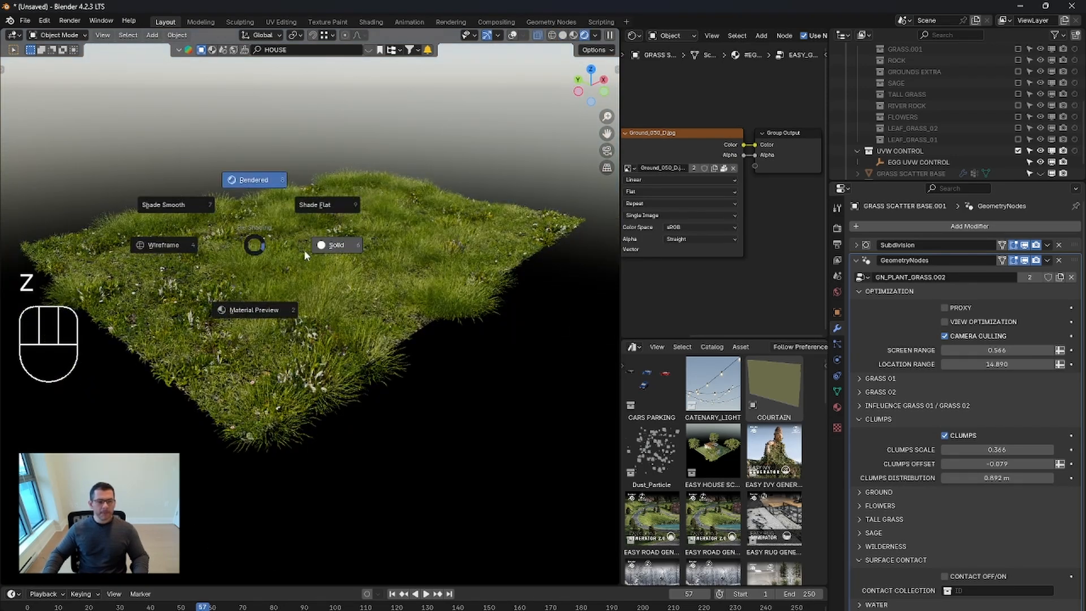
pyautogui.click(337, 245)
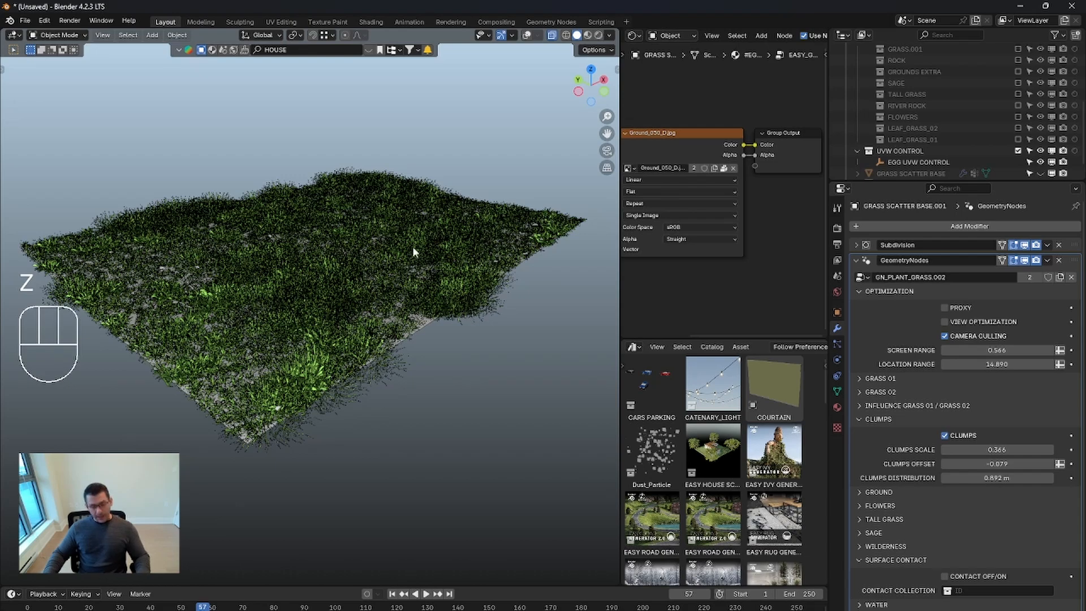
pyautogui.hotkey('alt', 'h')
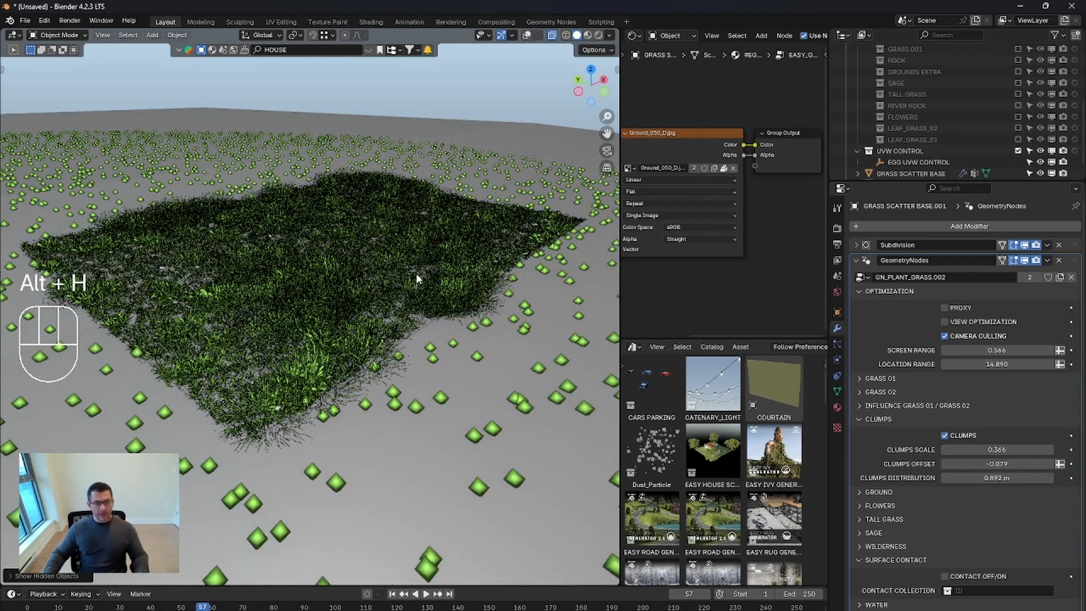
pyautogui.scroll(4, 440, 257)
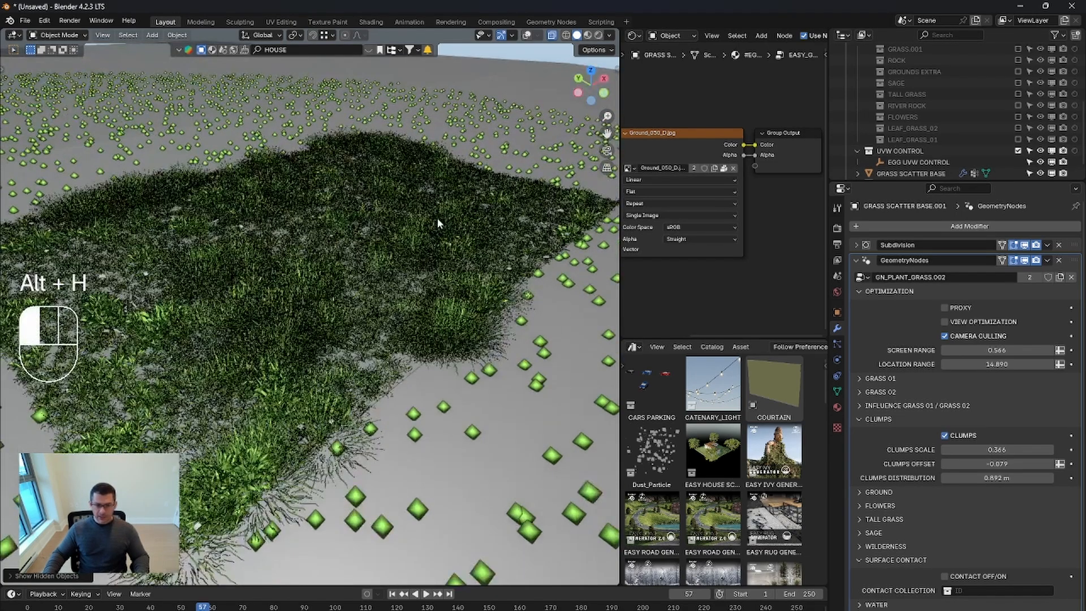
pyautogui.scroll(-5, 438, 224)
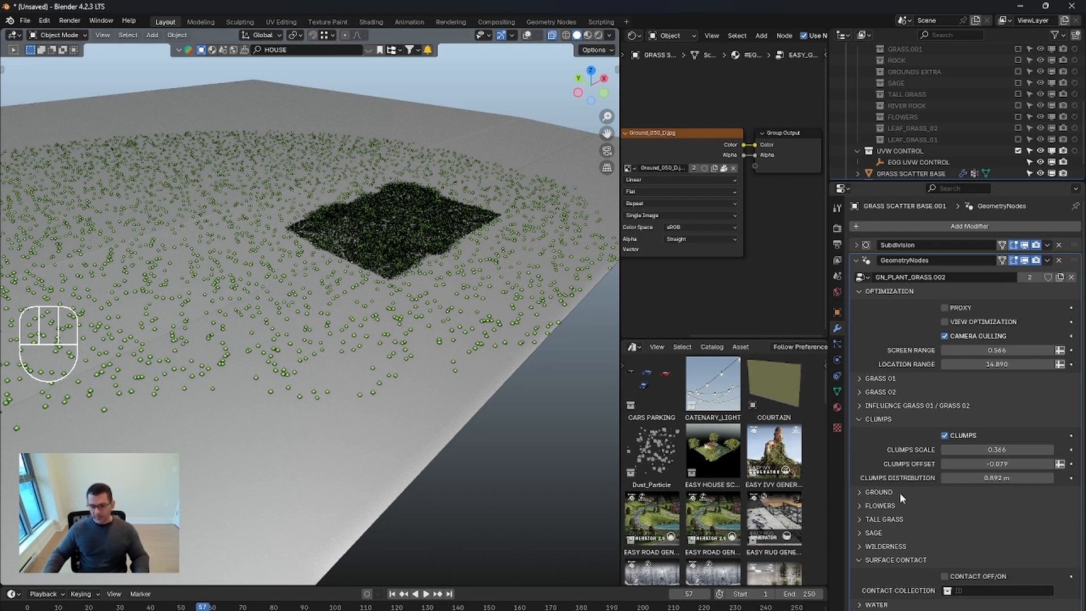
pyautogui.click(859, 418)
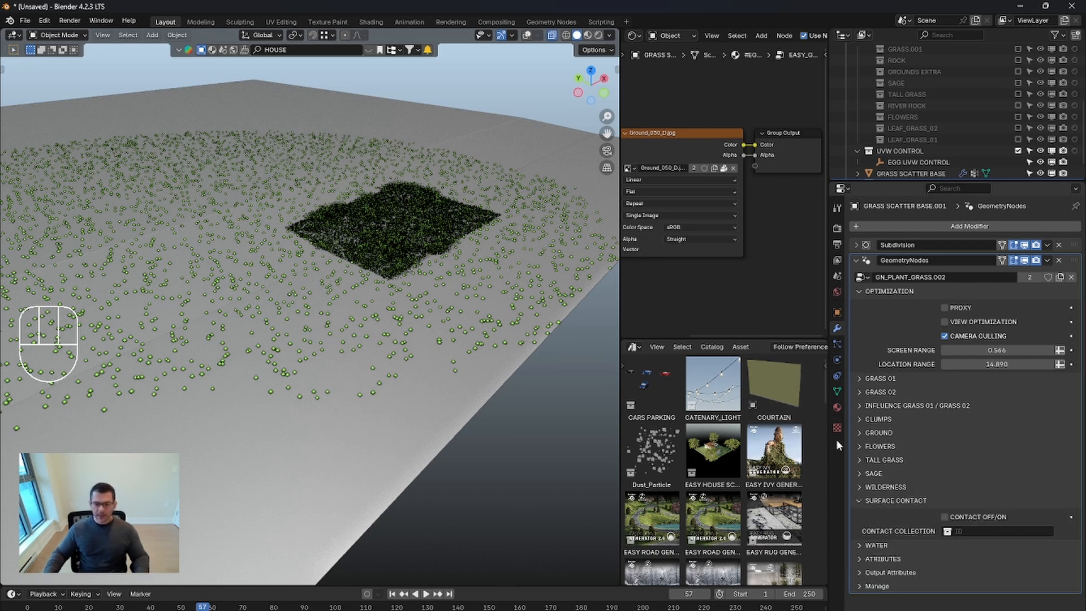
pyautogui.hotkey('shift', 'h')
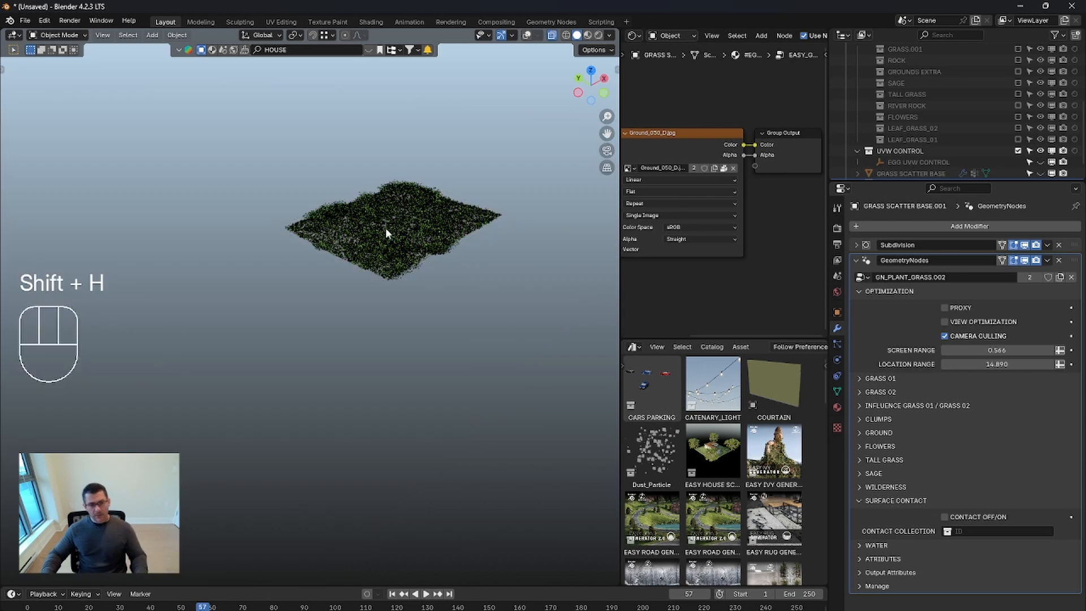
pyautogui.scroll(5, 392, 212)
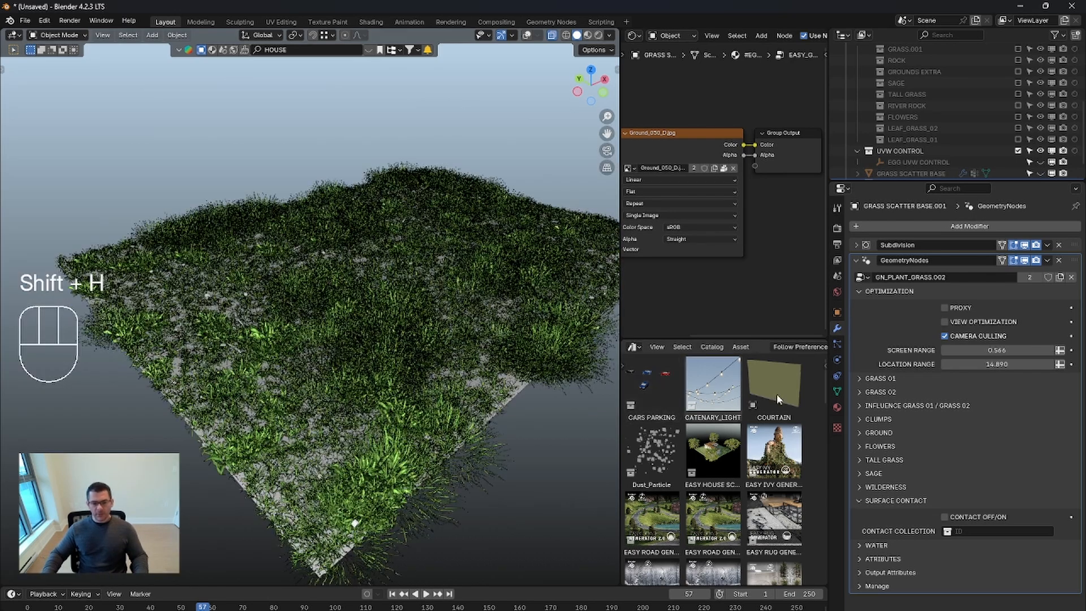
# Step: Disable Clumps in the grass modifier and show the remaining grass in rendered shading
pyautogui.click(859, 419)
pyautogui.click(945, 436)
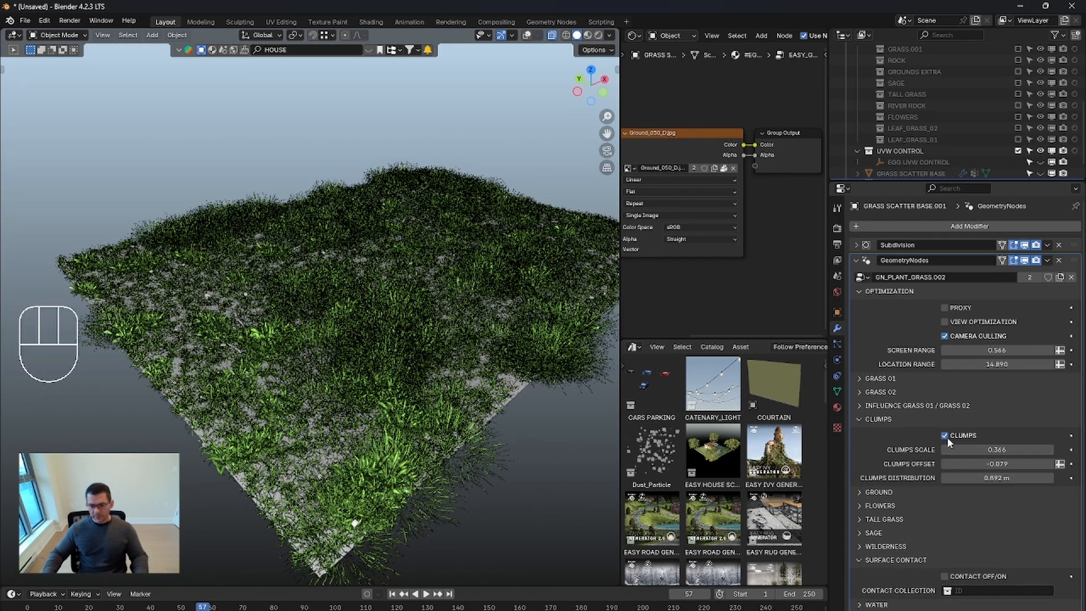
pyautogui.click(874, 392)
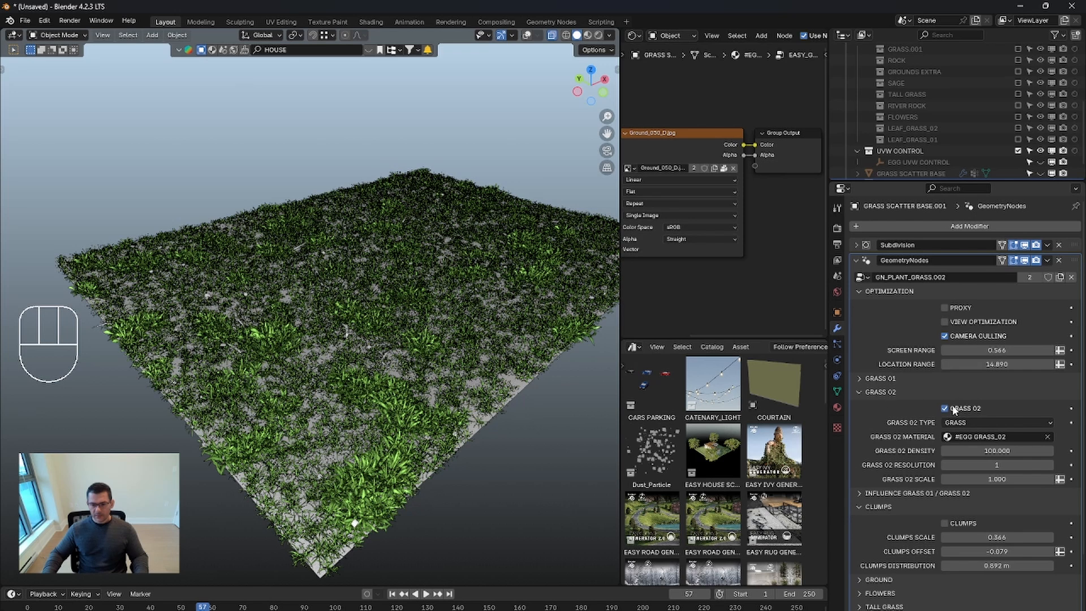
pyautogui.click(859, 392)
pyautogui.moveTo(390, 350)
pyautogui.mouseDown(button='middle')
pyautogui.moveTo(419, 334)
pyautogui.moveTo(412, 327)
pyautogui.mouseUp(button='middle')
pyautogui.press('z')
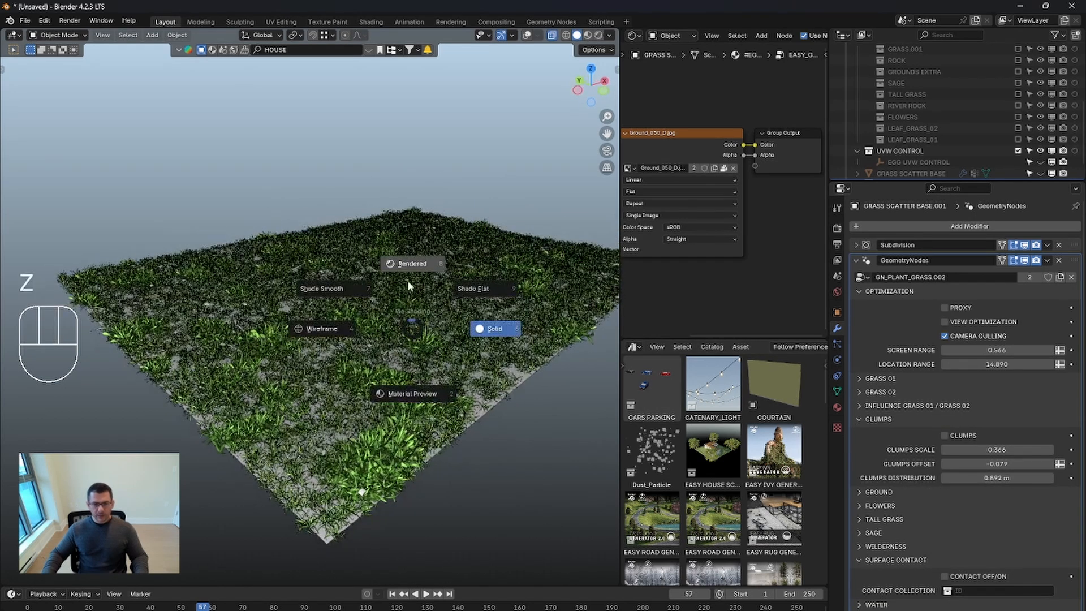
pyautogui.click(412, 264)
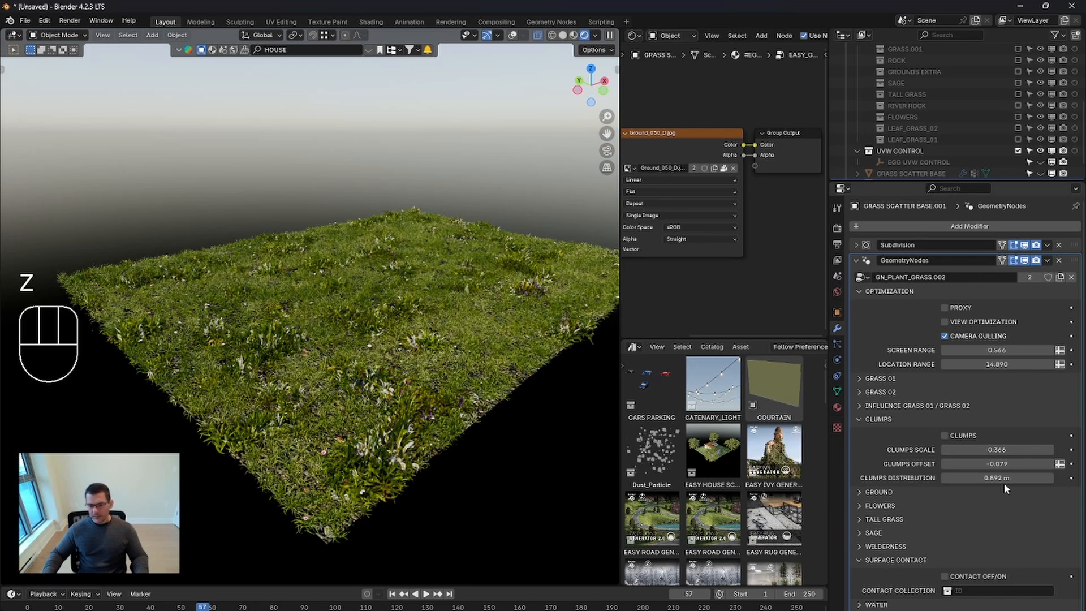
# Step: Set the Influence Offset between Grass 01 and Grass 02 to -0.660
pyautogui.click(854, 419)
pyautogui.click(854, 405)
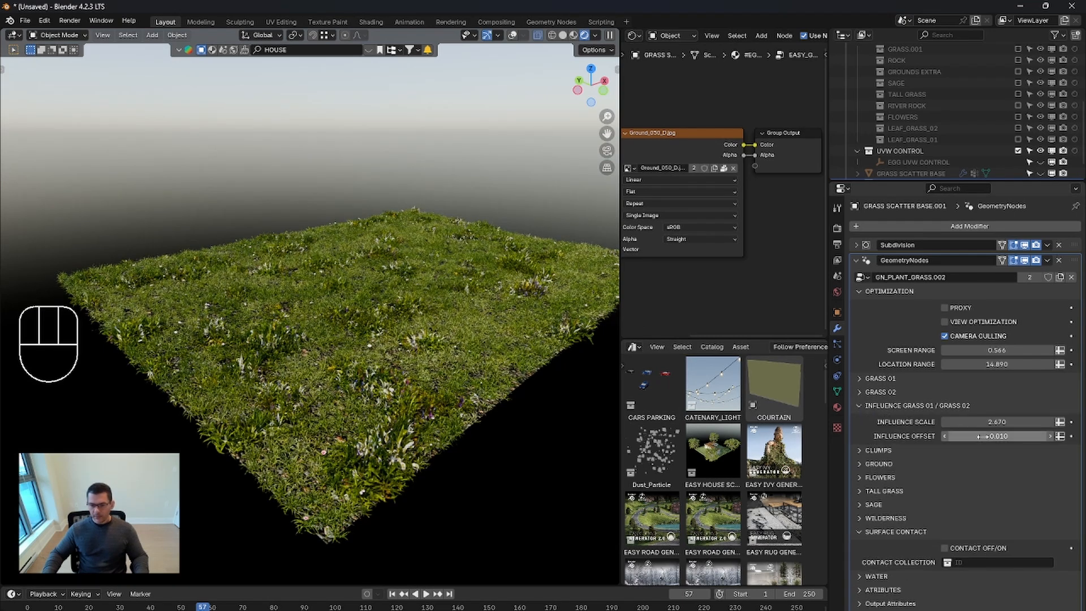
pyautogui.moveTo(999, 436); pyautogui.dragTo(961, 435)
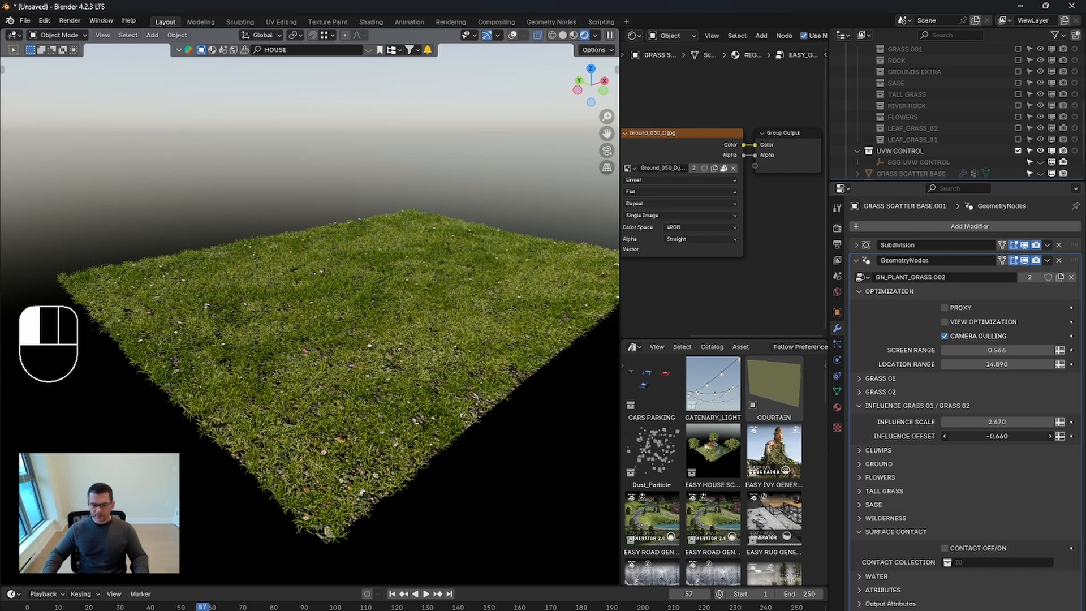
pyautogui.keyDown('shift'); pyautogui.moveTo(467, 350); pyautogui.dragTo(437, 362, button='middle'); pyautogui.keyUp('shift')
pyautogui.click(862, 405)
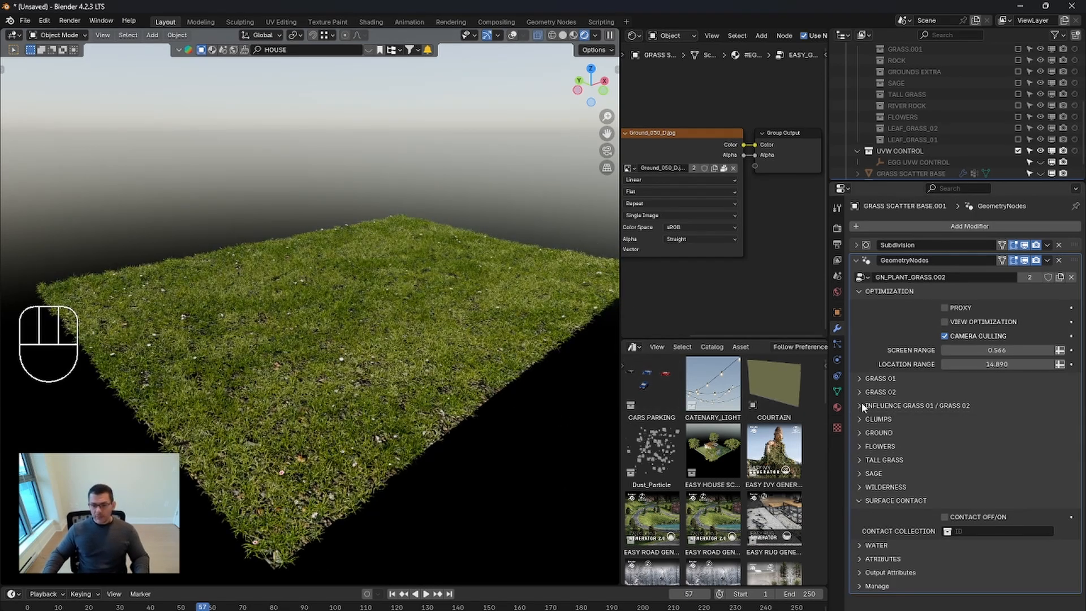
# Step: Turn Ground Extras off and on again in the ground settings to compare the rendered ground up close
pyautogui.click(860, 432)
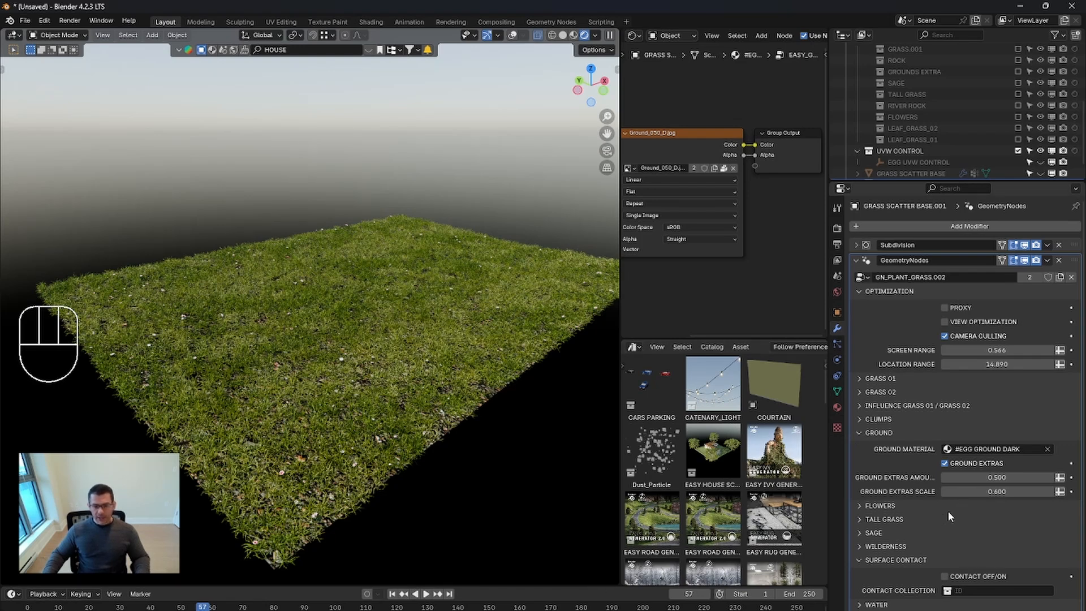
pyautogui.click(945, 463)
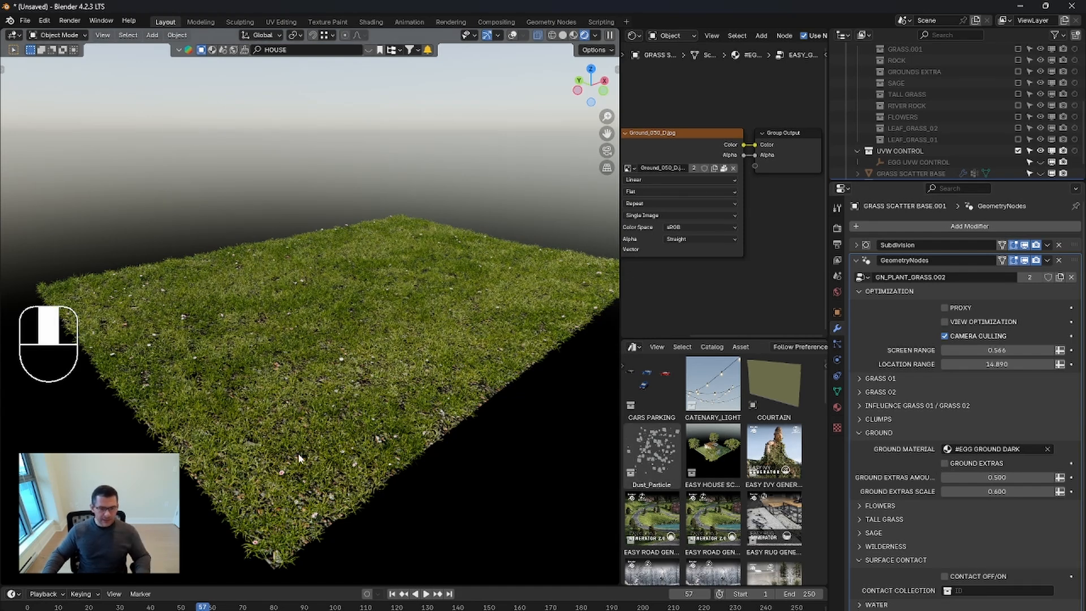
pyautogui.scroll(6, 373, 440)
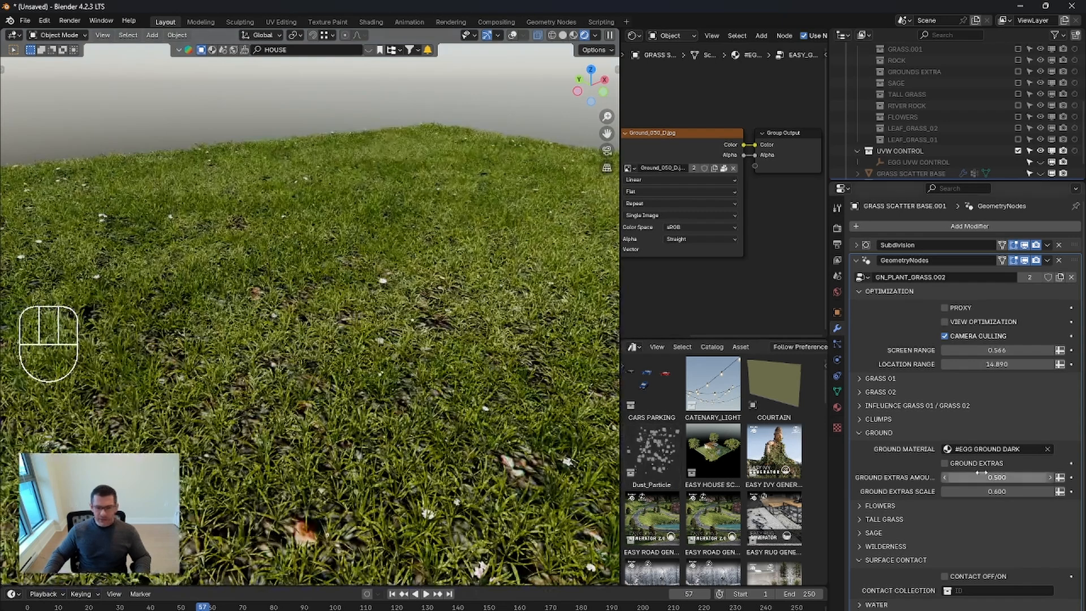
pyautogui.click(944, 464)
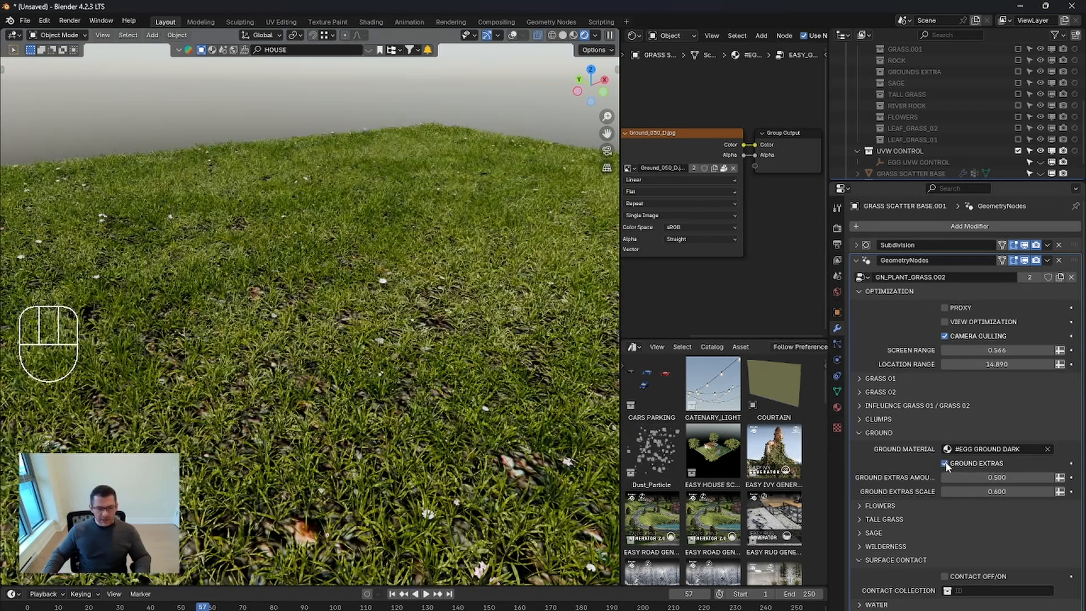
pyautogui.scroll(-5, 368, 399)
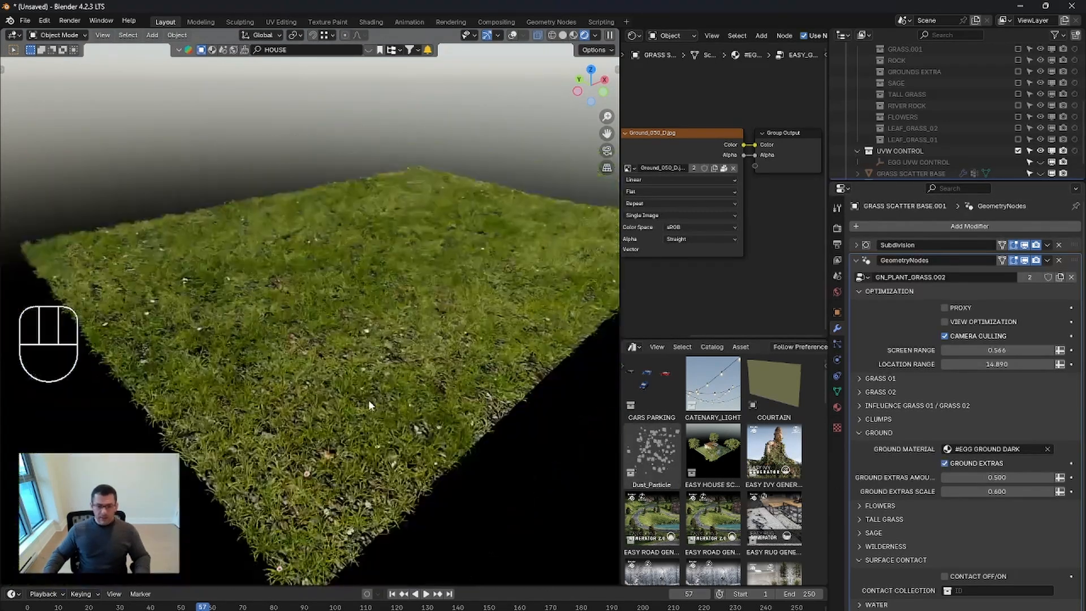
# Step: Disable Grass 01 and examine the bare ground with its scattered extras up close in solid shading
pyautogui.click(862, 378)
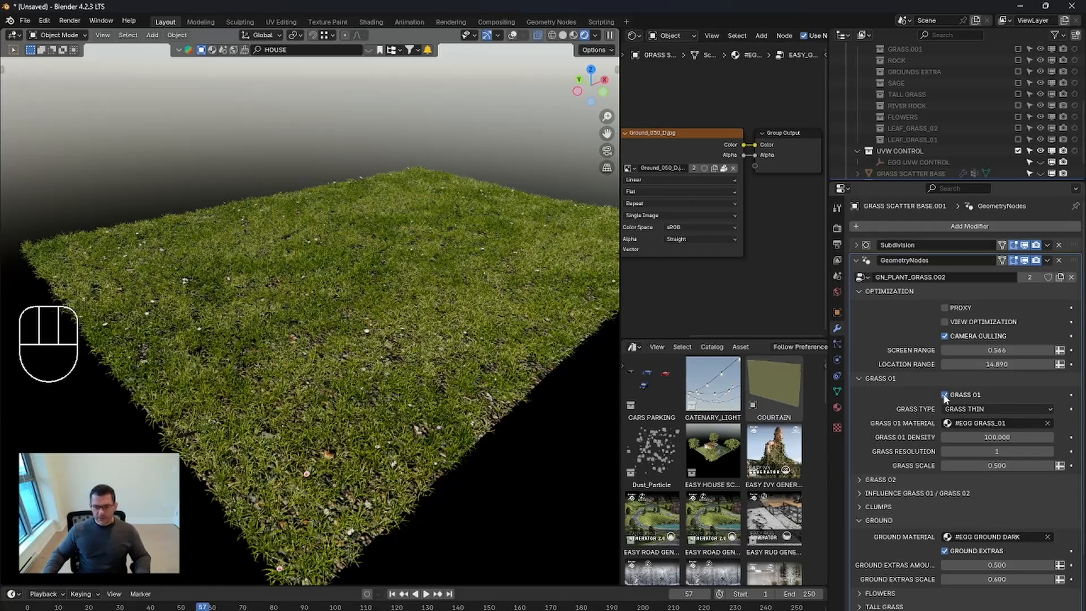
pyautogui.click(945, 395)
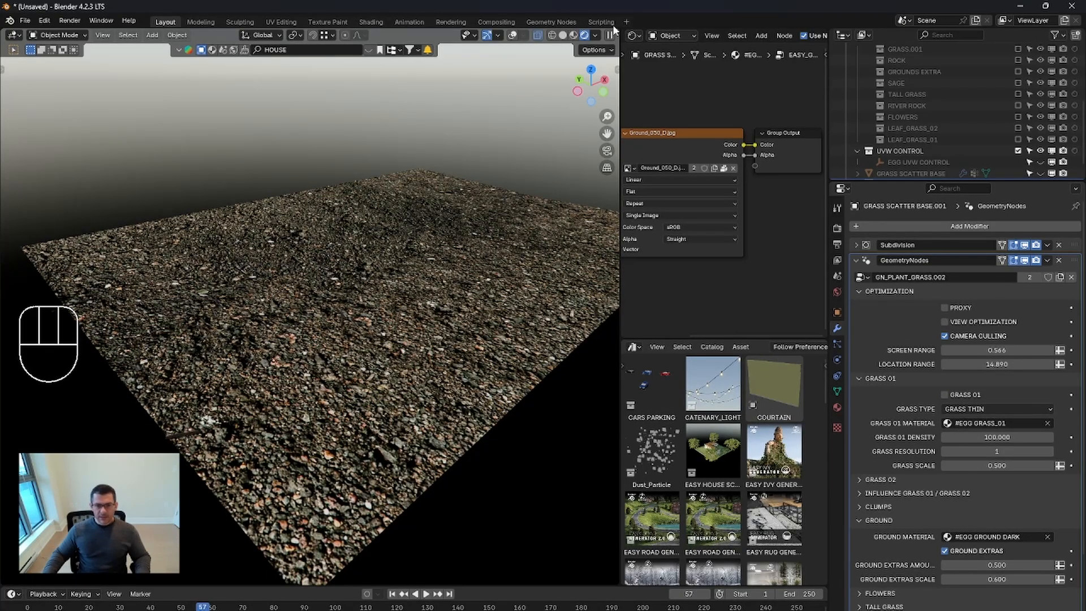
pyautogui.click(596, 35)
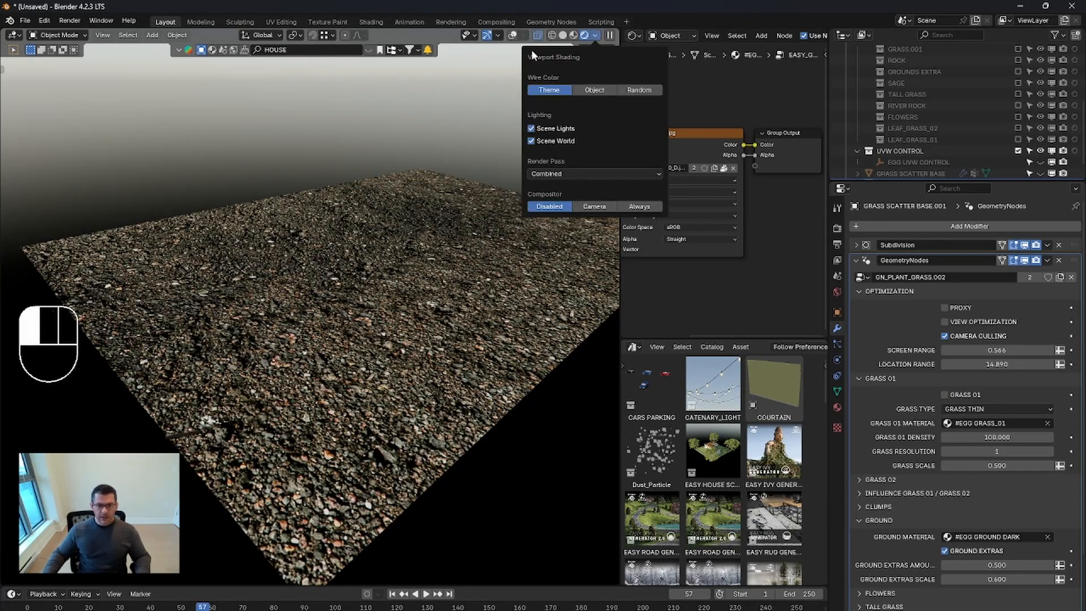
pyautogui.press('z')
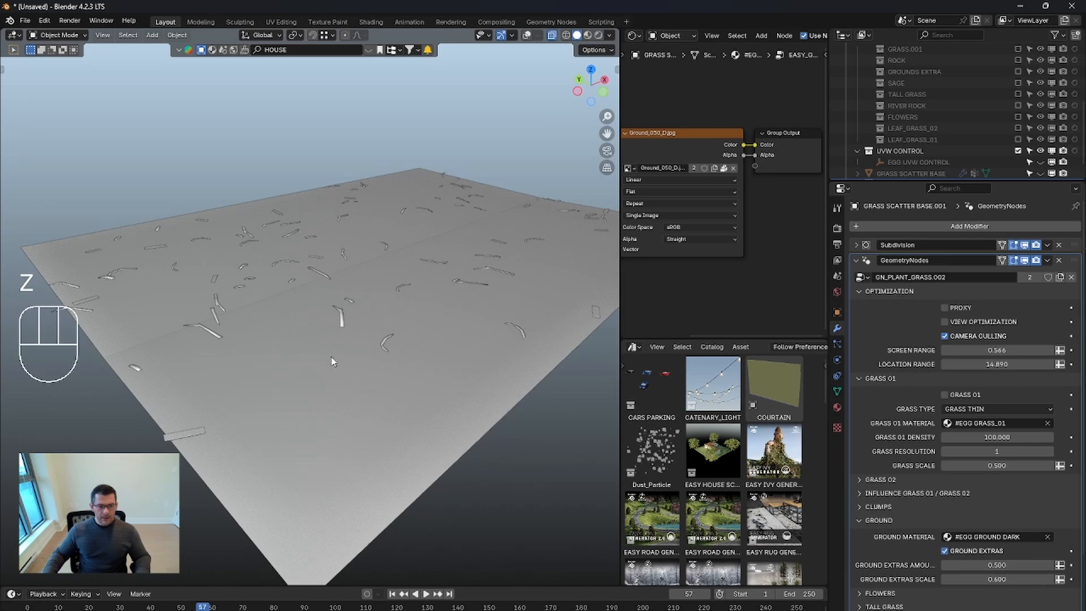
pyautogui.moveTo(333, 361); pyautogui.dragTo(351, 375, button='middle')
pyautogui.scroll(4, 305, 335)
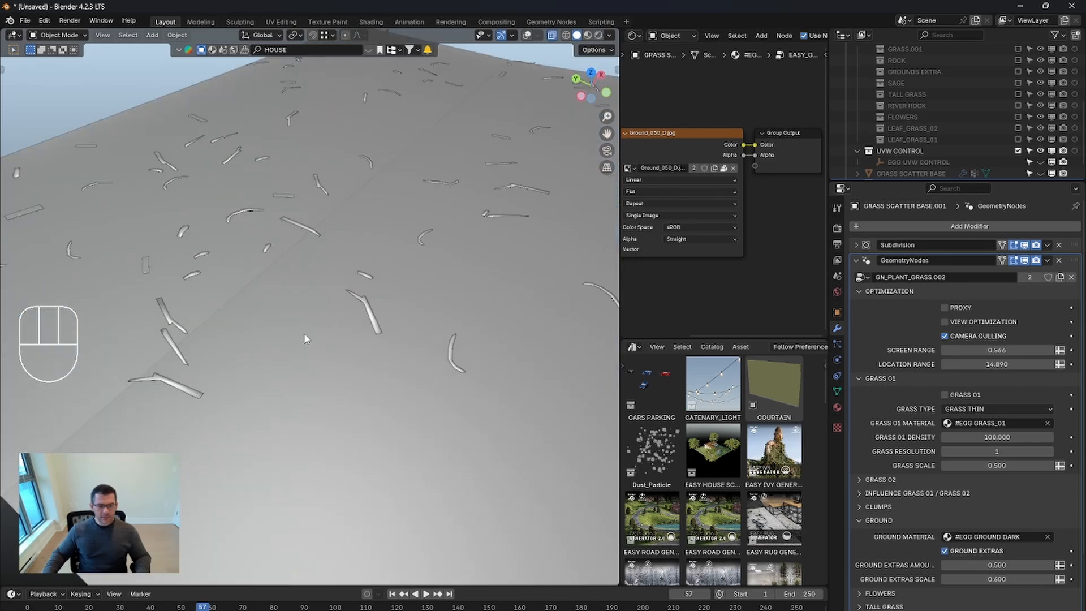
pyautogui.moveTo(304, 335)
pyautogui.mouseDown(button='middle')
pyautogui.moveTo(285, 306)
pyautogui.moveTo(244, 346)
pyautogui.mouseUp(button='middle')
# Step: Return to rendered shading and set the Ground Extras Amount to 3
pyautogui.press('z')
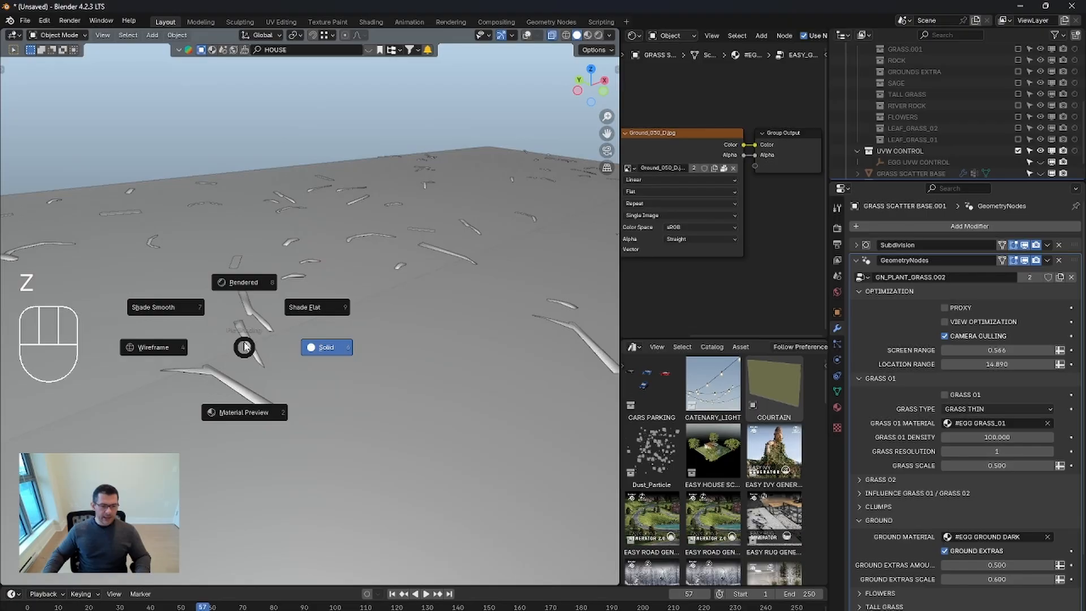
pyautogui.click(239, 279)
pyautogui.moveTo(236, 283); pyautogui.dragTo(243, 306, button='middle')
pyautogui.scroll(-6, 331, 311)
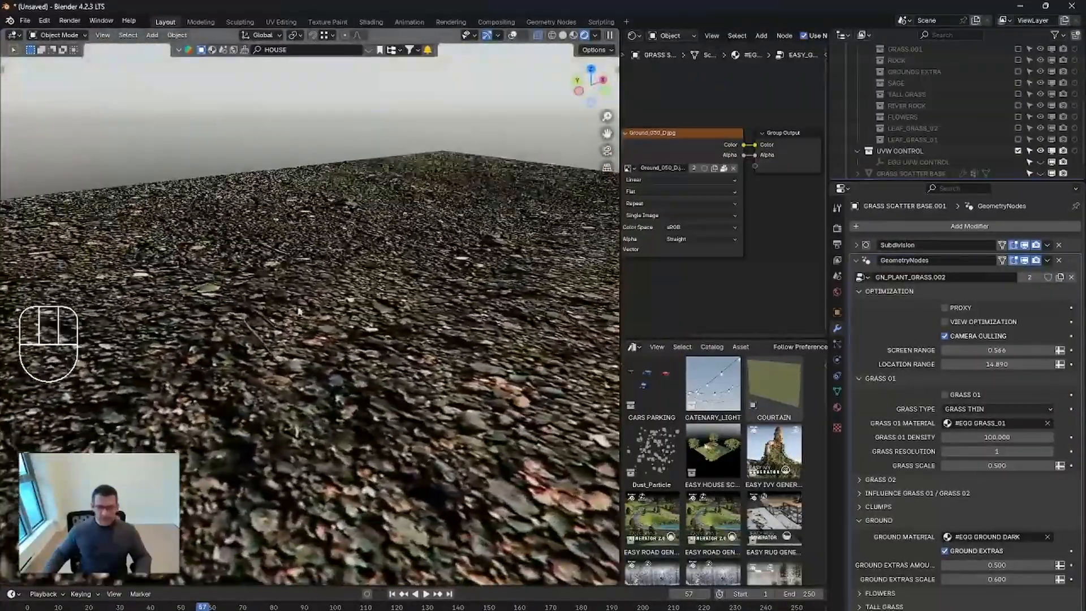
pyautogui.keyDown('shift'); pyautogui.moveTo(412, 383); pyautogui.dragTo(299, 332, button='middle'); pyautogui.keyUp('shift')
pyautogui.click(996, 565)
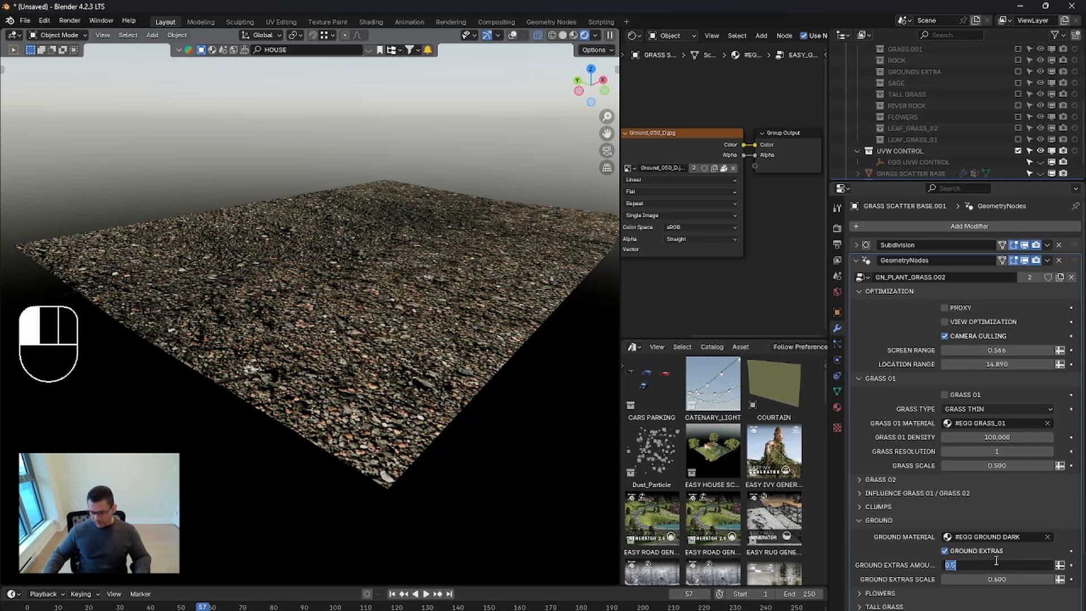
pyautogui.write('3')
pyautogui.press('Return')
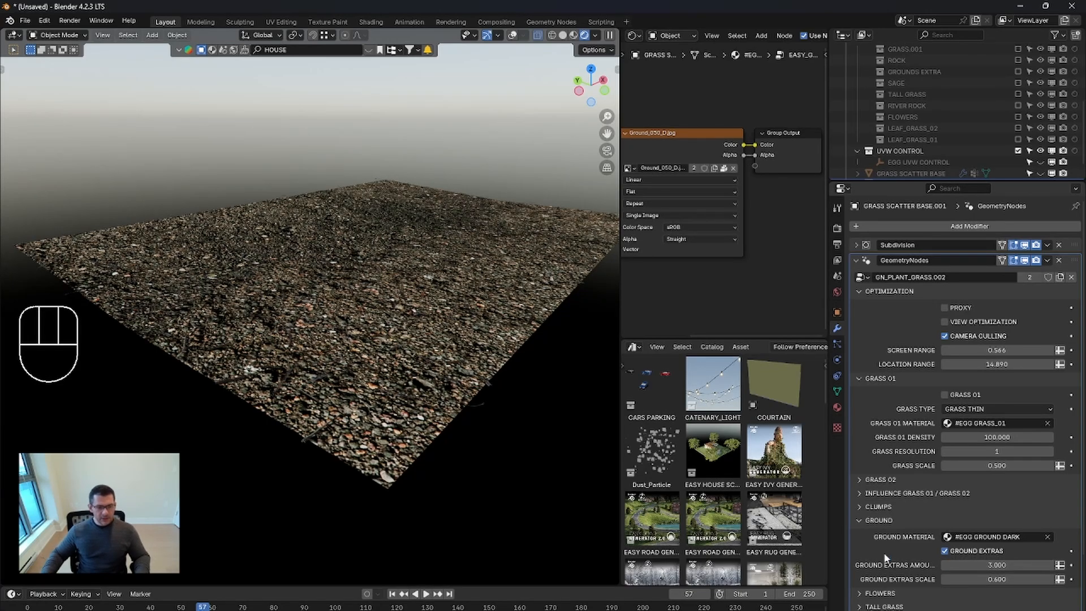
pyautogui.moveTo(411, 436); pyautogui.dragTo(398, 366, button='middle')
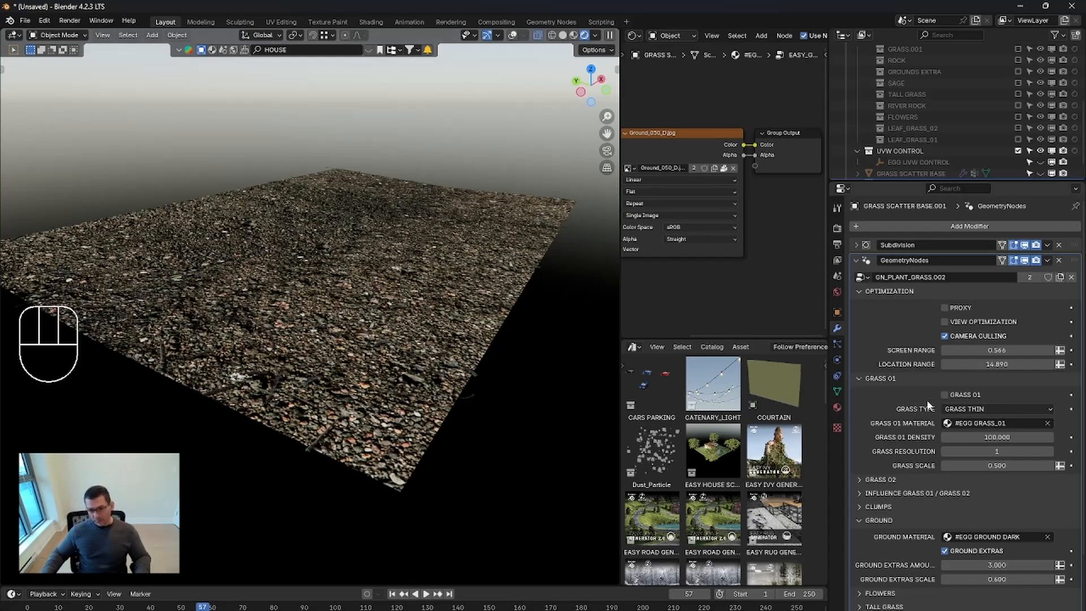
# Step: Re-enable Grass 01 and inspect the ground extras between the grass blades up close
pyautogui.click(944, 395)
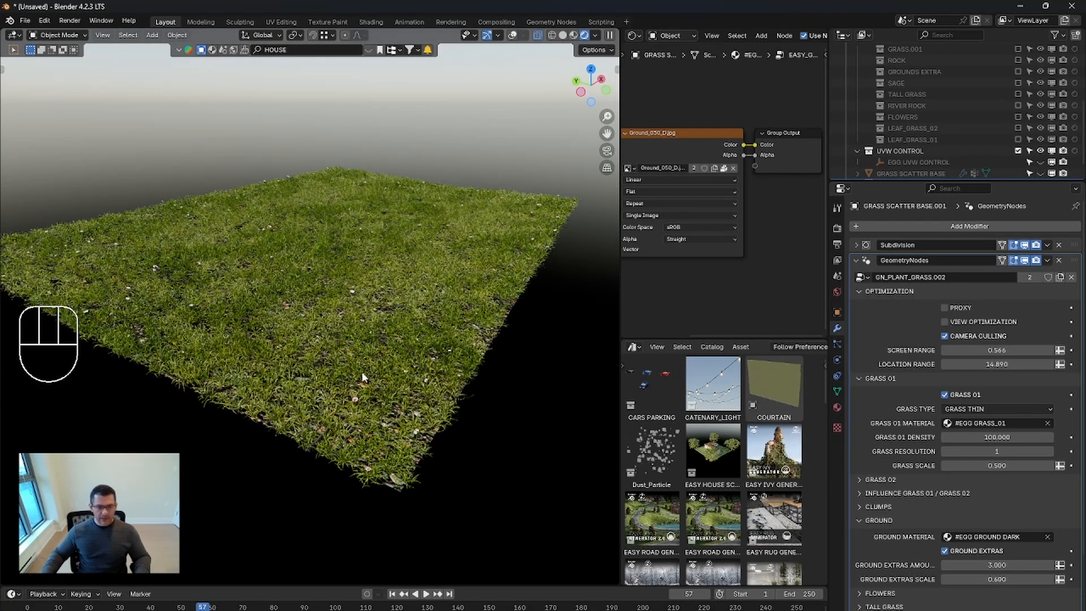
pyautogui.scroll(5, 391, 278)
pyautogui.moveTo(272, 515); pyautogui.dragTo(242, 535, button='middle')
pyautogui.scroll(-5, 426, 396)
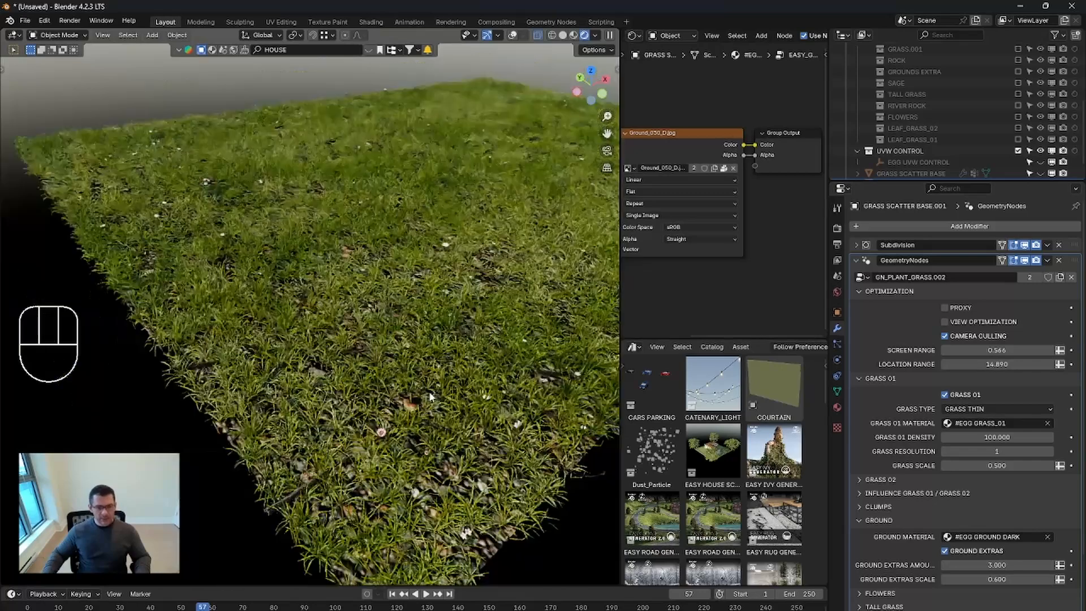
pyautogui.keyDown('shift'); pyautogui.moveTo(492, 339); pyautogui.dragTo(443, 351, button='middle'); pyautogui.keyUp('shift')
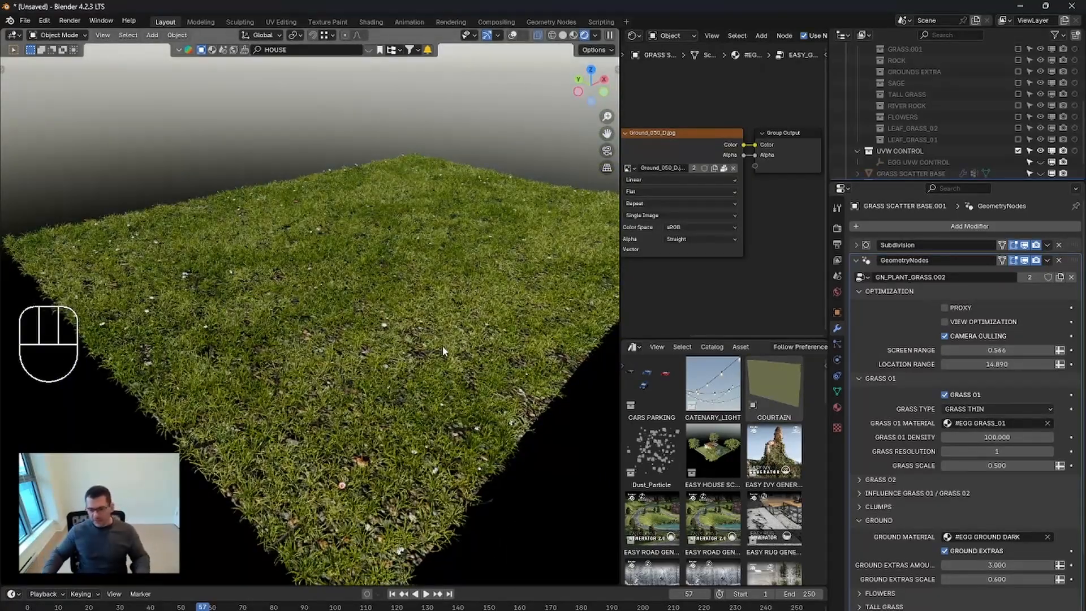
# Step: Turn Flowers off and on again in the flowers settings to compare the rendered grass
pyautogui.click(860, 521)
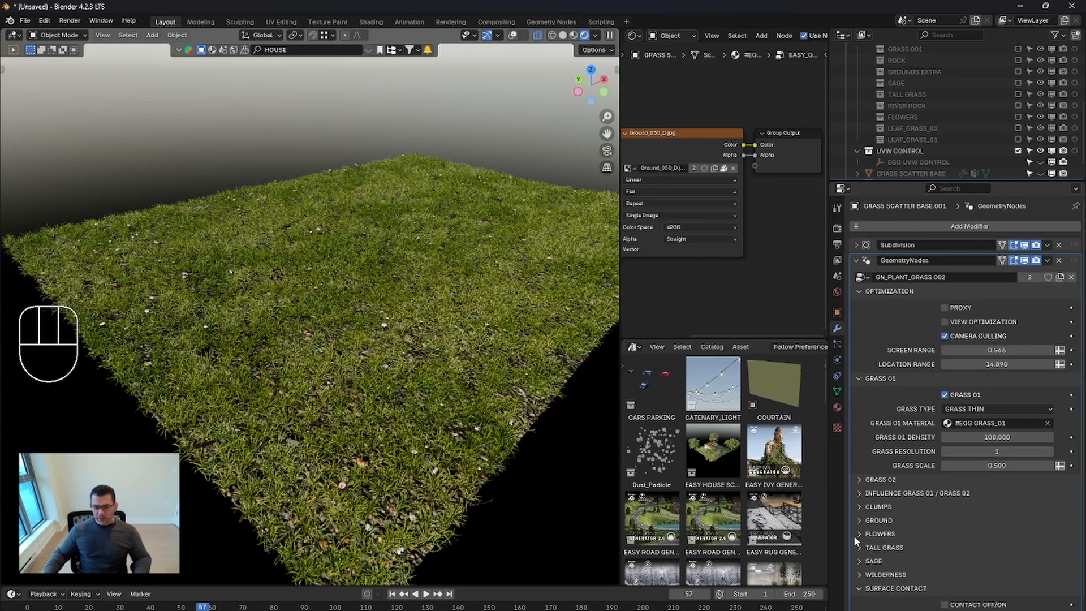
pyautogui.click(880, 534)
pyautogui.click(945, 551)
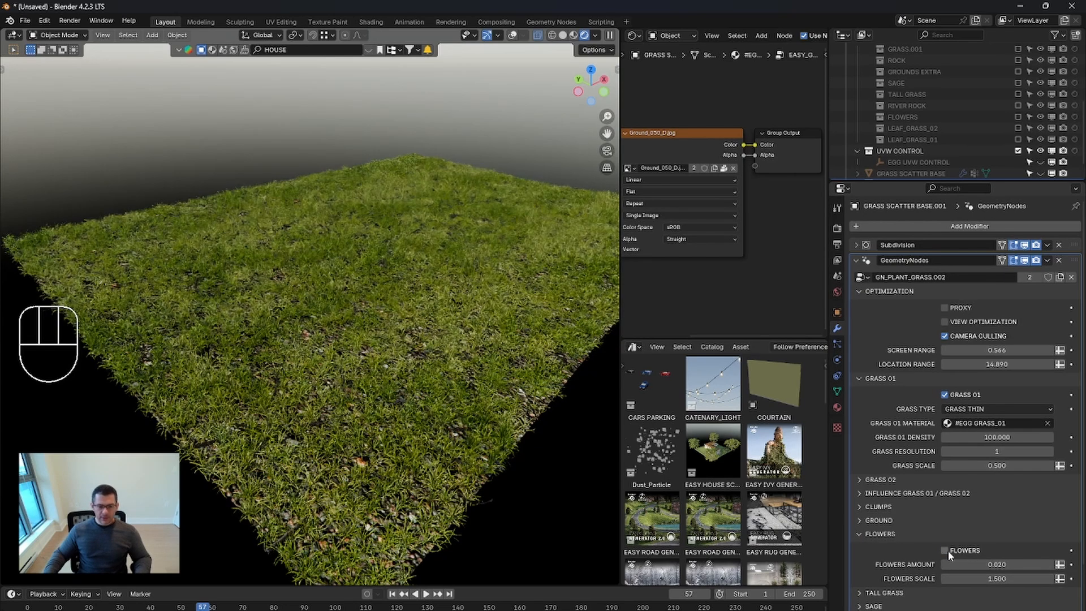
pyautogui.click(945, 551)
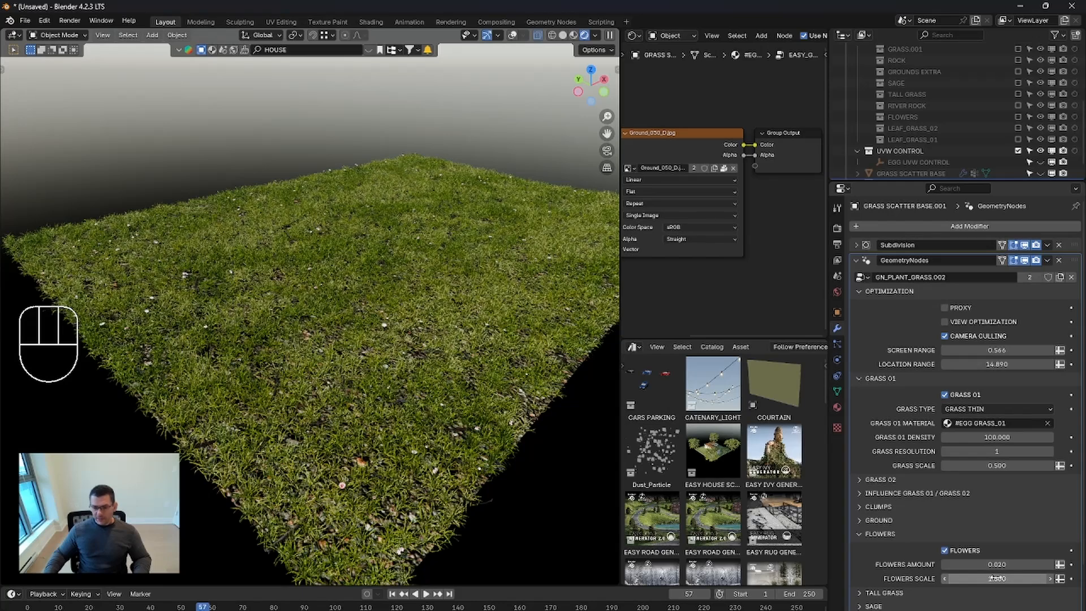
# Step: Try a Flowers Scale of 4.060 and experiment with the Flowers Amount
pyautogui.moveTo(996, 578); pyautogui.dragTo(1078, 579)
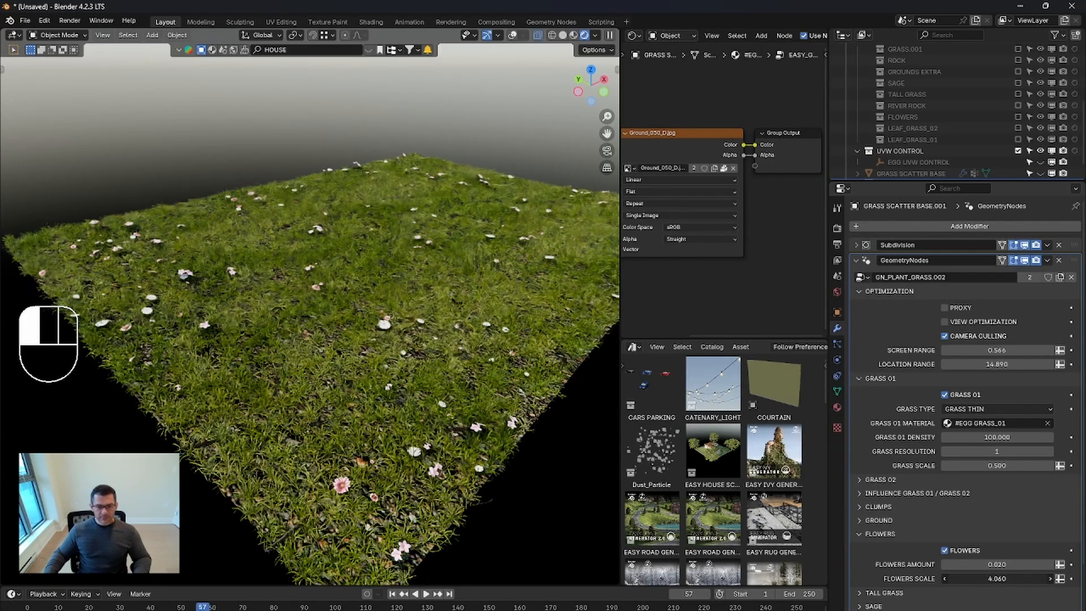
pyautogui.rightClick(1000, 579)
pyautogui.click(1005, 578)
pyautogui.moveTo(997, 564); pyautogui.dragTo(997, 563)
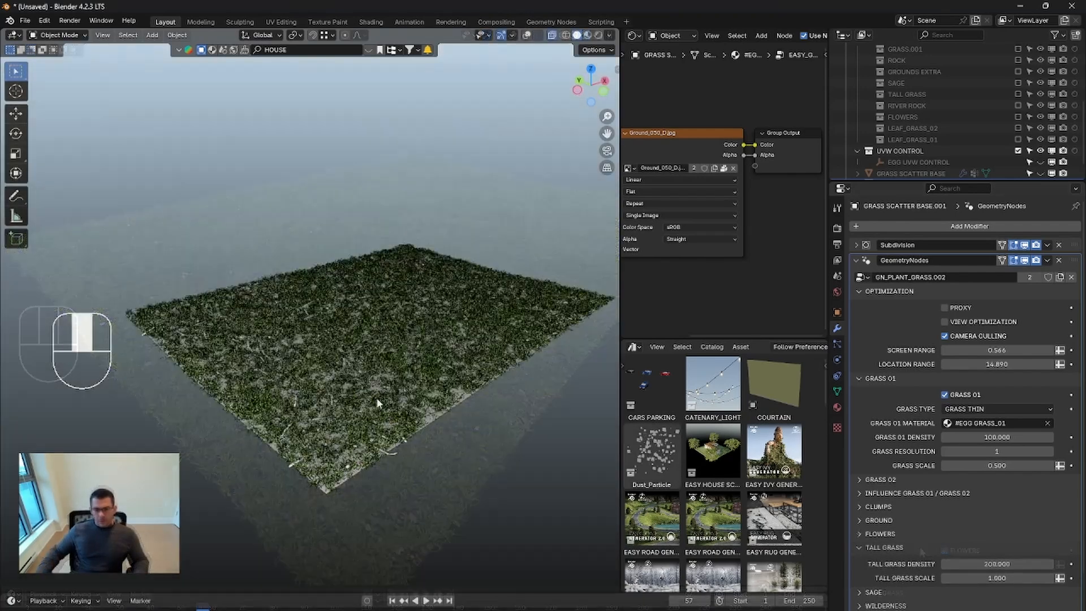
pyautogui.moveTo(396, 396); pyautogui.dragTo(430, 390, button='middle')
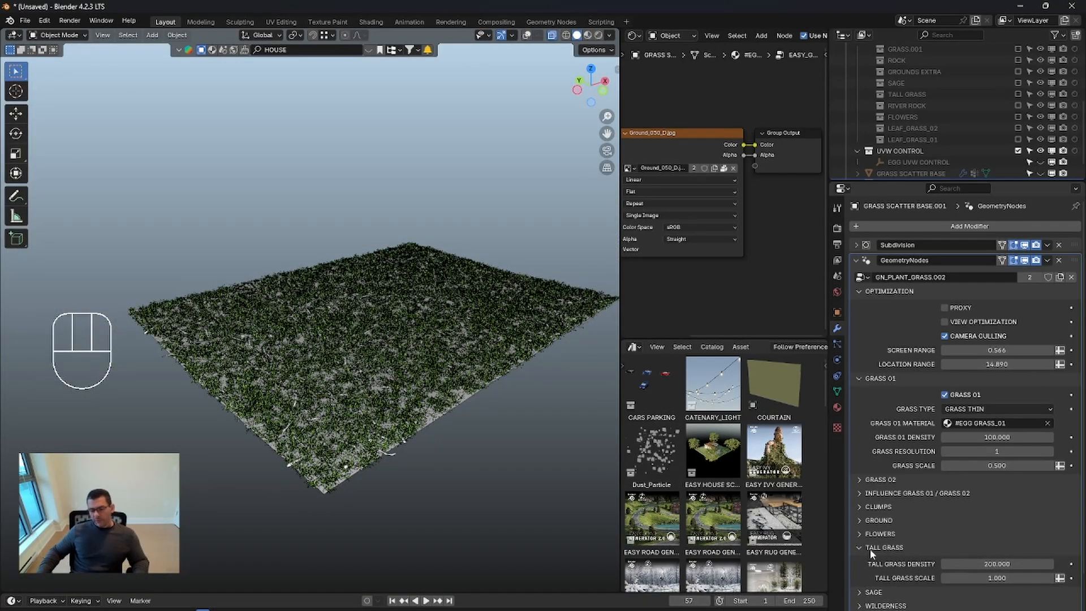
pyautogui.click(859, 535)
pyautogui.click(857, 535)
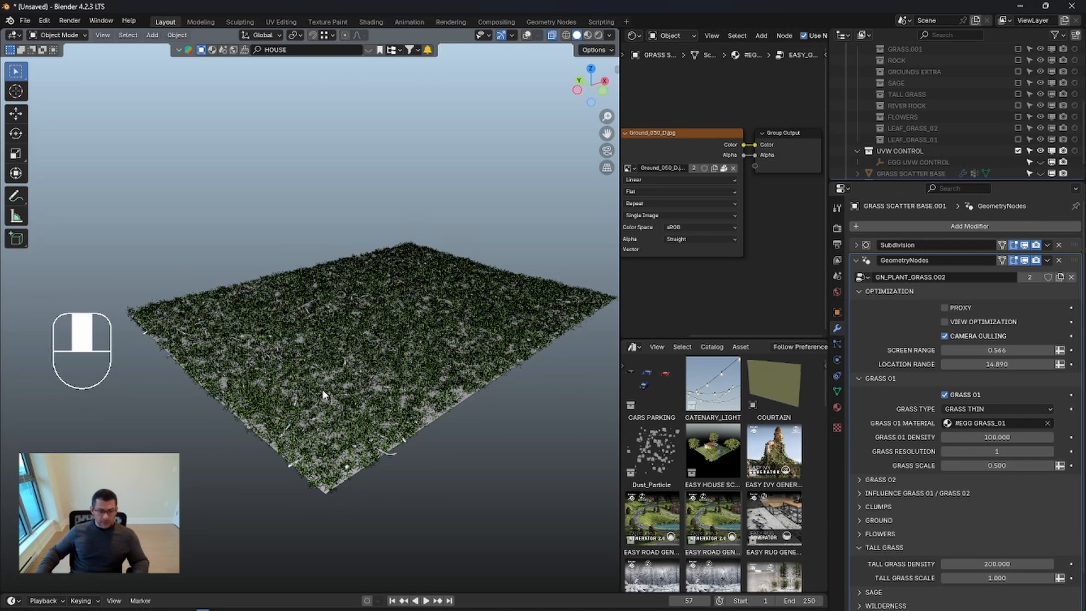
pyautogui.moveTo(325, 390); pyautogui.dragTo(354, 388, button='middle')
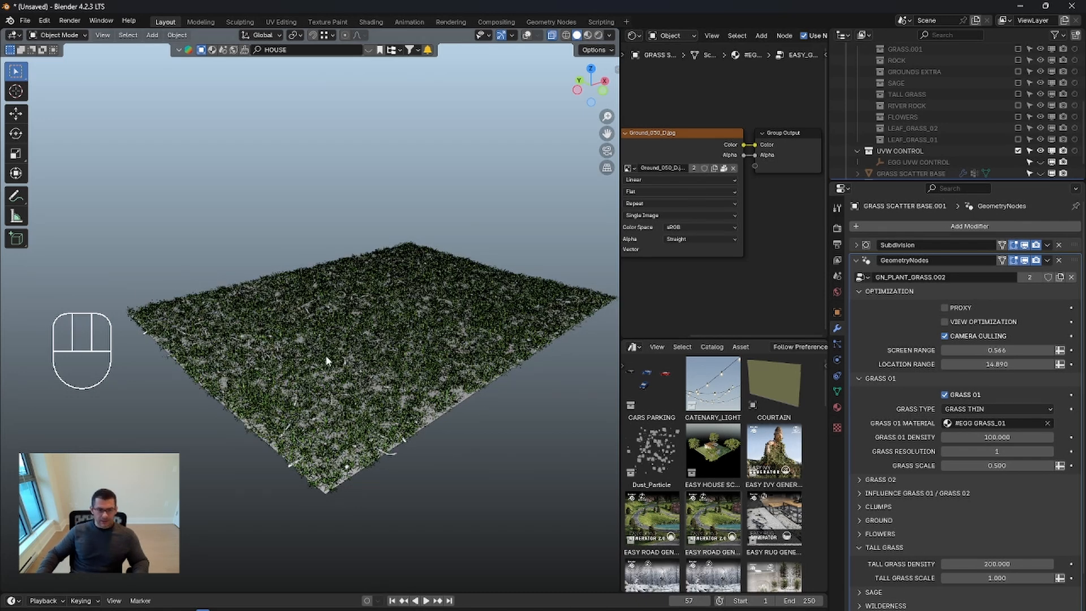
pyautogui.moveTo(325, 354); pyautogui.dragTo(323, 352, button='middle')
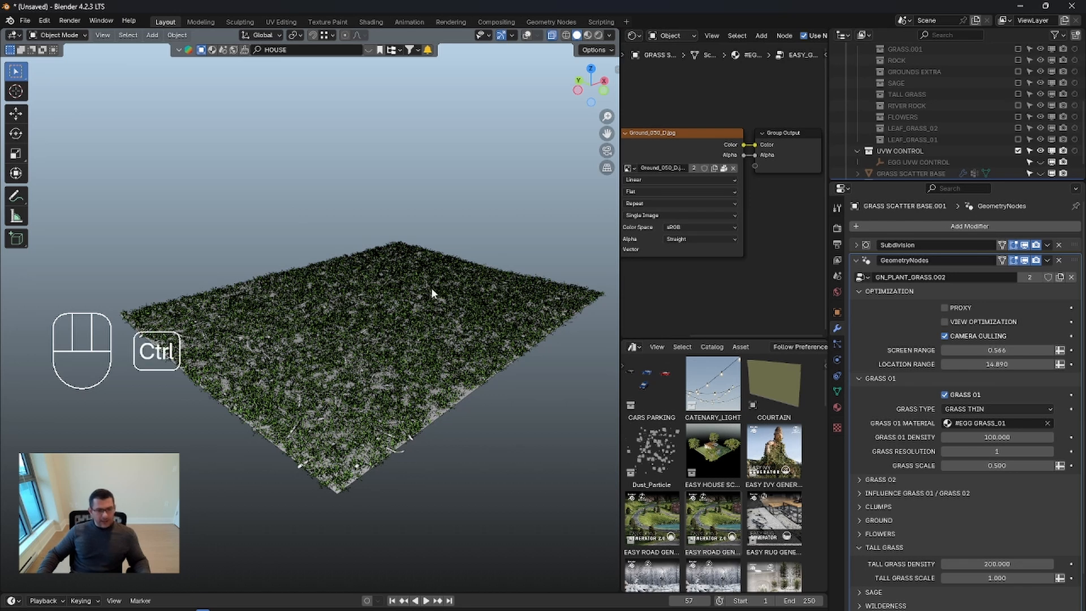
# Step: Put the grass scatter plane in Vertex Paint mode and show its color attributes
pyautogui.hotkey('ctrl', 'Tab')
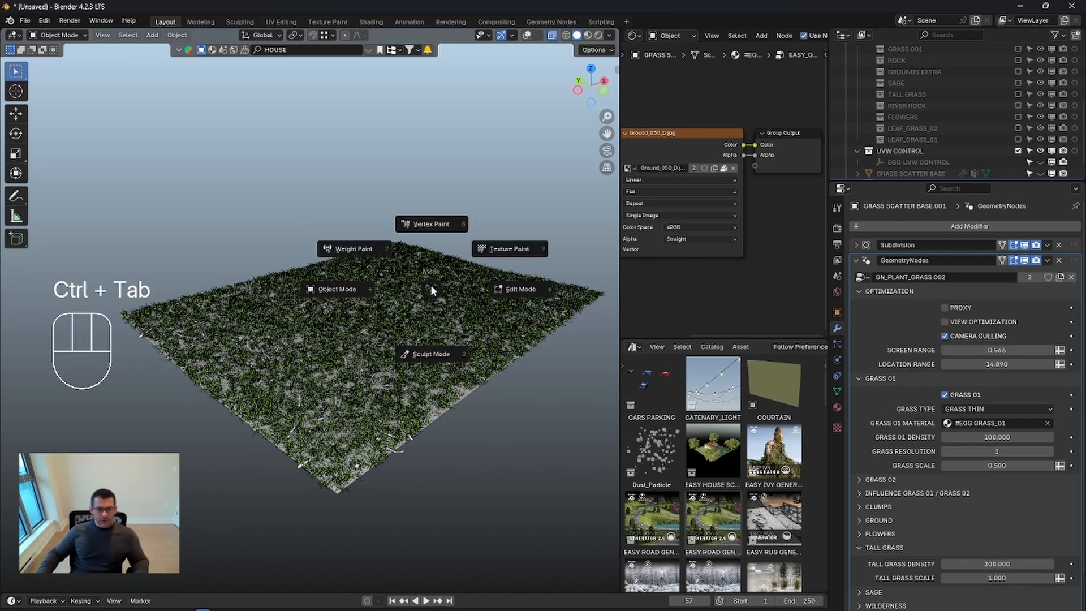
pyautogui.click(429, 226)
pyautogui.click(838, 390)
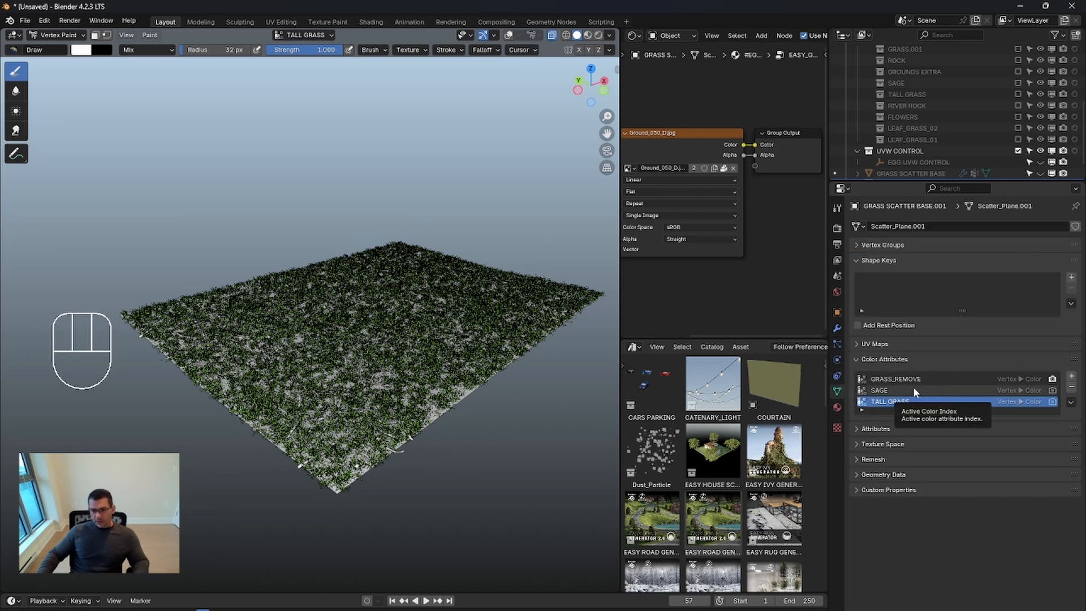
pyautogui.moveTo(402, 388); pyautogui.dragTo(403, 388, button='middle')
# Step: In rendered shading, swap the brush color to black and paint the TALL GRASS attribute at the patch's far corner
pyautogui.press('z')
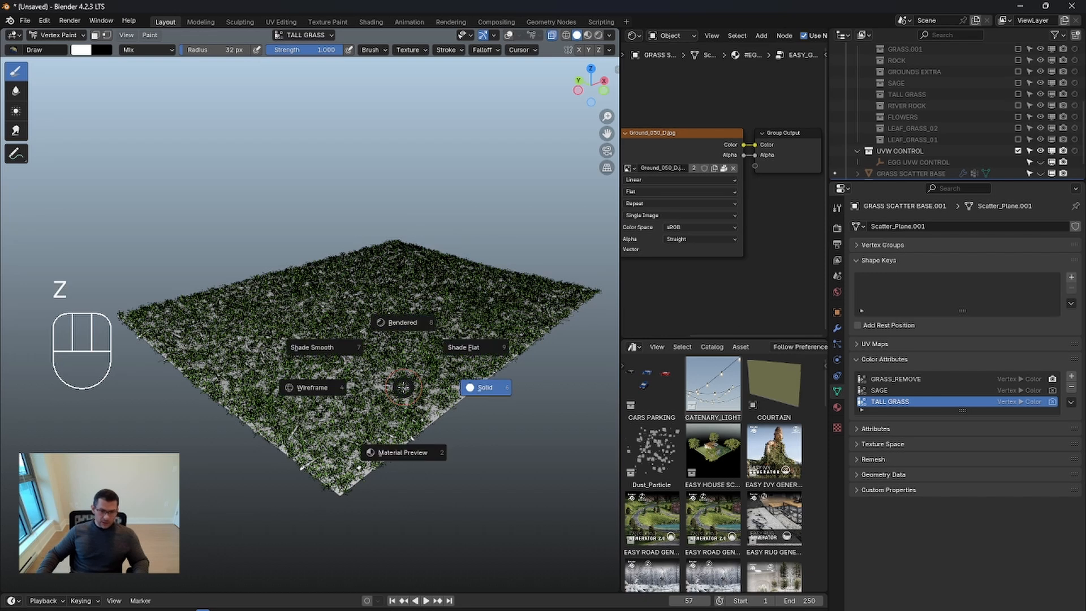
pyautogui.click(401, 321)
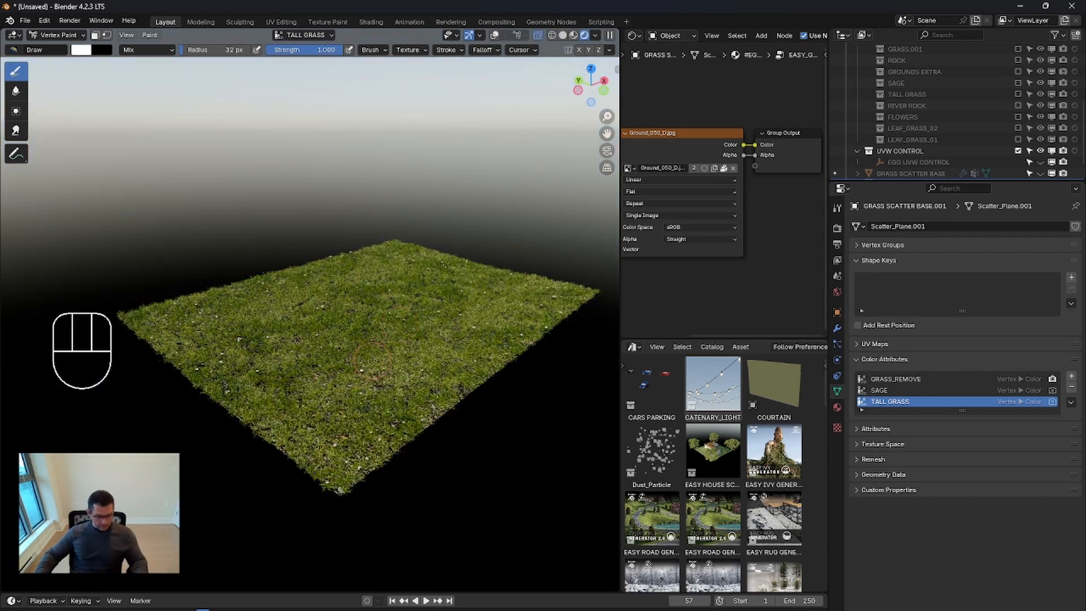
pyautogui.press('x')
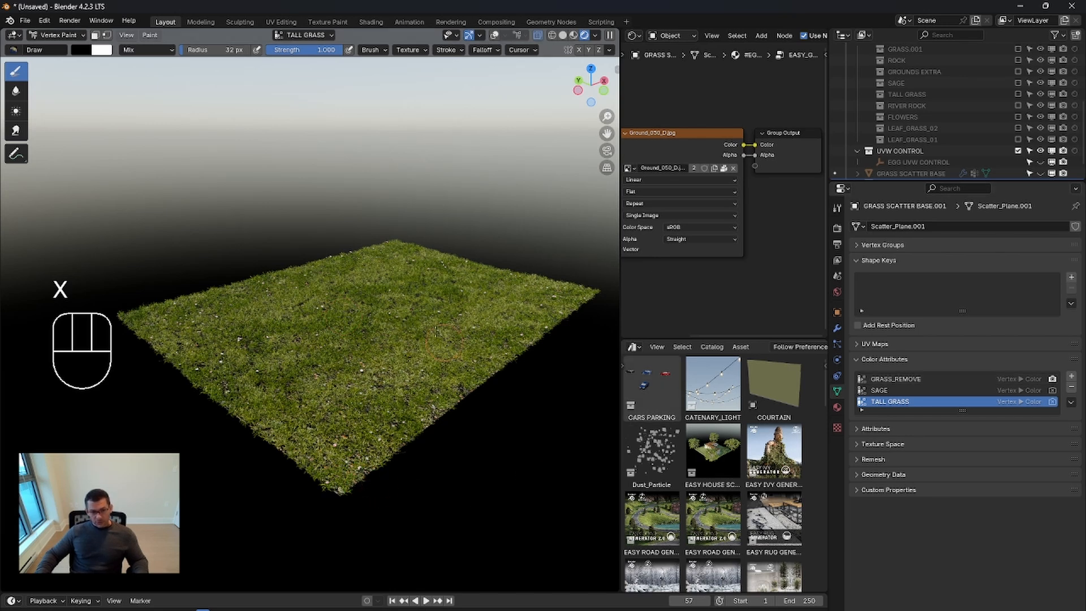
pyautogui.moveTo(401, 243); pyautogui.dragTo(385, 257)
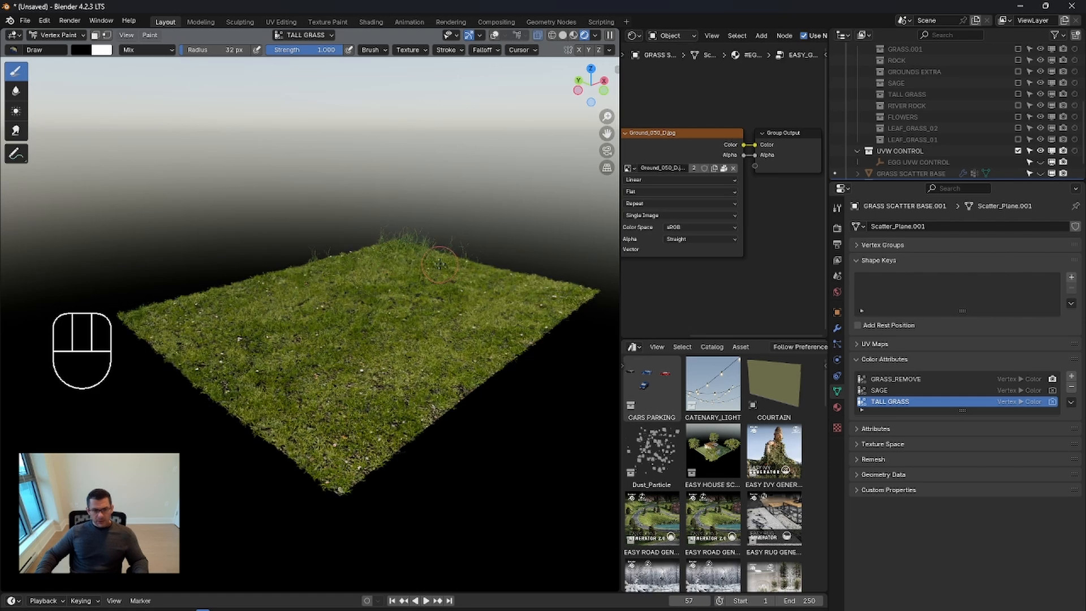
# Step: Try painting tall grass across the middle of the patch, view it from farther away, and undo the stroke
pyautogui.moveTo(436, 249); pyautogui.dragTo(481, 272, button='middle')
pyautogui.moveTo(358, 387)
pyautogui.mouseDown()
pyautogui.moveTo(271, 388)
pyautogui.moveTo(368, 359)
pyautogui.mouseUp()
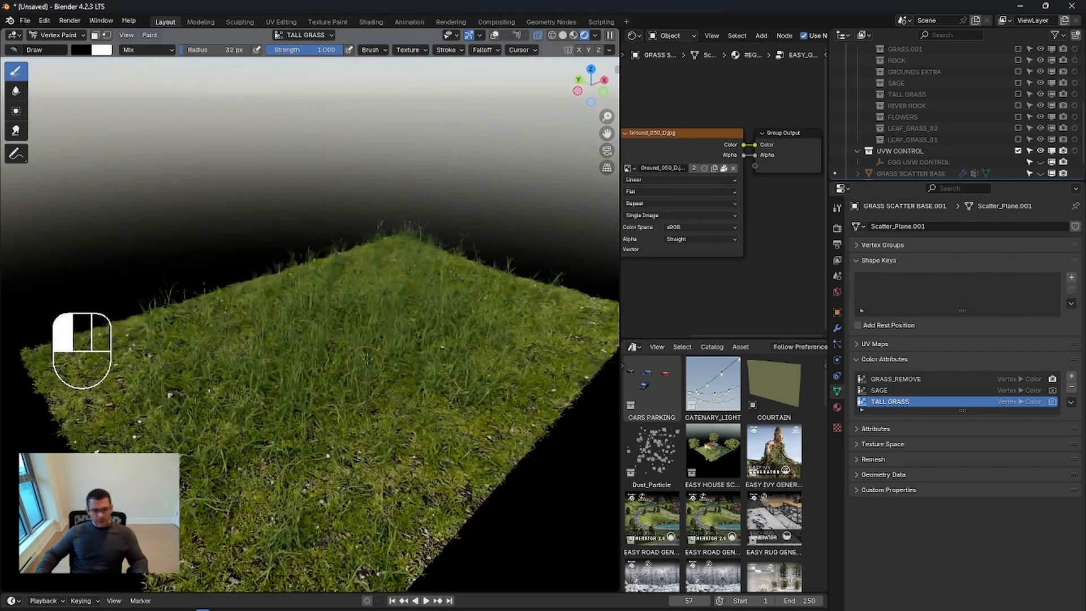
pyautogui.scroll(-5, 406, 420)
pyautogui.moveTo(423, 410); pyautogui.dragTo(427, 383, button='middle')
pyautogui.scroll(2, 427, 382)
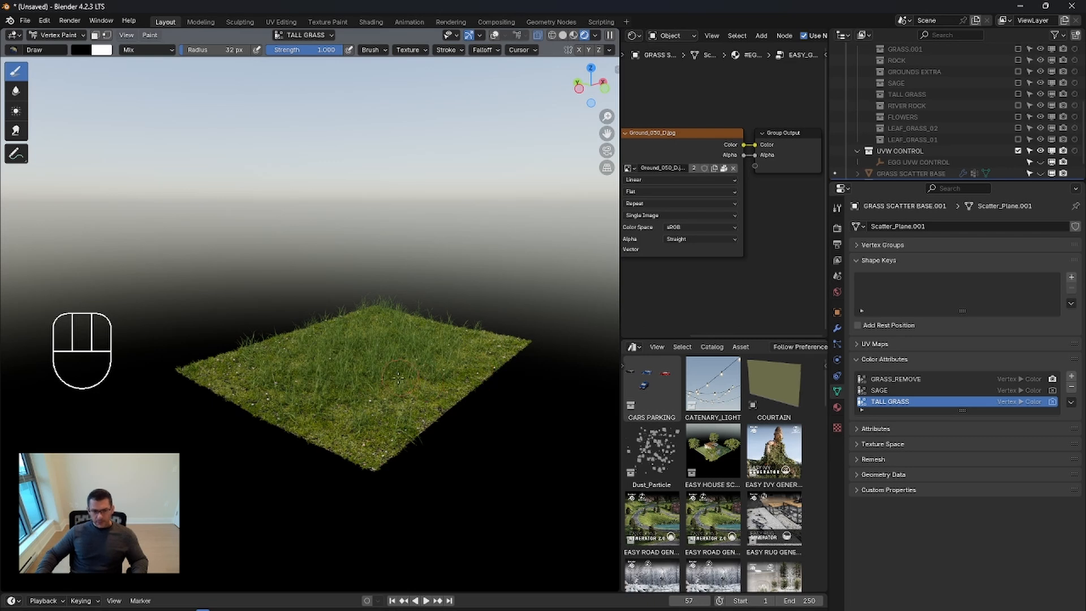
pyautogui.hotkey('ctrl', 'z')
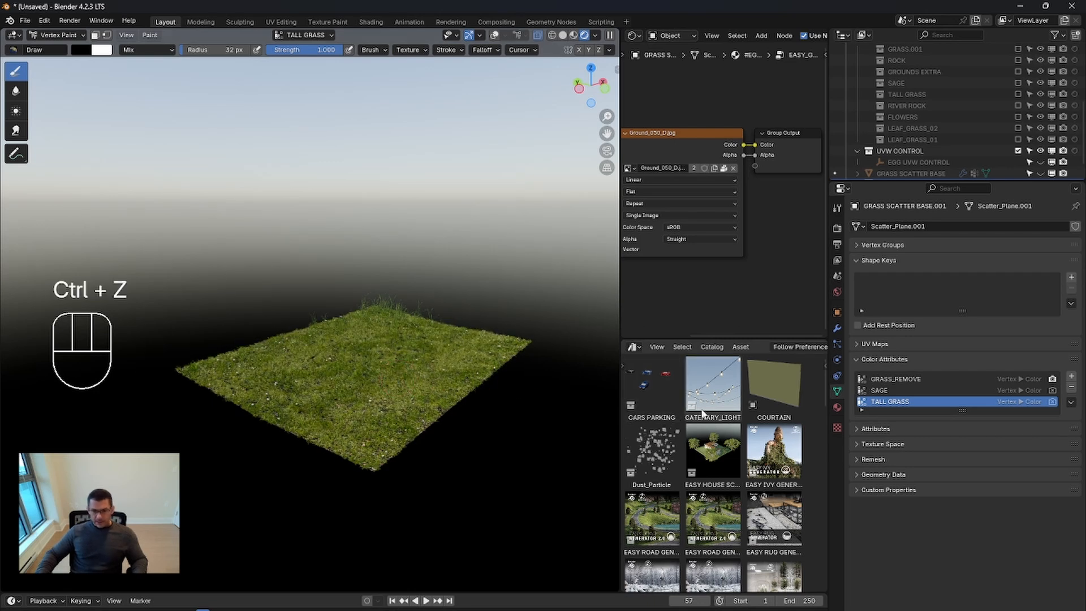
# Step: Activate the SAGE color attribute and paint sage in black over the three other corners of the patch
pyautogui.click(891, 391)
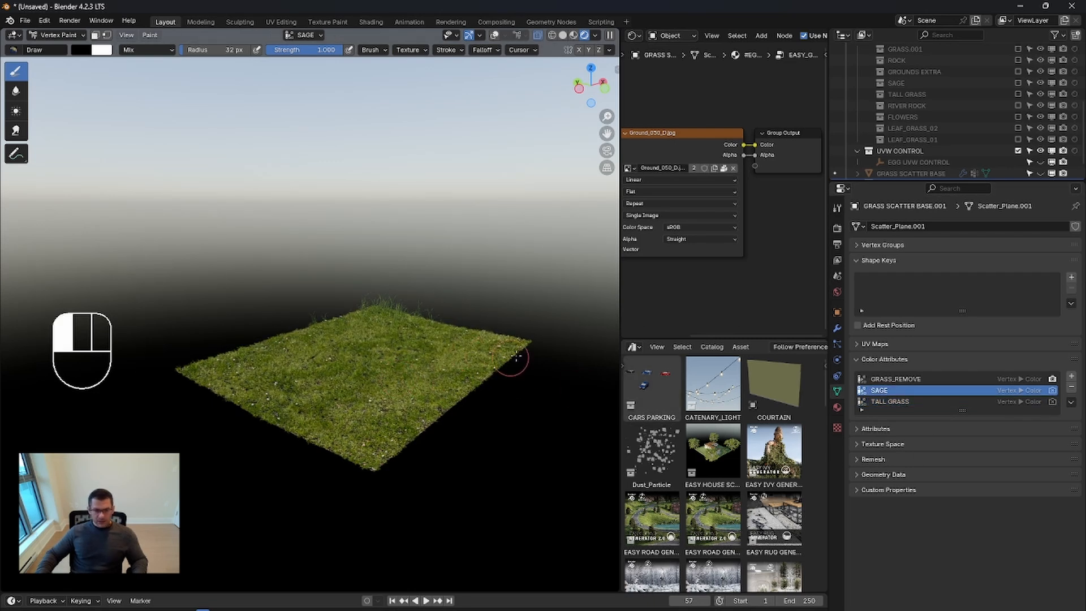
pyautogui.moveTo(509, 335); pyautogui.dragTo(495, 300)
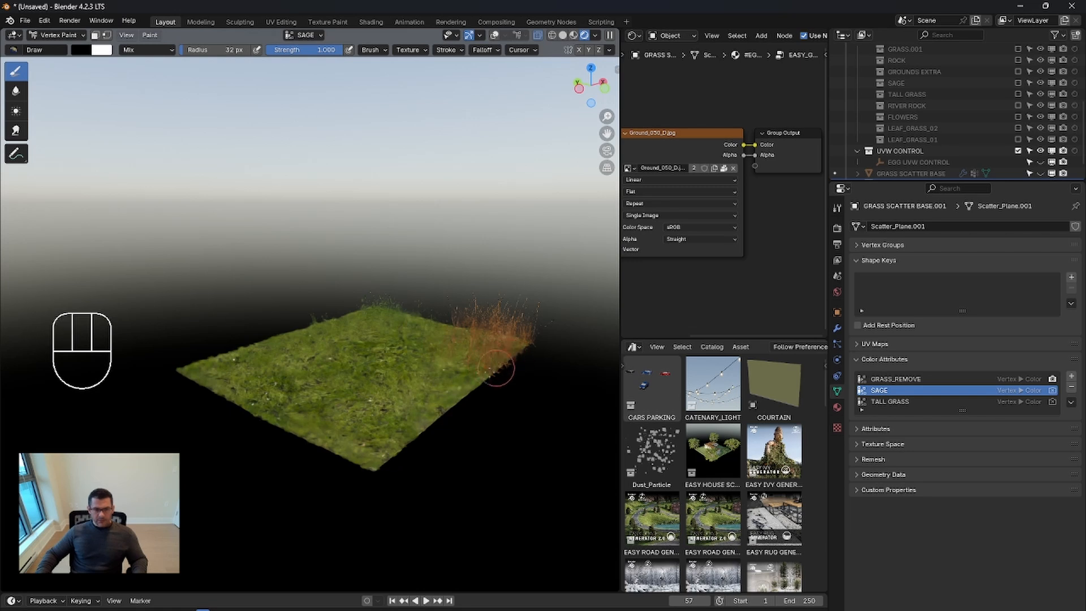
pyautogui.moveTo(390, 430); pyautogui.dragTo(382, 437)
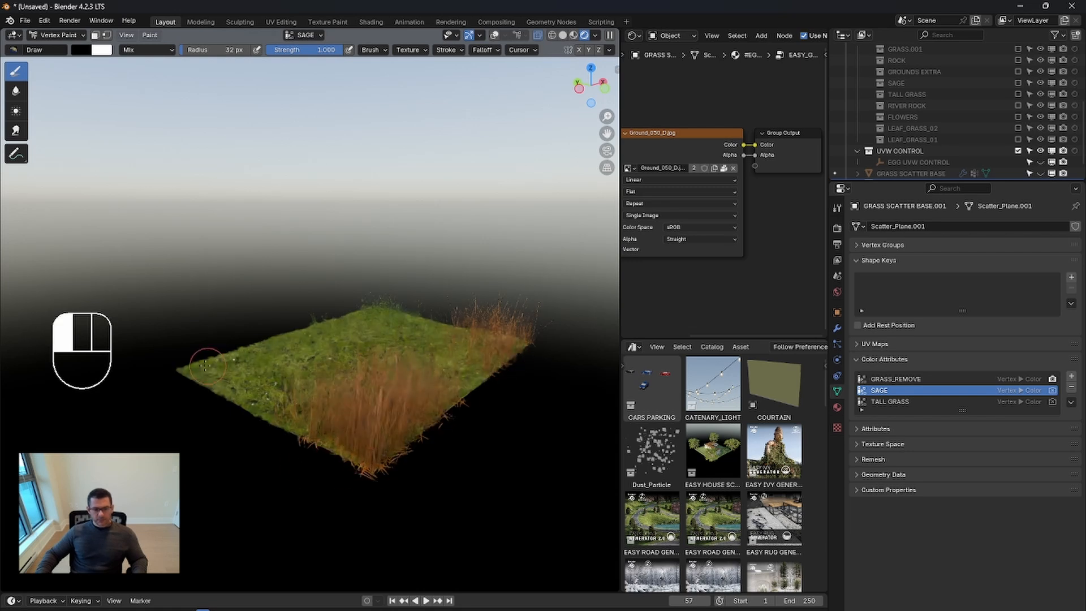
pyautogui.moveTo(182, 370); pyautogui.dragTo(192, 368)
pyautogui.moveTo(192, 368); pyautogui.dragTo(287, 362, button='middle')
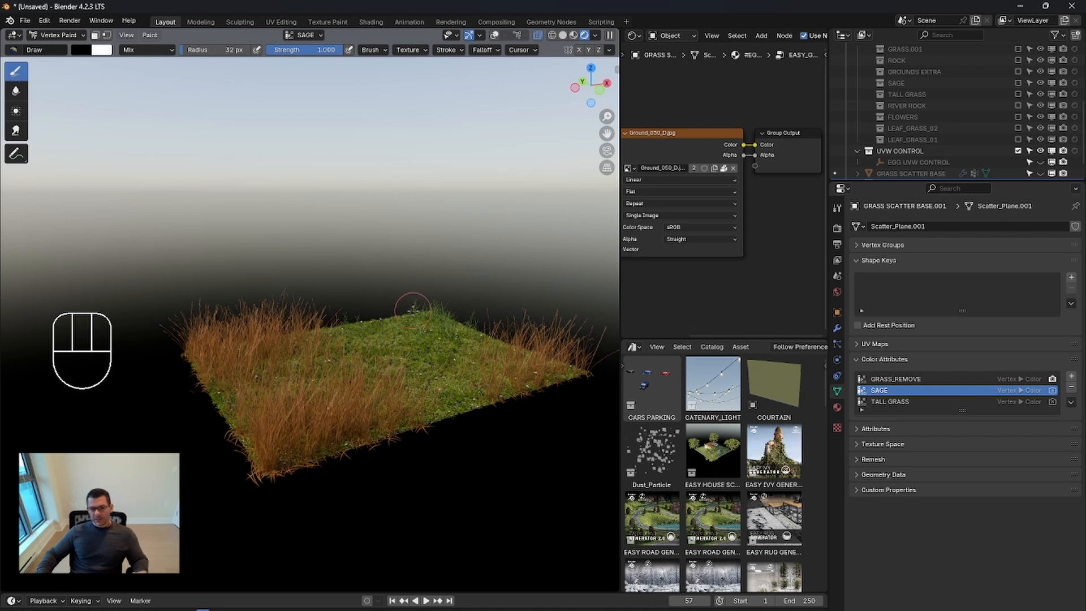
# Step: In the grass generator's modifier settings, show the Sage section and set Sage Scale to 0.570
pyautogui.click(837, 328)
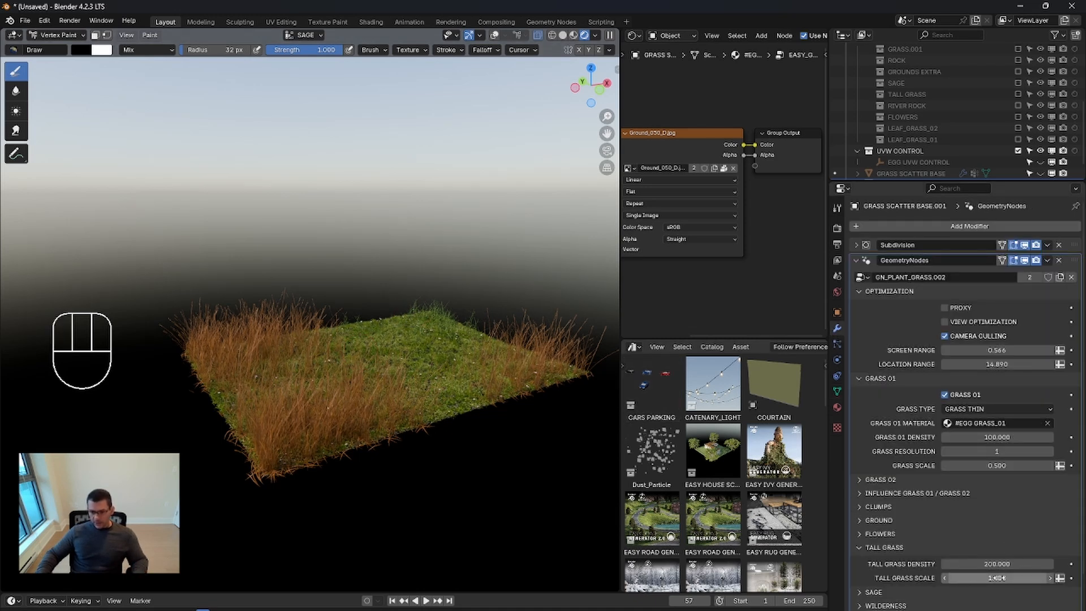
pyautogui.moveTo(997, 578); pyautogui.dragTo(979, 610)
pyautogui.click(874, 591)
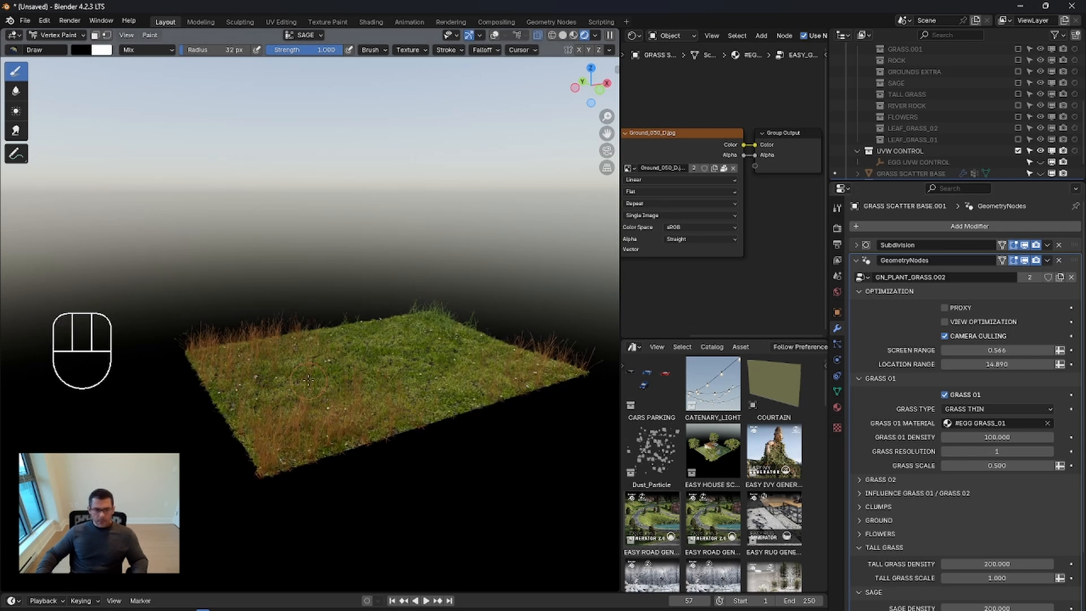
# Step: Swap the brush color to white, enlarge the brush to 125 px and paint the sage off the patch's corners
pyautogui.moveTo(235, 406); pyautogui.dragTo(263, 412, button='middle')
pyautogui.scroll(-2, 263, 411)
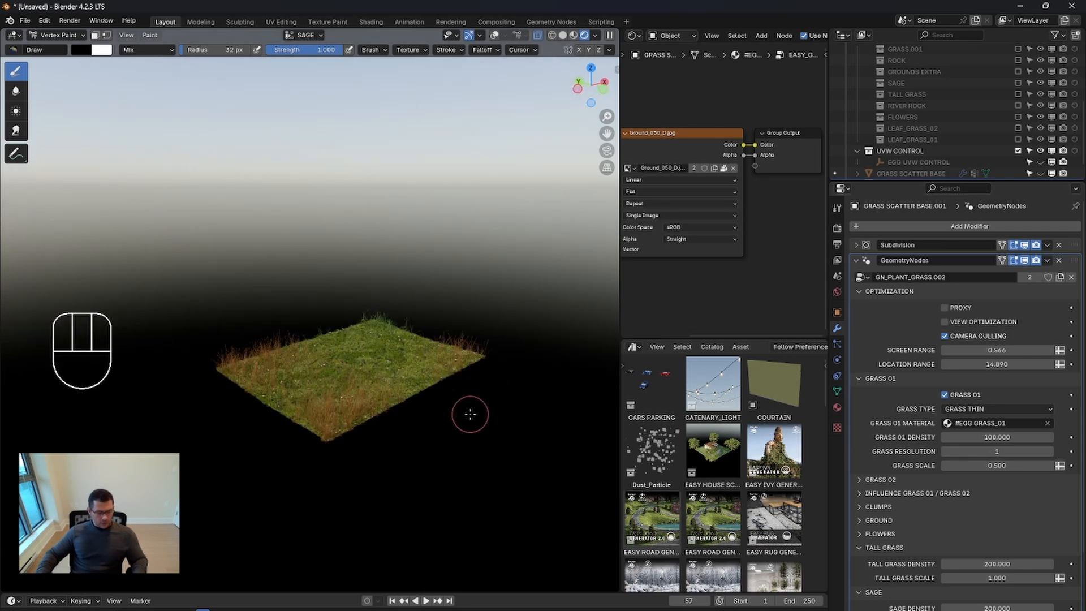
pyautogui.press('x')
pyautogui.press(']')
pyautogui.press(']')
pyautogui.press(']')
pyautogui.press(']')
pyautogui.press(']')
pyautogui.press(']')
pyautogui.press(']')
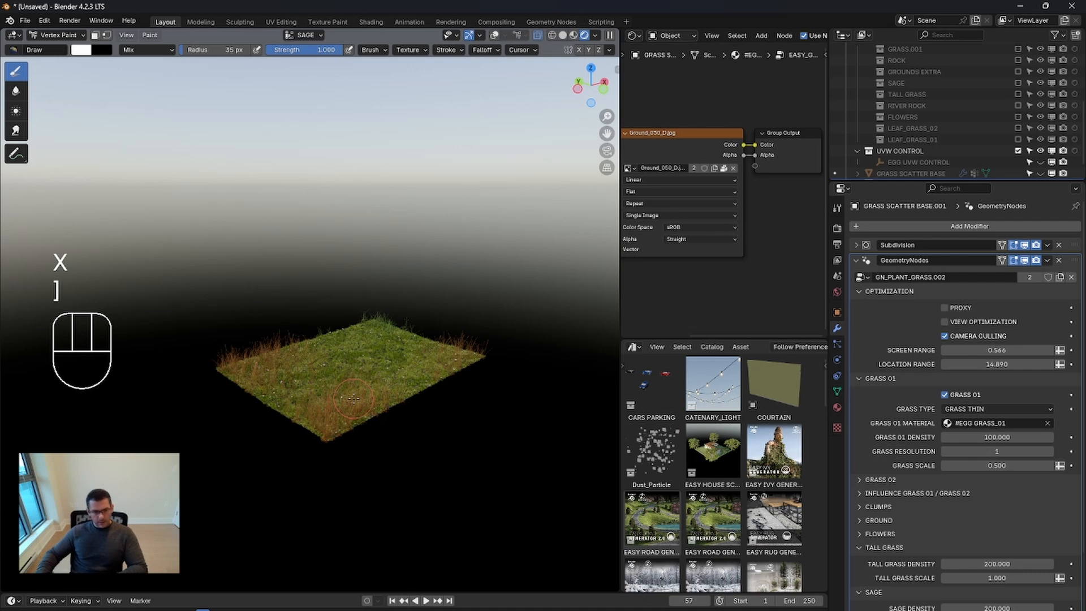
pyautogui.press(']')
pyautogui.moveTo(353, 403)
pyautogui.mouseDown()
pyautogui.moveTo(260, 413)
pyautogui.moveTo(288, 380)
pyautogui.moveTo(332, 428)
pyautogui.moveTo(483, 362)
pyautogui.moveTo(499, 342)
pyautogui.moveTo(333, 304)
pyautogui.moveTo(416, 362)
pyautogui.mouseUp()
# Step: Activate the TALL GRASS color attribute, paint it out in white across the patch, and return to Object Mode
pyautogui.click(837, 391)
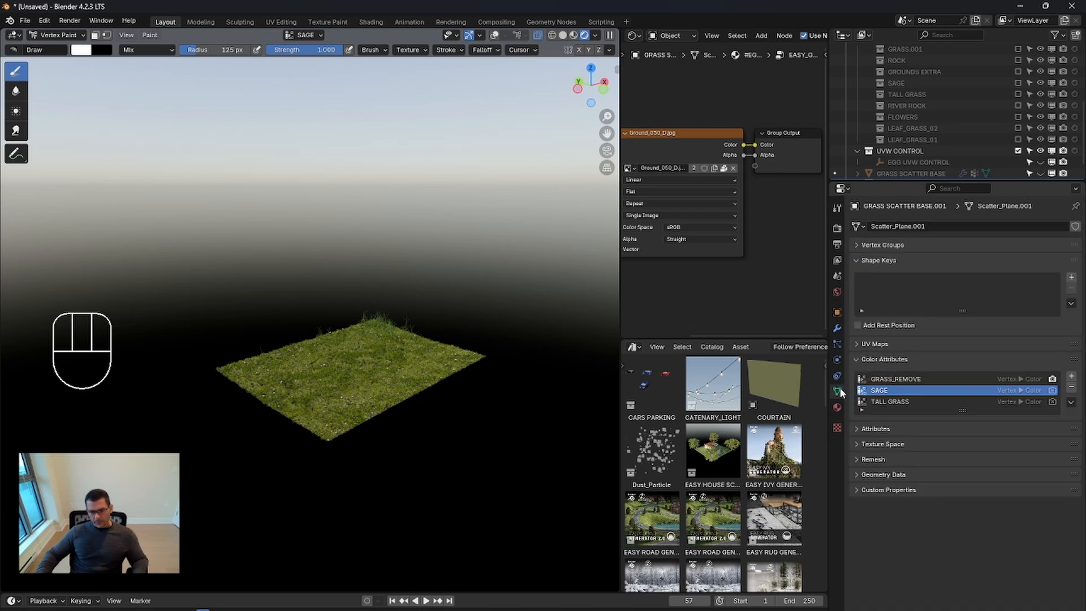
pyautogui.click(905, 402)
pyautogui.moveTo(318, 341)
pyautogui.mouseDown()
pyautogui.moveTo(402, 319)
pyautogui.moveTo(446, 372)
pyautogui.moveTo(260, 383)
pyautogui.mouseUp()
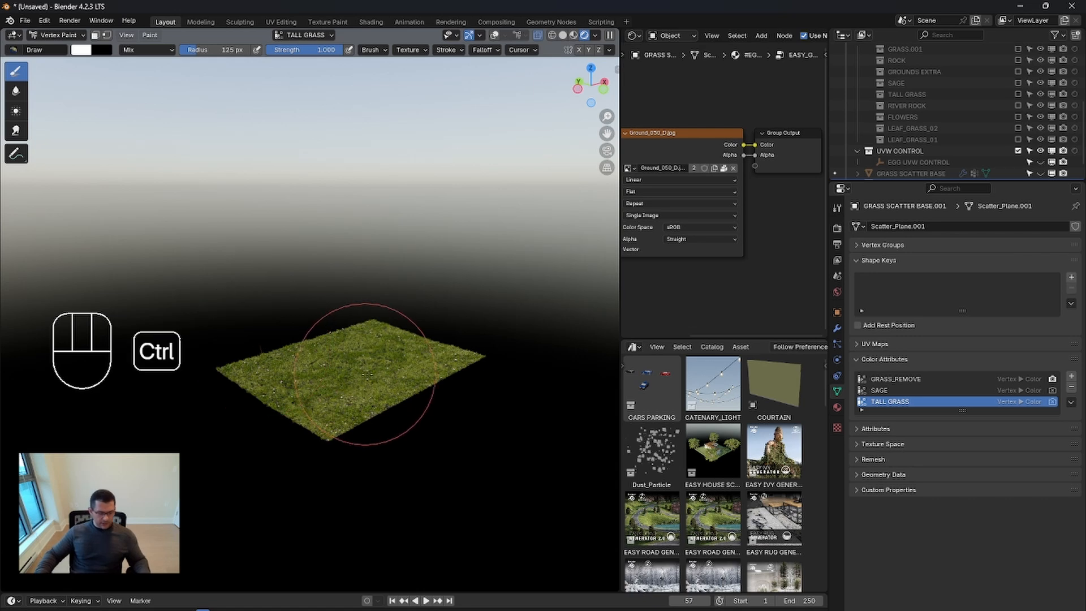
pyautogui.hotkey('ctrl', 'Tab')
pyautogui.click(321, 375)
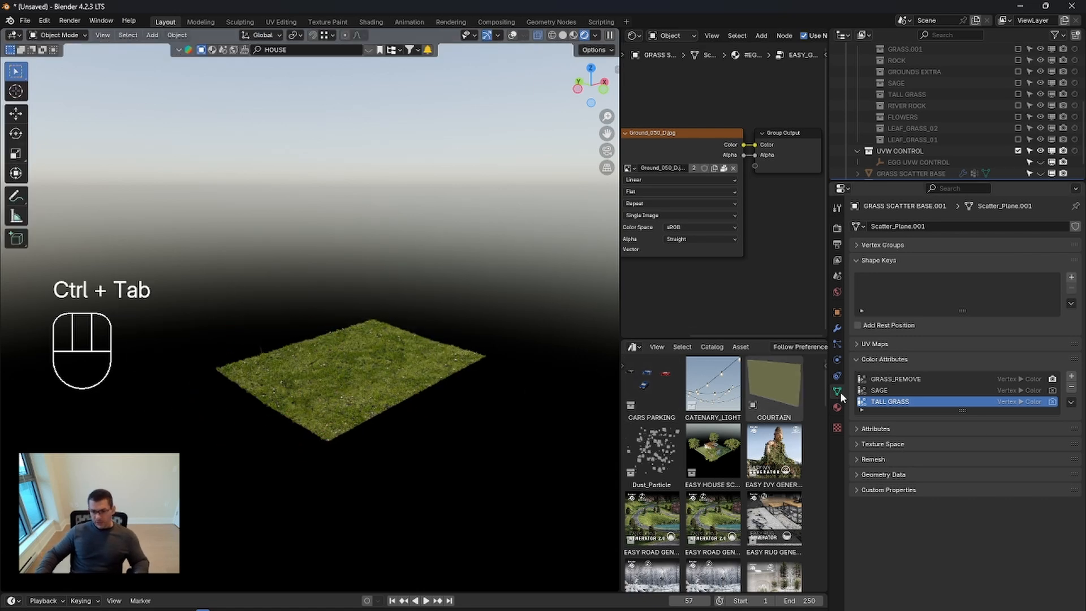
# Step: Show the plane's materials and examine the cleared grass patch up close and from farther away in rendered shading
pyautogui.click(837, 407)
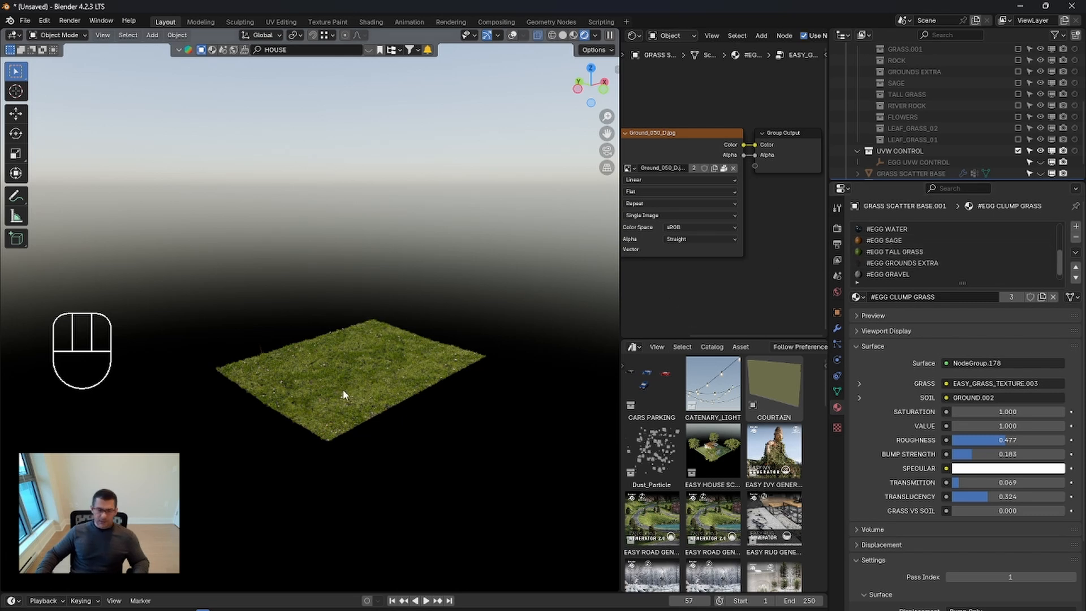
pyautogui.moveTo(328, 394); pyautogui.dragTo(304, 386, button='middle')
pyautogui.scroll(3, 305, 386)
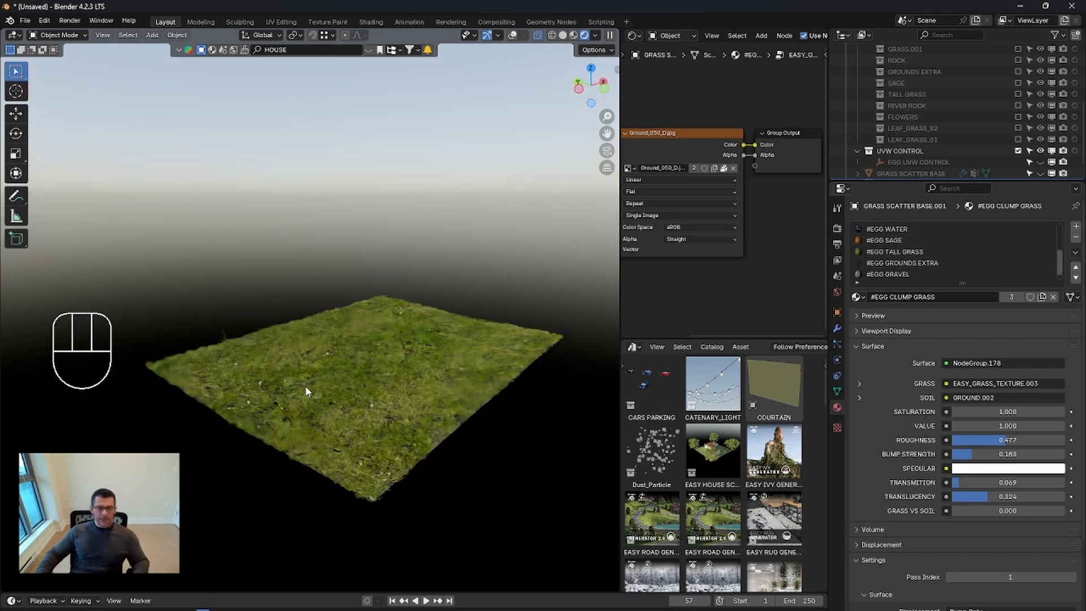
pyautogui.press('z')
pyautogui.click(412, 425)
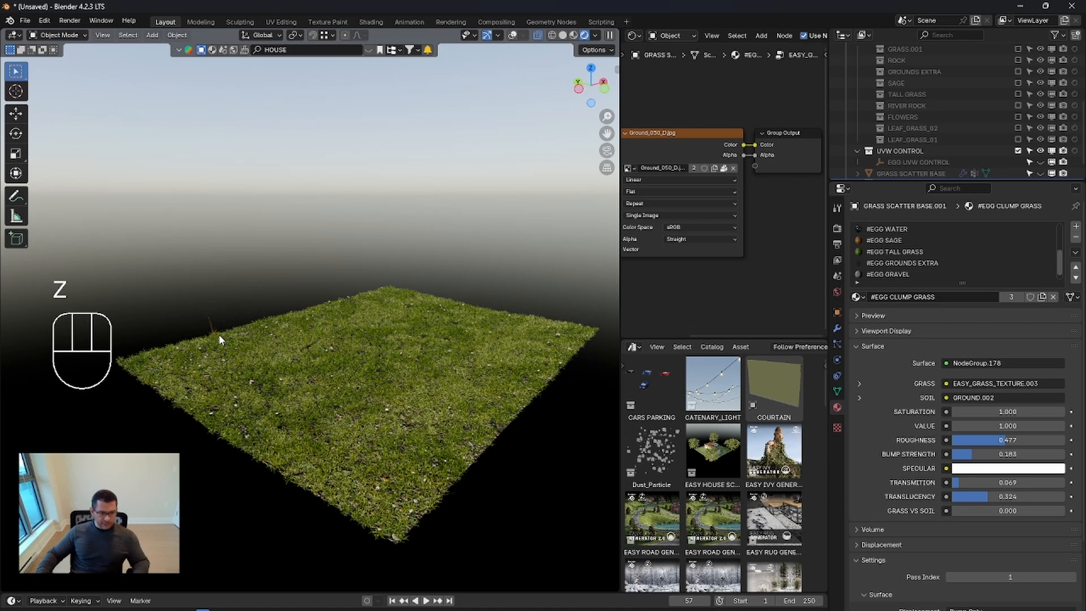
pyautogui.scroll(5, 204, 335)
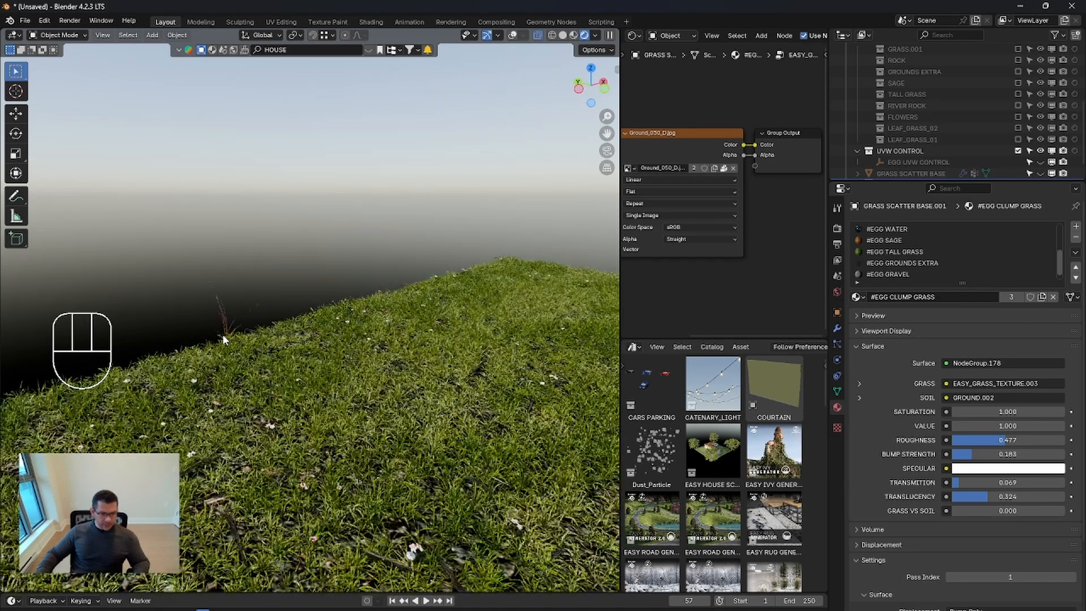
pyautogui.scroll(-6, 225, 340)
pyautogui.scroll(2, 285, 345)
# Step: Switch to solid shading, collapse the generator's Tall Grass and Sage settings, and expand the Wilderness settings
pyautogui.press('z')
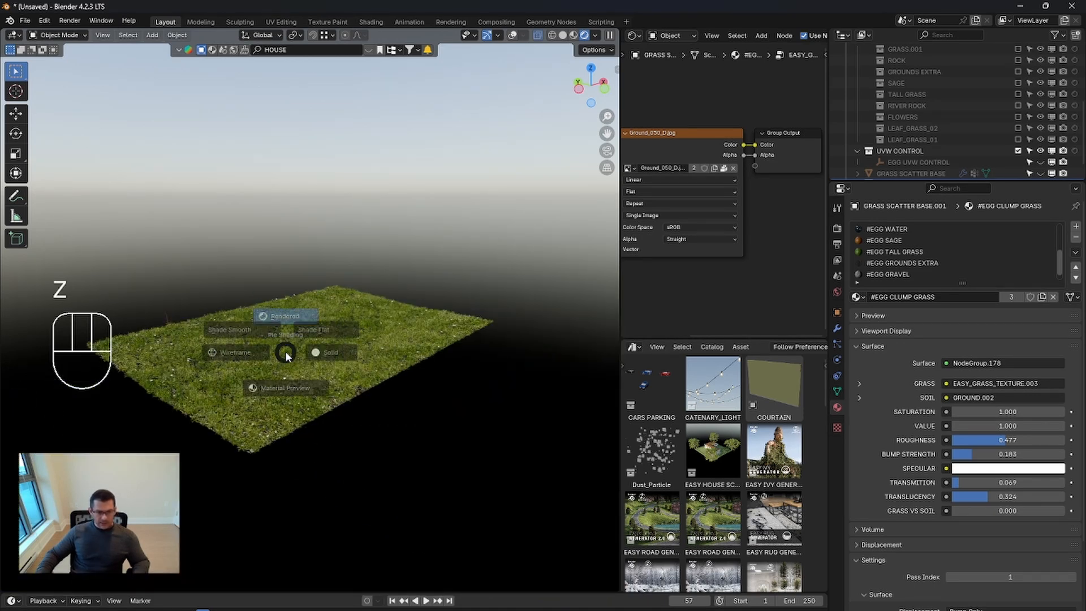
pyautogui.click(366, 354)
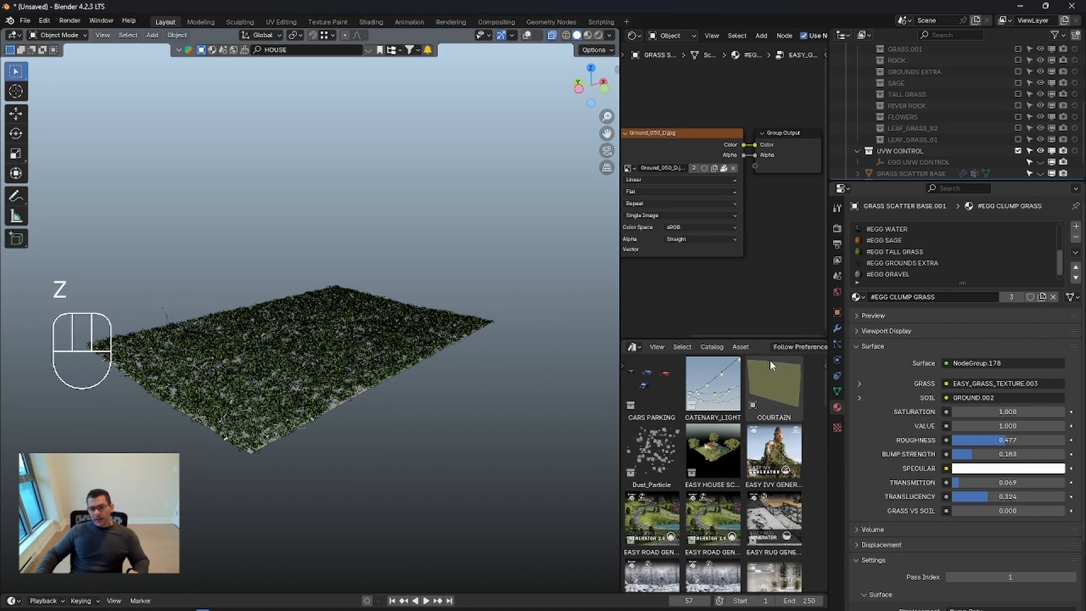
pyautogui.click(837, 328)
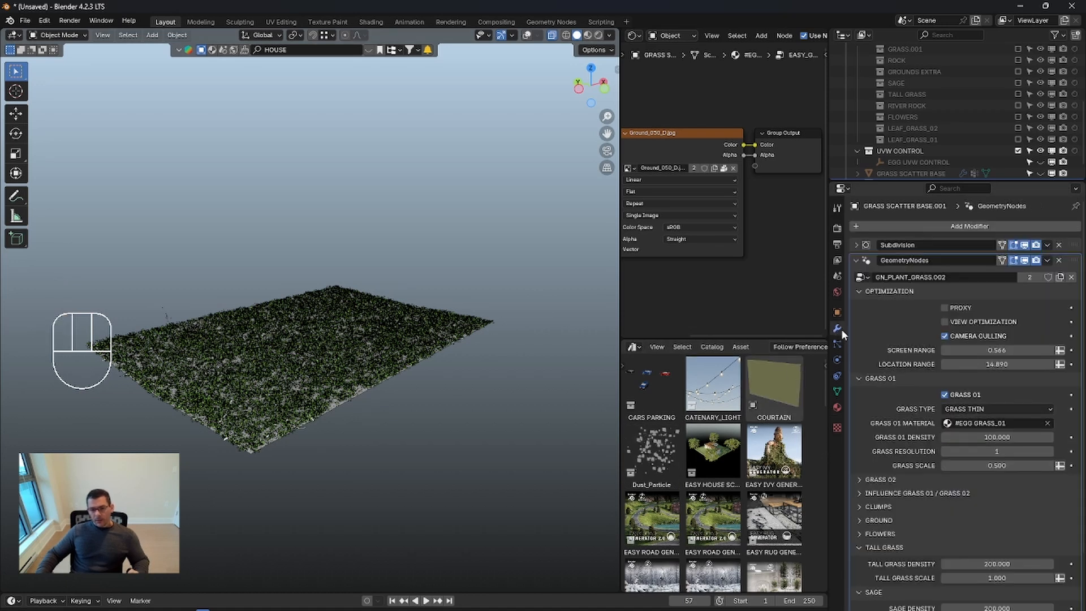
pyautogui.click(859, 548)
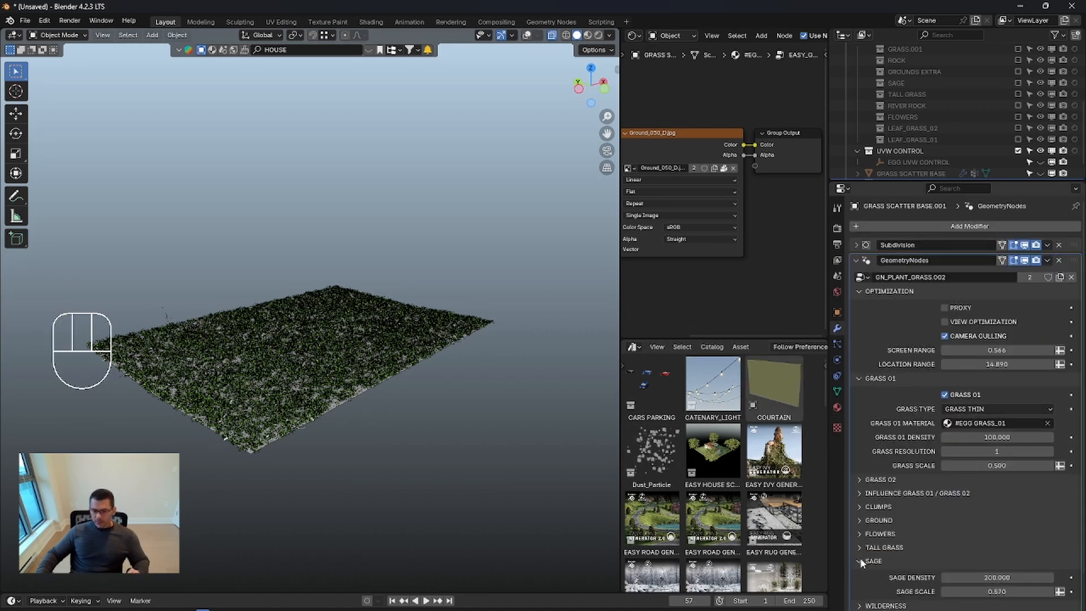
pyautogui.click(859, 561)
pyautogui.click(860, 572)
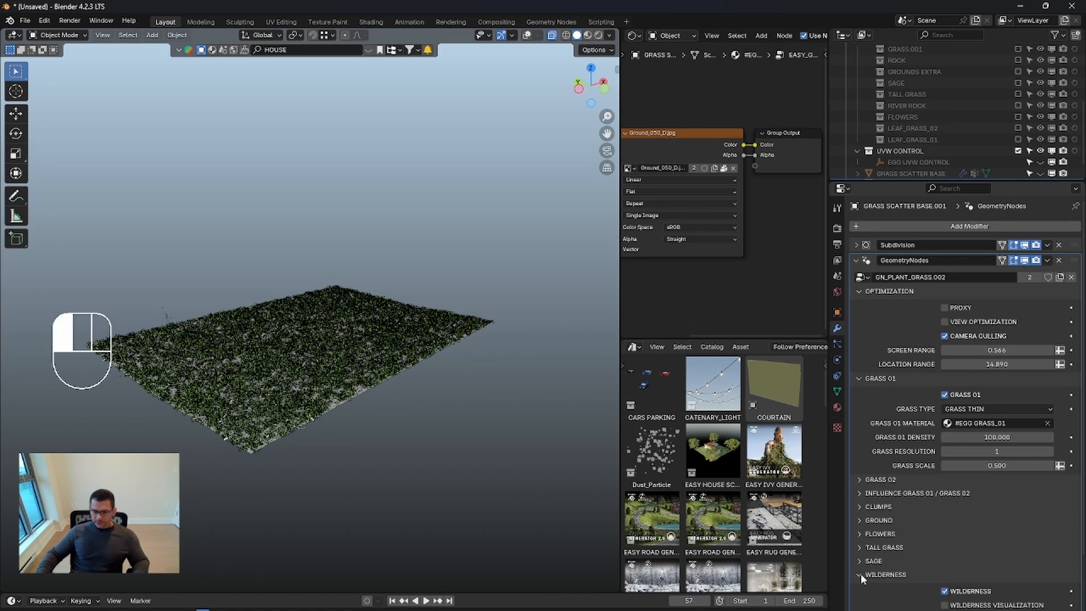
# Step: Turn Wilderness off and back on, and return the viewport to rendered shading
pyautogui.moveTo(266, 396); pyautogui.dragTo(260, 396, button='middle')
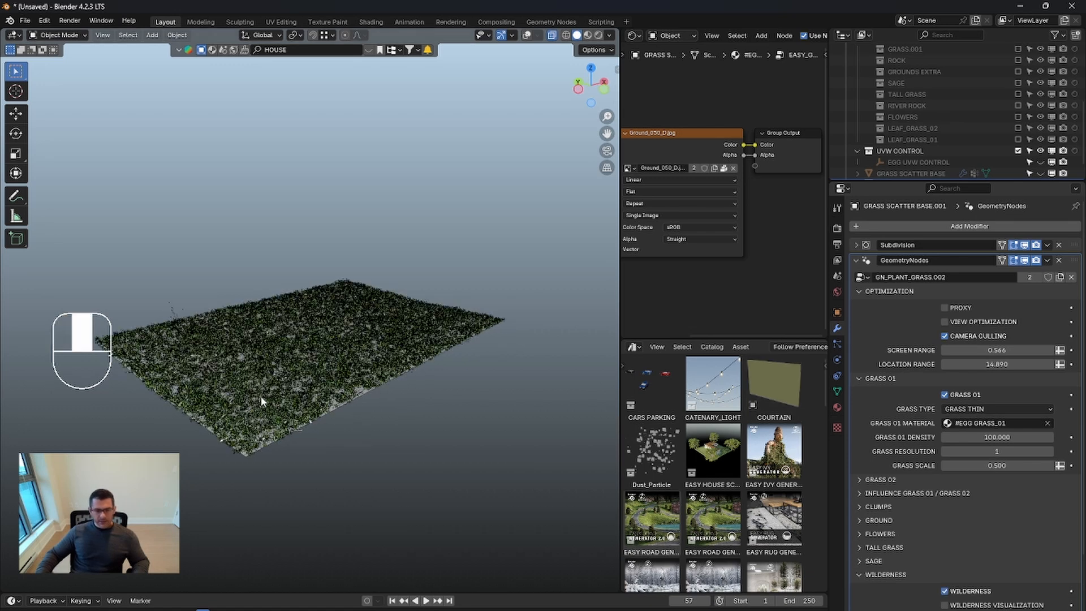
pyautogui.click(946, 592)
pyautogui.click(946, 592)
pyautogui.moveTo(327, 428)
pyautogui.keyDown('shift'); pyautogui.mouseDown(button='middle')
pyautogui.moveTo(357, 433)
pyautogui.moveTo(371, 416)
pyautogui.moveTo(356, 404)
pyautogui.moveTo(358, 387)
pyautogui.mouseUp(button='middle'); pyautogui.keyUp('shift')
pyautogui.press('z')
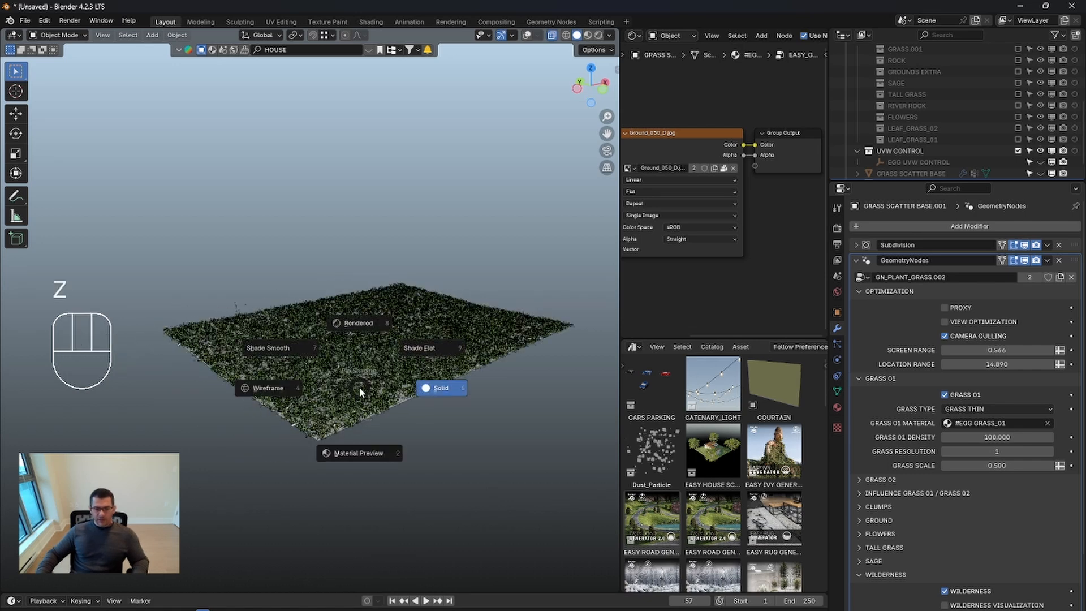
pyautogui.click(357, 325)
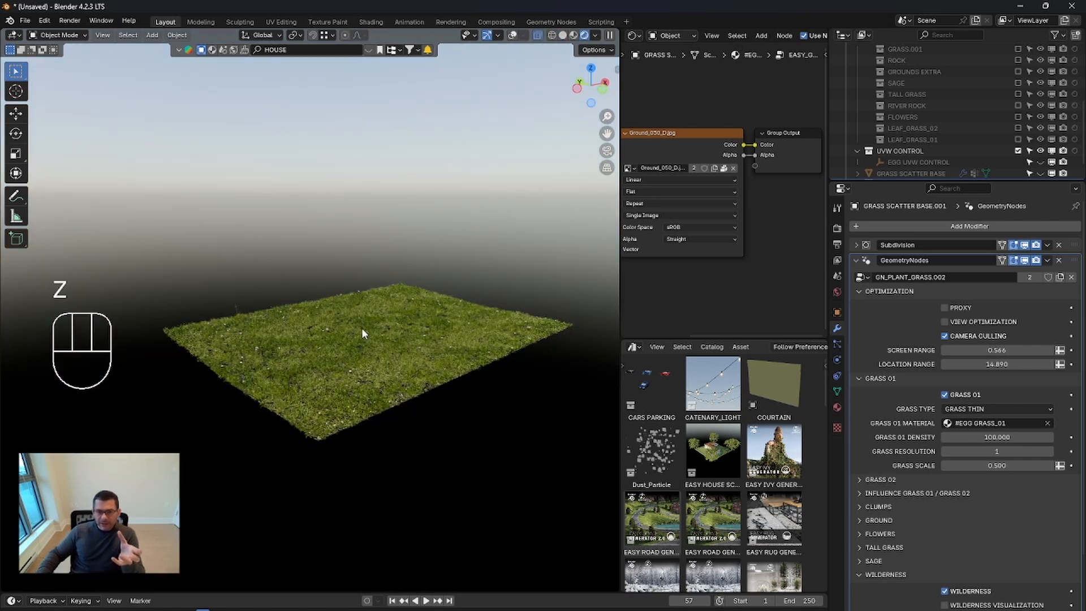
# Step: Set Wilderness Intensity to 0.290 and inspect the grass patch up close and from farther away
pyautogui.scroll(5, 354, 341)
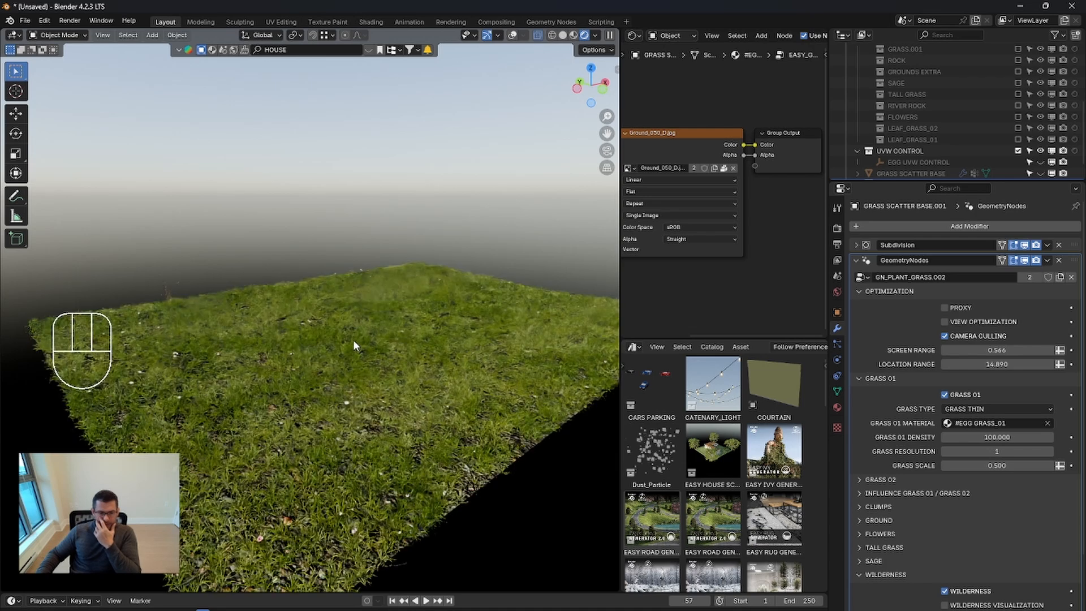
pyautogui.moveTo(358, 343); pyautogui.dragTo(364, 343, button='middle')
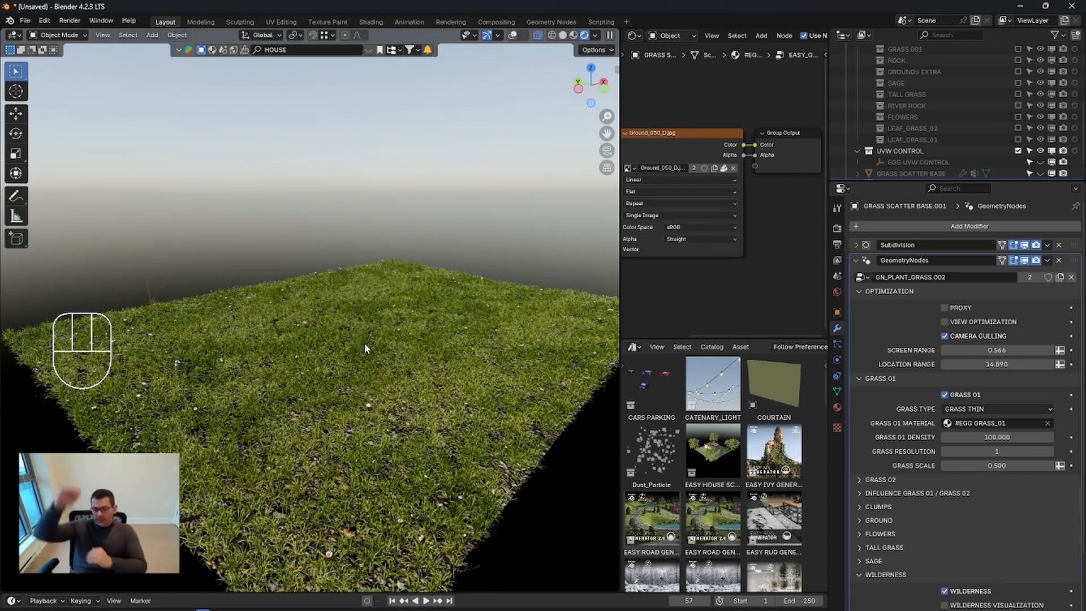
pyautogui.scroll(-1, 968, 516)
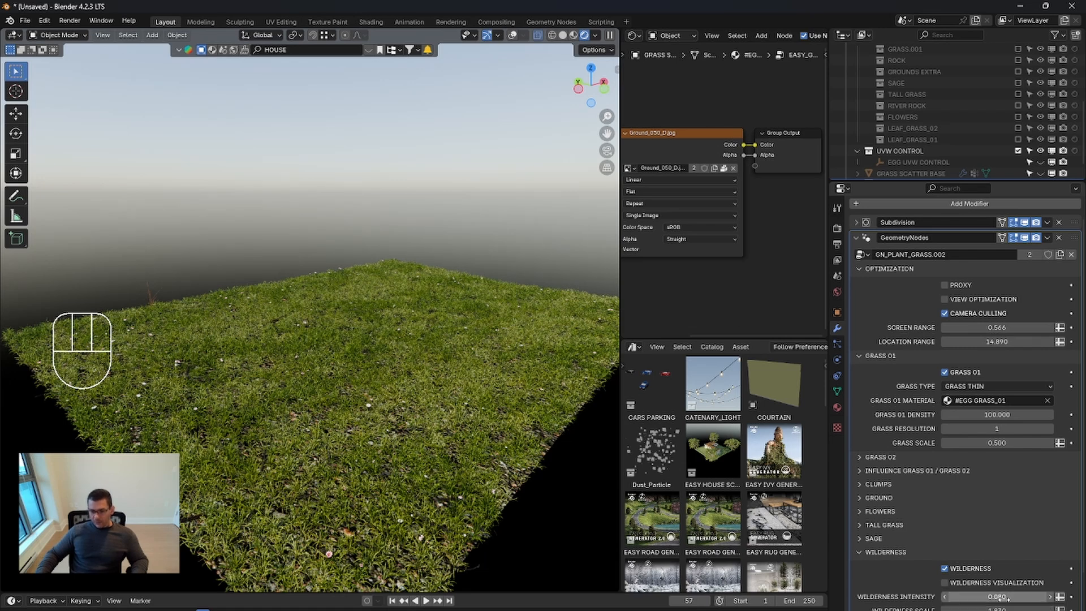
pyautogui.moveTo(997, 596); pyautogui.dragTo(1032, 596)
pyautogui.moveTo(405, 451); pyautogui.dragTo(392, 445, button='middle')
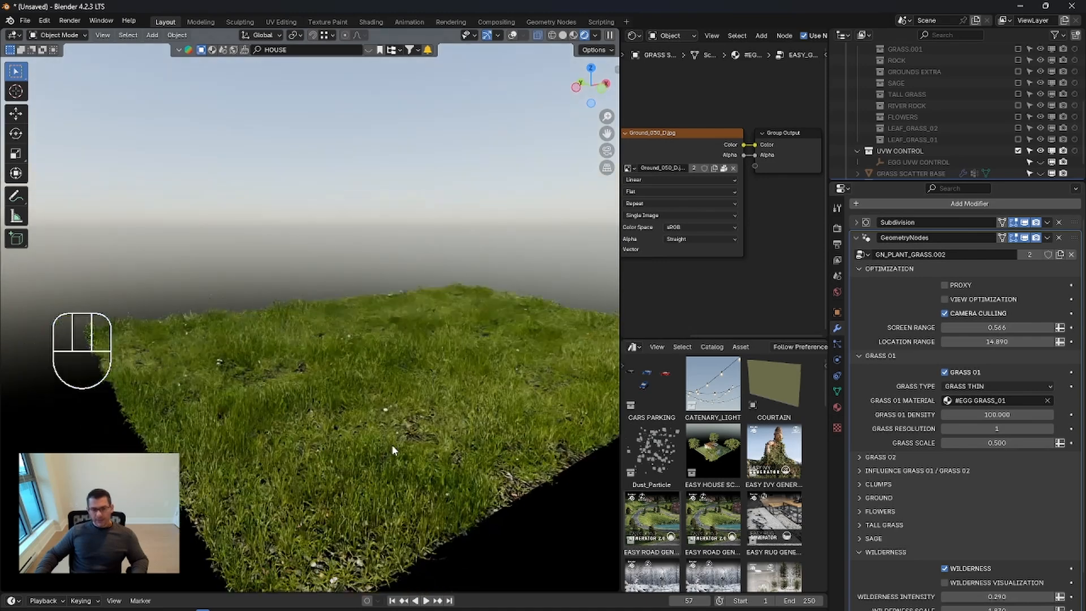
pyautogui.scroll(-2, 392, 444)
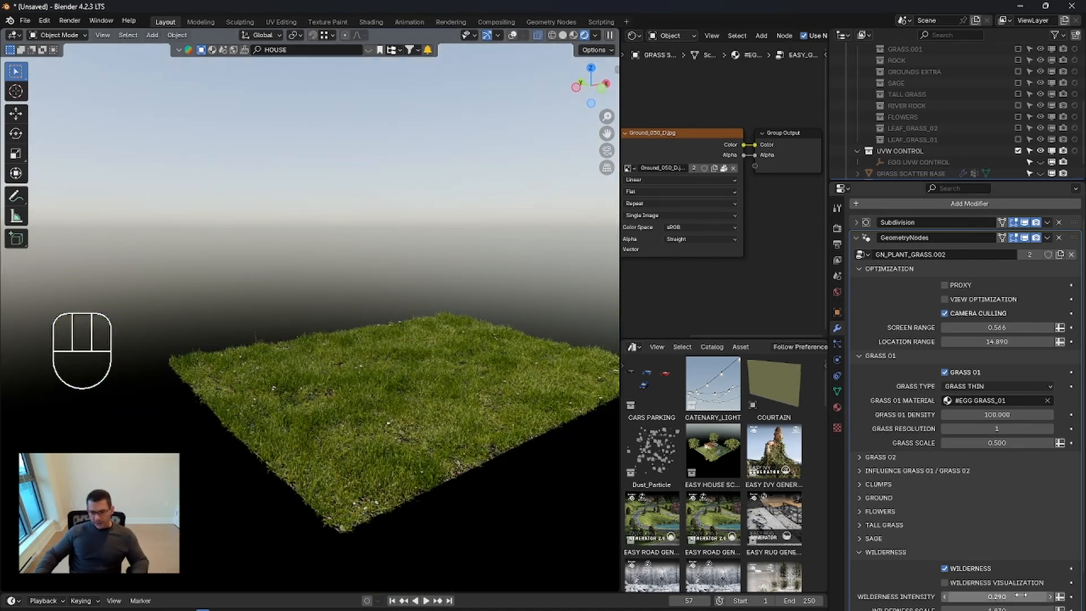
pyautogui.moveTo(1007, 607)
pyautogui.mouseDown()
pyautogui.moveTo(1062, 606)
pyautogui.moveTo(1005, 607)
pyautogui.mouseUp()
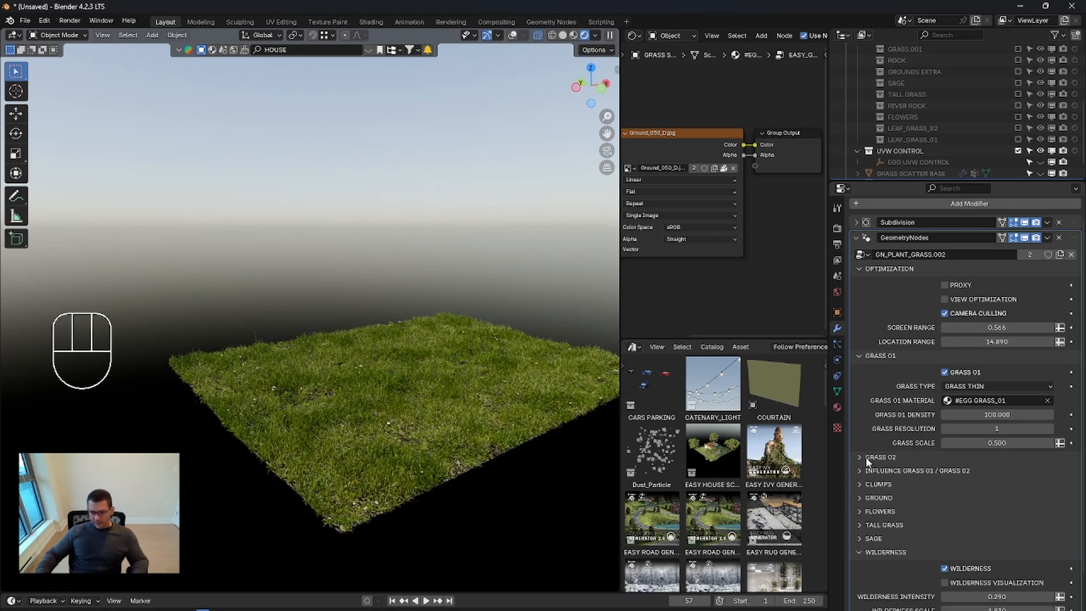
# Step: Set Influence Offset for Grass 01 / Grass 02 to 0.140 and Wilderness Intensity to 0.070
pyautogui.click(871, 470)
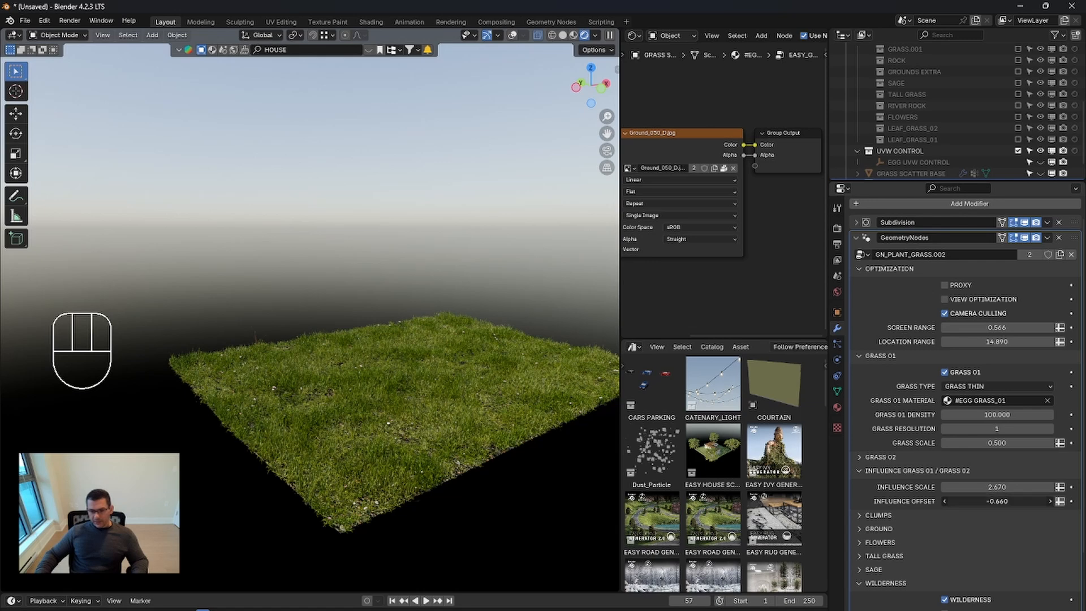
pyautogui.moveTo(997, 501); pyautogui.dragTo(1029, 501)
pyautogui.scroll(-3, 989, 568)
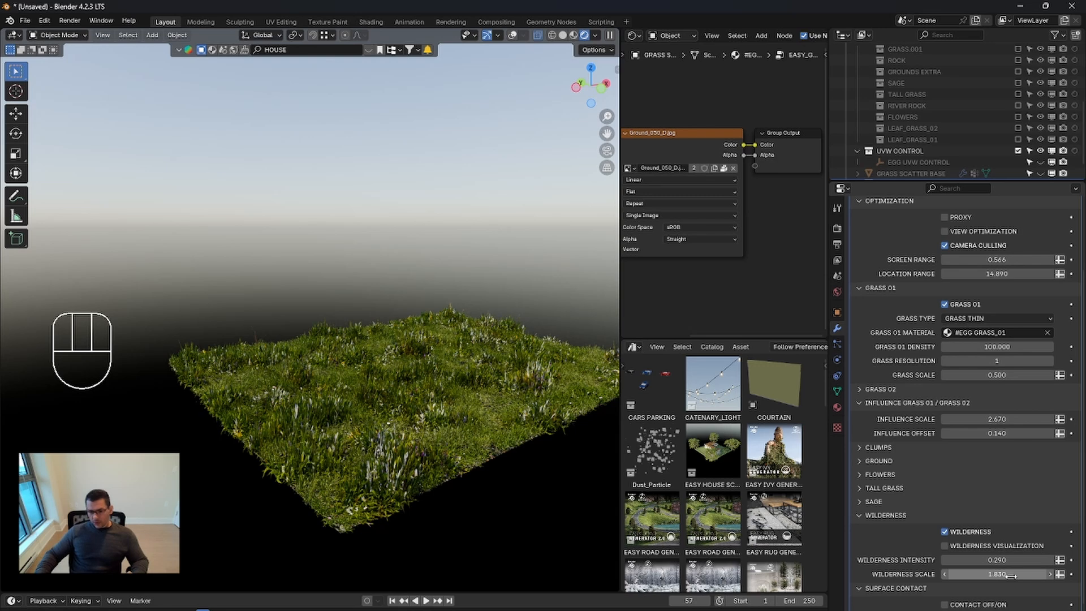
pyautogui.moveTo(1008, 560)
pyautogui.mouseDown()
pyautogui.moveTo(981, 560)
pyautogui.moveTo(1003, 559)
pyautogui.mouseUp()
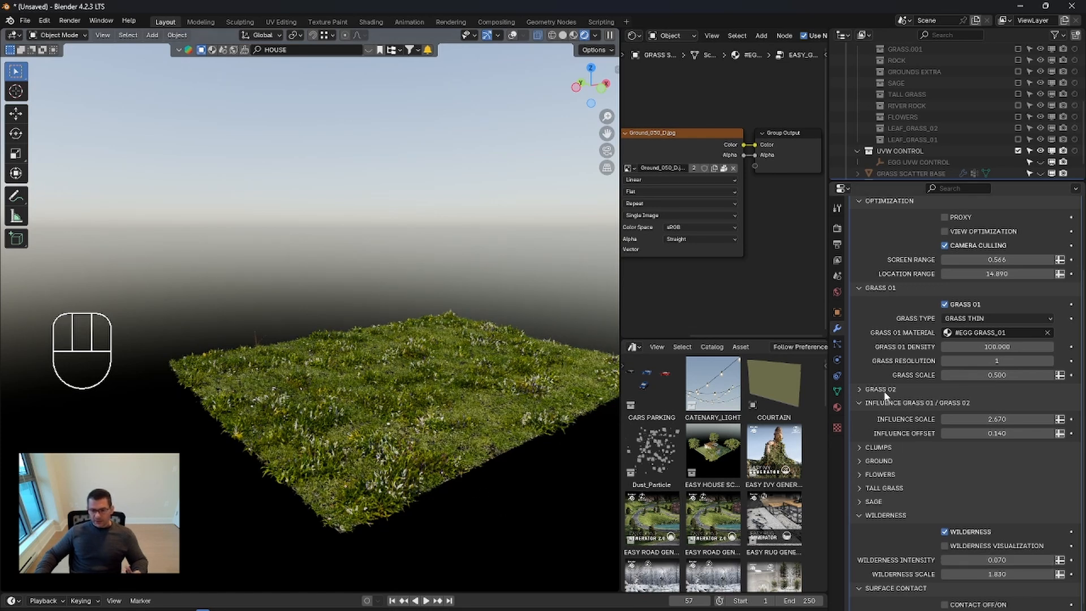
# Step: Try a higher Wilderness Intensity with a Grass 02 Scale of 0.460 and inspect the patch from another angle
pyautogui.moveTo(320, 426)
pyautogui.mouseDown(button='middle')
pyautogui.moveTo(328, 403)
pyautogui.moveTo(324, 415)
pyautogui.mouseUp(button='middle')
pyautogui.scroll(3, 447, 449)
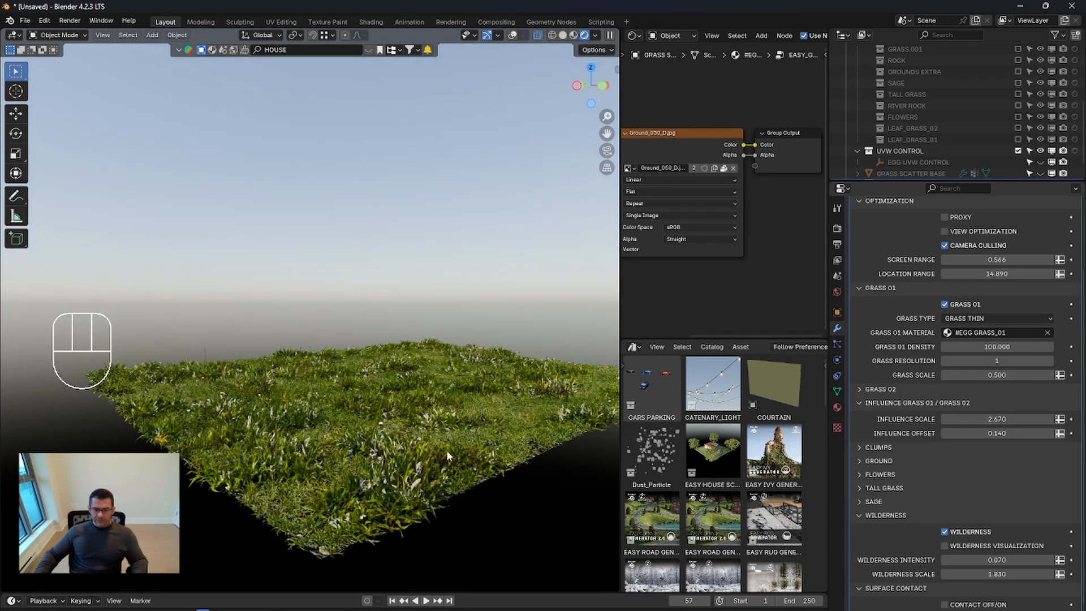
pyautogui.moveTo(999, 560); pyautogui.dragTo(1009, 560)
pyautogui.click(882, 389)
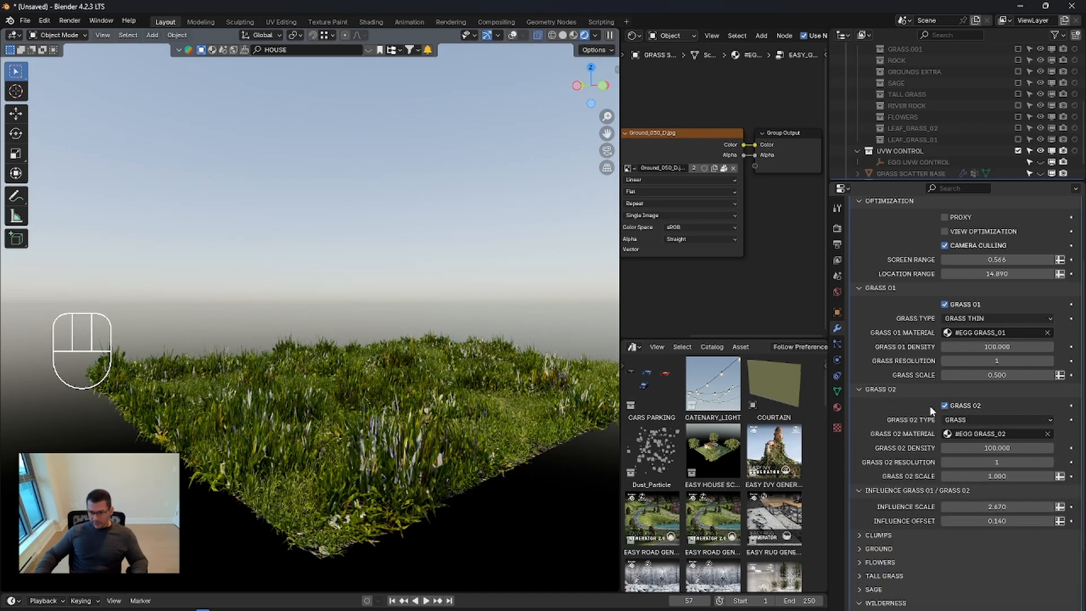
pyautogui.moveTo(997, 476); pyautogui.dragTo(972, 476)
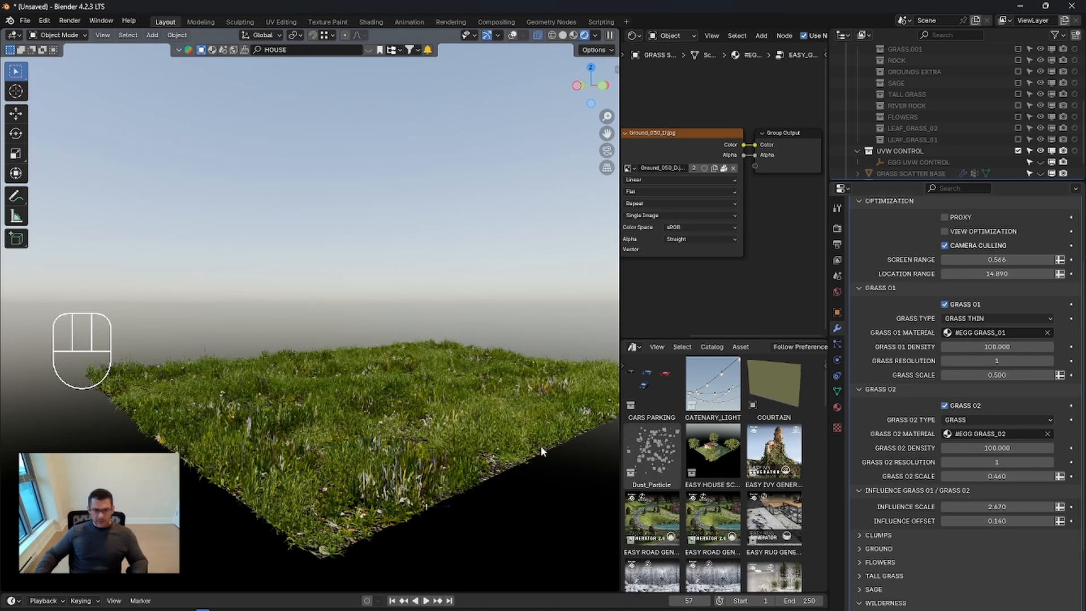
pyautogui.moveTo(541, 445); pyautogui.dragTo(465, 448, button='middle')
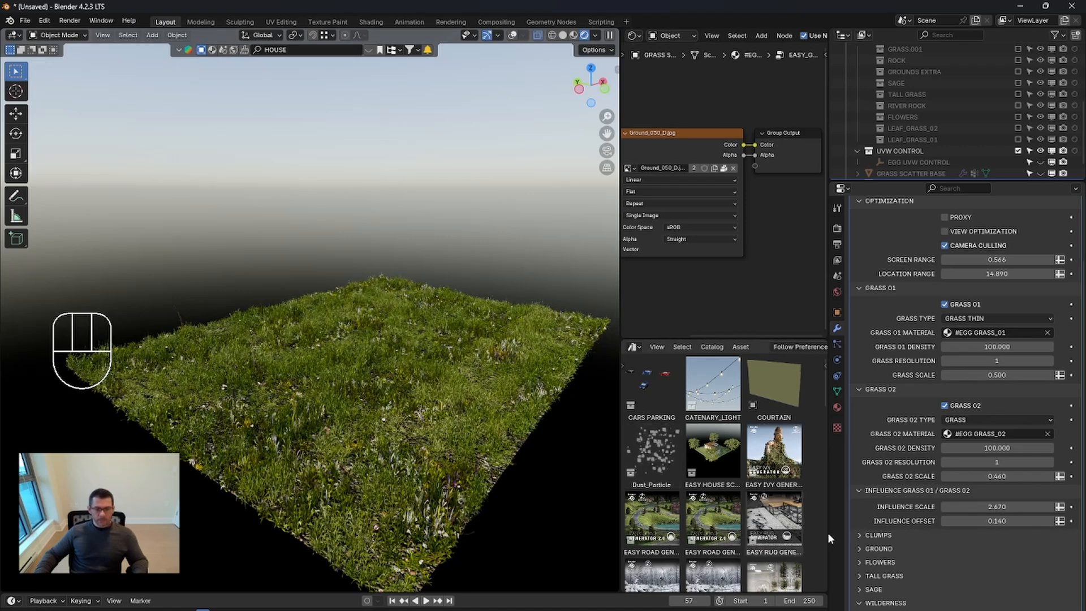
# Step: Undo the Grass 02 Scale and Wilderness Intensity changes, and compare the patch with Wilderness off and on
pyautogui.hotkey('ctrl', 'z')
pyautogui.hotkey('ctrl', 'z')
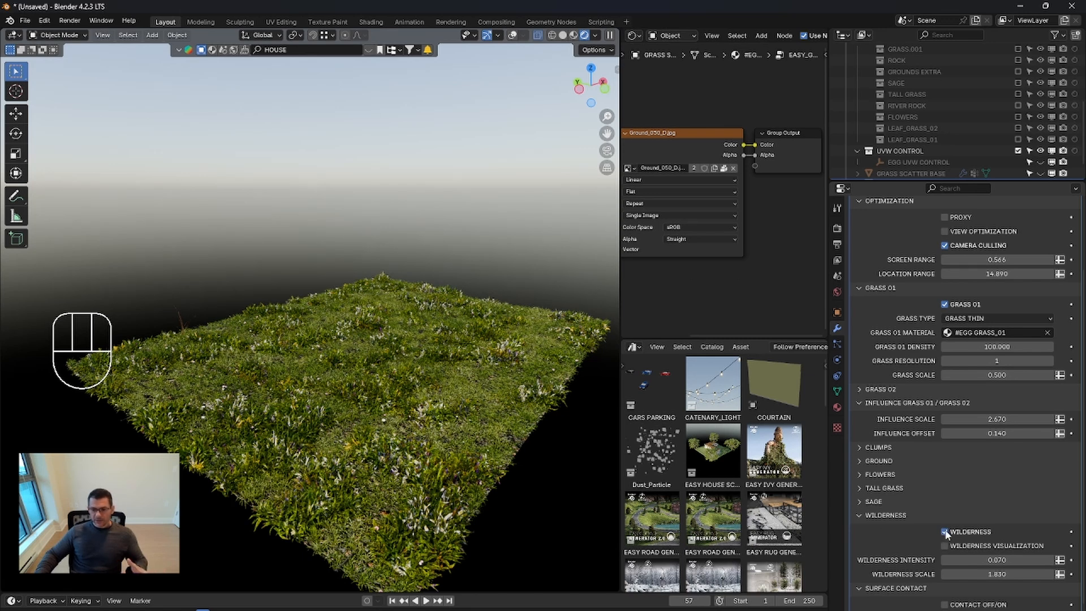
pyautogui.click(945, 532)
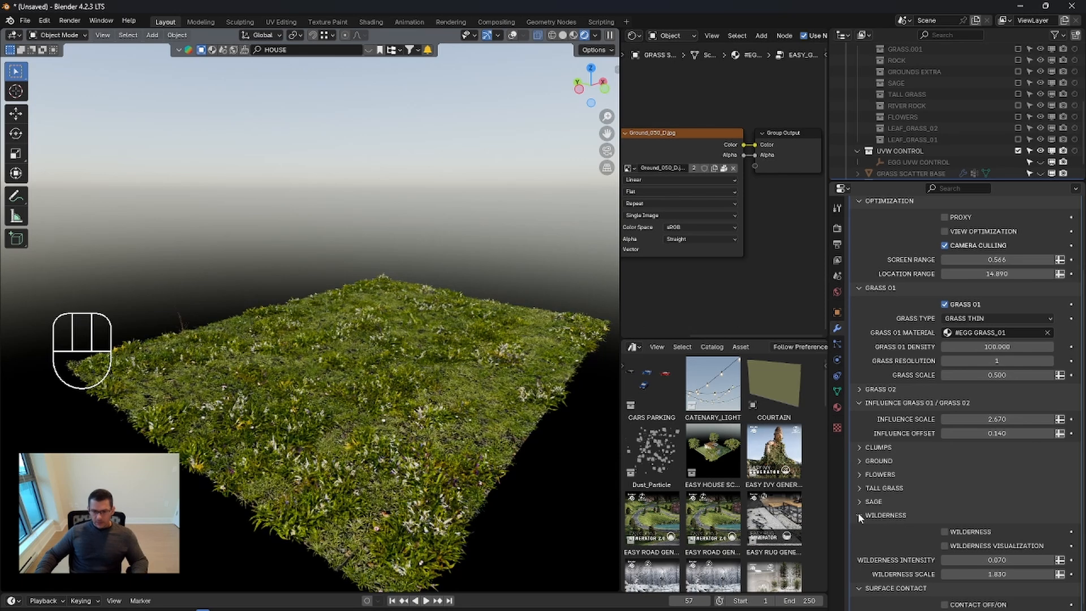
pyautogui.click(945, 531)
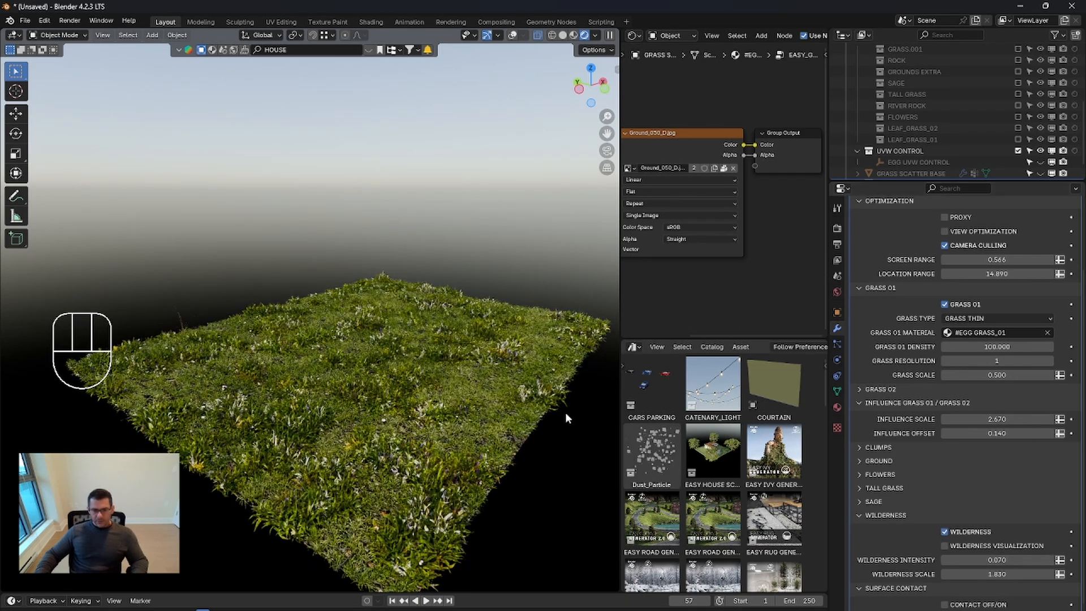
# Step: Lower the Influence Offset for Grass 01 / Grass 02 below 0.140, inspect the patch, and collapse the influence settings
pyautogui.moveTo(565, 411); pyautogui.dragTo(372, 377, button='middle')
pyautogui.scroll(-4, 373, 377)
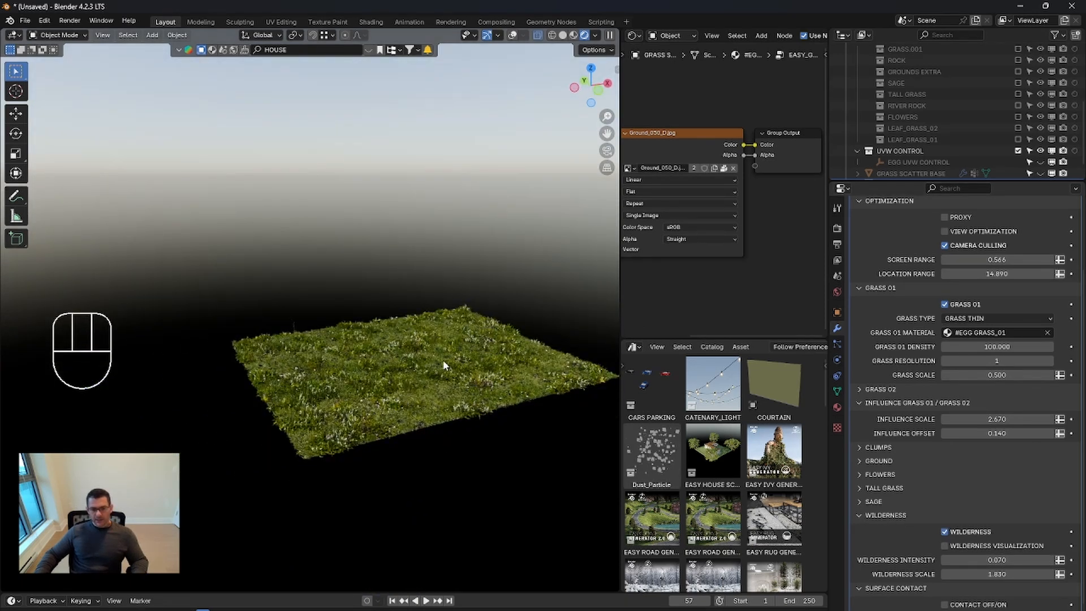
pyautogui.scroll(5, 443, 360)
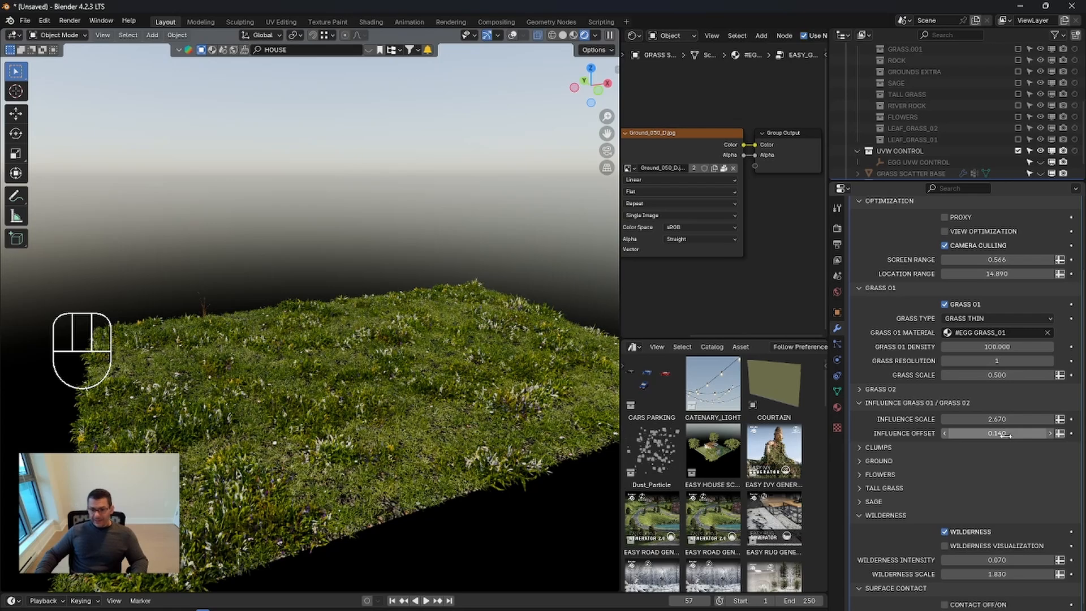
pyautogui.keyDown('shift'); pyautogui.moveTo(1006, 435); pyautogui.dragTo(968, 434); pyautogui.keyUp('shift')
pyautogui.moveTo(326, 474); pyautogui.dragTo(362, 453, button='middle')
pyautogui.click(861, 402)
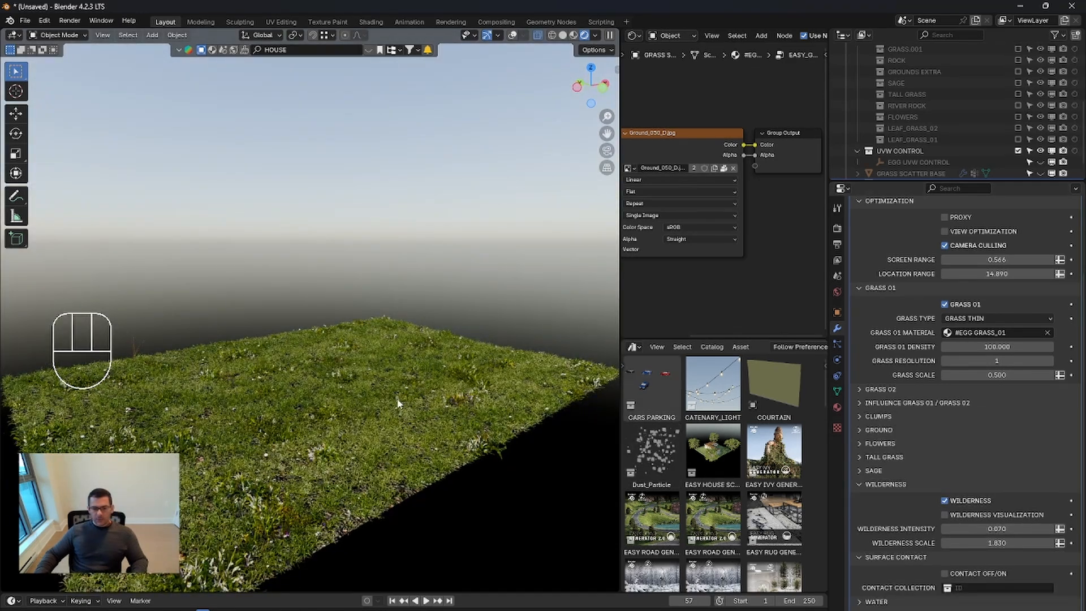
# Step: Switch the viewport to solid shading and unhide all hidden objects
pyautogui.press('z')
pyautogui.click(466, 392)
pyautogui.scroll(-4, 468, 396)
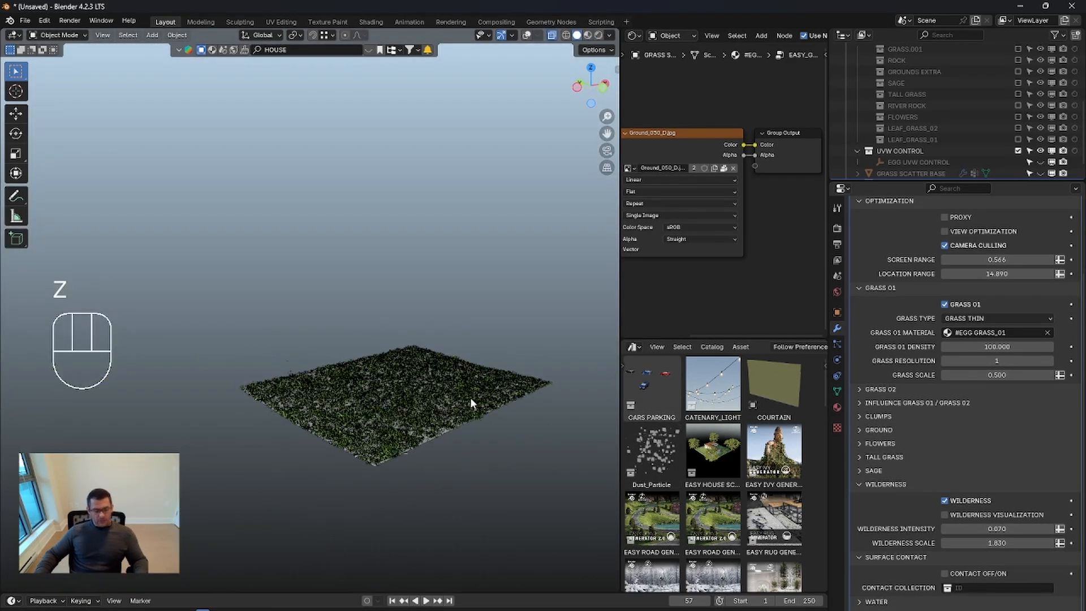
pyautogui.hotkey('alt', 'h')
pyautogui.moveTo(456, 396); pyautogui.dragTo(440, 423, button='middle')
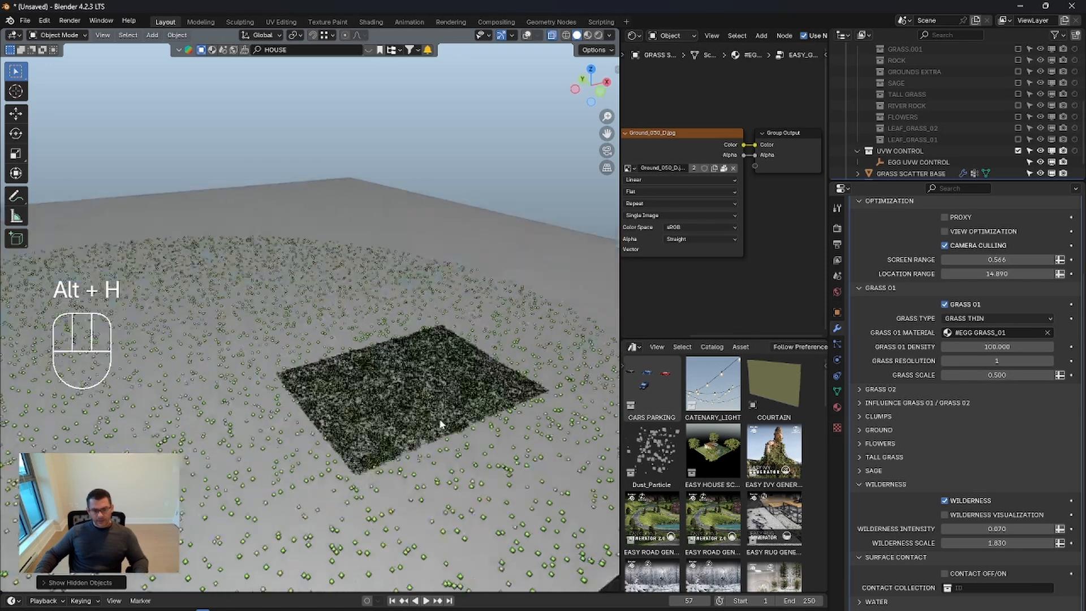
# Step: Turn on the viewport overlays with wireframe display and examine the small grass patch within the large scatter base
pyautogui.scroll(-3, 440, 423)
pyautogui.scroll(-5, 406, 368)
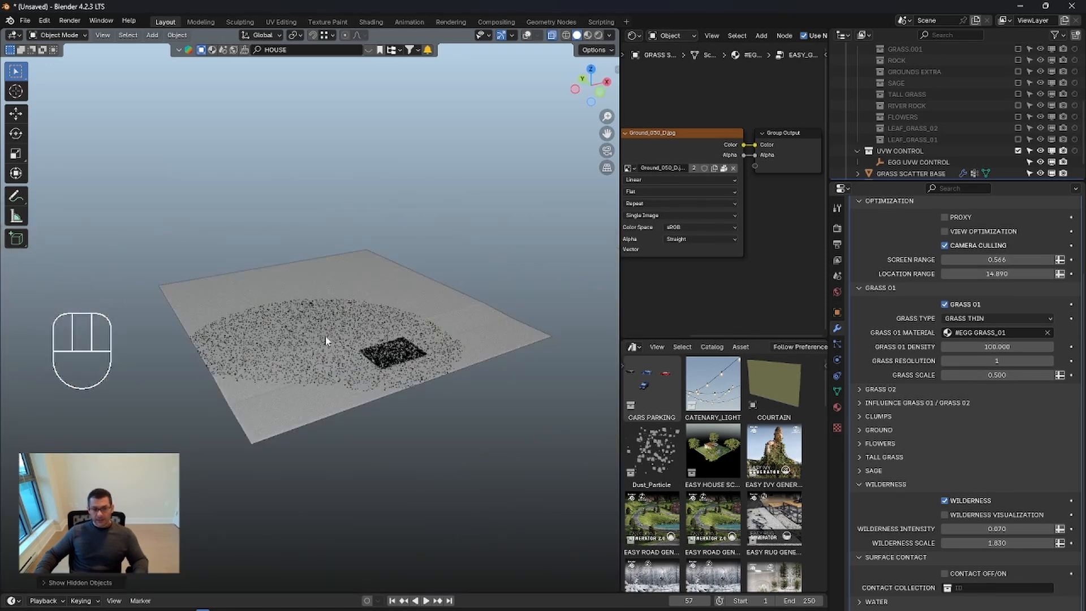
pyautogui.hotkey('shift', 'w')
pyautogui.moveTo(342, 306); pyautogui.dragTo(340, 316, button='middle')
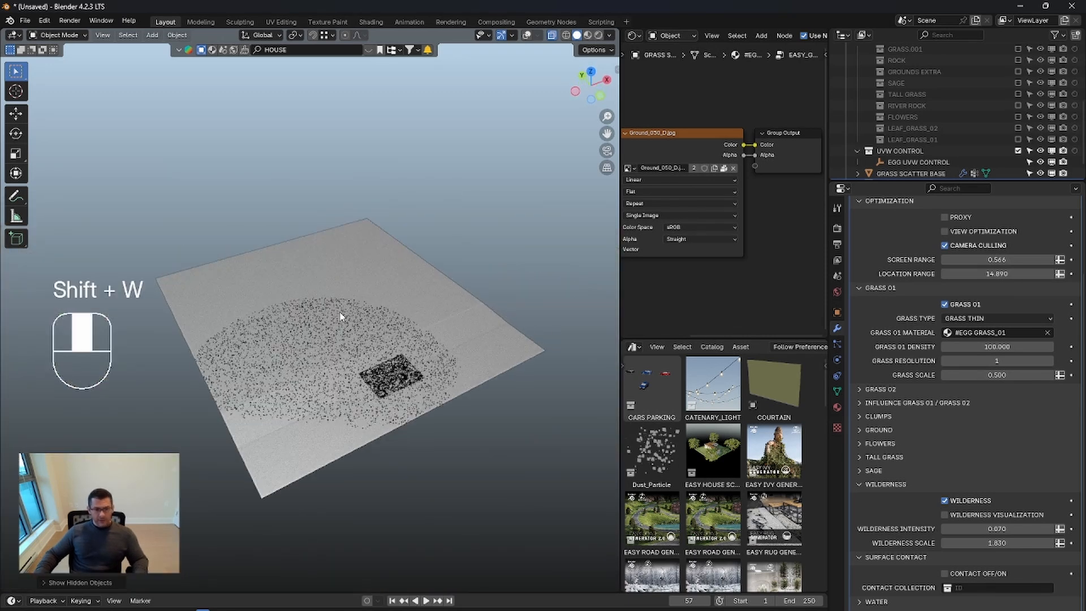
pyautogui.click(530, 36)
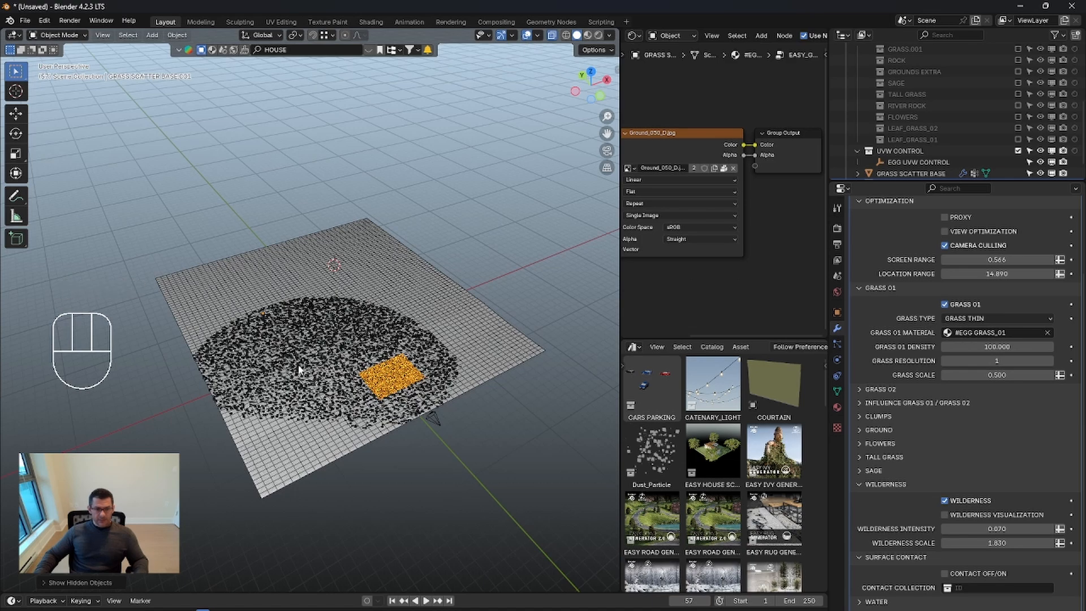
pyautogui.scroll(3, 424, 382)
pyautogui.keyDown('shift'); pyautogui.moveTo(528, 404); pyautogui.dragTo(367, 340, button='middle'); pyautogui.keyUp('shift')
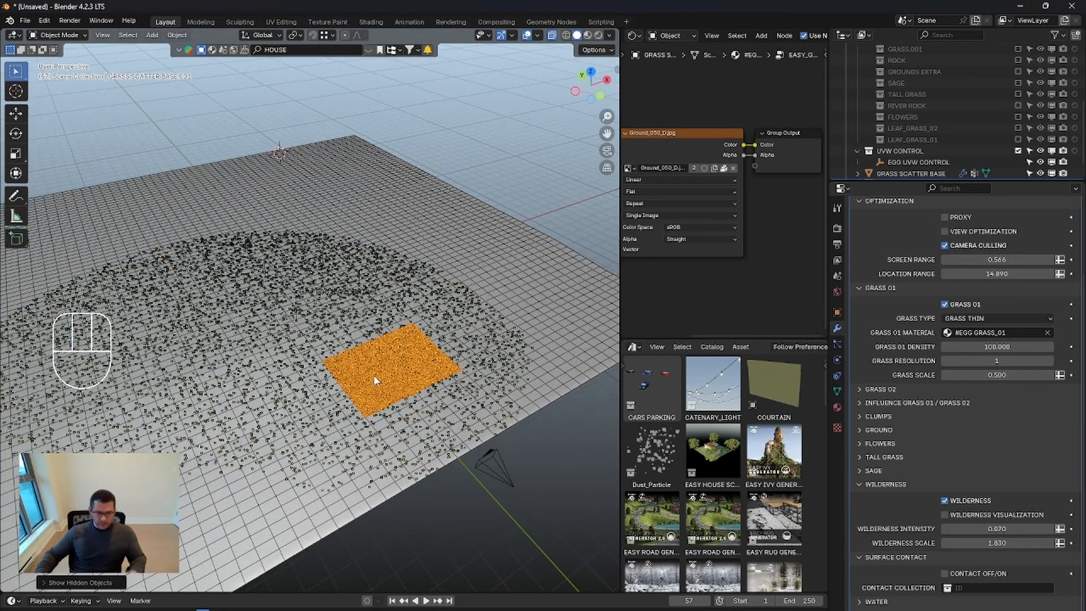
pyautogui.moveTo(376, 381)
pyautogui.mouseDown(button='middle')
pyautogui.moveTo(367, 388)
pyautogui.moveTo(396, 387)
pyautogui.mouseUp(button='middle')
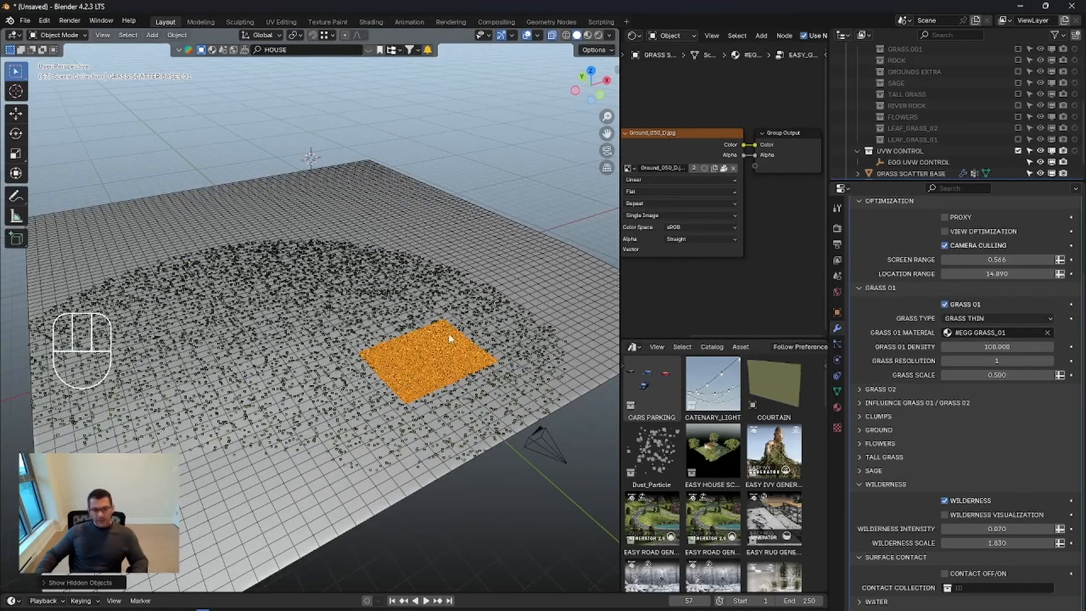
pyautogui.scroll(4, 492, 326)
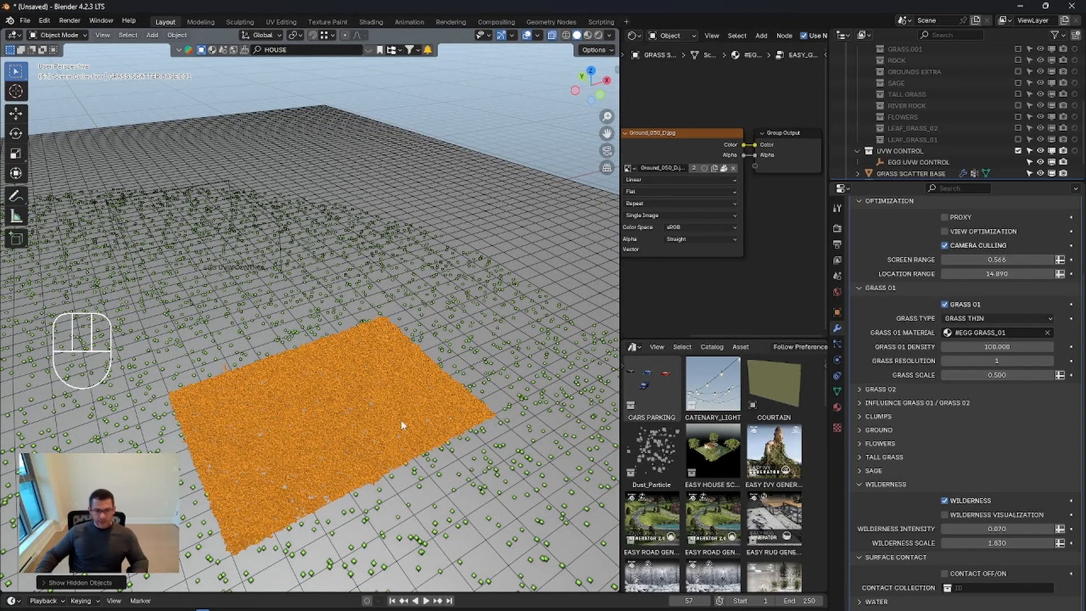
pyautogui.moveTo(394, 432); pyautogui.dragTo(420, 363, button='middle')
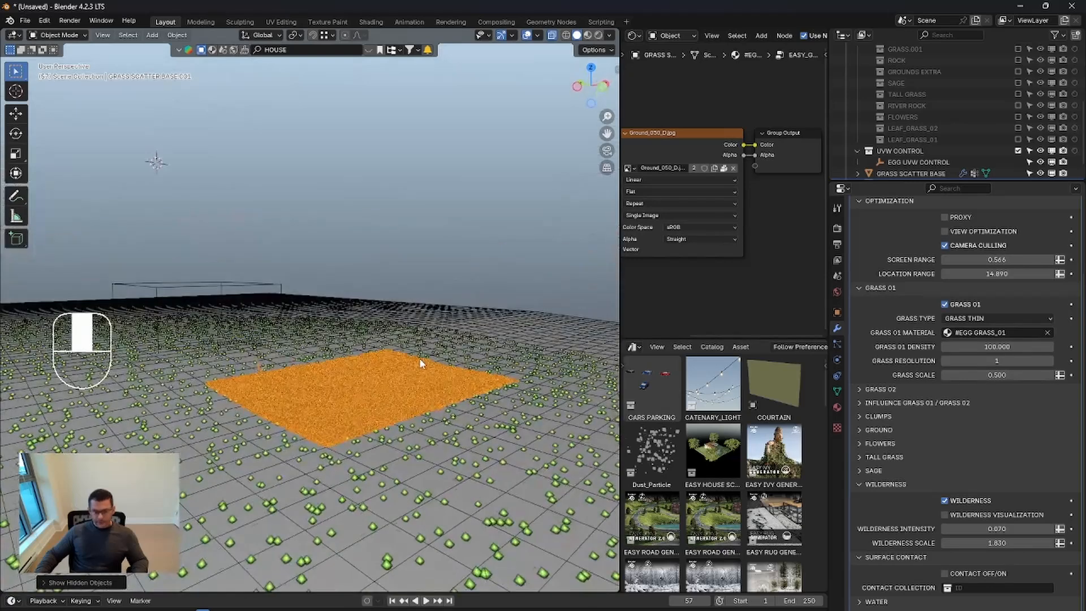
# Step: Join the small grass patch into the large GRASS SCATTER BASE object, keeping the large base active
pyautogui.click(353, 397)
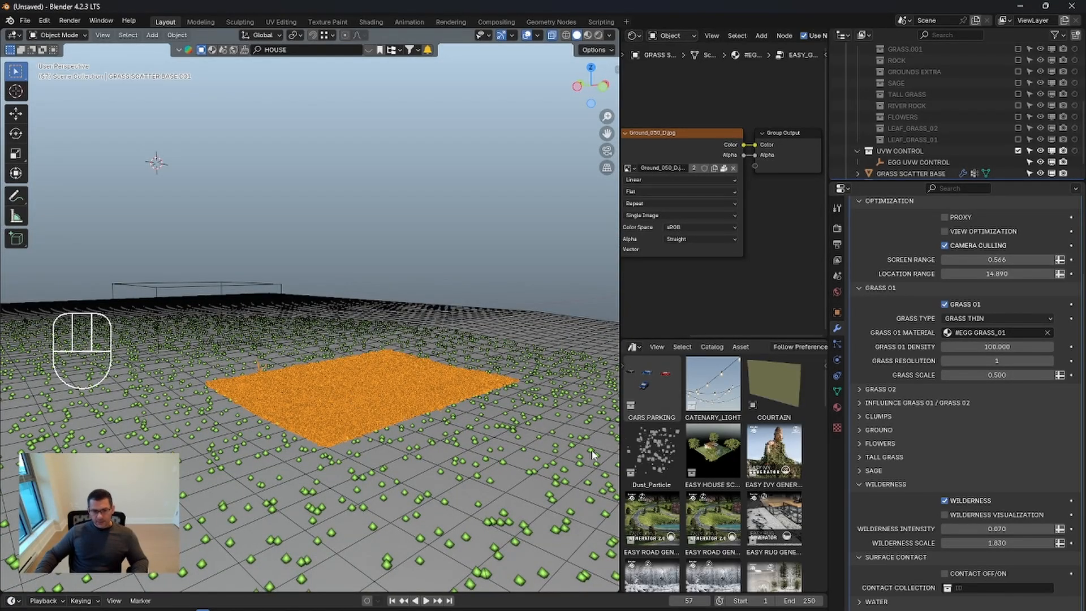
pyautogui.press('shift')
pyautogui.keyDown('shift'); pyautogui.click(556, 369); pyautogui.keyUp('shift')
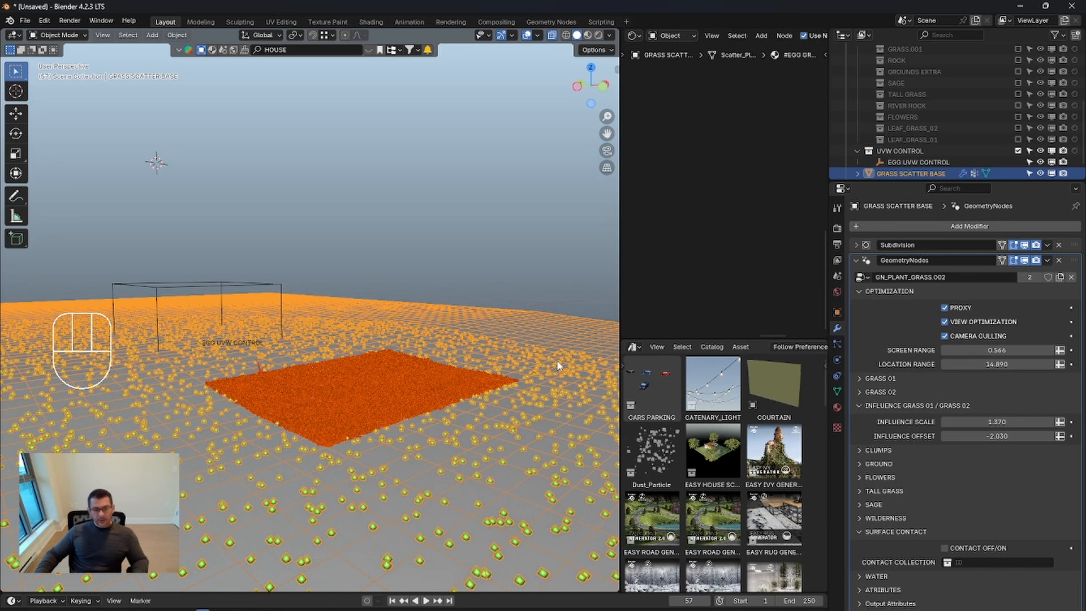
pyautogui.press('ctrl')
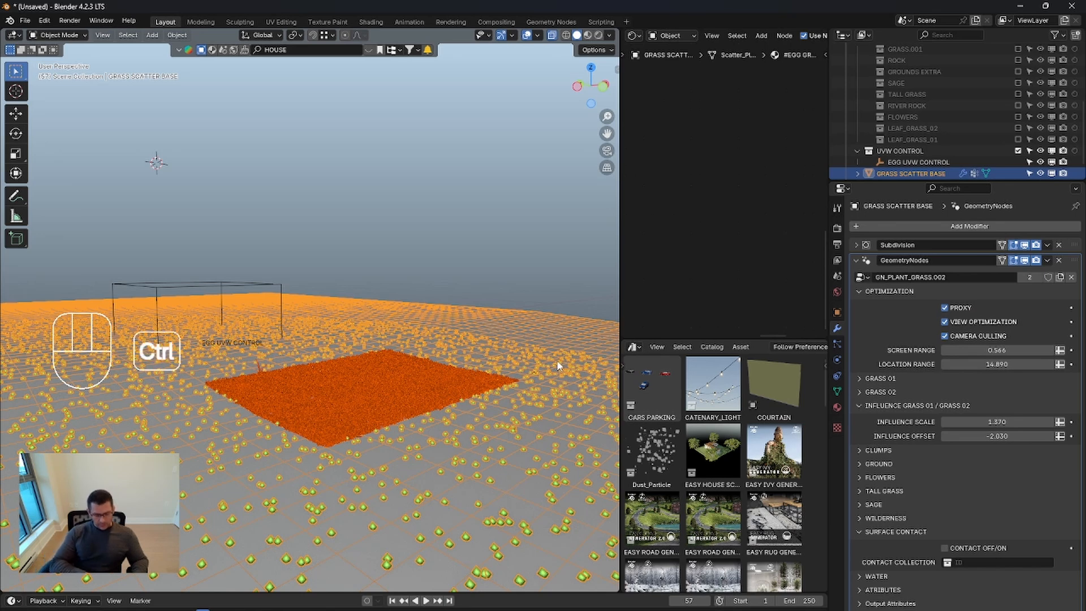
pyautogui.hotkey('ctrl', 'j')
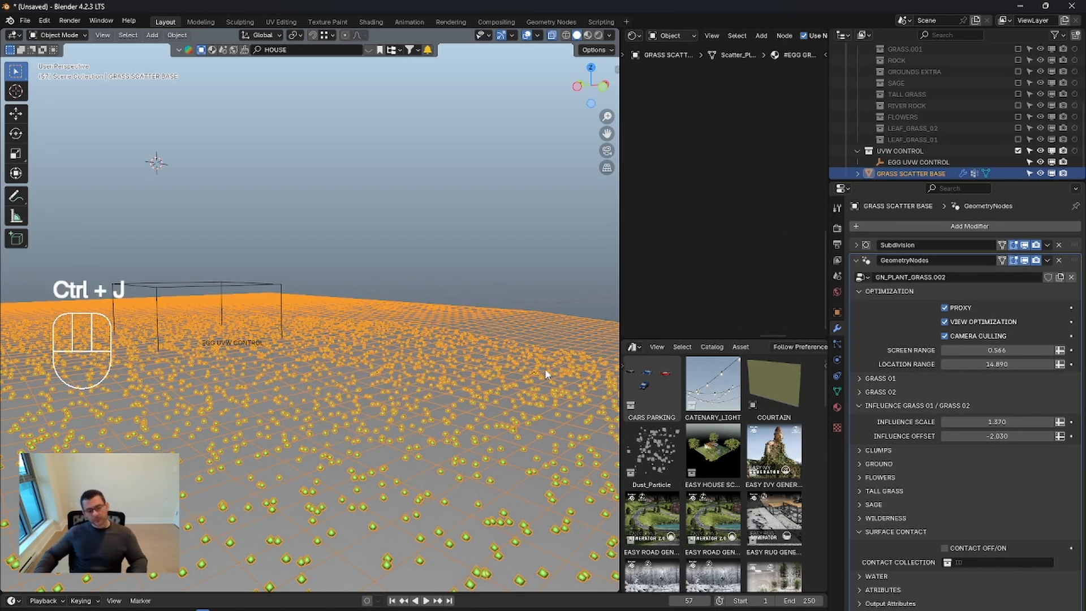
# Step: Render the grass field from the camera view, close the render result and leave the camera view
pyautogui.moveTo(303, 416); pyautogui.dragTo(304, 421, button='middle')
pyautogui.scroll(-3, 318, 413)
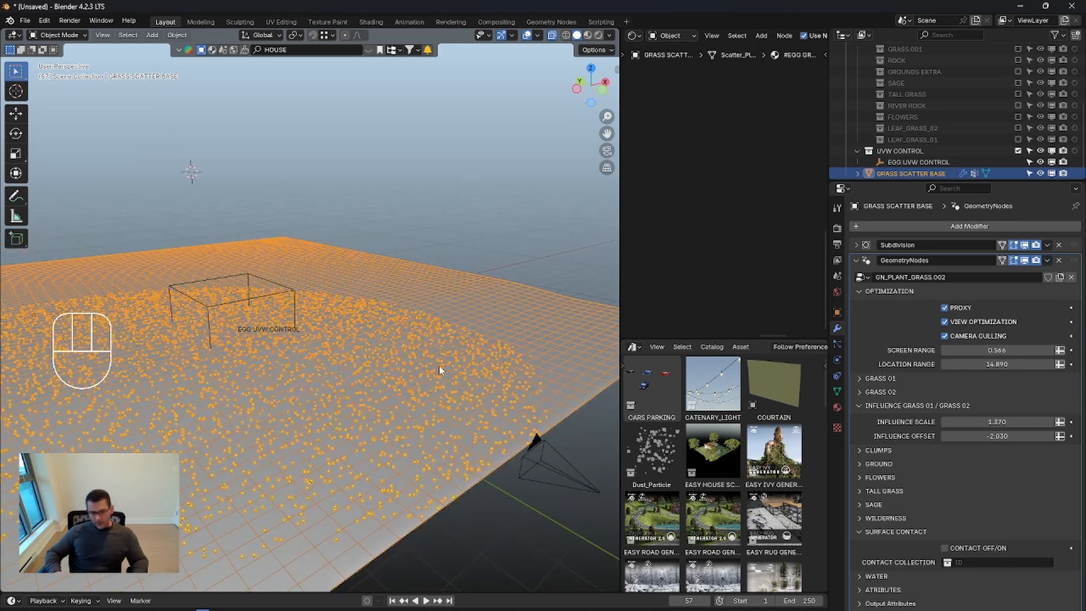
pyautogui.press('KP_0')
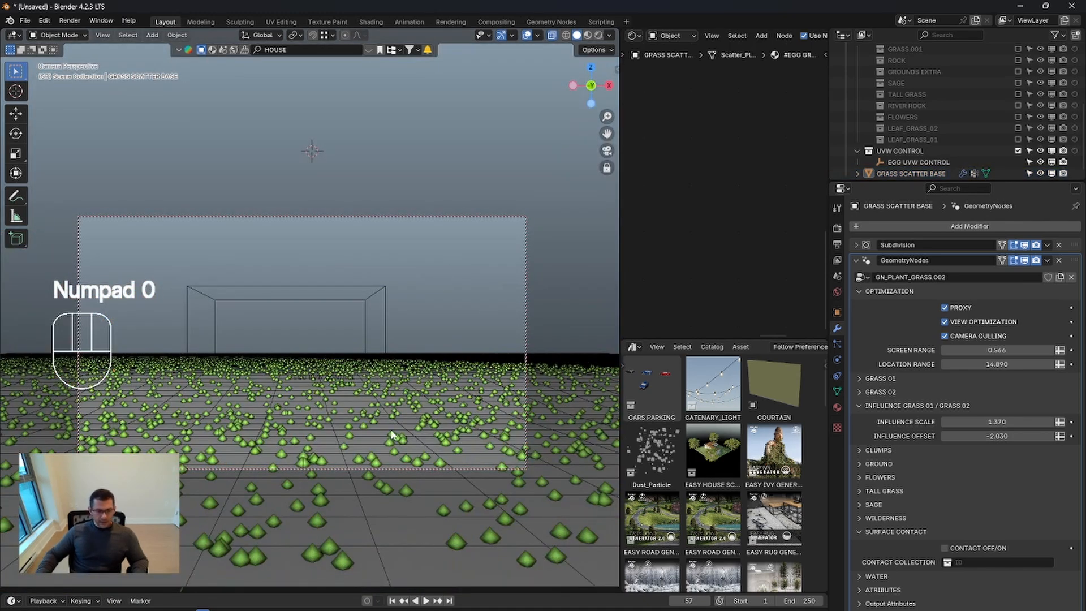
pyautogui.press('F12')
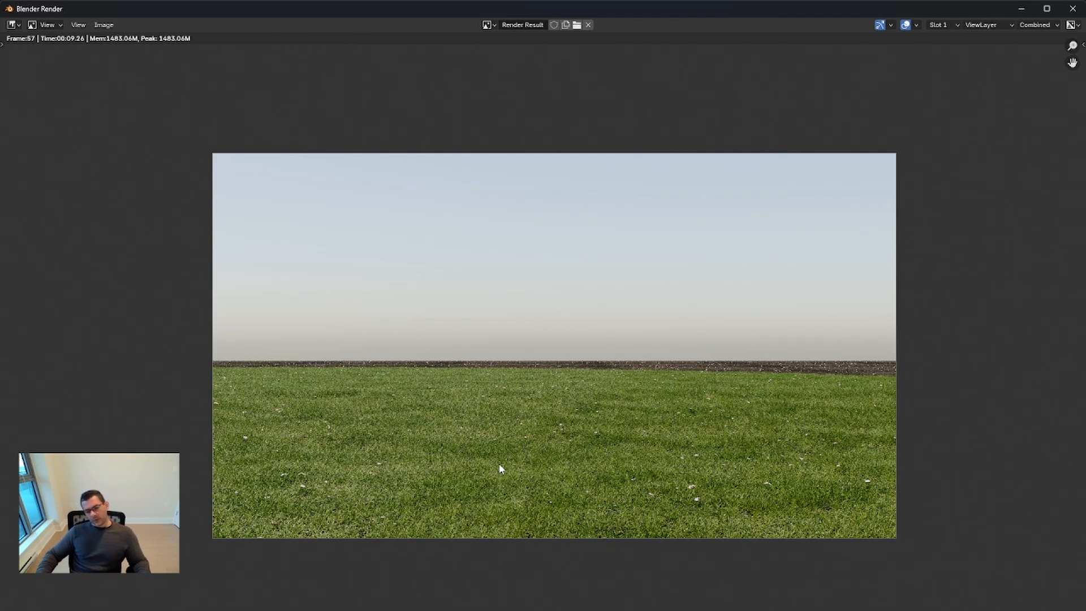
pyautogui.press('Escape')
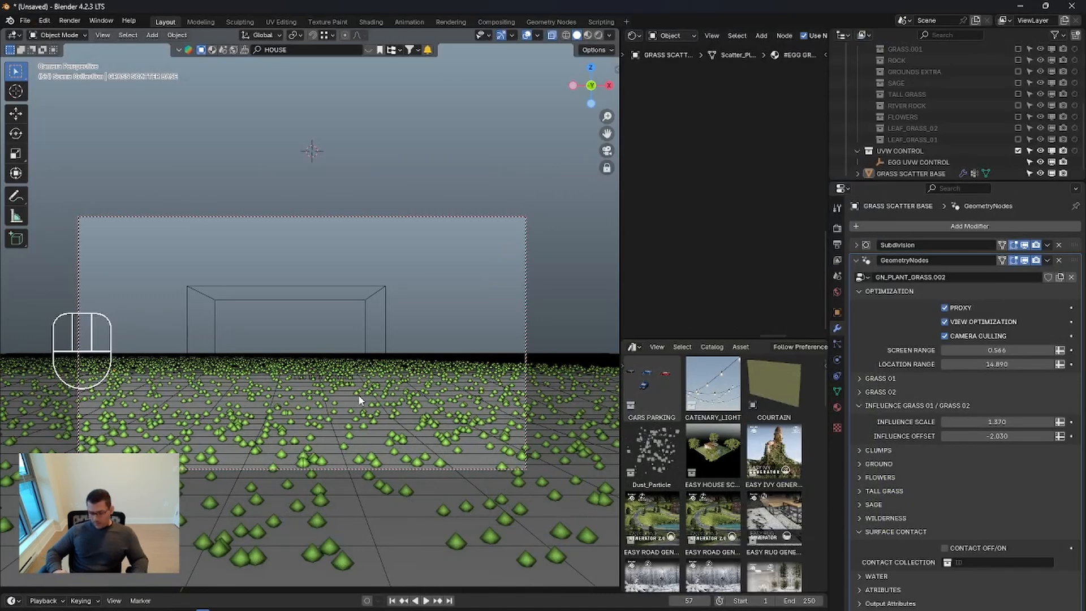
pyautogui.press('KP_0')
# Step: Turn off the wireframe display and set the scatter's camera culling Location Range to 48.800
pyautogui.hotkey('shift', 'w')
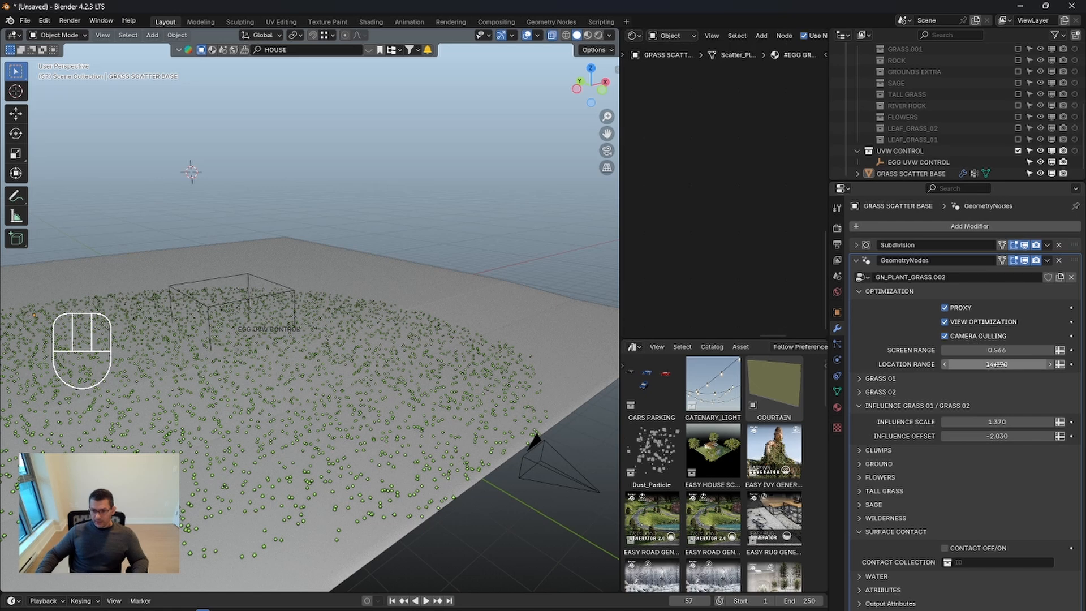
pyautogui.click(999, 364)
pyautogui.write('26.64')
pyautogui.press('Return')
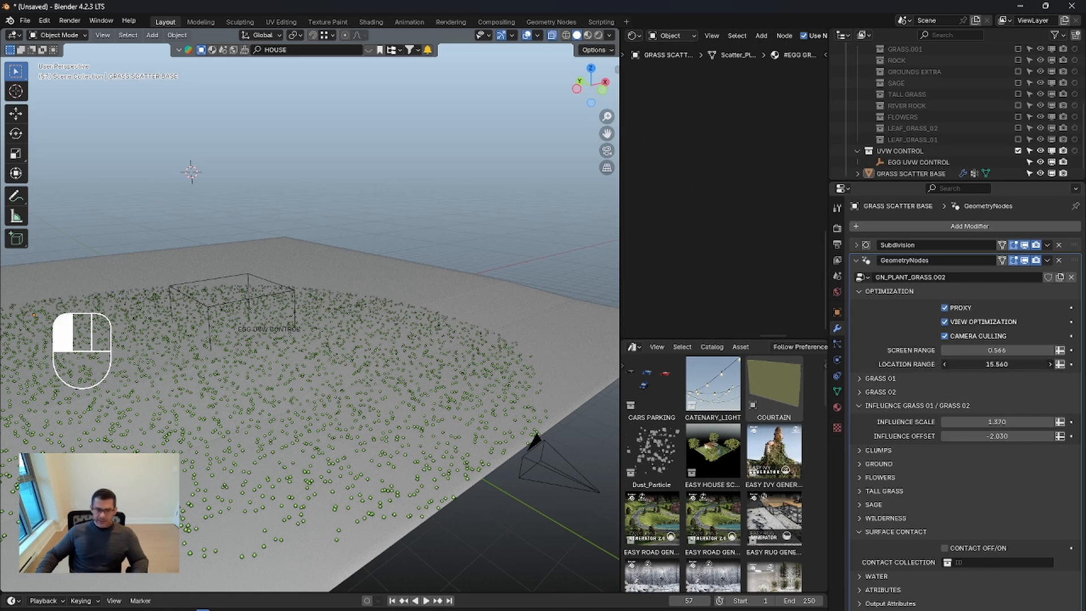
pyautogui.moveTo(999, 364)
pyautogui.mouseDown()
pyautogui.moveTo(1052, 364)
pyautogui.moveTo(1003, 367)
pyautogui.mouseUp()
pyautogui.scroll(-3, 337, 351)
pyautogui.moveTo(334, 381); pyautogui.dragTo(325, 408, button='middle')
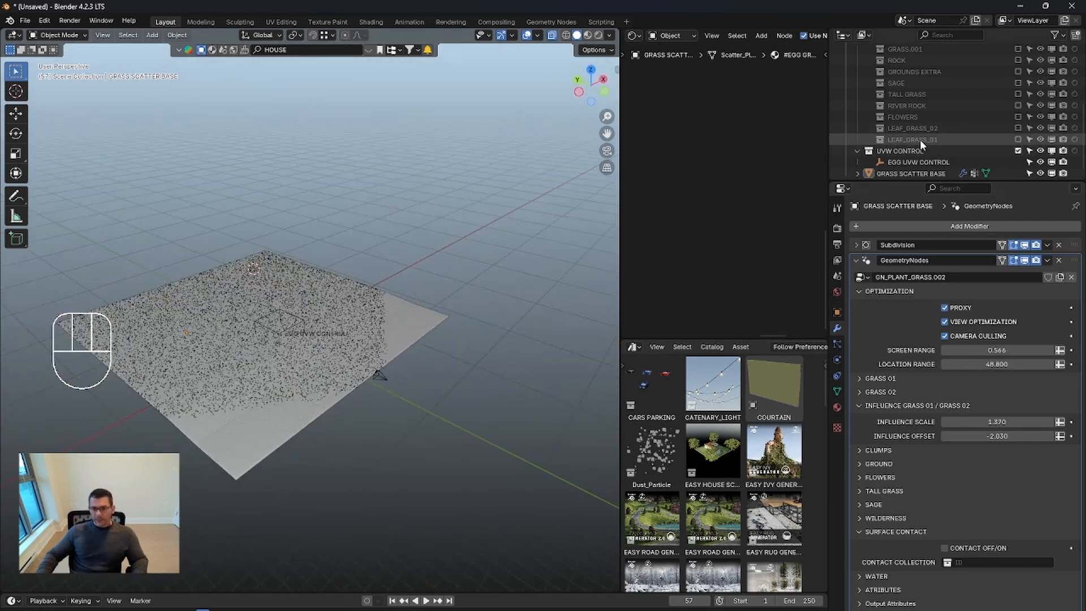
# Step: Collapse the ASSETS collection, enable the Modern Elegance House collection, and frame the house's garage and driveway
pyautogui.scroll(5, 905, 141)
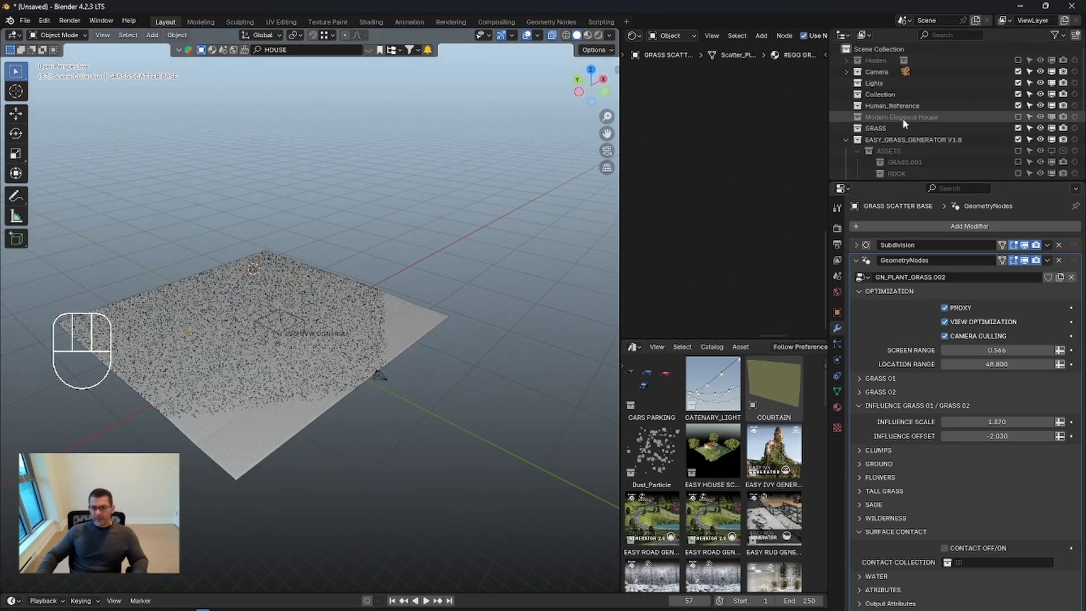
pyautogui.click(858, 151)
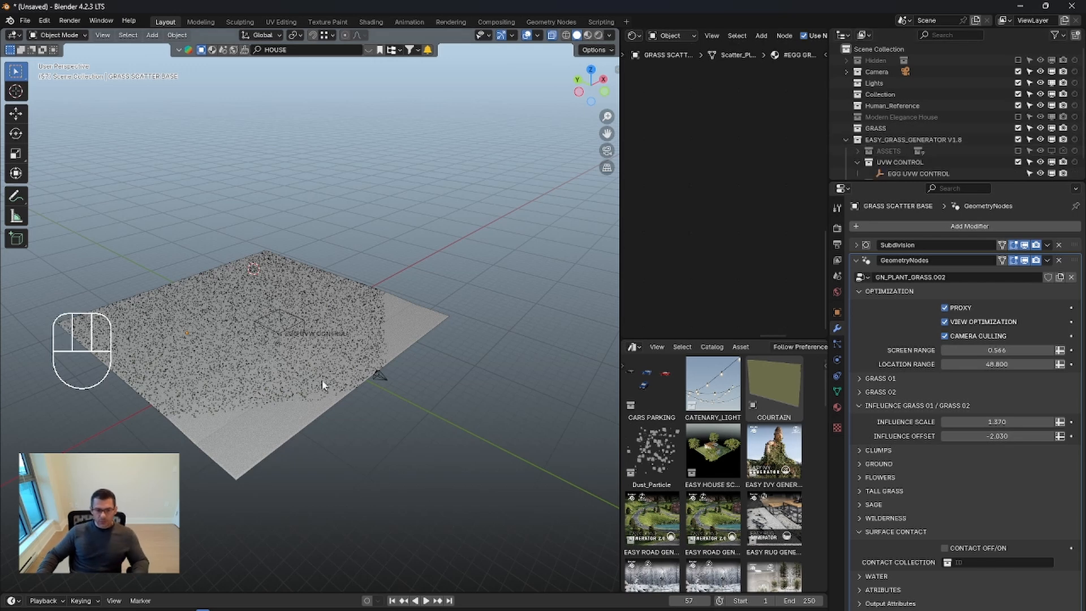
pyautogui.moveTo(326, 378); pyautogui.dragTo(317, 372, button='middle')
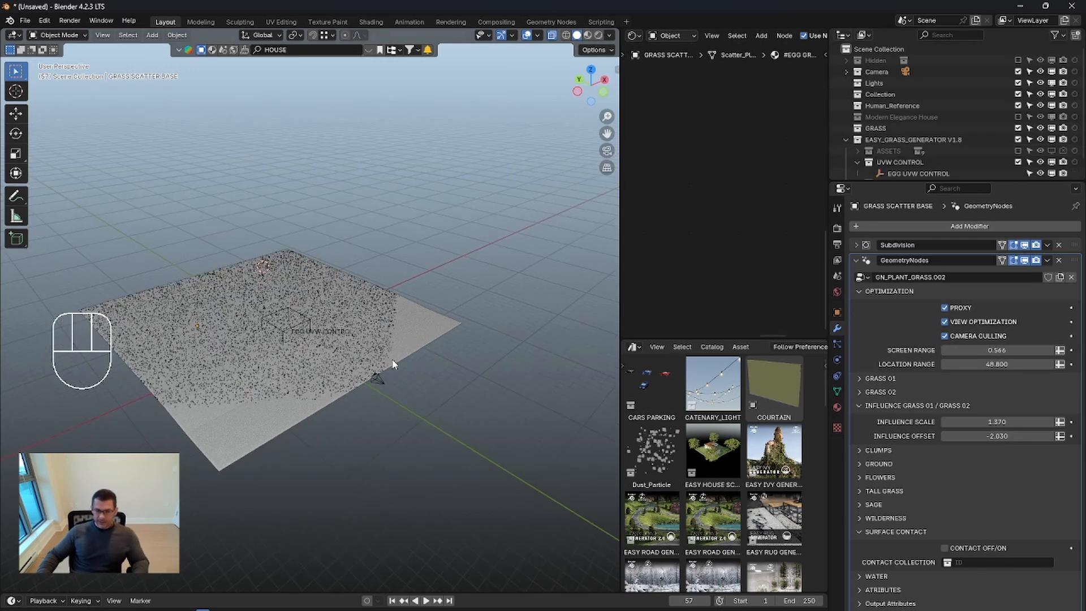
pyautogui.scroll(-1, 904, 139)
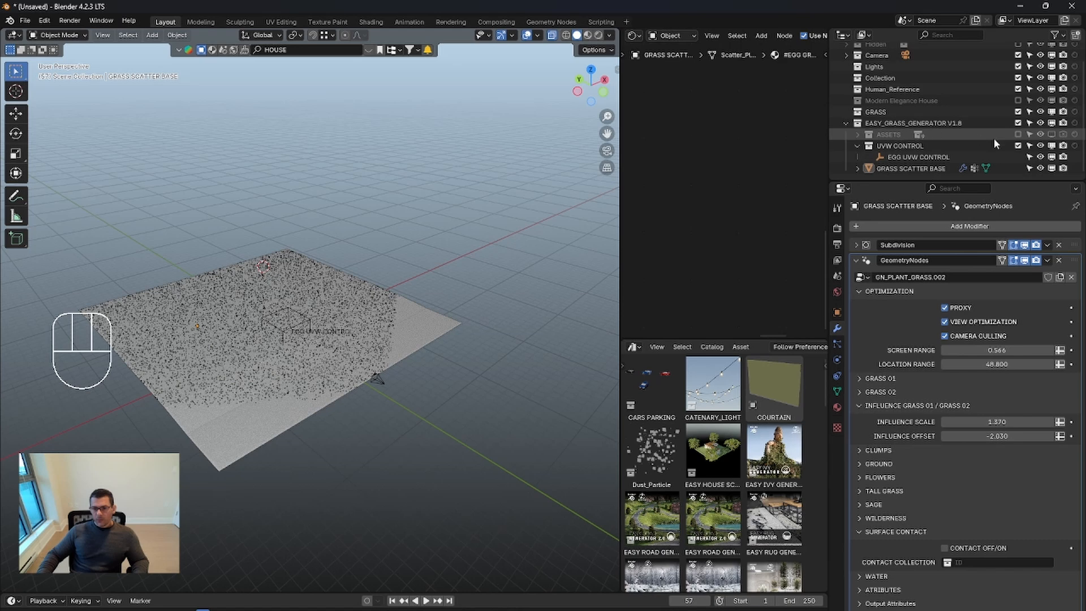
pyautogui.click(1018, 101)
pyautogui.scroll(6, 349, 342)
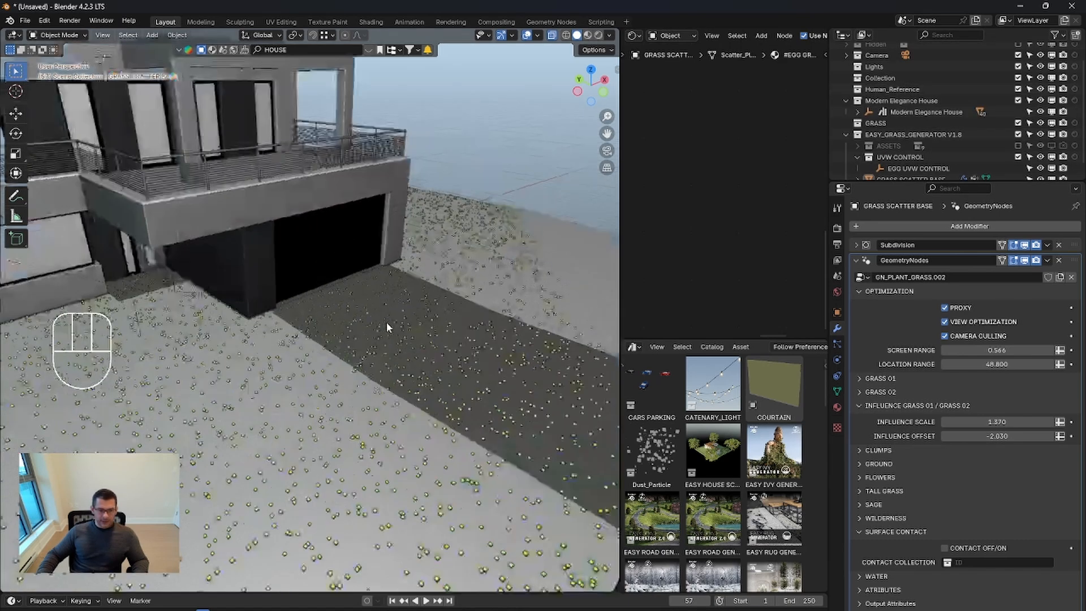
pyautogui.scroll(1, 387, 326)
pyautogui.keyDown('shift'); pyautogui.moveTo(213, 349); pyautogui.dragTo(413, 326, button='middle'); pyautogui.keyUp('shift')
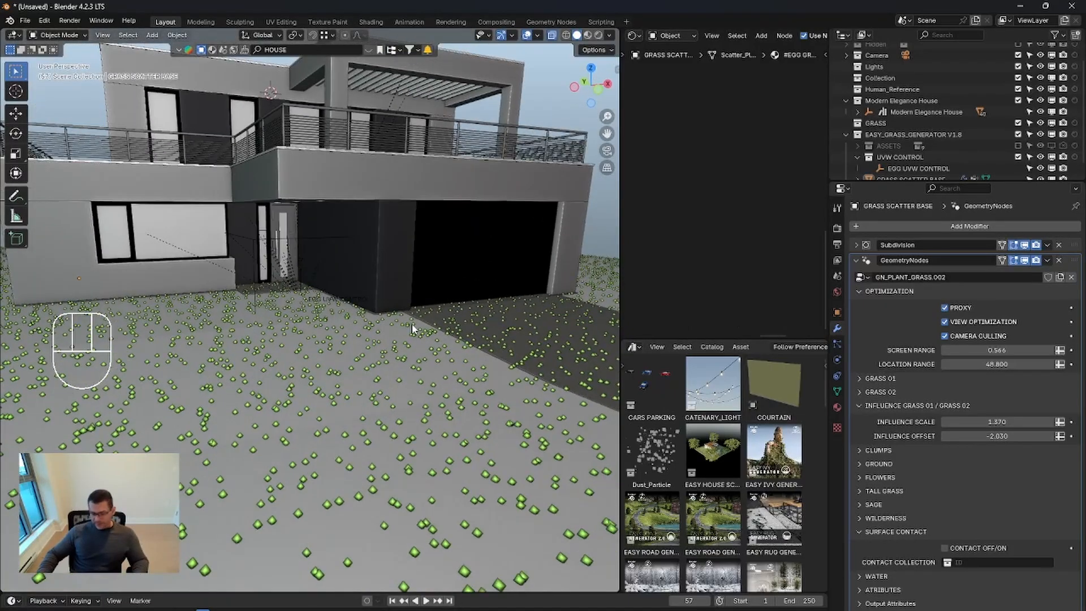
# Step: Disable Proxy for the grass scatter and inspect the real grass plants on the driveway and around the house
pyautogui.click(947, 310)
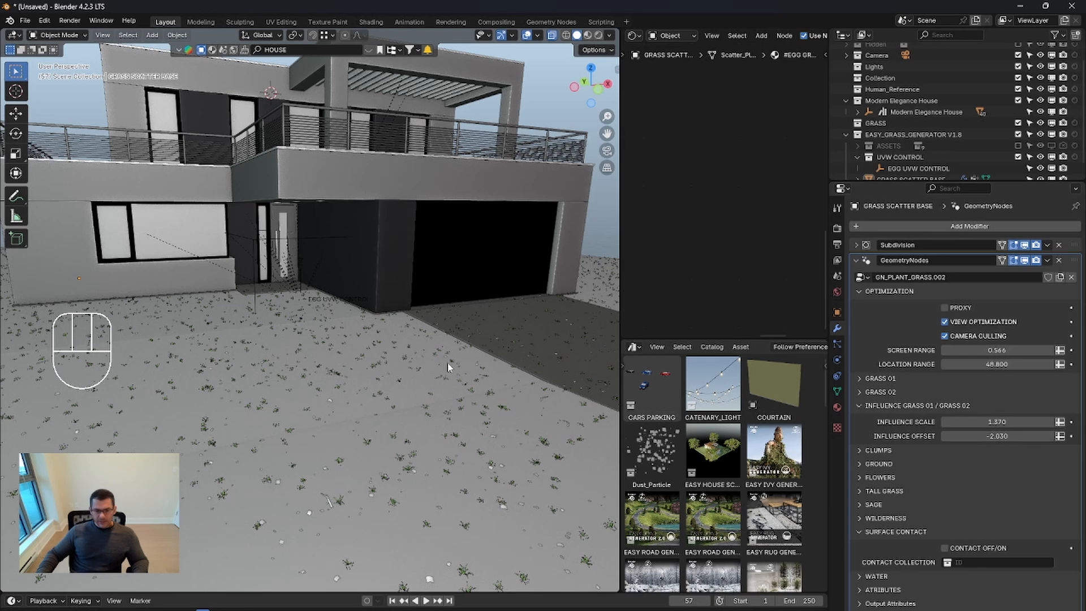
pyautogui.moveTo(449, 364); pyautogui.dragTo(487, 328, button='middle')
pyautogui.scroll(4, 487, 324)
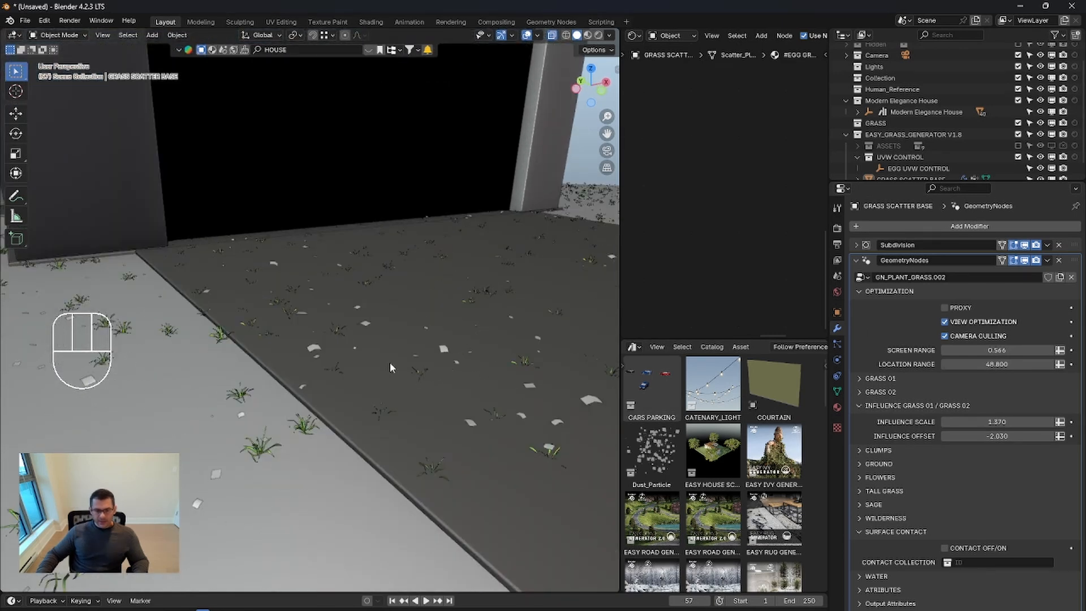
pyautogui.moveTo(390, 367); pyautogui.dragTo(460, 360, button='middle')
pyautogui.scroll(-3, 342, 370)
pyautogui.keyDown('shift'); pyautogui.moveTo(238, 400); pyautogui.dragTo(456, 406, button='middle'); pyautogui.keyUp('shift')
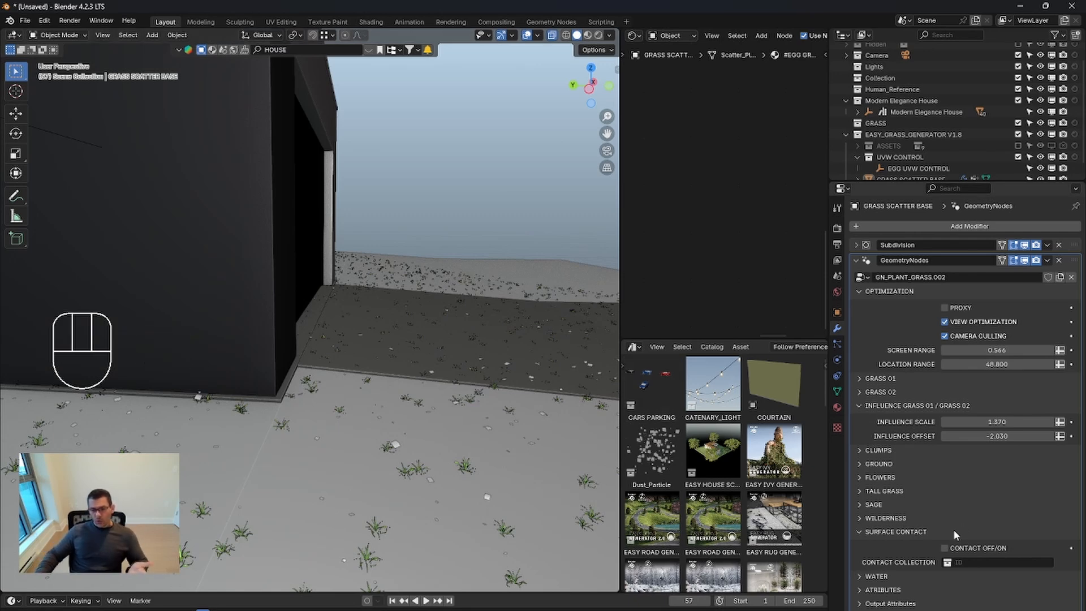
pyautogui.moveTo(451, 407); pyautogui.dragTo(413, 410, button='middle')
pyautogui.scroll(-4, 388, 420)
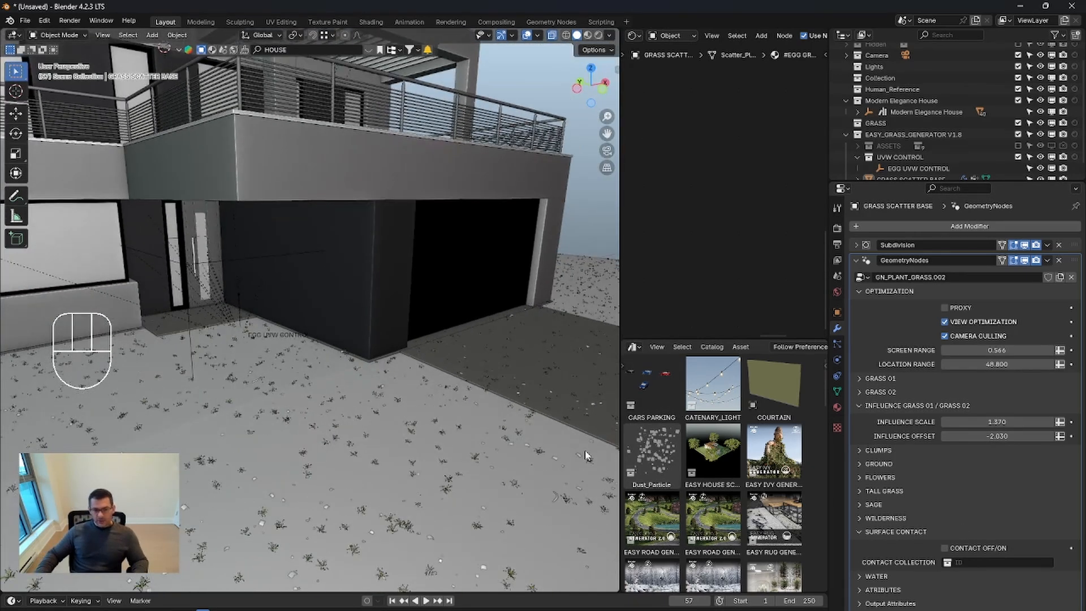
# Step: Turn on Surface Contact for the grass scatter and assign the Modern Elegance House collection as its Contact Collection
pyautogui.click(944, 548)
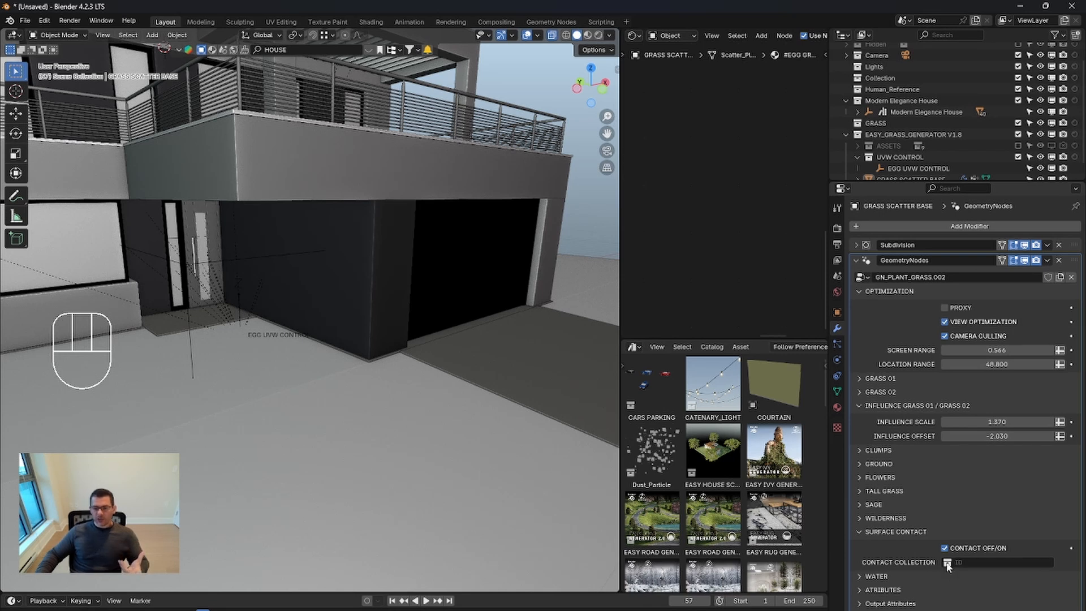
pyautogui.moveTo(856, 184); pyautogui.dragTo(860, 222)
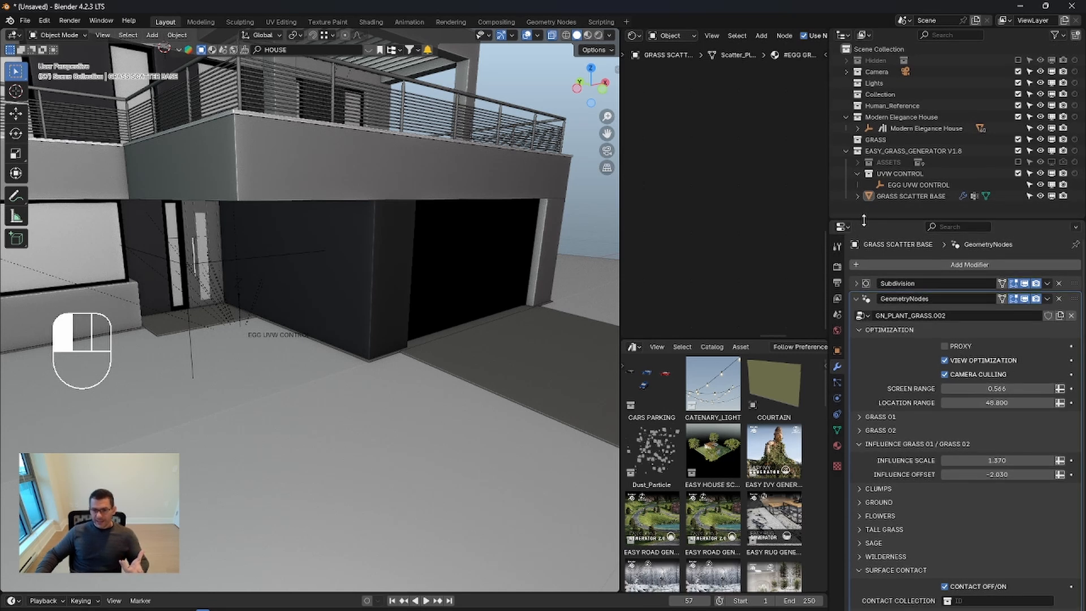
pyautogui.click(898, 117)
pyautogui.moveTo(913, 117); pyautogui.dragTo(981, 603)
pyautogui.moveTo(396, 399); pyautogui.dragTo(393, 439, button='middle')
pyautogui.scroll(-5, 417, 383)
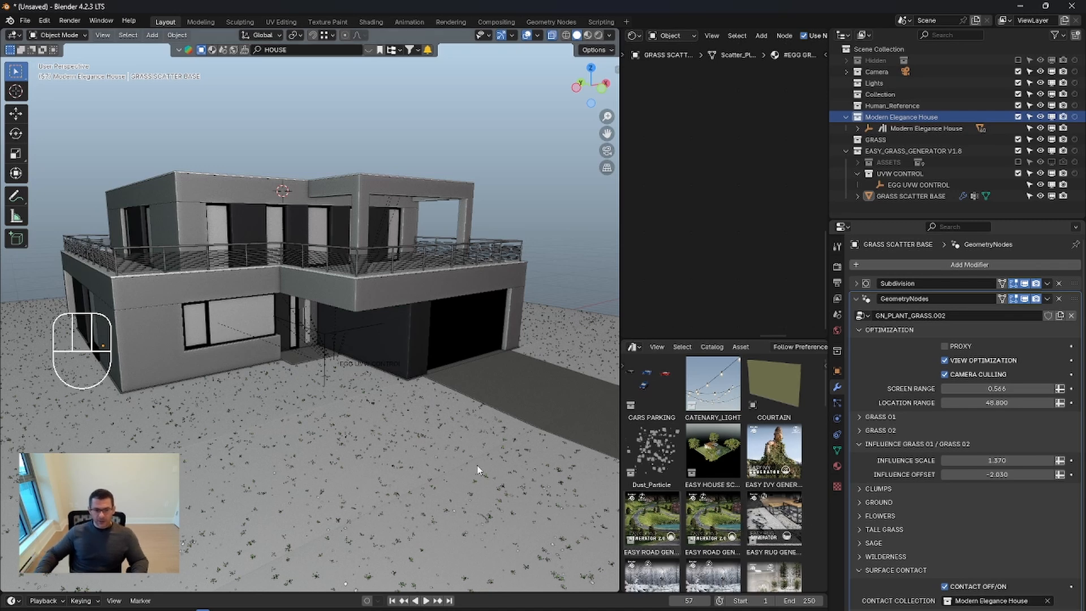
# Step: Look through the camera and reposition it farther back so the whole house front and garage fit in the frame
pyautogui.moveTo(477, 469); pyautogui.dragTo(453, 450, button='middle')
pyautogui.press('KP_0')
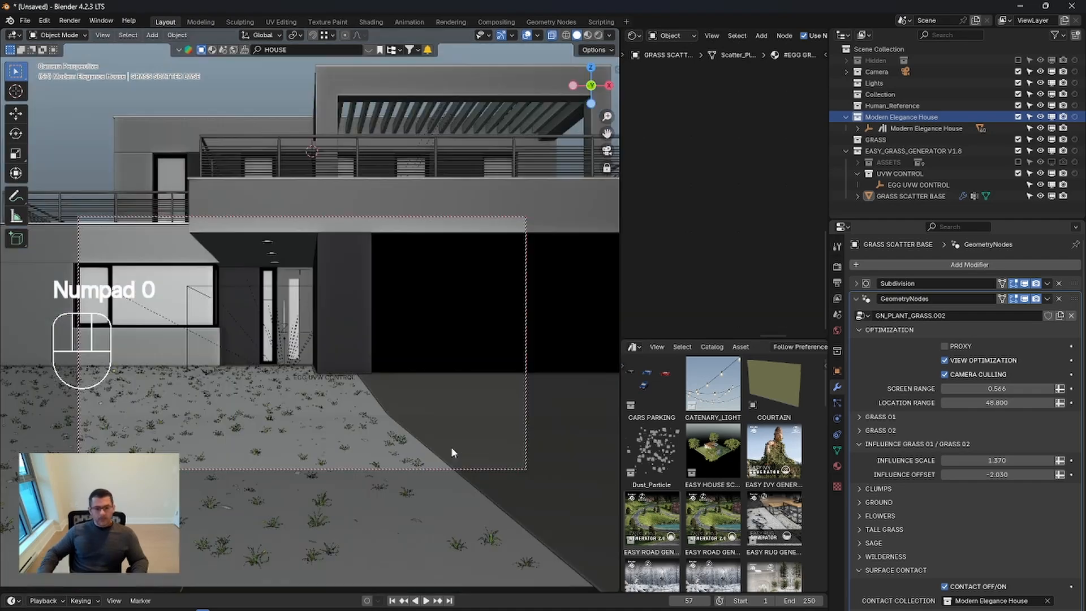
pyautogui.scroll(-4, 410, 423)
pyautogui.scroll(3, 362, 400)
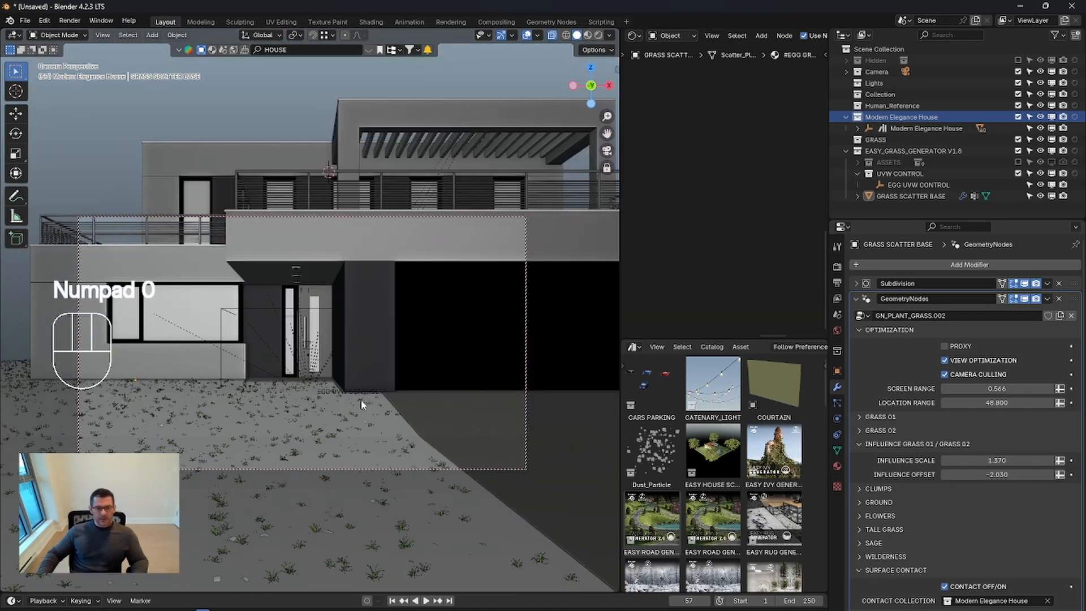
pyautogui.scroll(-3, 361, 399)
pyautogui.scroll(1, 361, 399)
pyautogui.scroll(-3, 361, 399)
pyautogui.moveTo(359, 397); pyautogui.dragTo(391, 417, button='middle')
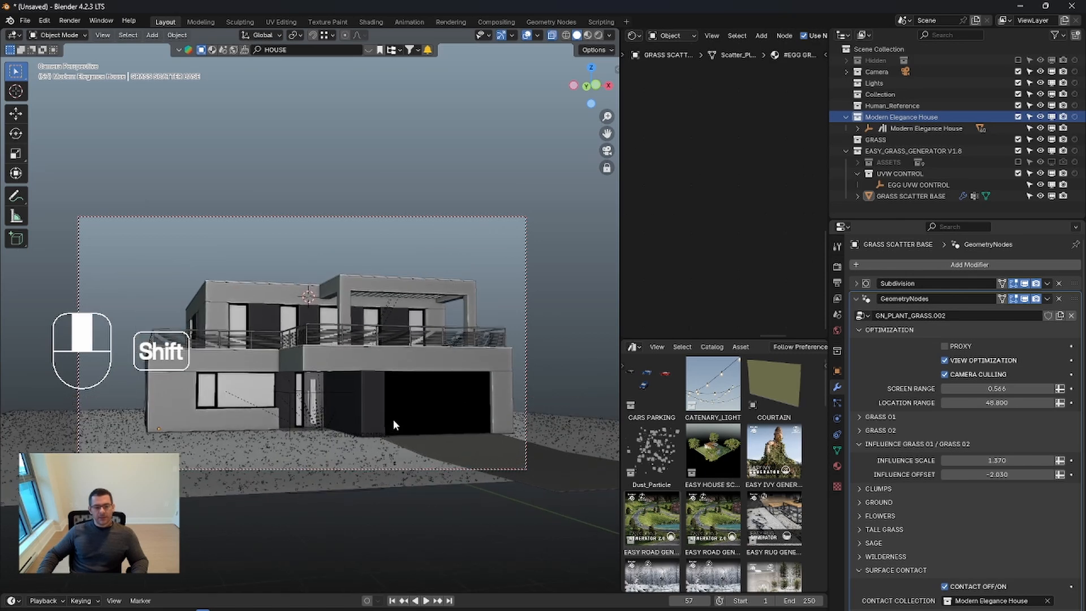
pyautogui.moveTo(388, 416); pyautogui.dragTo(399, 415, button='middle')
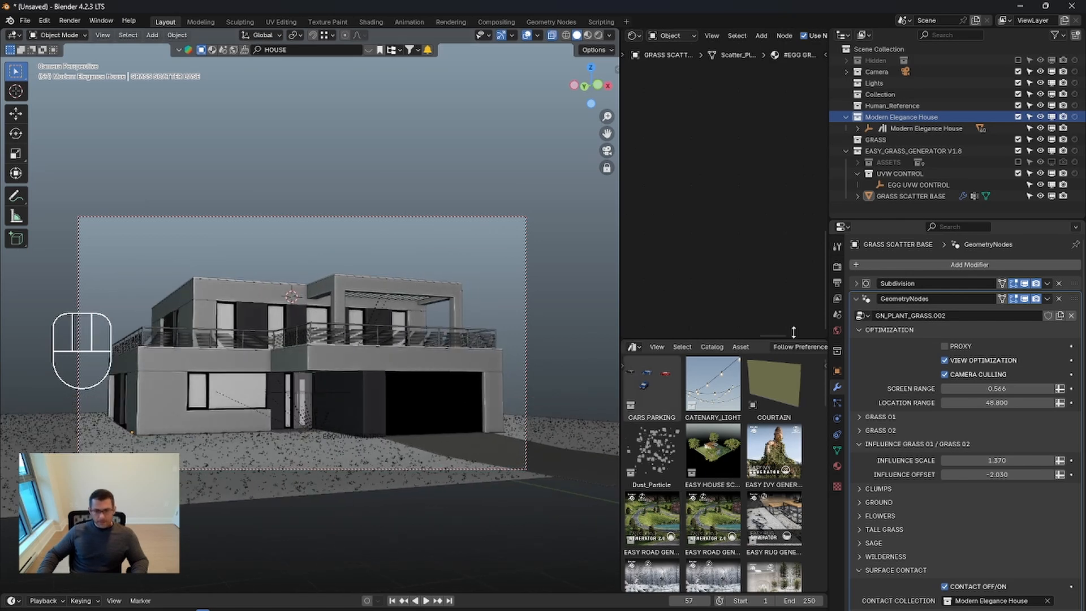
# Step: Select the camera in the Camera collection and set its focal length to 35 mm
pyautogui.click(847, 72)
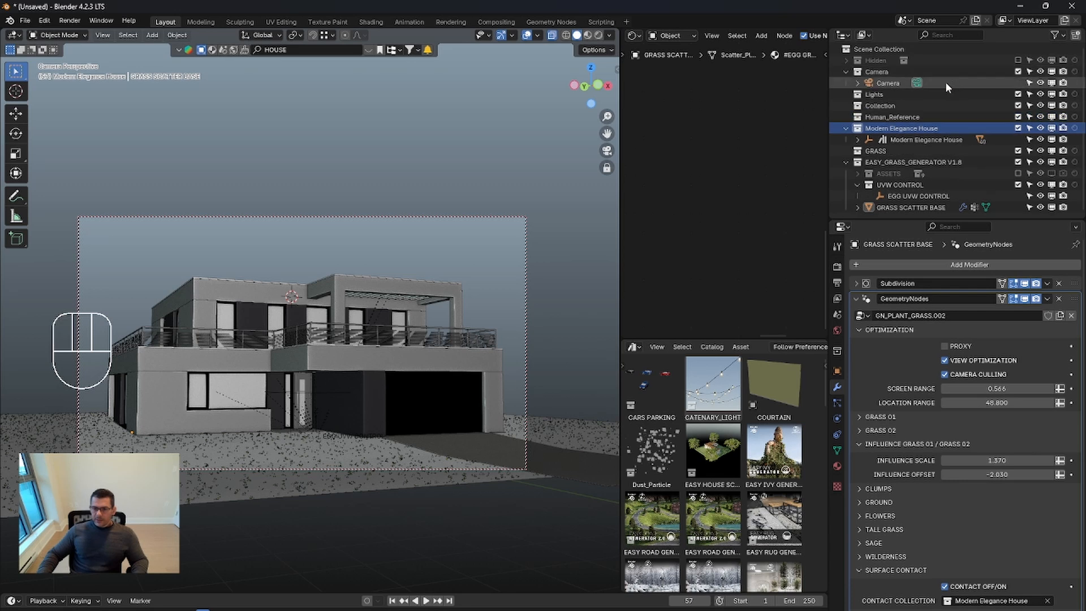
pyautogui.click(888, 83)
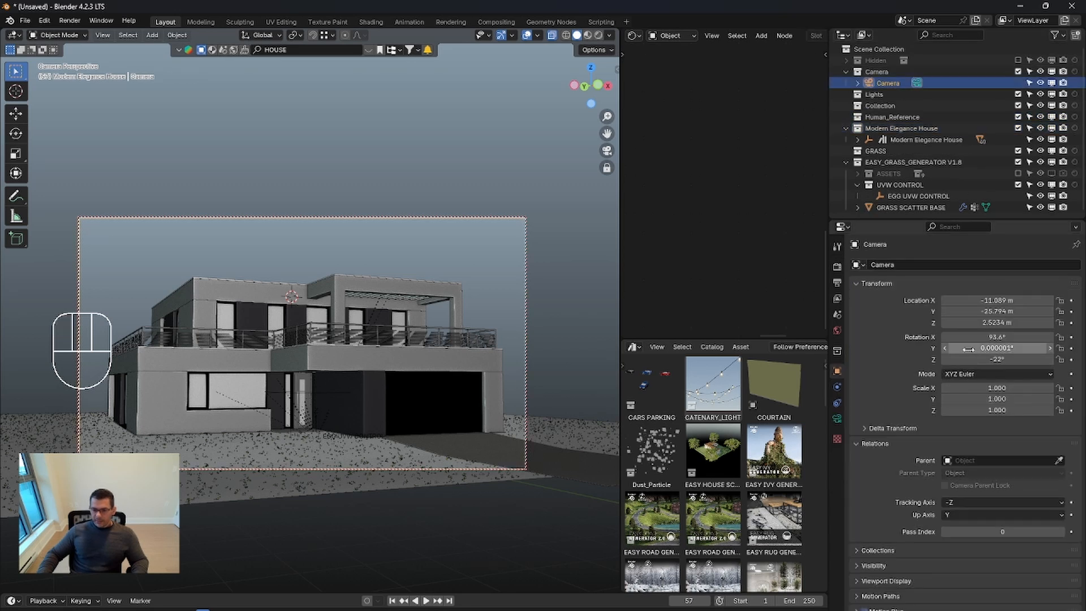
pyautogui.click(837, 418)
pyautogui.doubleClick(1008, 318)
pyautogui.write('3')
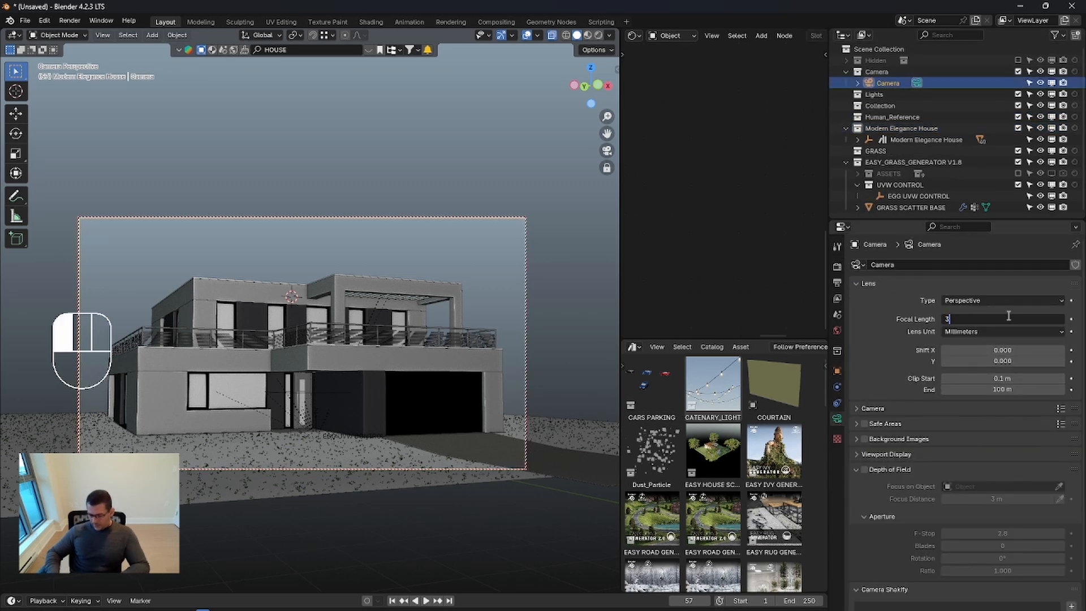
pyautogui.write('5')
pyautogui.press('Return')
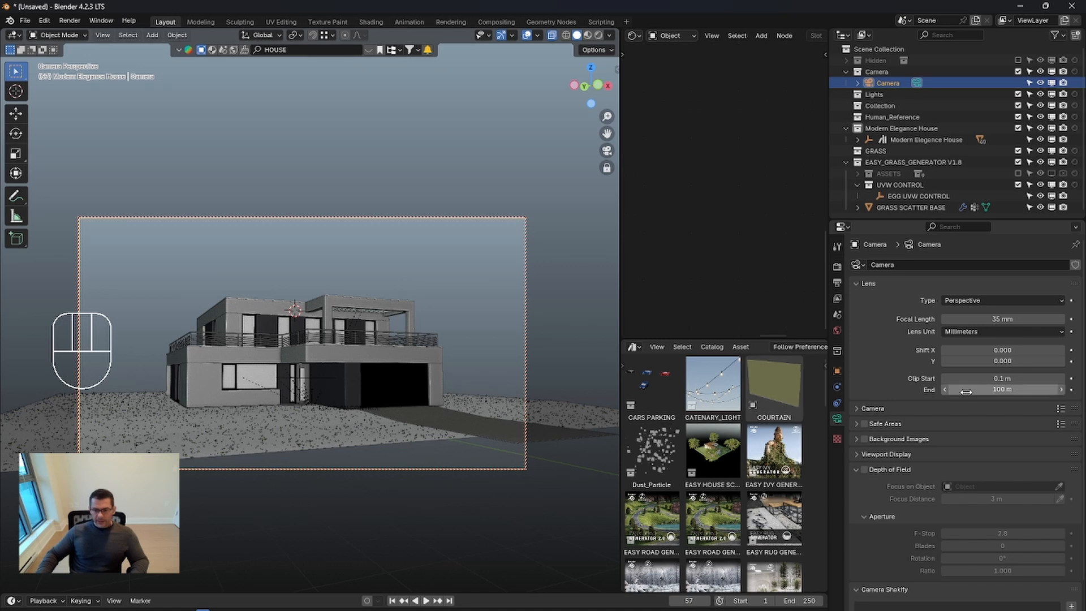
# Step: Set the camera's X rotation to 90° and lock that rotation axis
pyautogui.click(837, 370)
pyautogui.doubleClick(1004, 337)
pyautogui.write('90')
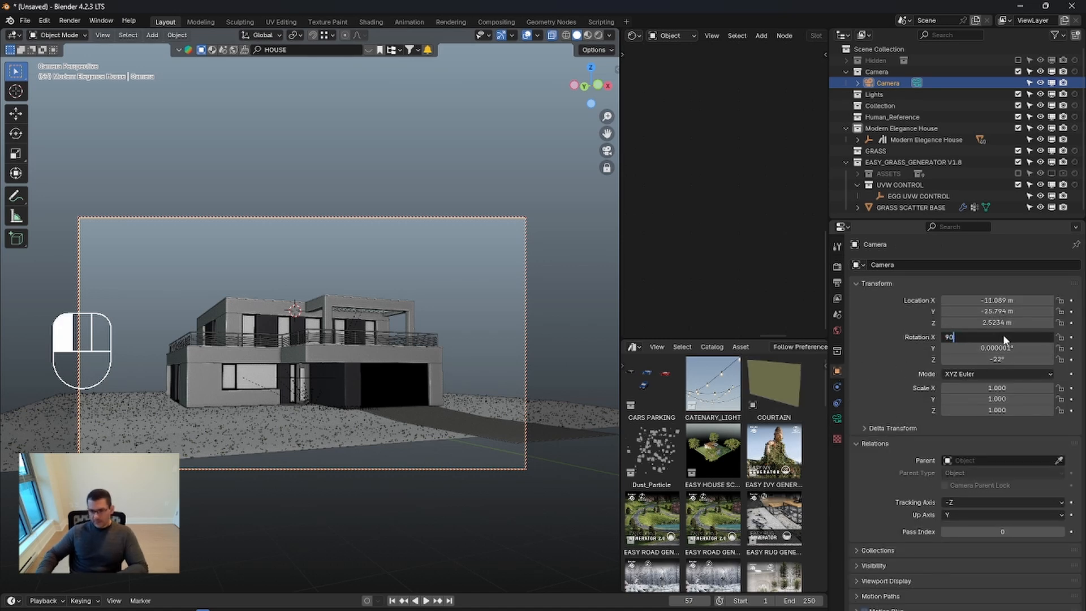
pyautogui.press('Return')
pyautogui.click(1060, 337)
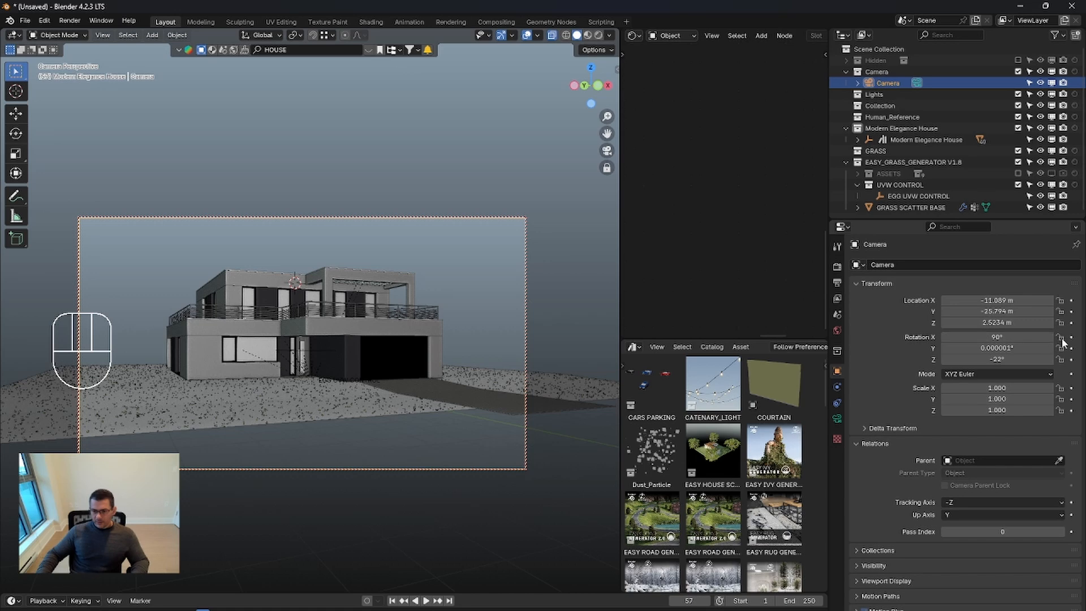
# Step: Move the camera closer to the house at about 1.1 m height and set its lens Shift Y to 0.108
pyautogui.keyDown('ctrl'); pyautogui.keyDown('shift'); pyautogui.moveTo(352, 354); pyautogui.dragTo(410, 338, button='middle'); pyautogui.keyUp('shift'); pyautogui.keyUp('ctrl')
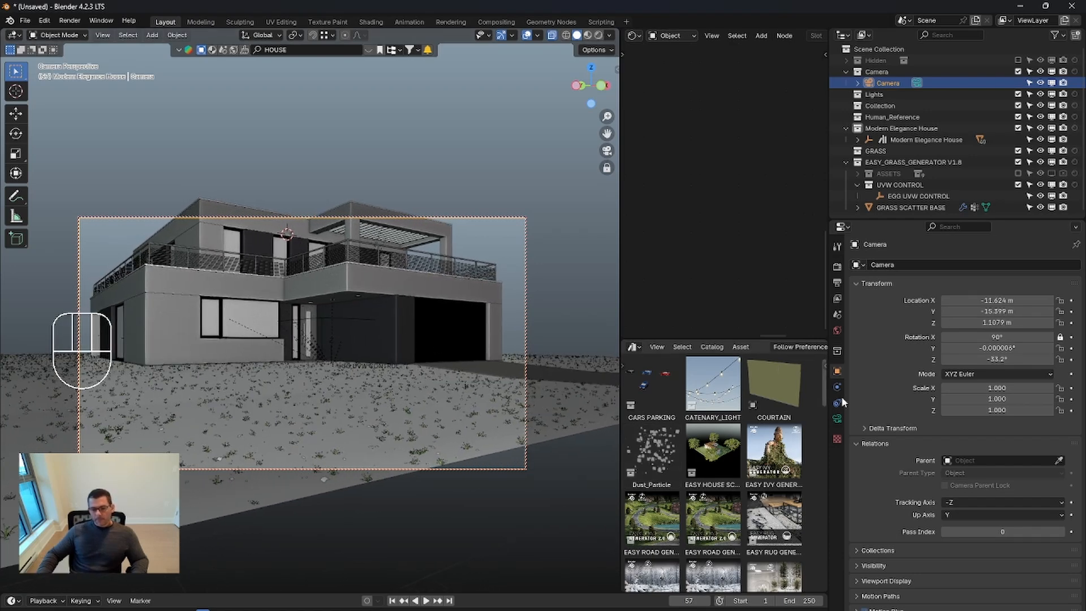
pyautogui.click(837, 418)
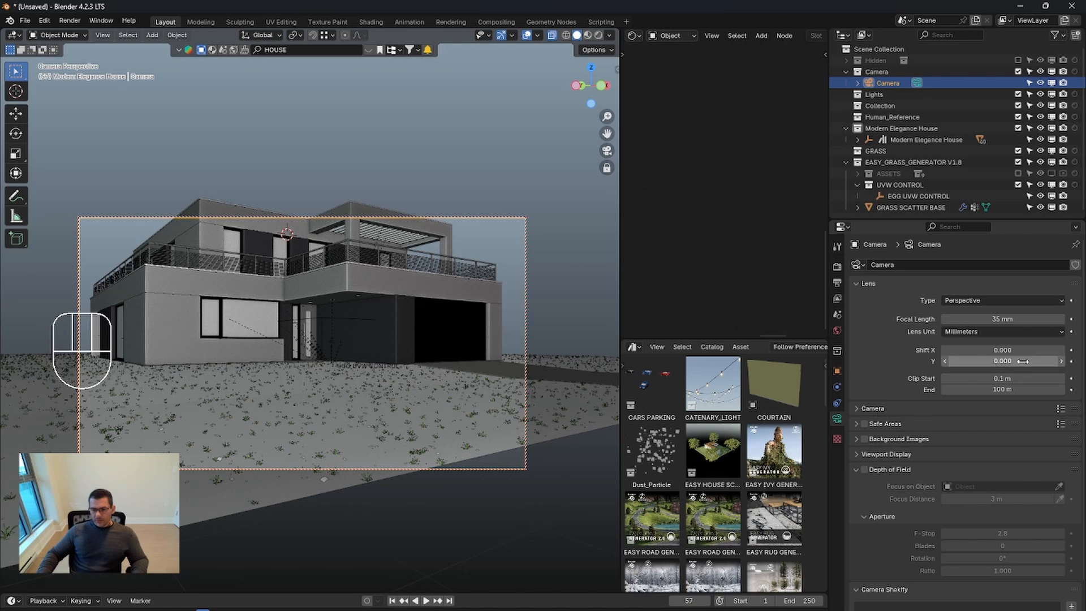
pyautogui.keyDown('shift'); pyautogui.moveTo(1002, 361); pyautogui.dragTo(1027, 361); pyautogui.keyUp('shift')
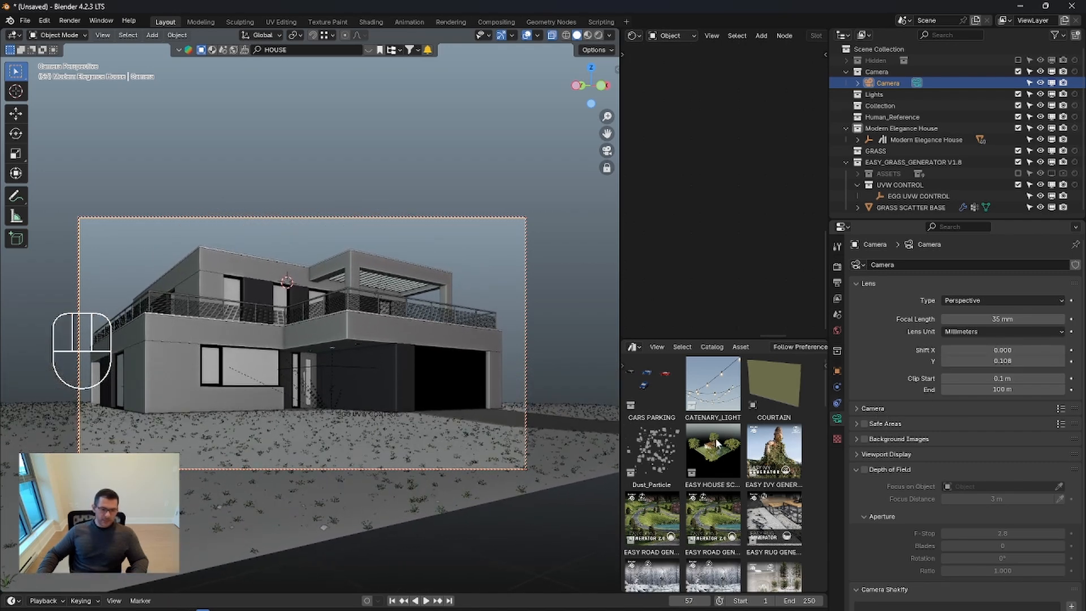
# Step: Render the house and lawn from the camera, view the whole image and close the render result
pyautogui.press('F12')
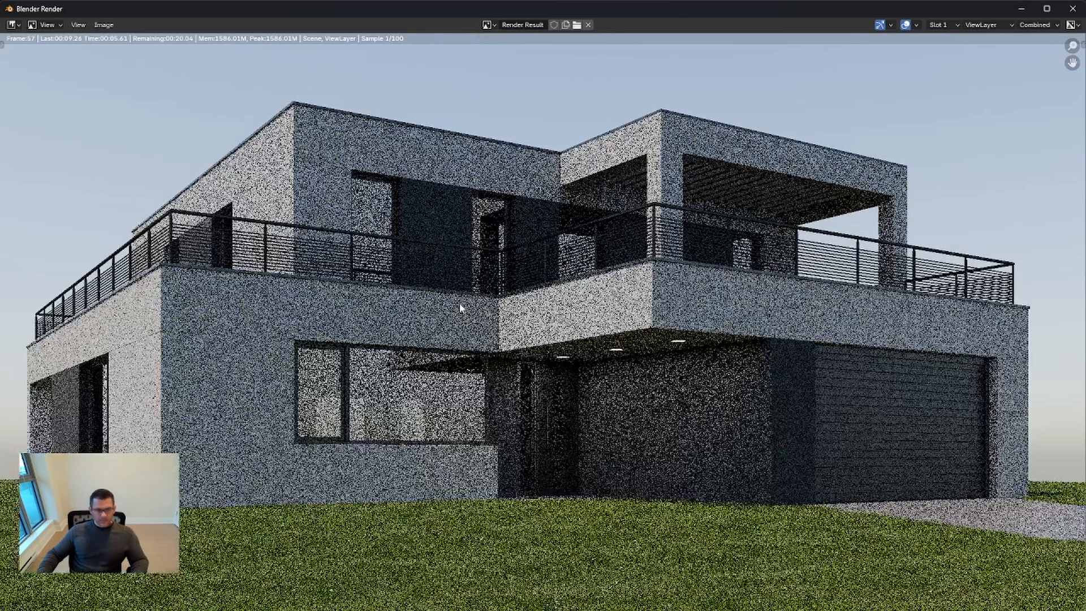
pyautogui.scroll(-2, 505, 456)
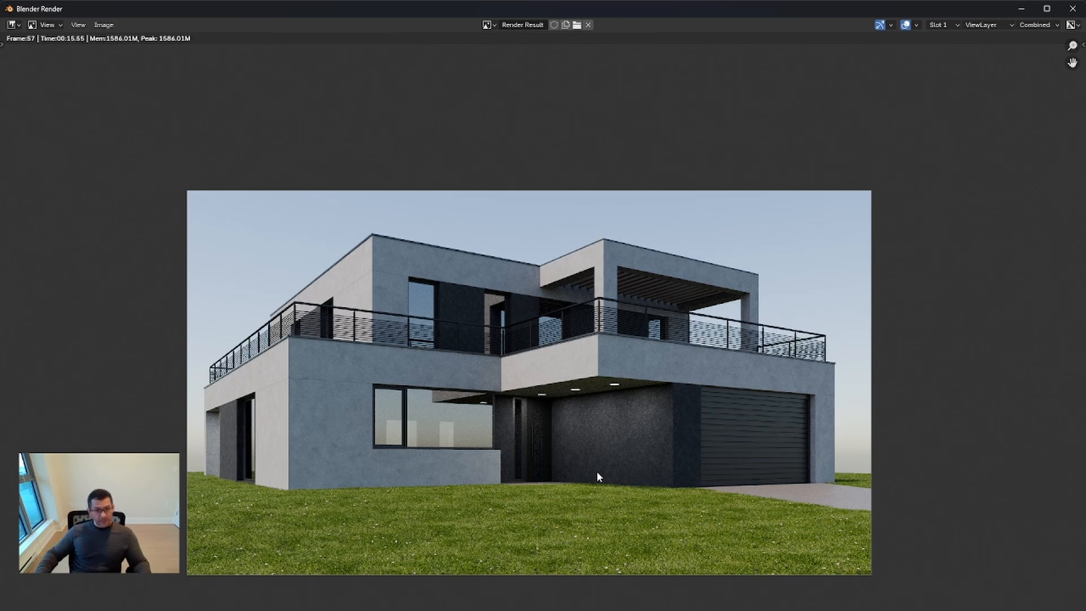
pyautogui.press('Escape')
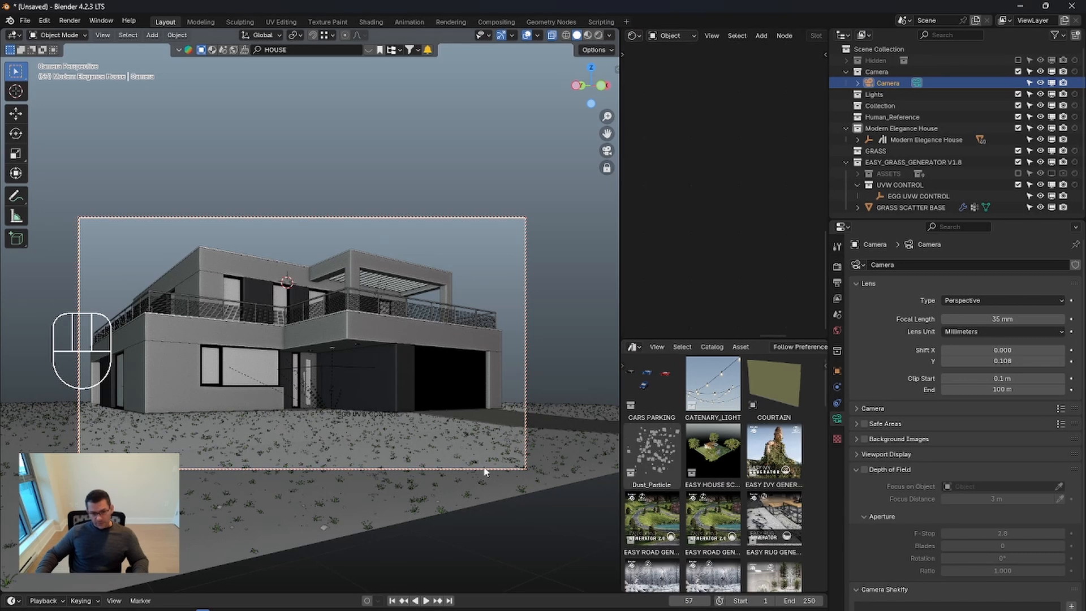
# Step: Select the grass scatter base, enable Proxy in its modifier settings and check the Grass 02 settings
pyautogui.click(482, 488)
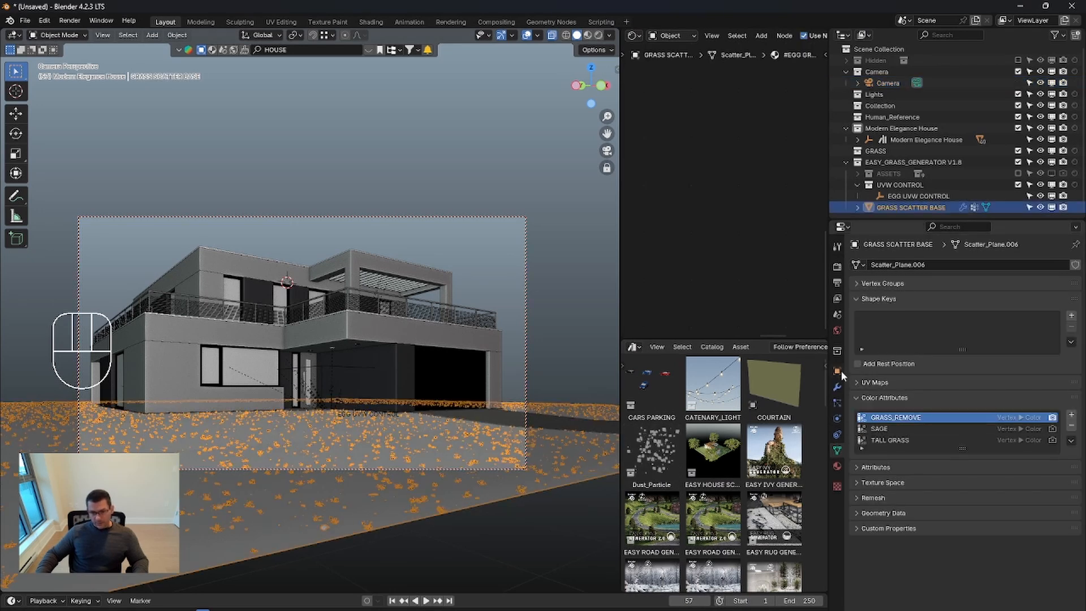
pyautogui.click(840, 387)
pyautogui.click(945, 346)
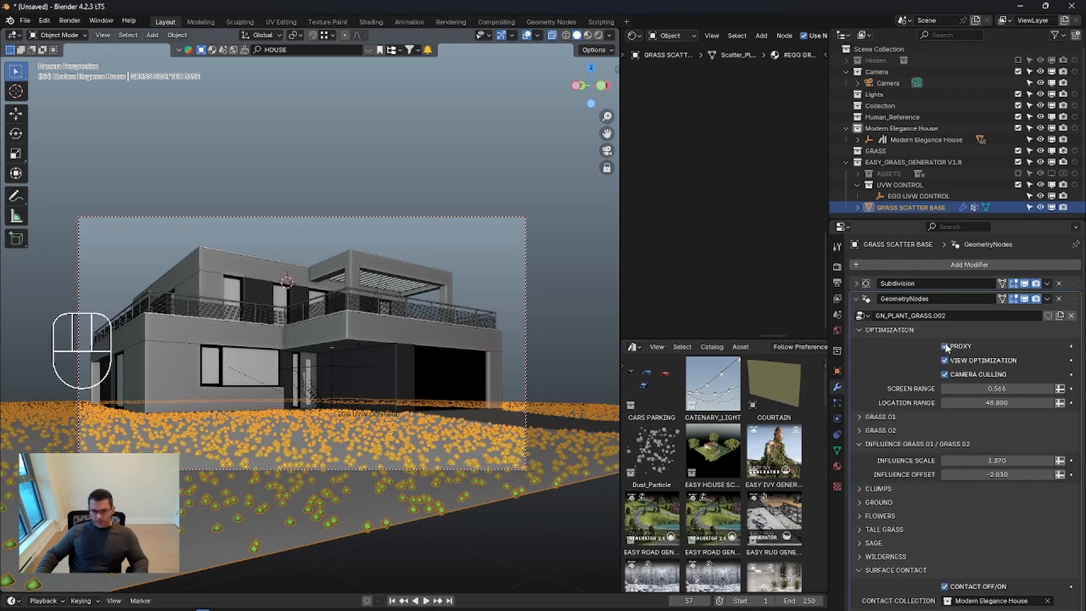
pyautogui.click(859, 428)
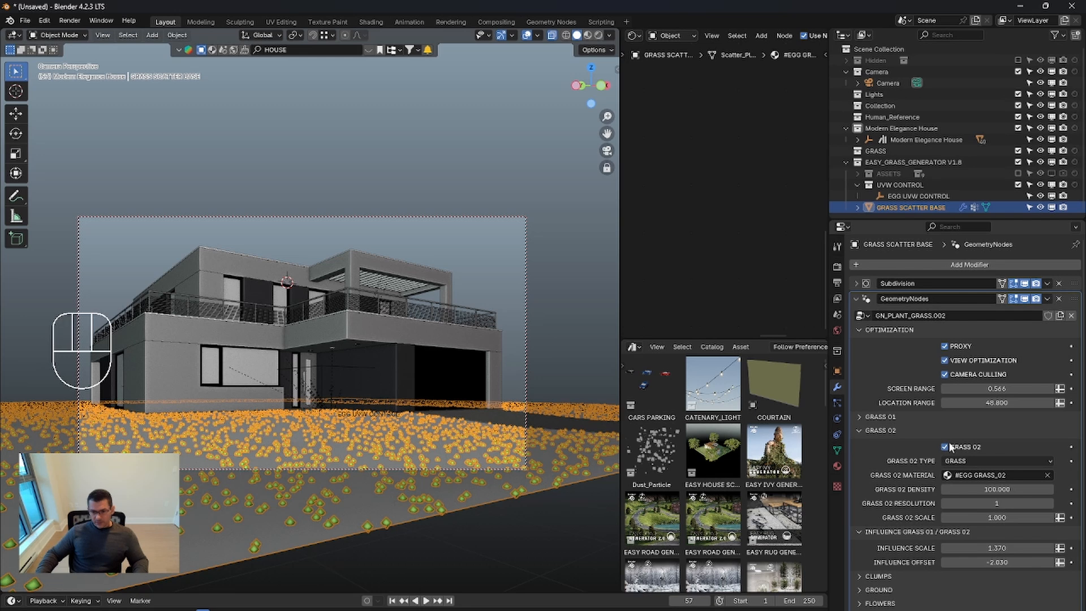
pyautogui.click(865, 431)
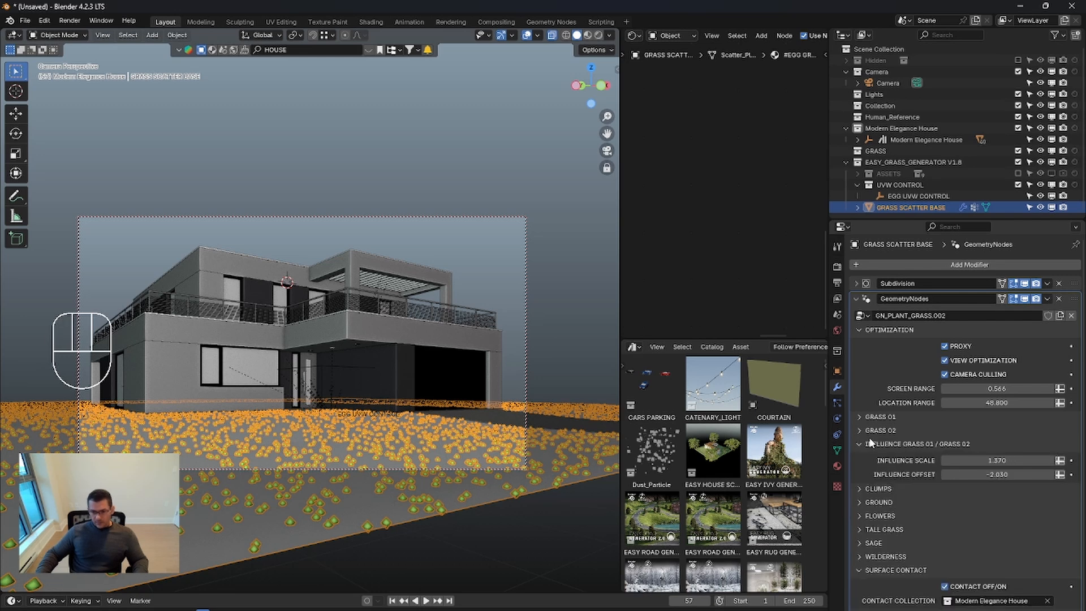
# Step: Set the Influence Offset of Grass 01 / Grass 02 to 0.050
pyautogui.moveTo(997, 474)
pyautogui.mouseDown()
pyautogui.moveTo(987, 474)
pyautogui.moveTo(1018, 474)
pyautogui.moveTo(998, 474)
pyautogui.mouseUp()
pyautogui.rightClick(997, 474)
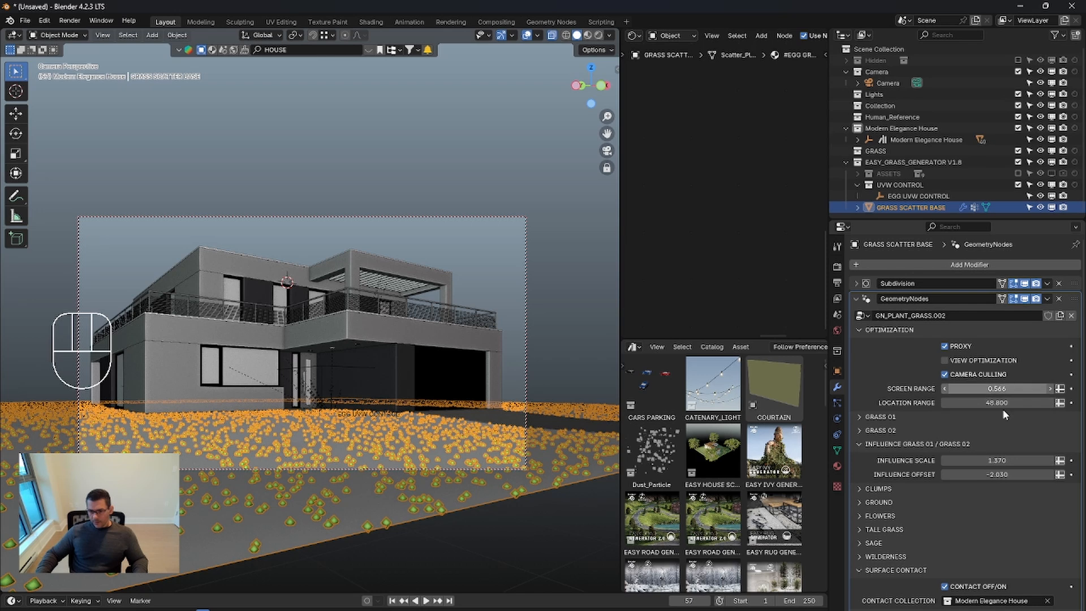
pyautogui.click(998, 474)
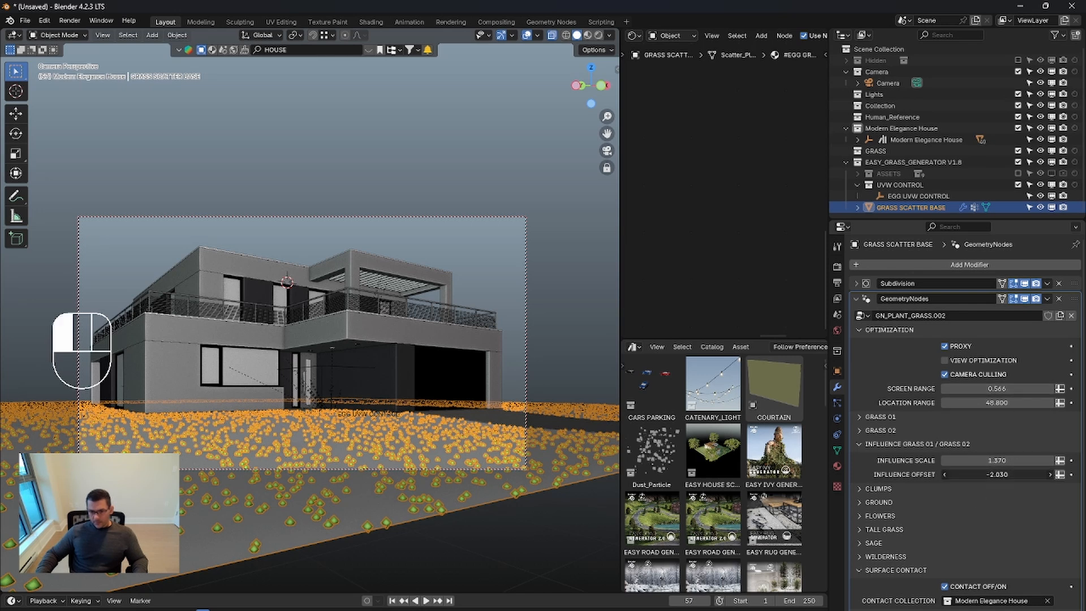
pyautogui.moveTo(998, 475); pyautogui.dragTo(1003, 475)
pyautogui.moveTo(1003, 475); pyautogui.dragTo(1006, 474)
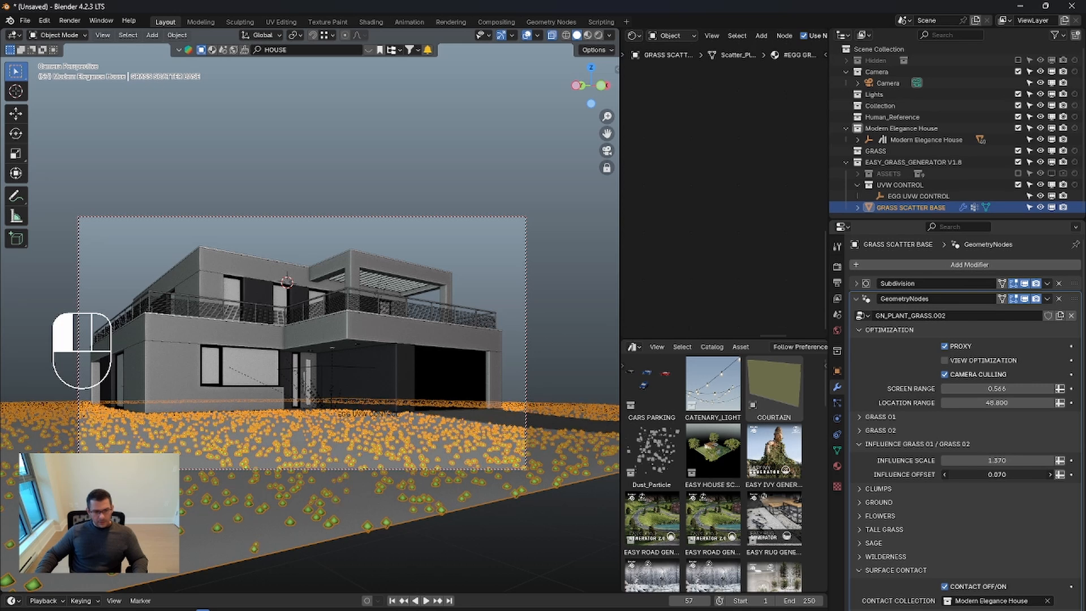
pyautogui.moveTo(1007, 474); pyautogui.dragTo(1006, 474)
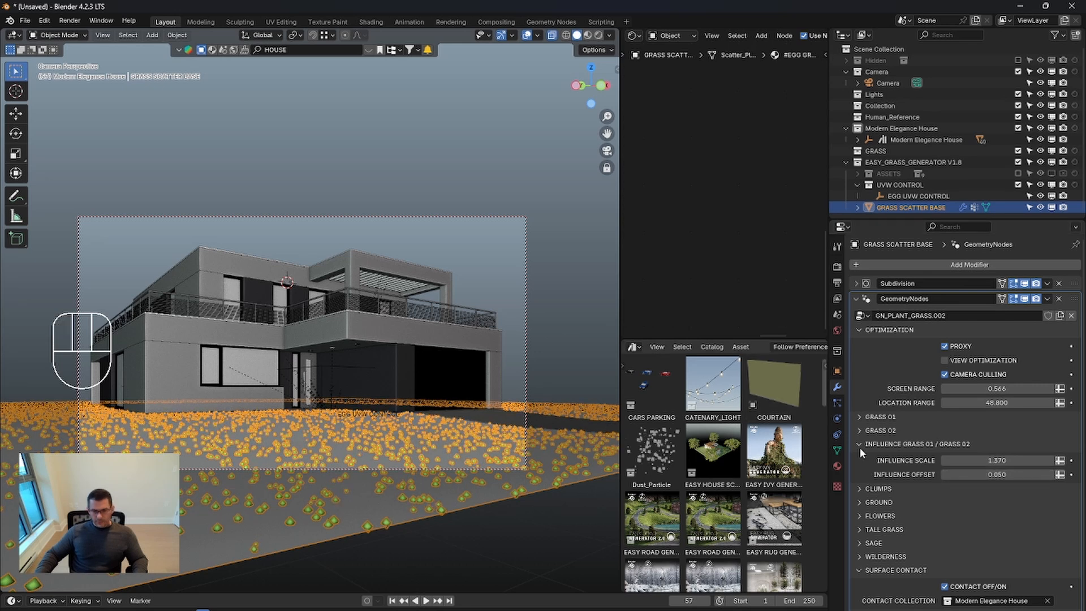
# Step: Disable Proxy and View Optimization for the grass and preview it in Rendered shading with the overlays hidden
pyautogui.click(946, 347)
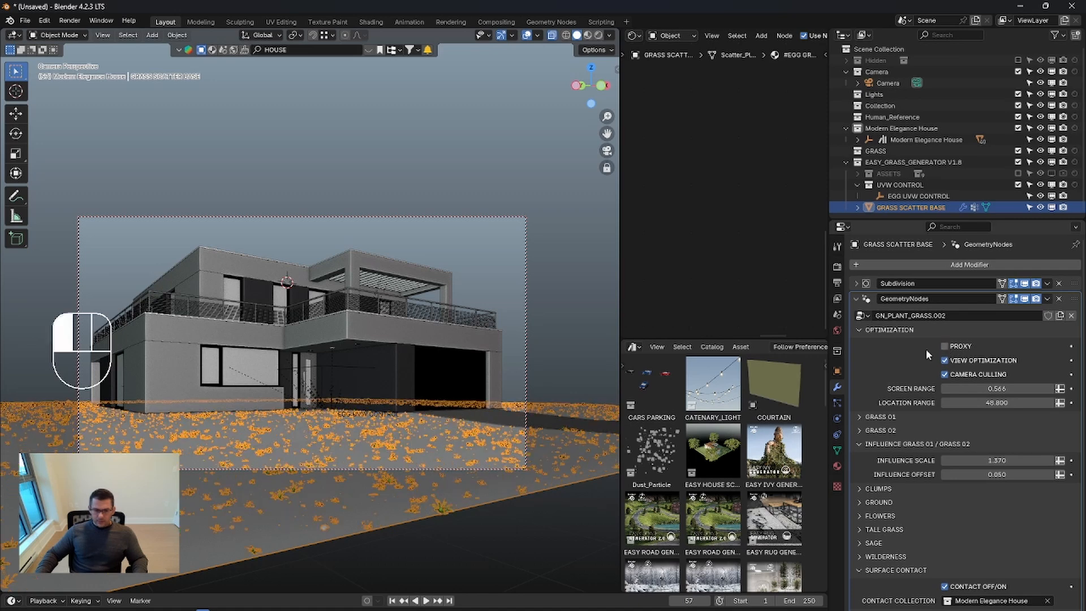
pyautogui.press('z')
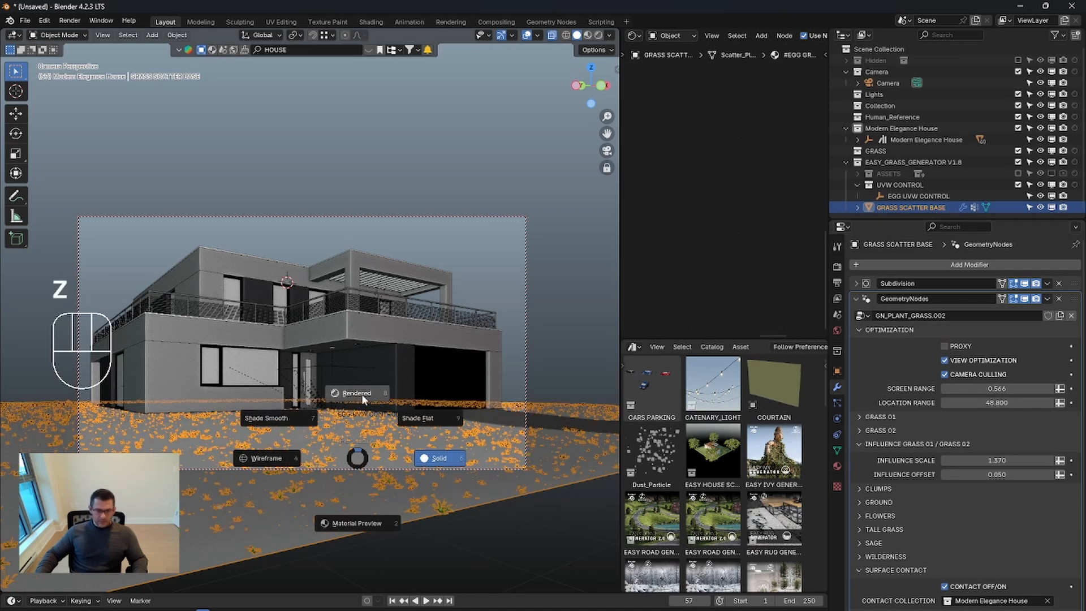
pyautogui.click(381, 372)
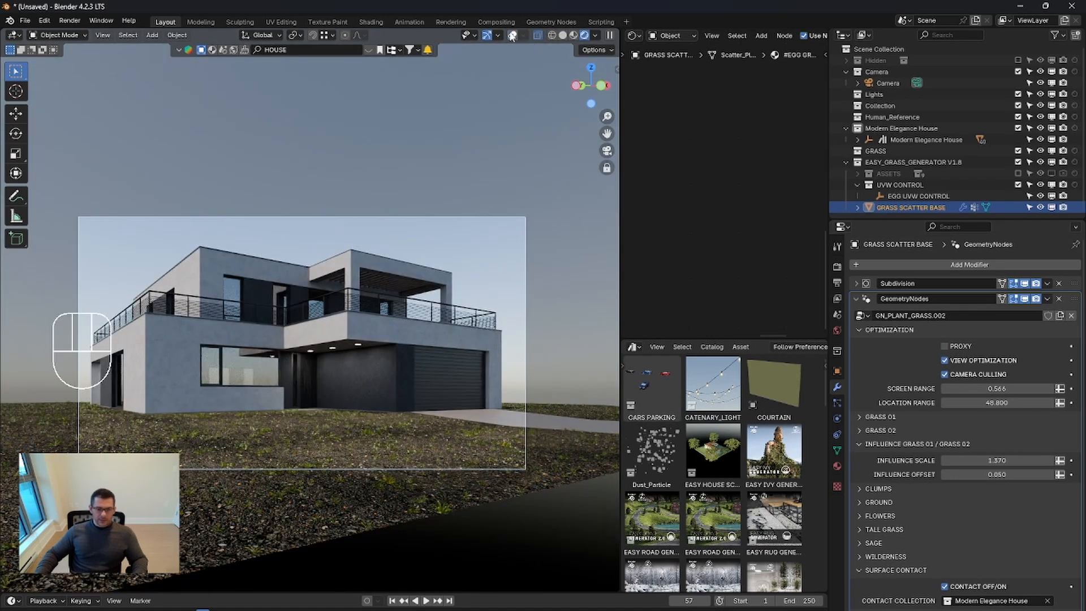
pyautogui.click(511, 36)
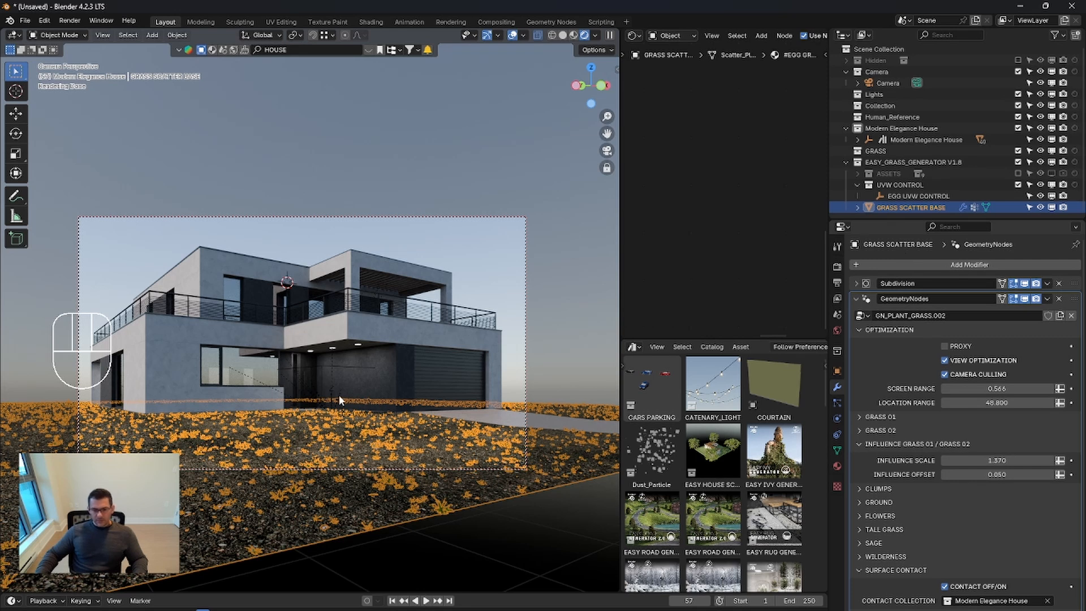
pyautogui.click(513, 36)
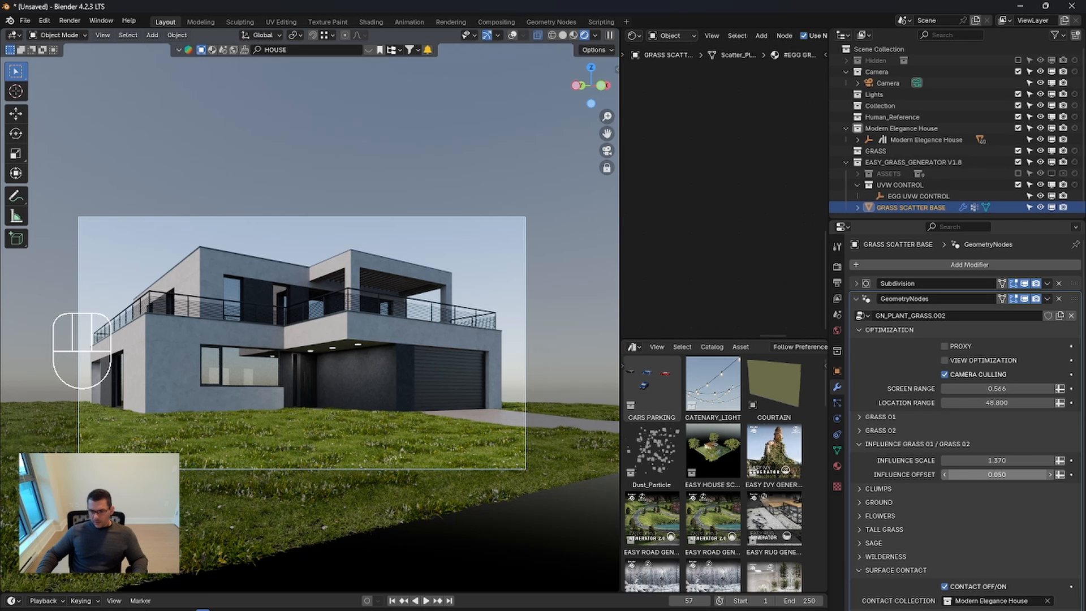
# Step: Set the Influence Offset of Grass 01 / Grass 02 to 0.020
pyautogui.click(1000, 475)
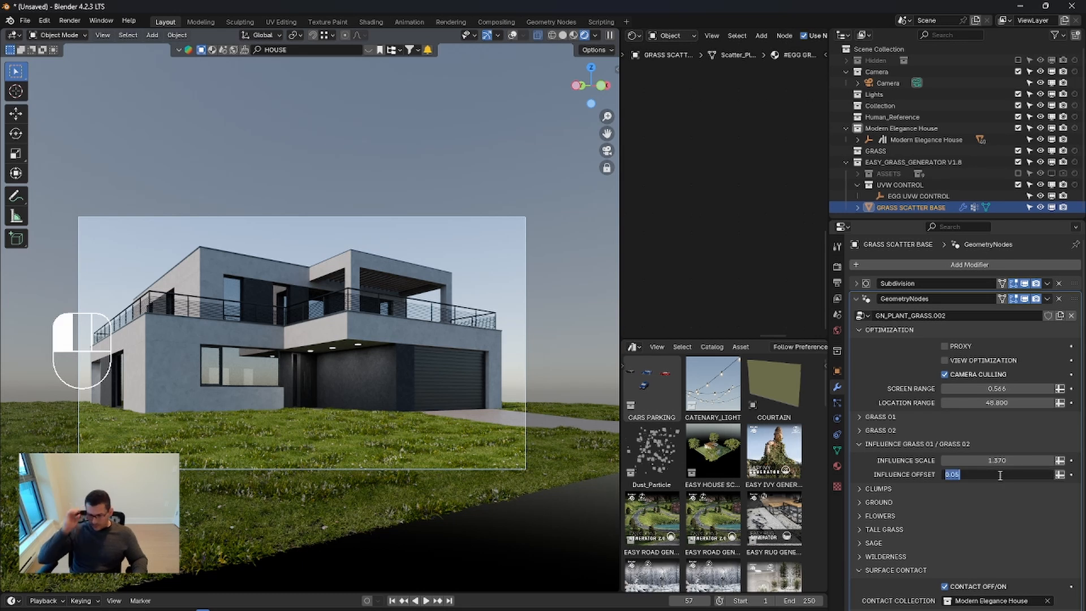
pyautogui.write('.0')
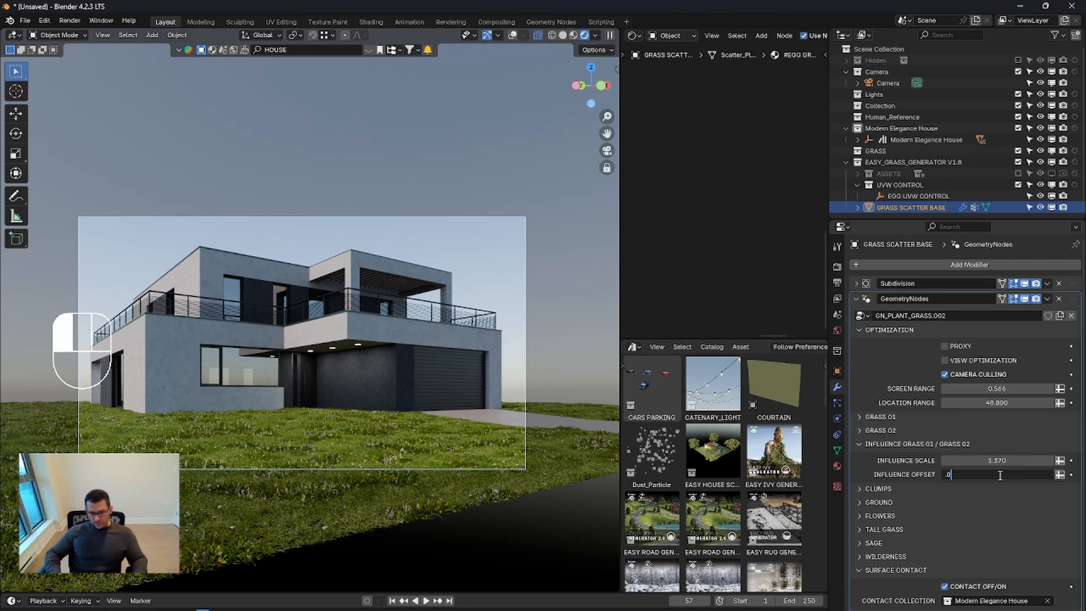
pyautogui.write('2')
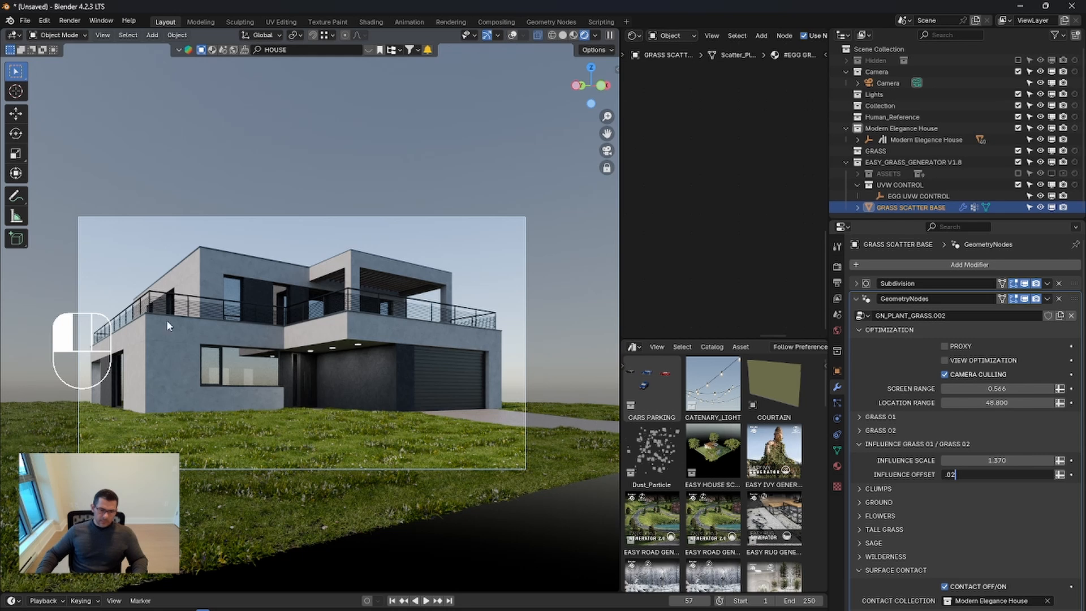
pyautogui.click(302, 436)
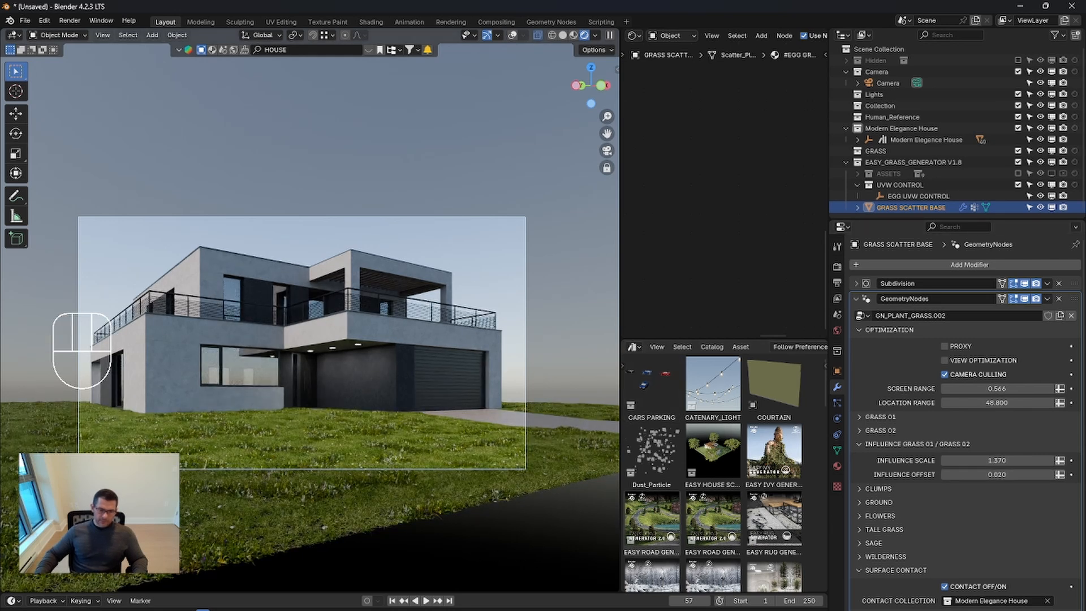
# Step: Change the Influence Offset of Grass 01 / Grass 02 to -0.200
pyautogui.click(1001, 475)
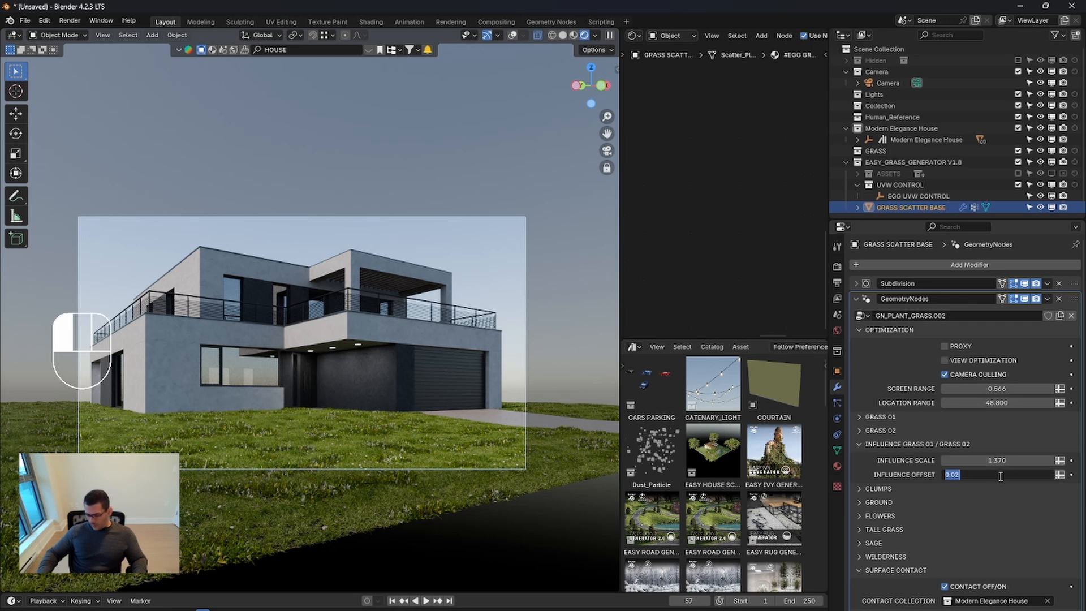
pyautogui.write('-')
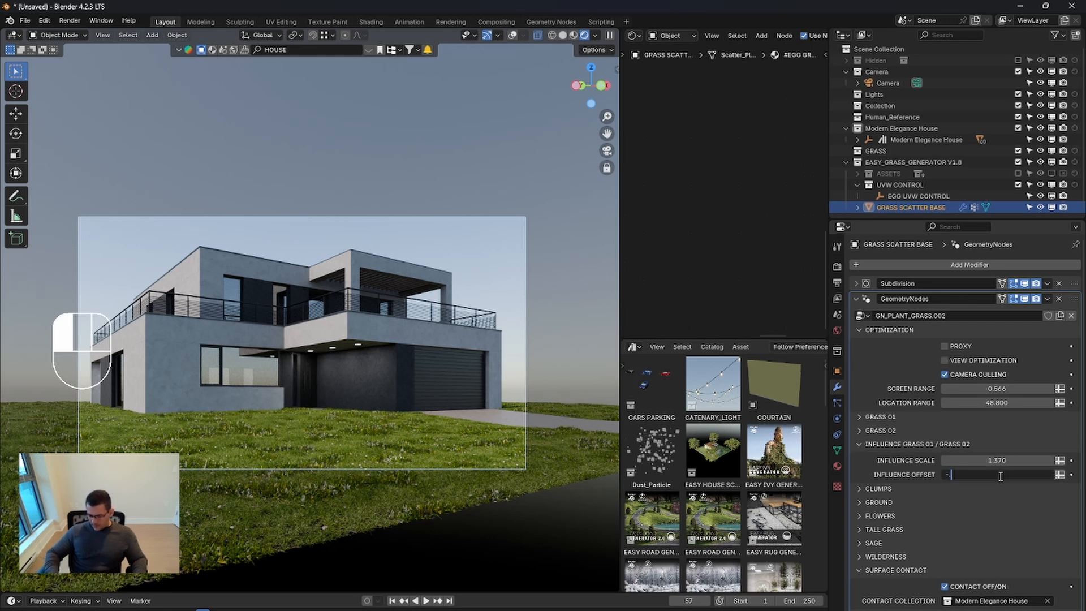
pyautogui.write('.2')
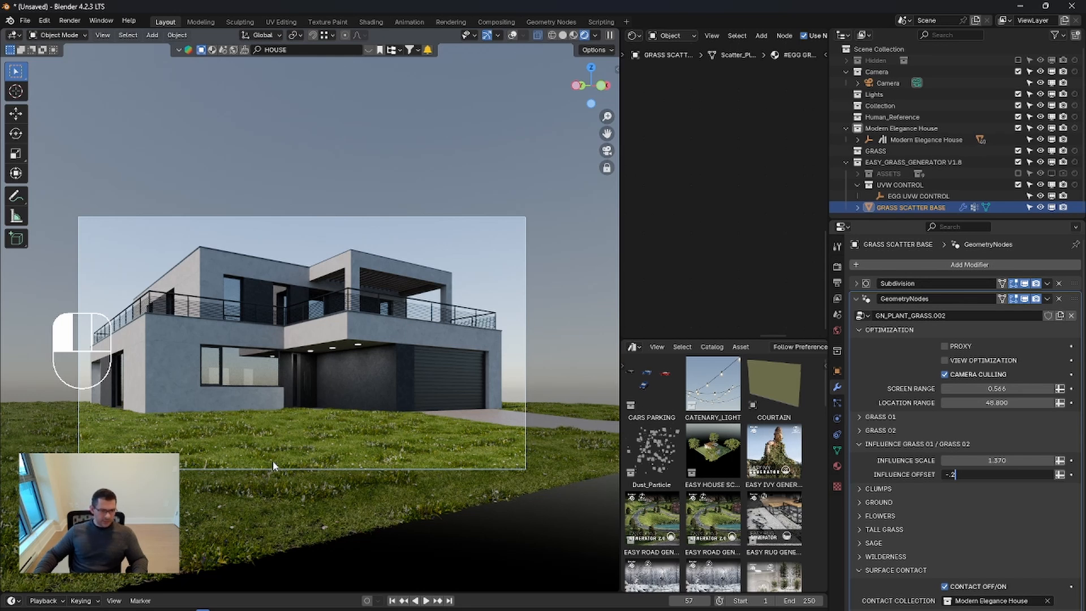
pyautogui.press('Return')
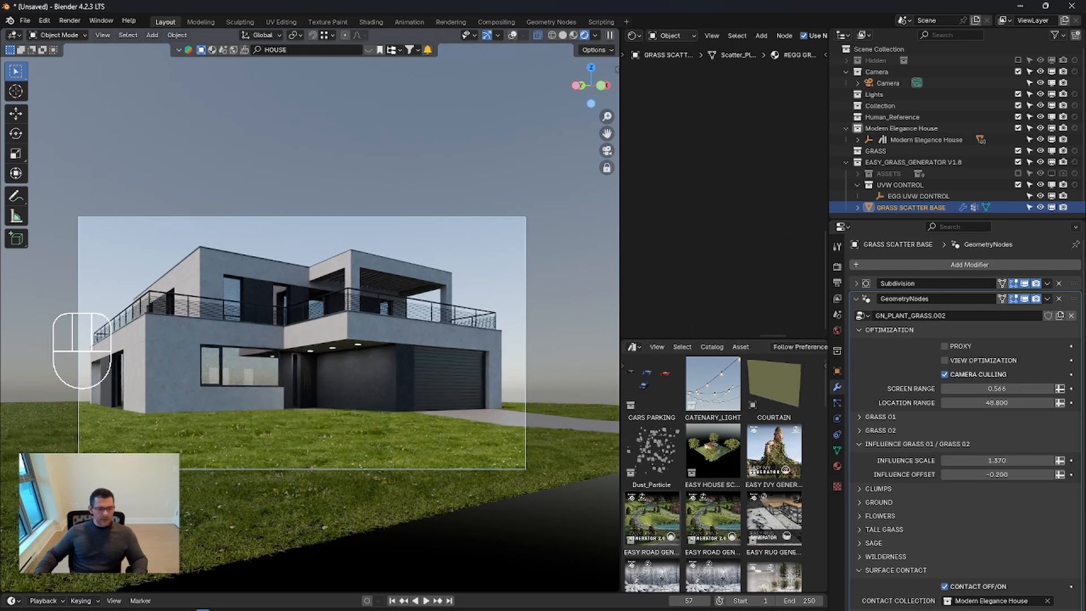
# Step: Set the Clumps Offset in the grass modifier's Clumps settings to 0.050
pyautogui.click(862, 489)
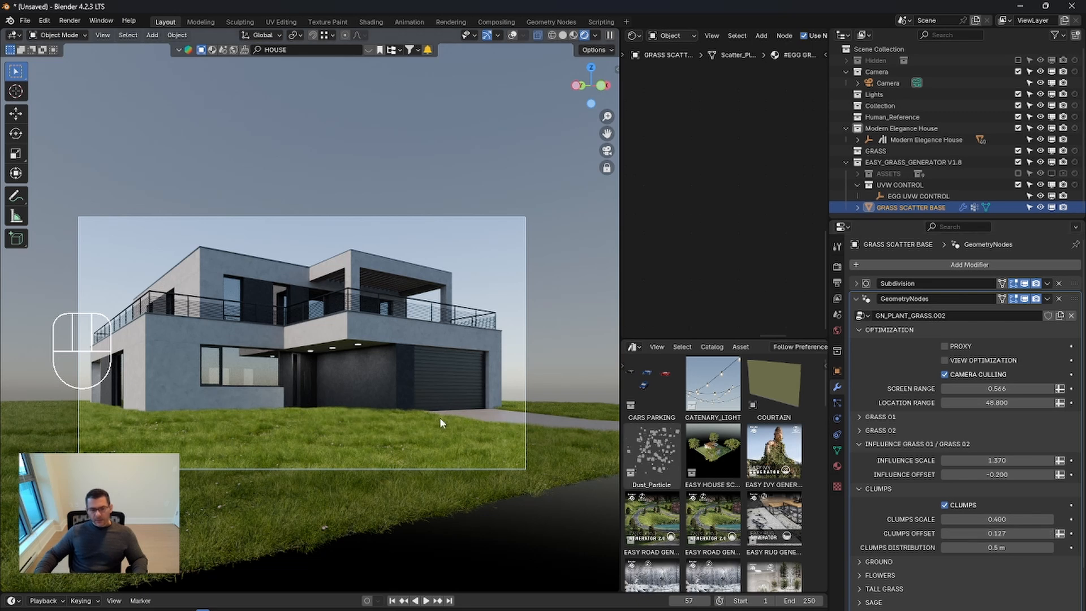
pyautogui.click(1012, 533)
pyautogui.write('.05')
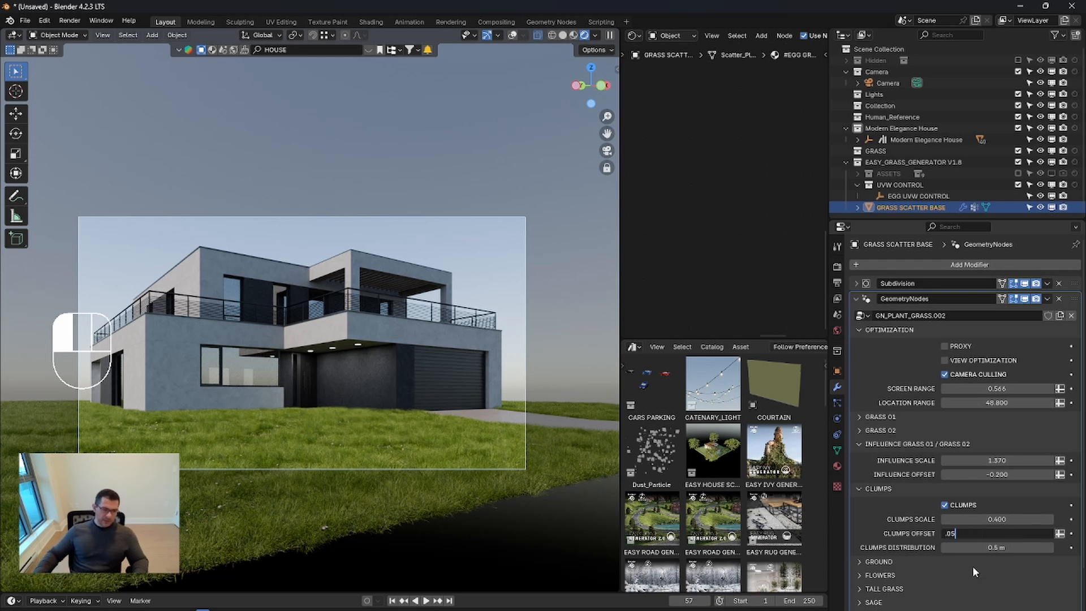
pyautogui.click(325, 431)
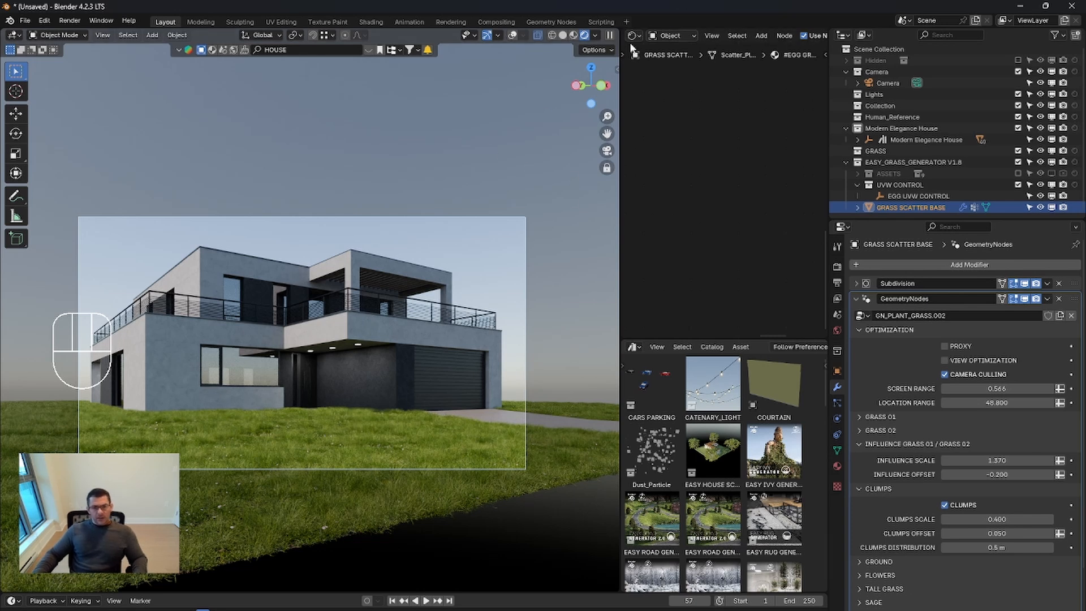
# Step: Show the World shader nodes in a wider editor and connect the environment texture's emission group to the World Output Surface
pyautogui.click(670, 34)
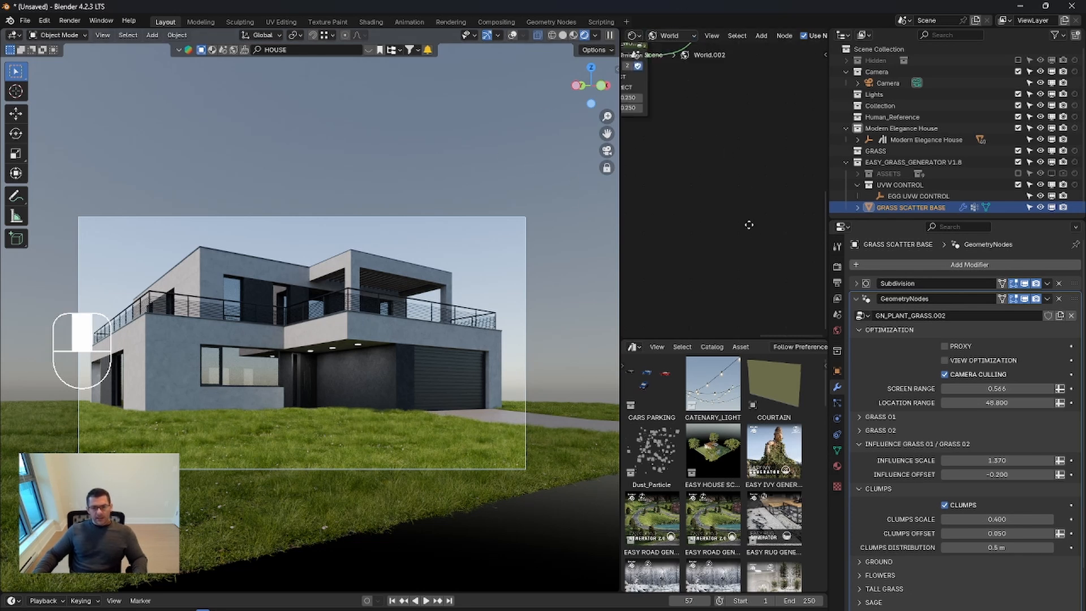
pyautogui.click(683, 76)
pyautogui.moveTo(728, 181); pyautogui.dragTo(761, 264, button='middle')
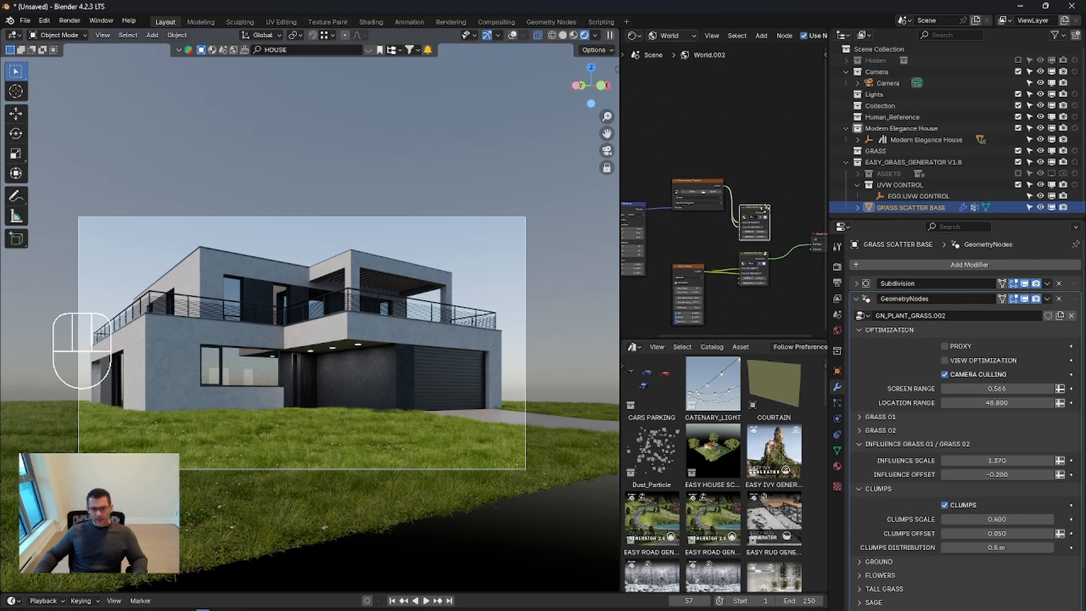
pyautogui.scroll(4, 765, 208)
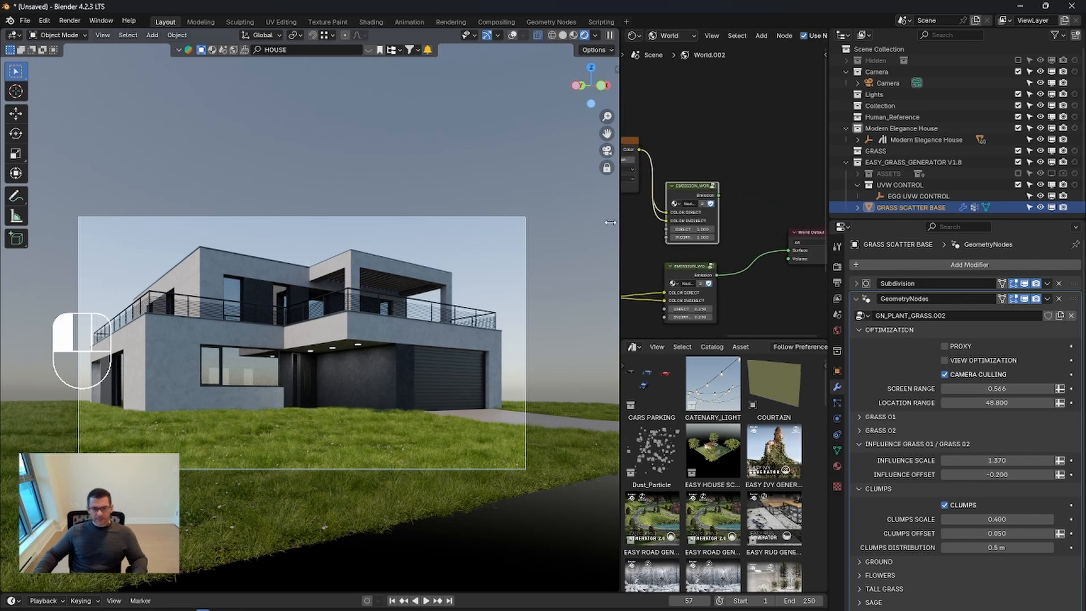
pyautogui.moveTo(610, 222); pyautogui.dragTo(480, 223)
pyautogui.moveTo(656, 198); pyautogui.dragTo(704, 162, button='middle')
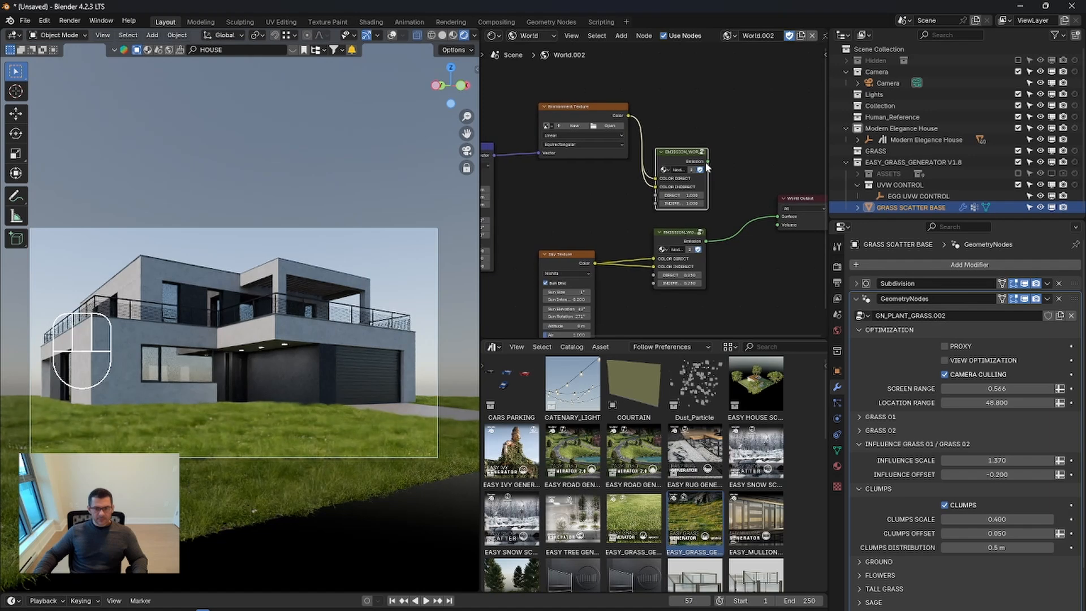
pyautogui.moveTo(708, 162); pyautogui.dragTo(749, 195)
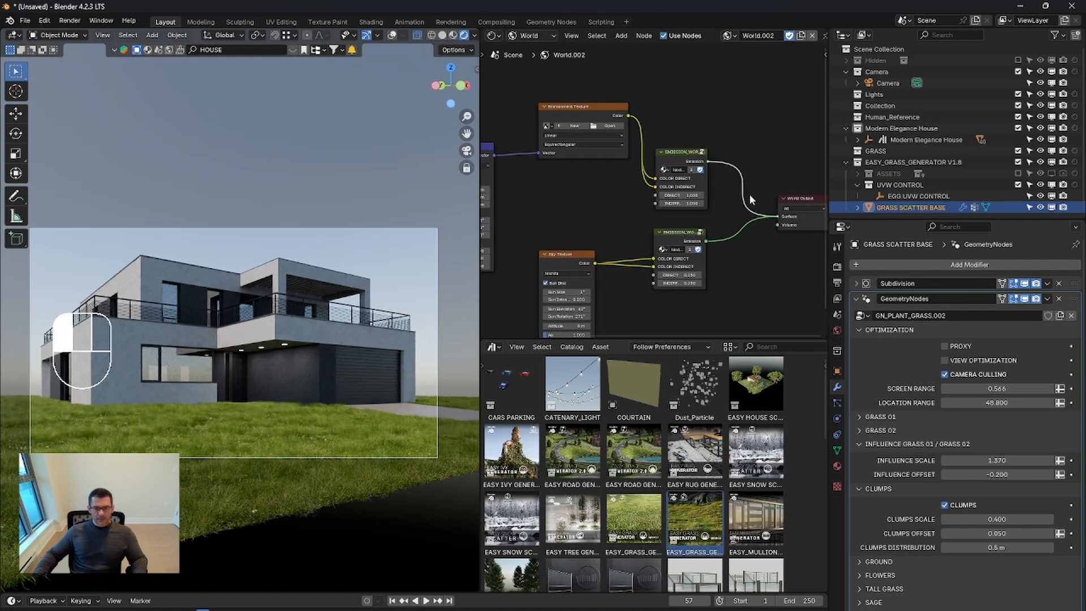
# Step: Enable Proxy in the grass scatter base's optimization settings before loading the environment image
pyautogui.click(610, 125)
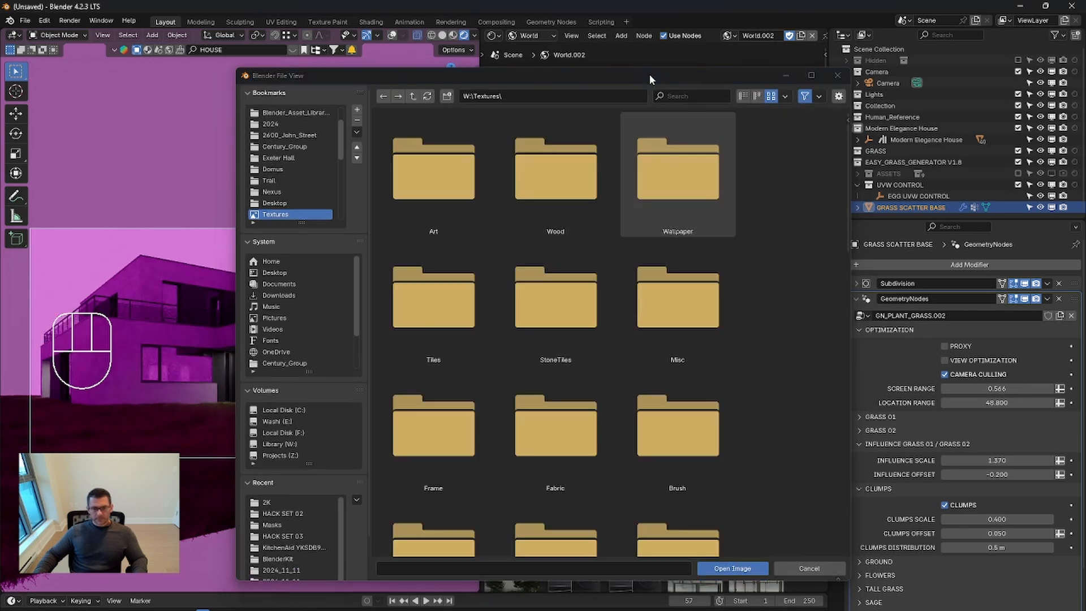
pyautogui.moveTo(649, 74); pyautogui.dragTo(1085, 82)
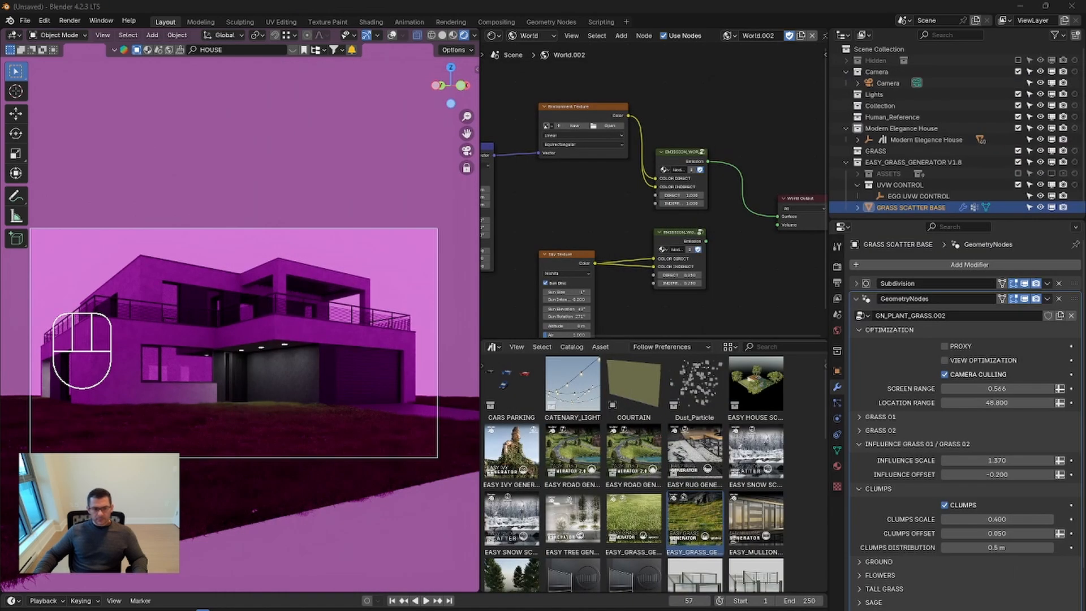
pyautogui.click(945, 345)
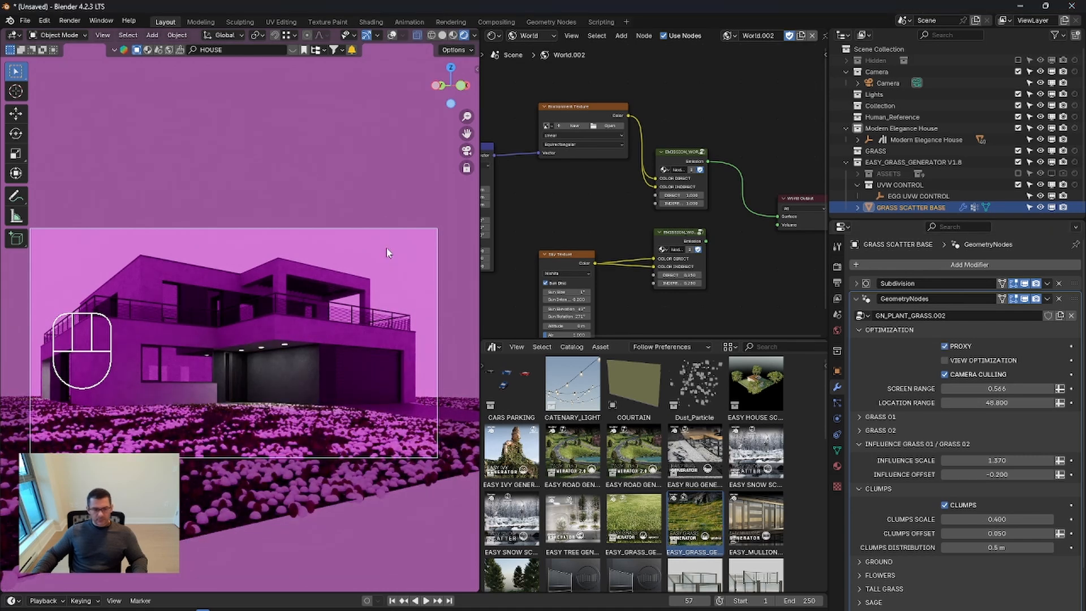
# Step: Load forgotten_miniland_8k.hdr from the 8k folder of Textures\Environment\Hdri\HDRI Haven into the world's Environment Texture node
pyautogui.click(609, 126)
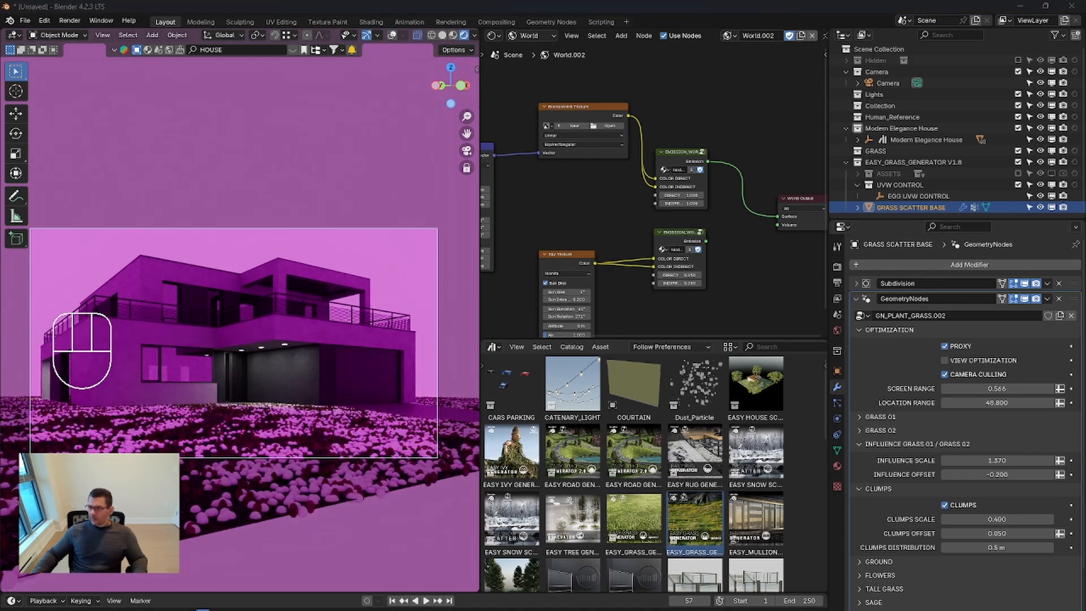
pyautogui.moveTo(1035, 127); pyautogui.dragTo(660, 83)
pyautogui.moveTo(864, 224); pyautogui.dragTo(872, 497)
pyautogui.click(701, 459)
pyautogui.doubleClick(702, 460)
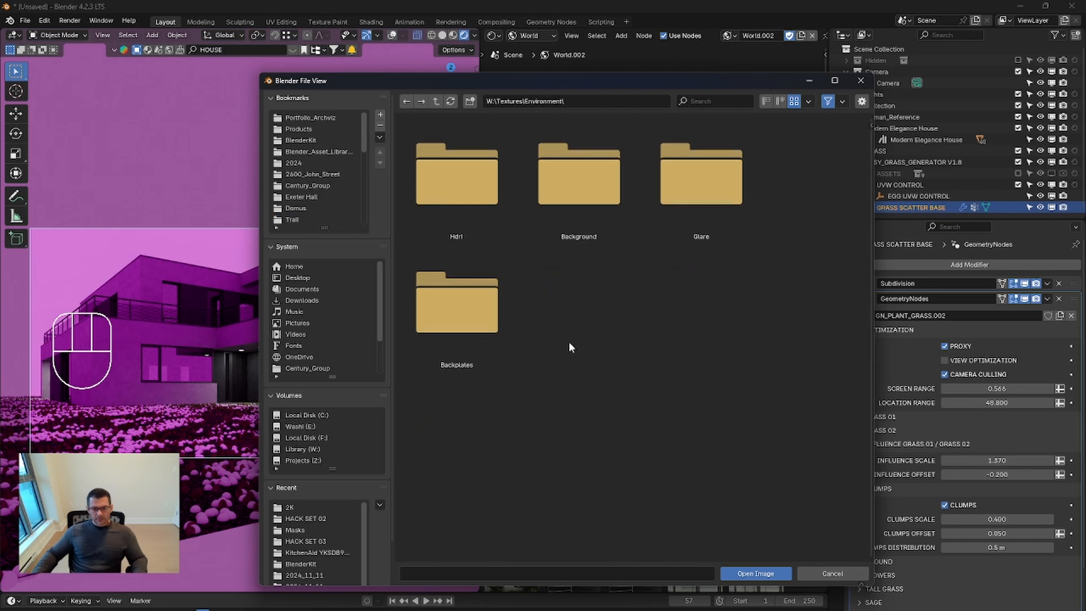
pyautogui.doubleClick(472, 191)
pyautogui.click(456, 193)
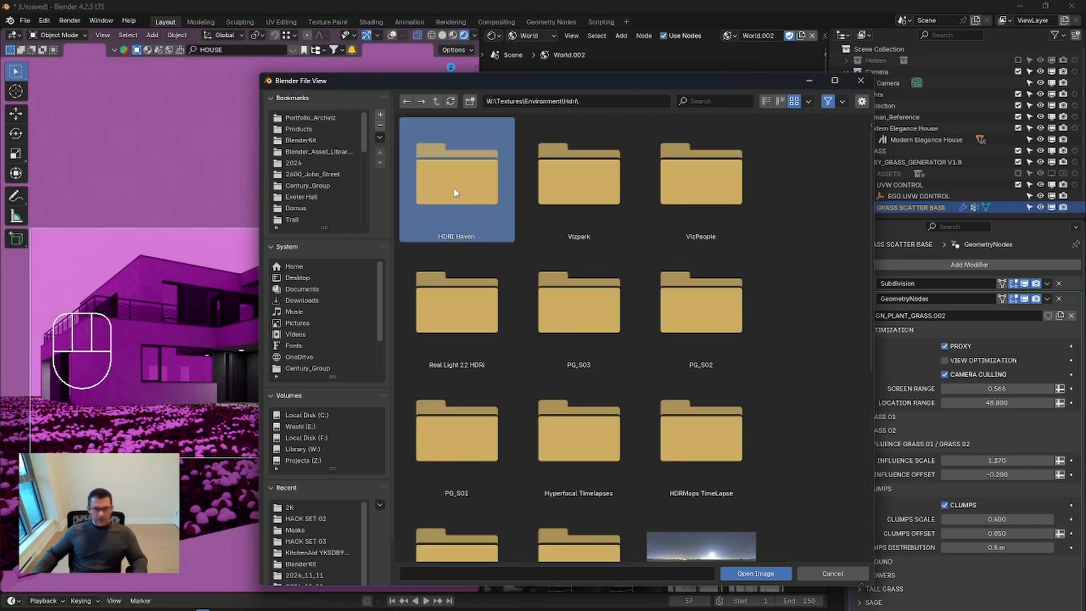
pyautogui.doubleClick(457, 197)
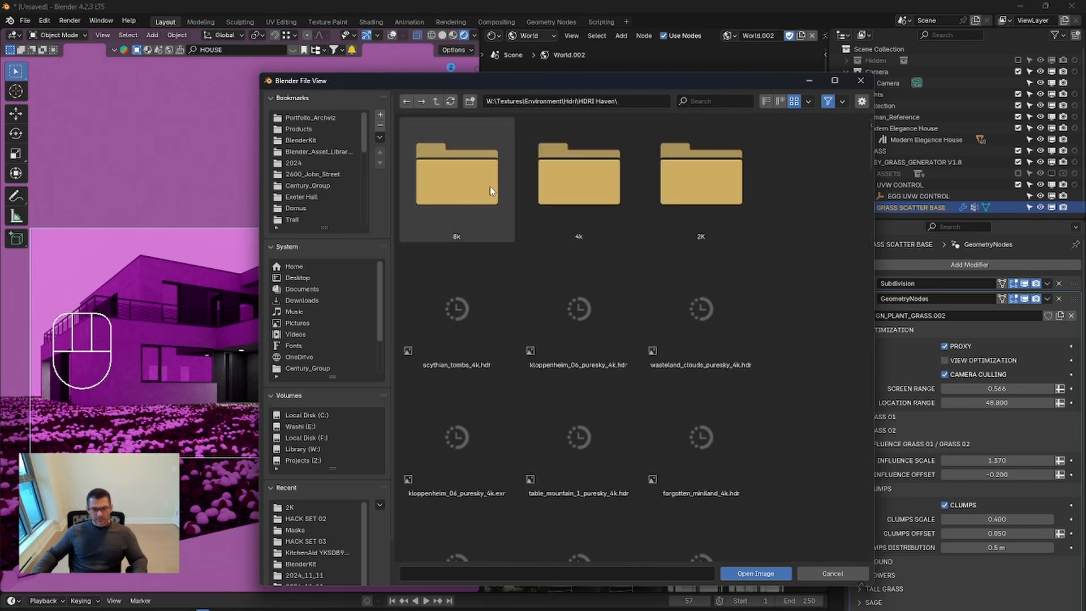
pyautogui.click(451, 196)
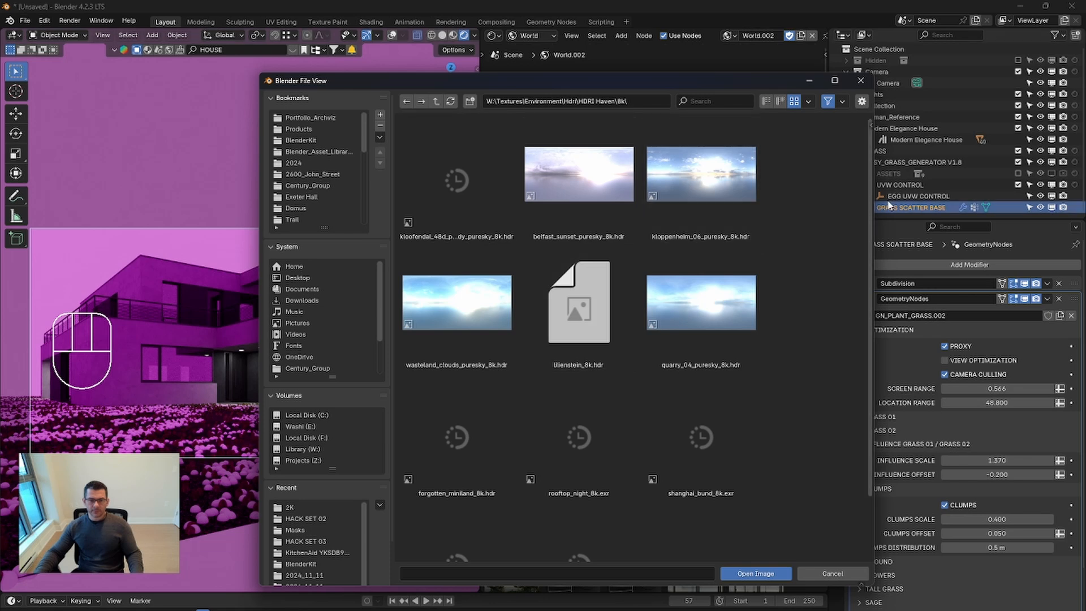
pyautogui.scroll(-3, 871, 156)
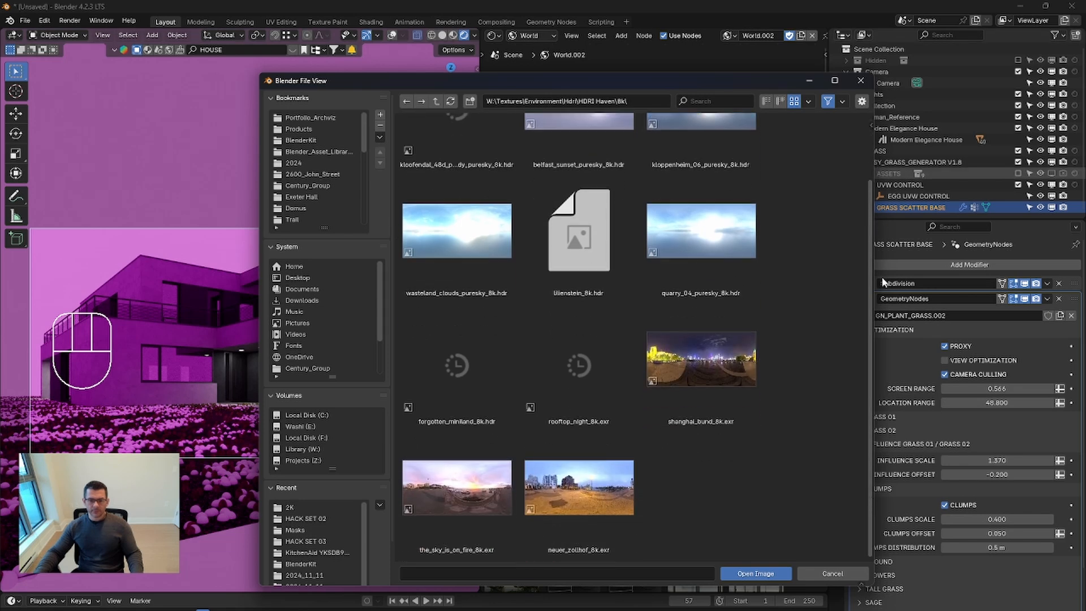
pyautogui.scroll(3, 898, 282)
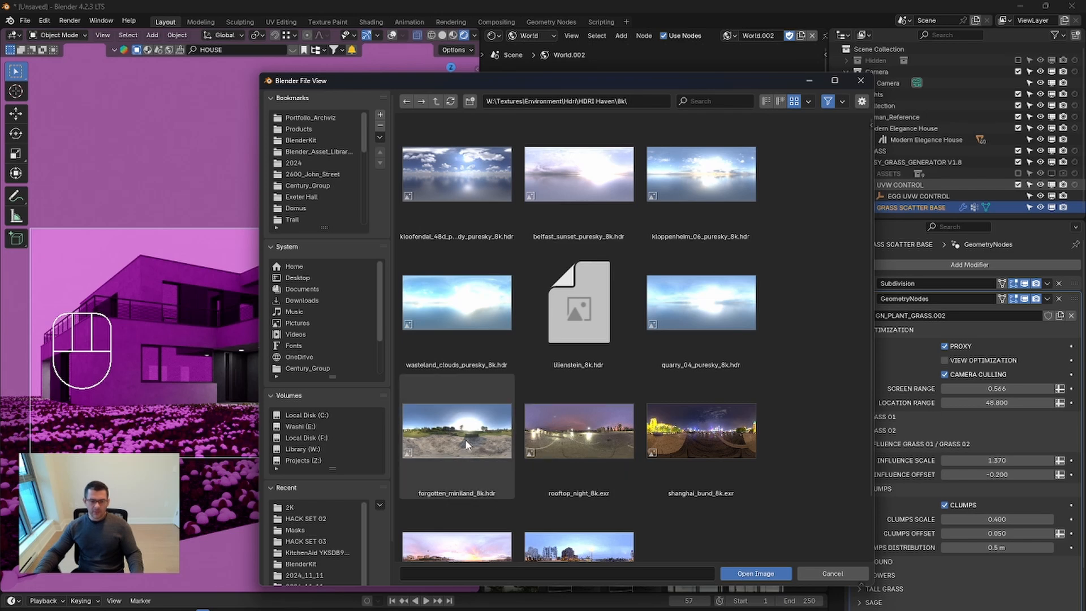
pyautogui.click(465, 440)
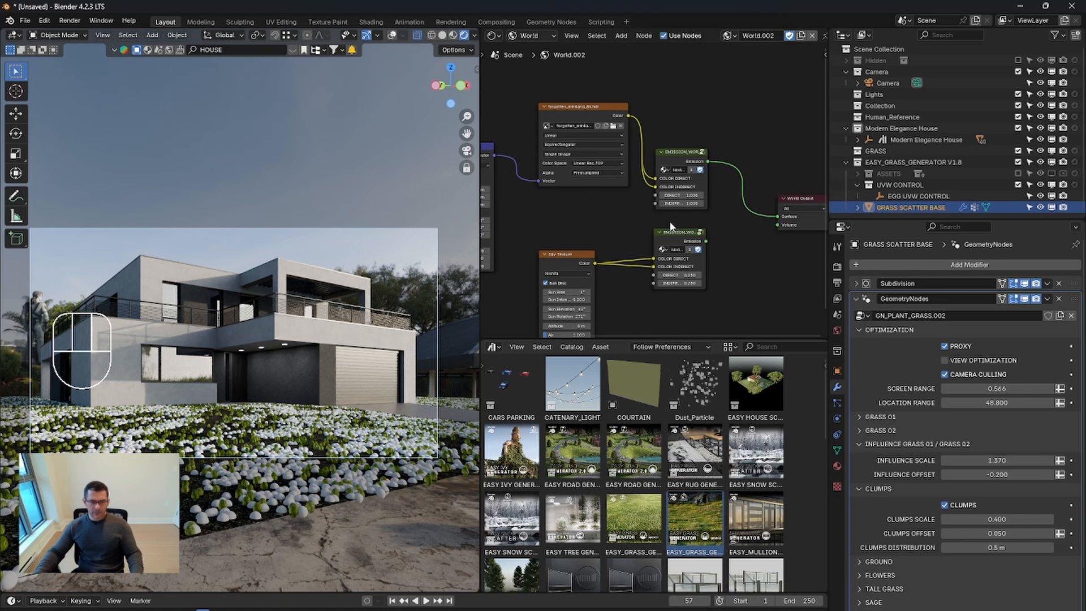
# Step: Switch the viewport to Solid shading, render the house from the camera and inspect the grass in the result
pyautogui.press('z')
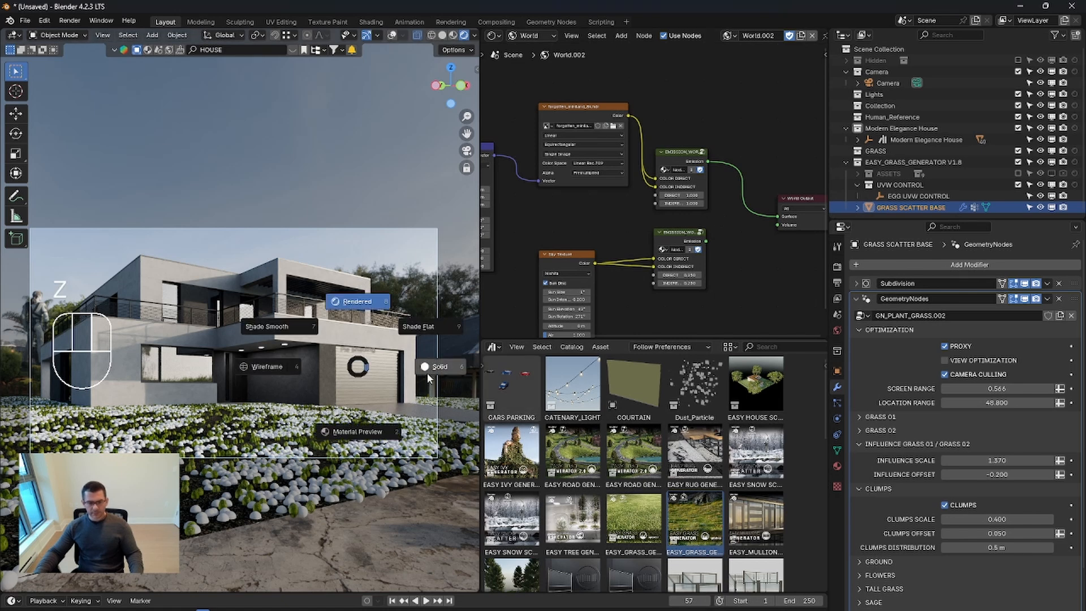
pyautogui.click(426, 377)
pyautogui.press('F12')
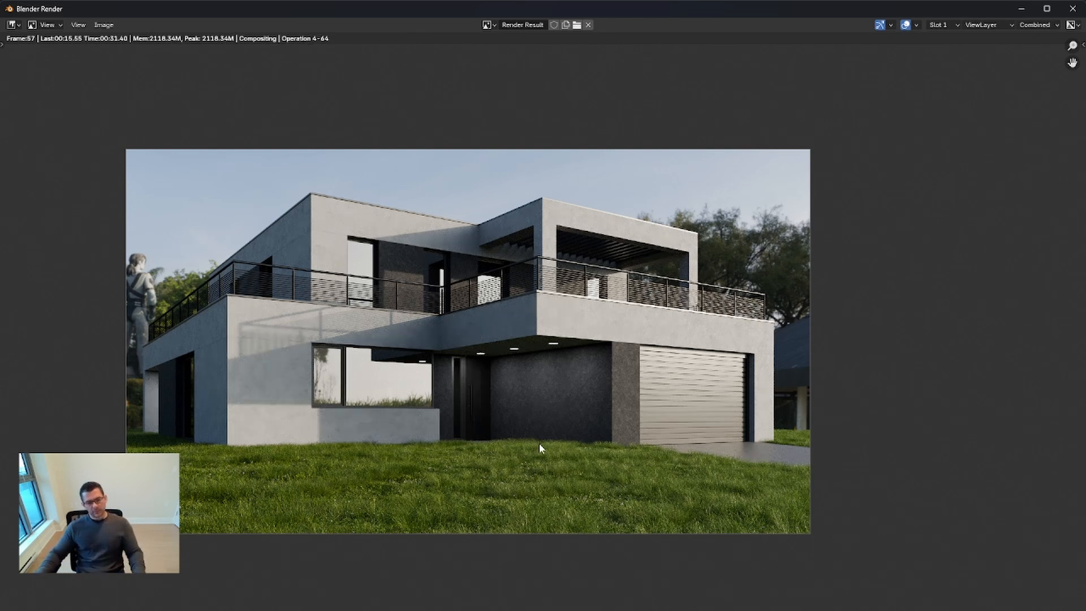
pyautogui.scroll(3, 539, 442)
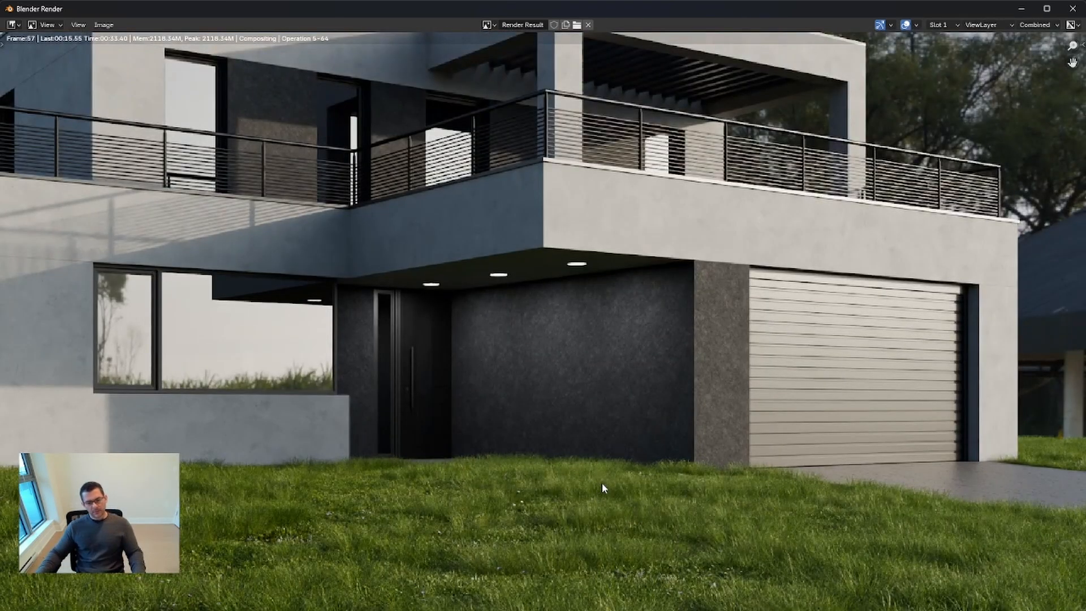
pyautogui.scroll(-3, 602, 483)
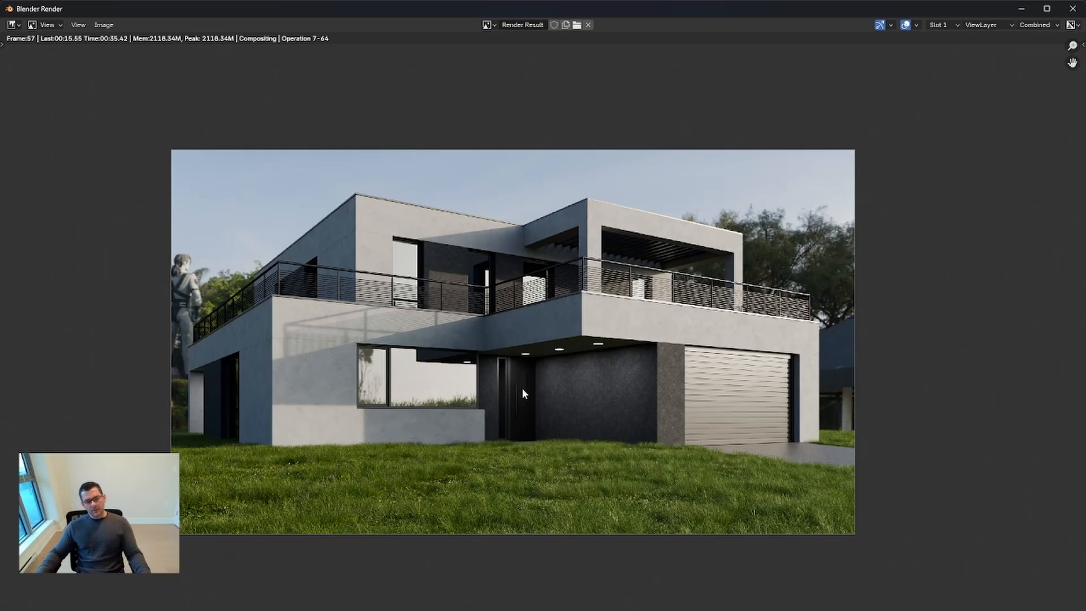
pyautogui.scroll(2, 512, 375)
pyautogui.scroll(-2, 513, 376)
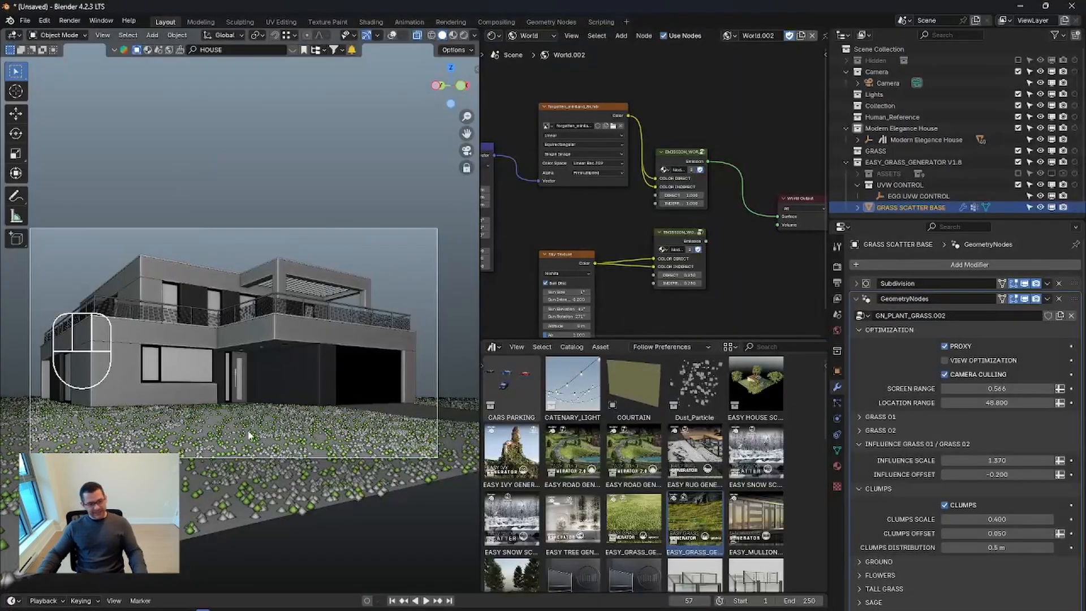
# Step: Switch the viewport to Rendered shading and rotate the environment image around Z in the world's Mapping node to relight the house
pyautogui.press('z')
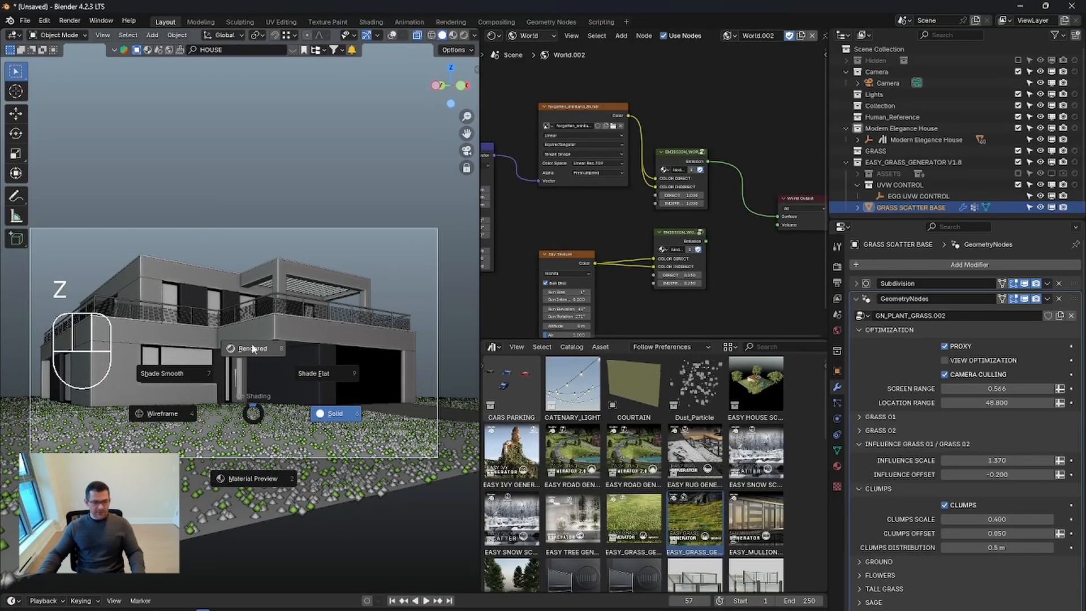
pyautogui.click(254, 350)
pyautogui.click(245, 360)
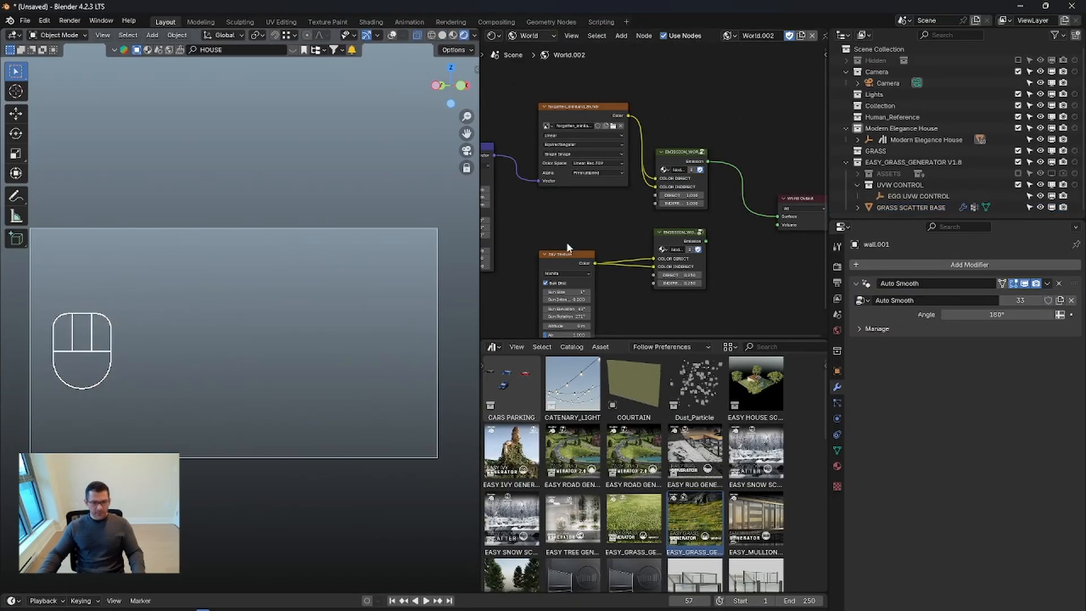
pyautogui.moveTo(577, 209); pyautogui.dragTo(769, 188, button='middle')
pyautogui.scroll(1, 679, 200)
pyautogui.moveTo(688, 209); pyautogui.dragTo(633, 209, button='middle')
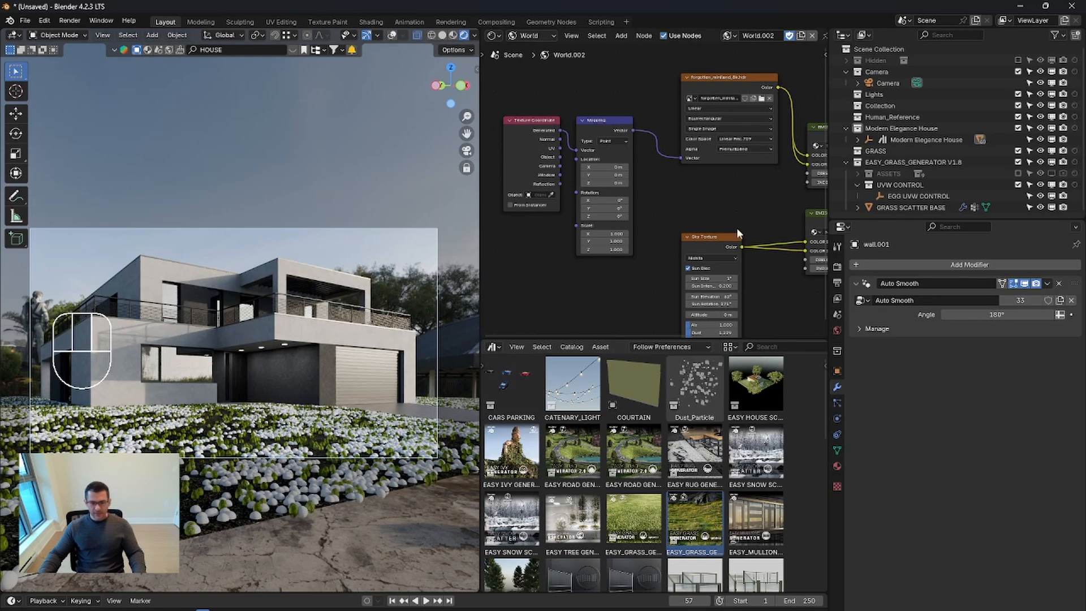
pyautogui.moveTo(604, 216); pyautogui.dragTo(530, 216)
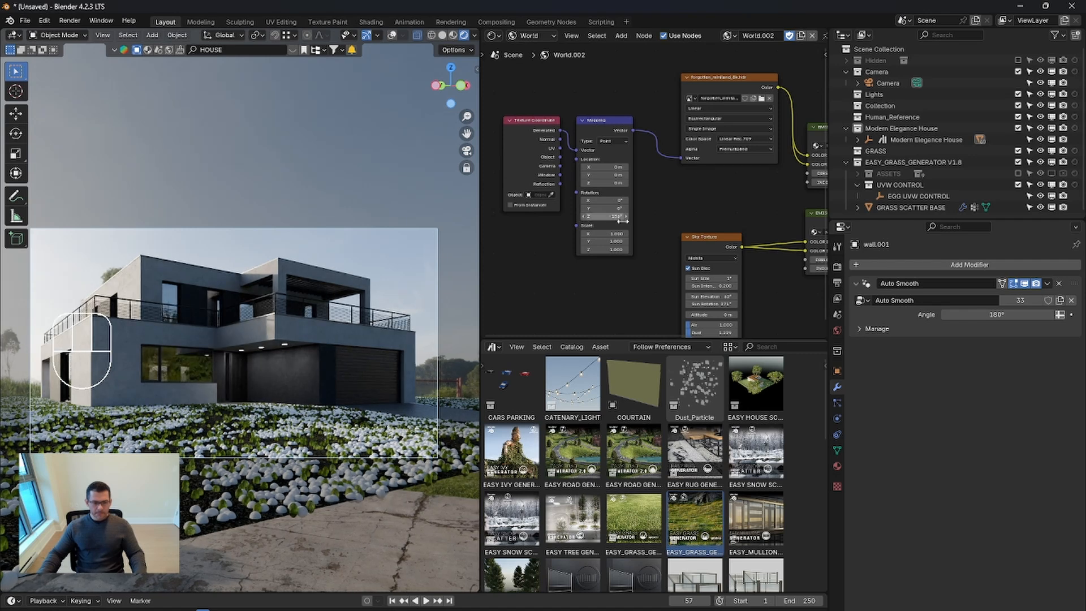
# Step: Set the grass scatter base's Clumps Offset to -0.126 and return the viewport to Solid shading
pyautogui.click(319, 494)
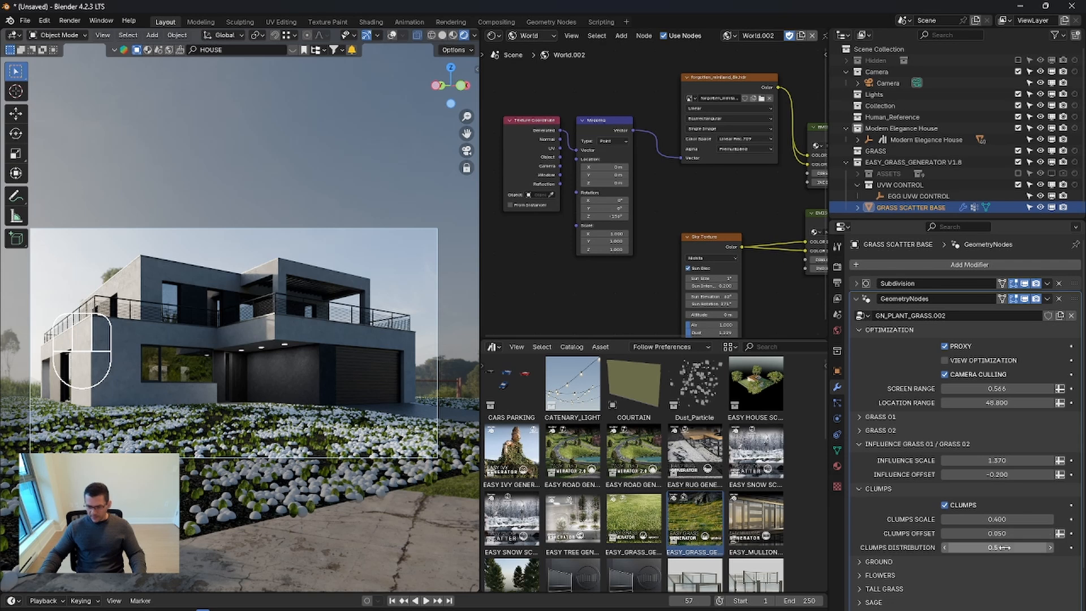
pyautogui.keyDown('shift'); pyautogui.moveTo(1011, 533); pyautogui.dragTo(1011, 533); pyautogui.keyUp('shift')
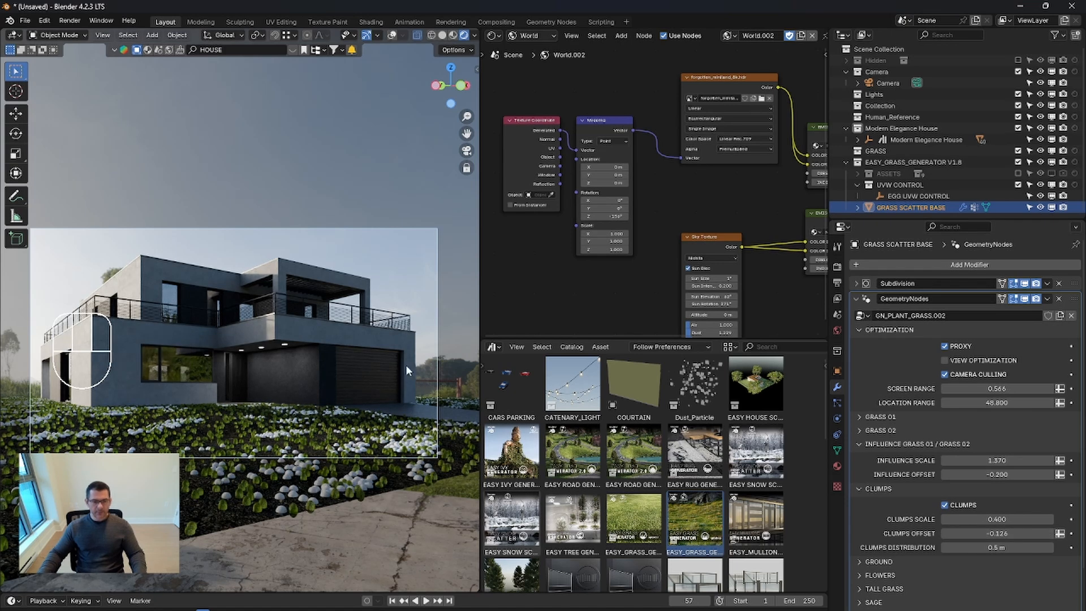
pyautogui.press('z')
pyautogui.click(441, 261)
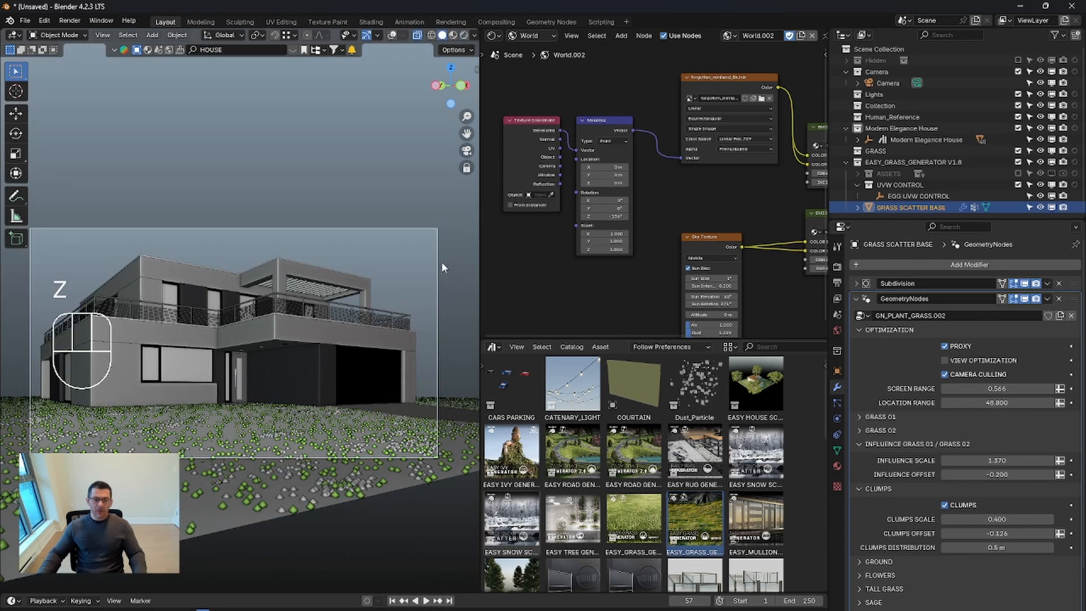
# Step: Show the viewport overlays and scale the EGG UVW CONTROL empty up to 4.220 on all axes
pyautogui.click(391, 35)
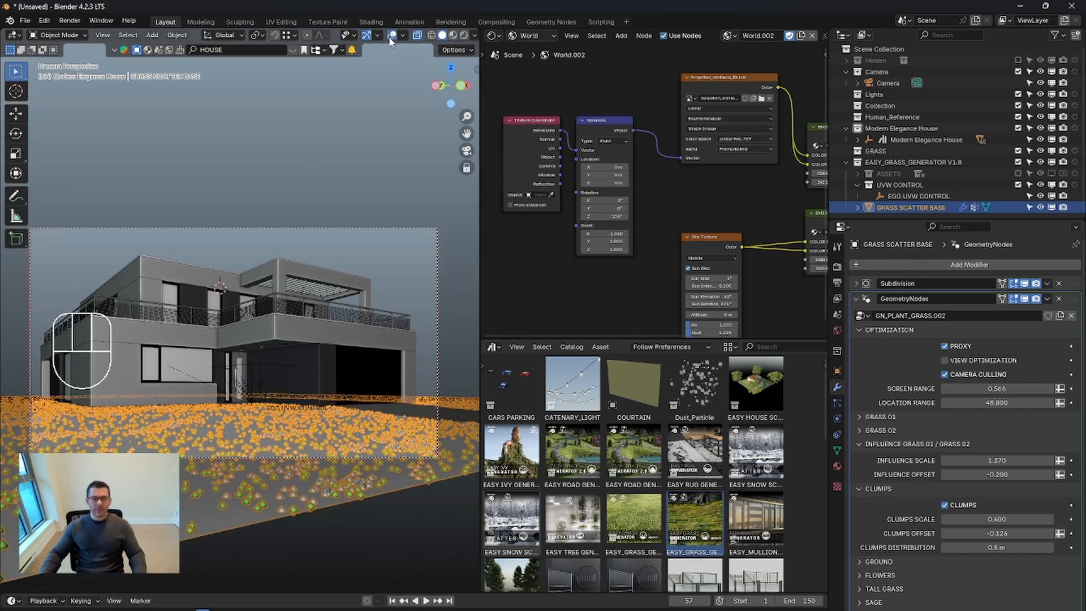
pyautogui.click(919, 195)
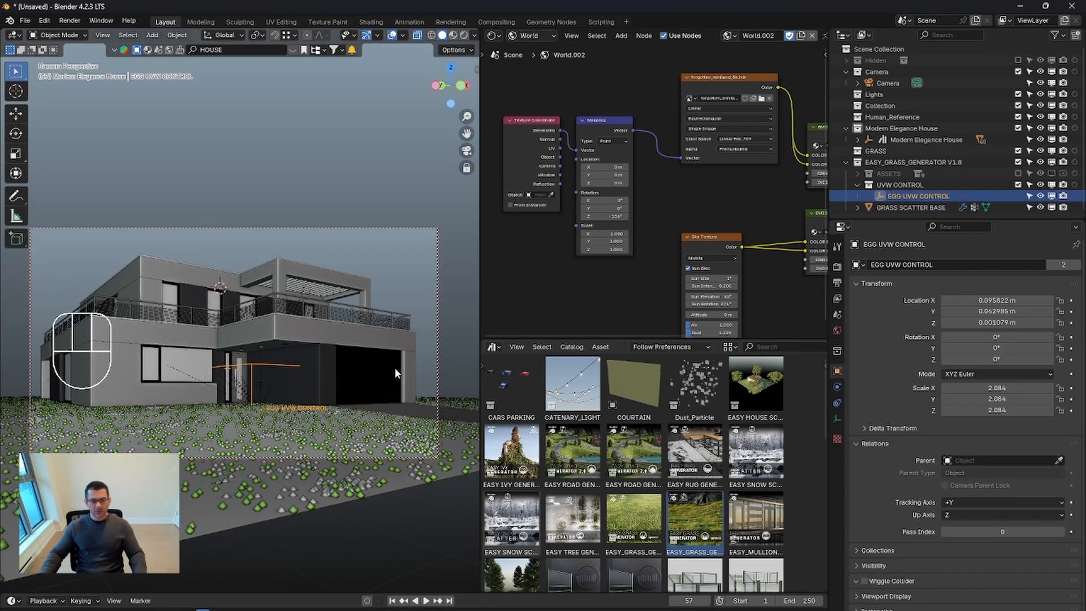
pyautogui.press('s')
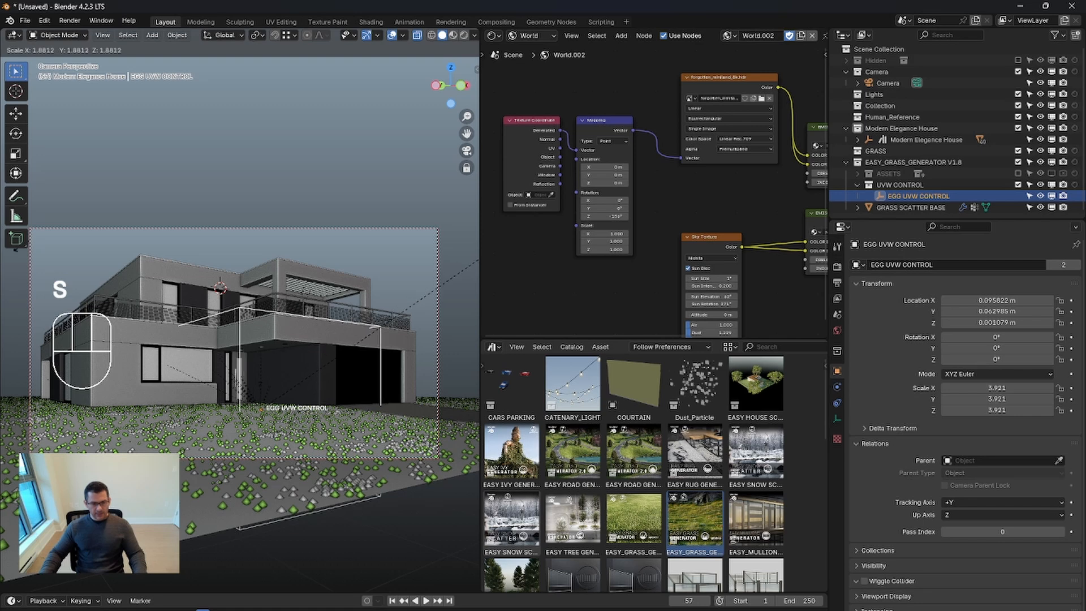
pyautogui.click(38, 238)
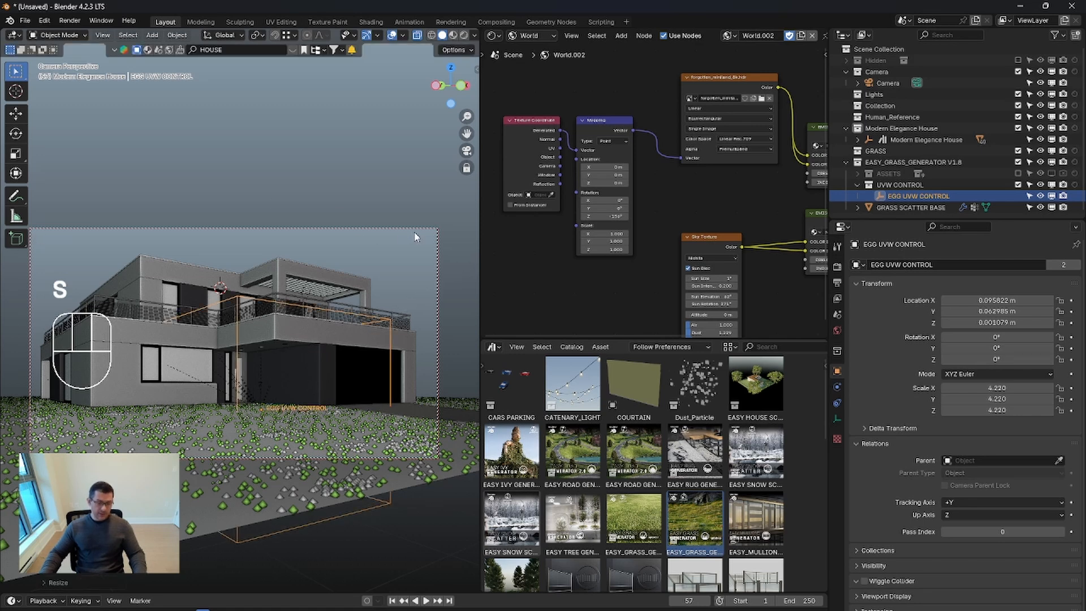
pyautogui.click(428, 261)
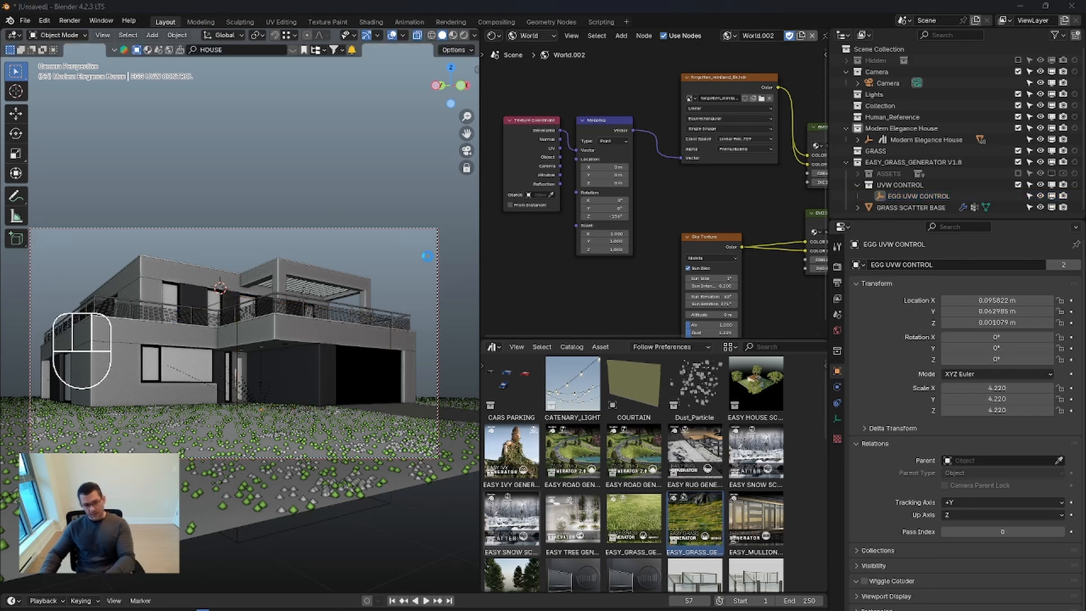
# Step: Render the house from the camera with the enlarged UVW control and examine the lawn's clumps up close and in full
pyautogui.press('F12')
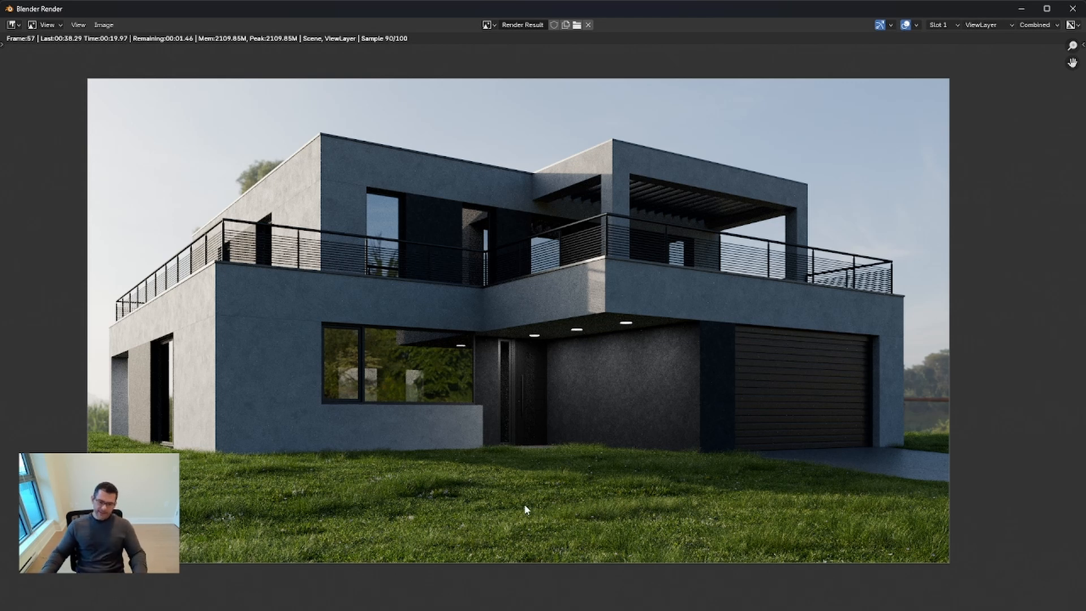
pyautogui.scroll(5, 515, 518)
pyautogui.scroll(-5, 515, 518)
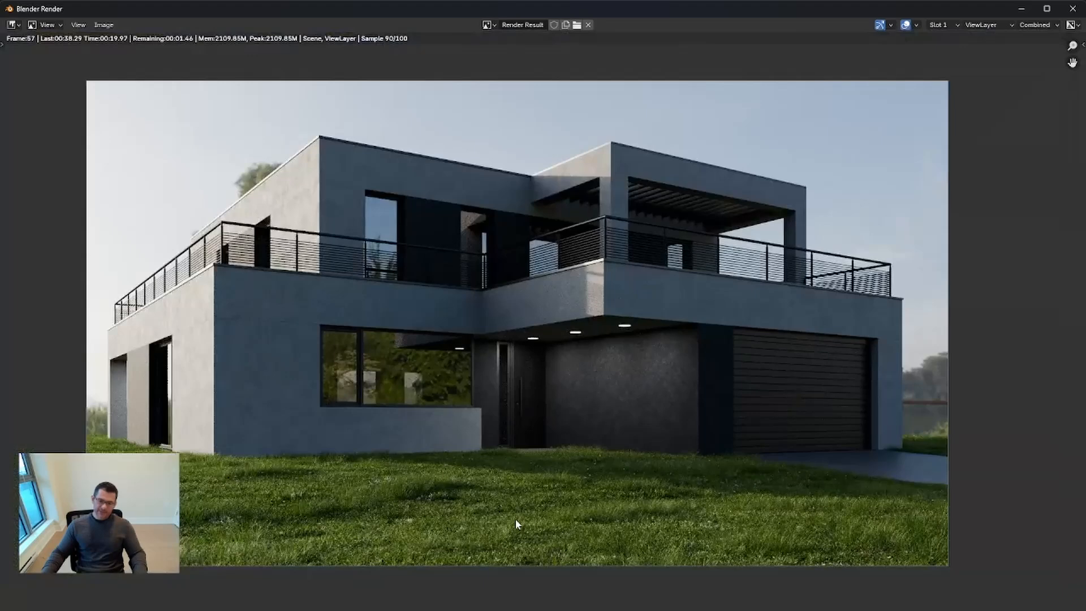
pyautogui.moveTo(523, 325); pyautogui.dragTo(500, 305, button='middle')
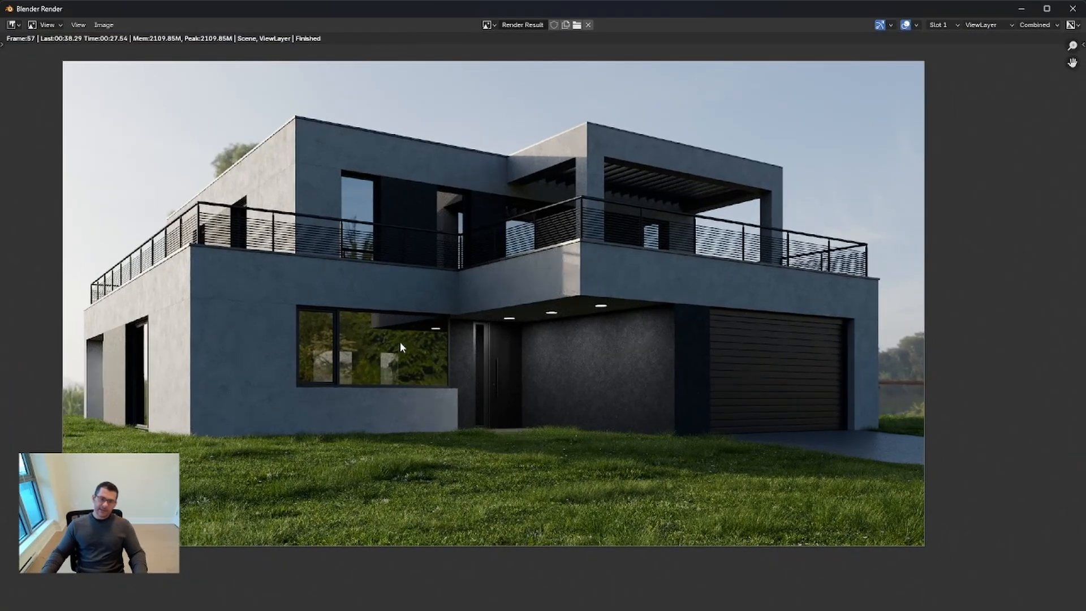
pyautogui.scroll(3, 379, 486)
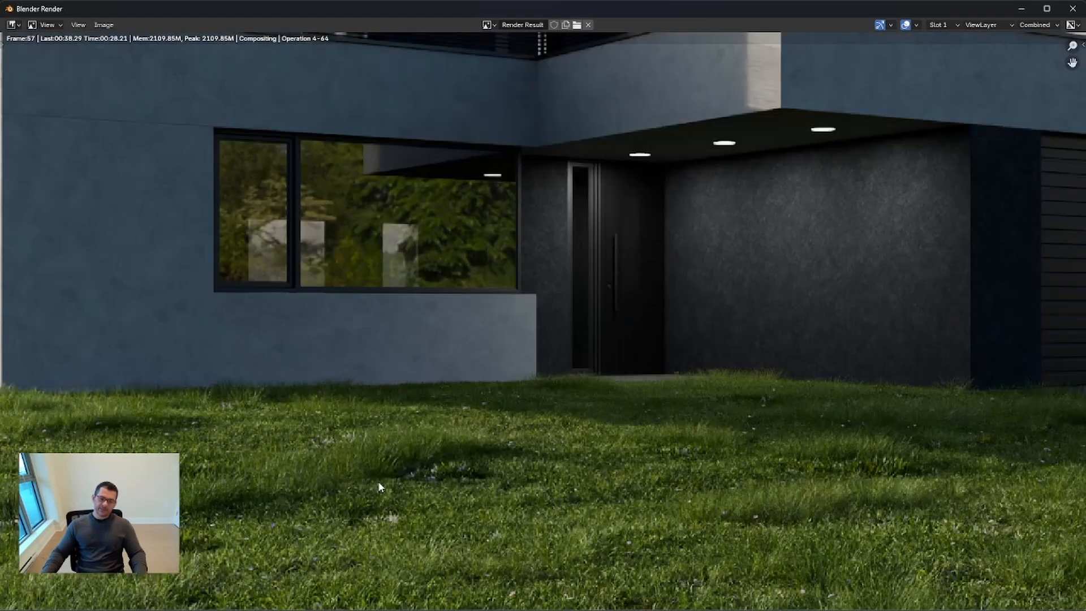
pyautogui.scroll(-3, 379, 486)
pyautogui.scroll(-1, 379, 480)
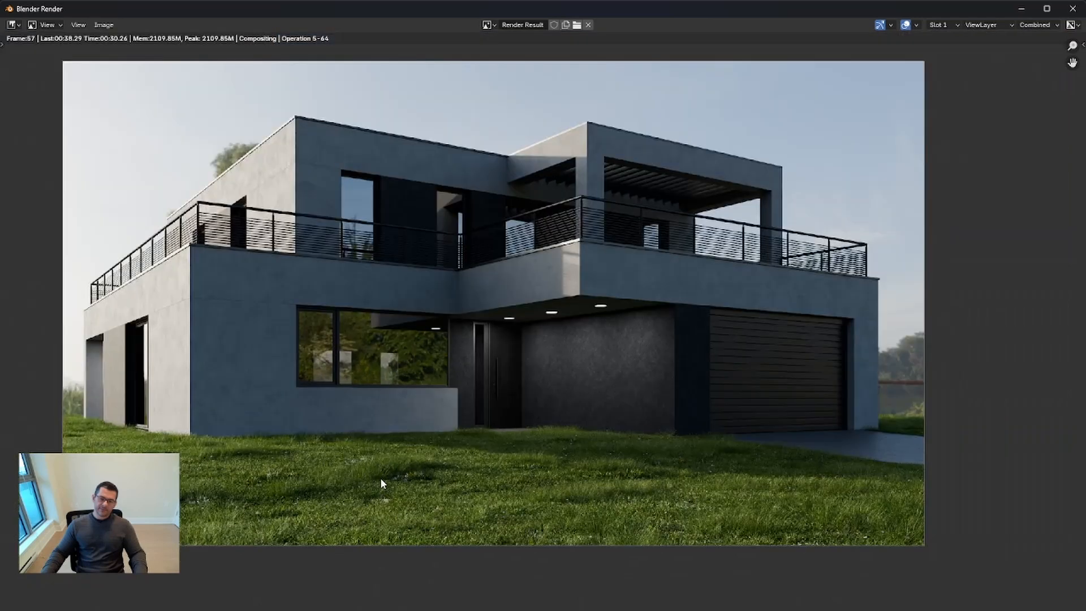
pyautogui.moveTo(492, 428); pyautogui.dragTo(516, 460, button='middle')
pyautogui.scroll(-1, 474, 487)
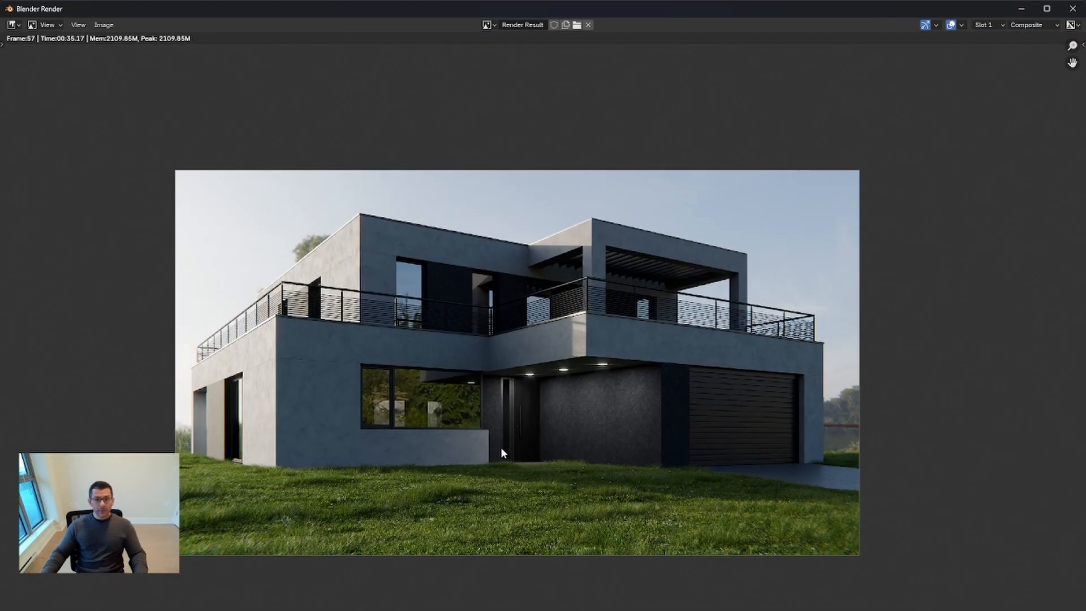